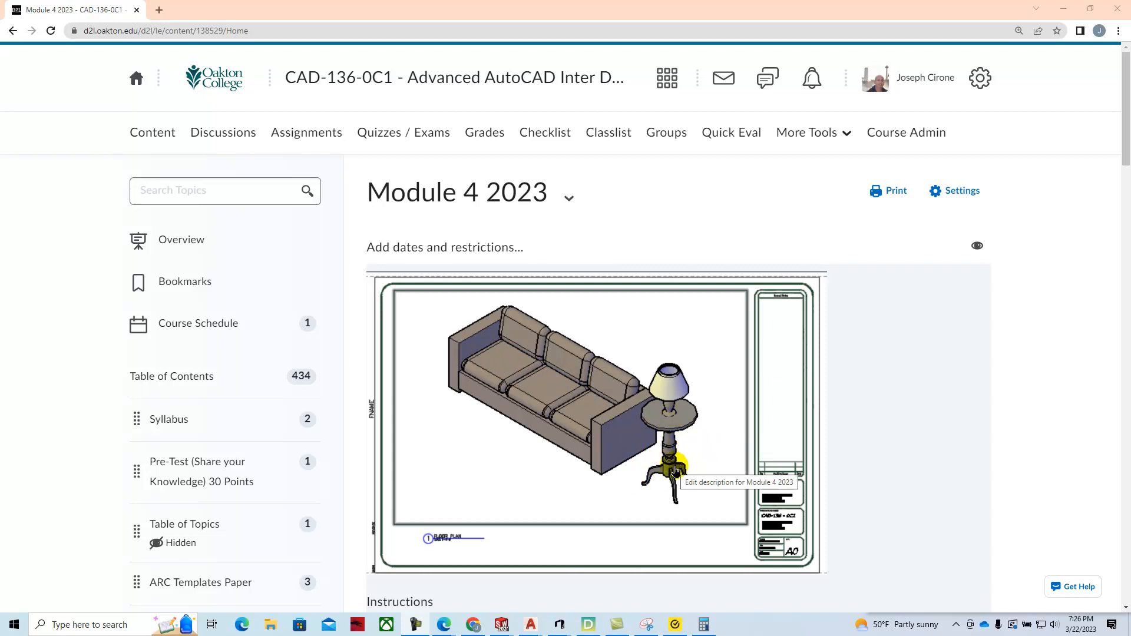
Download the PDF version of Instructions - Table and Lamp from the Module 4 2023 page and open the file.
scroll(676, 471, "down", 8)
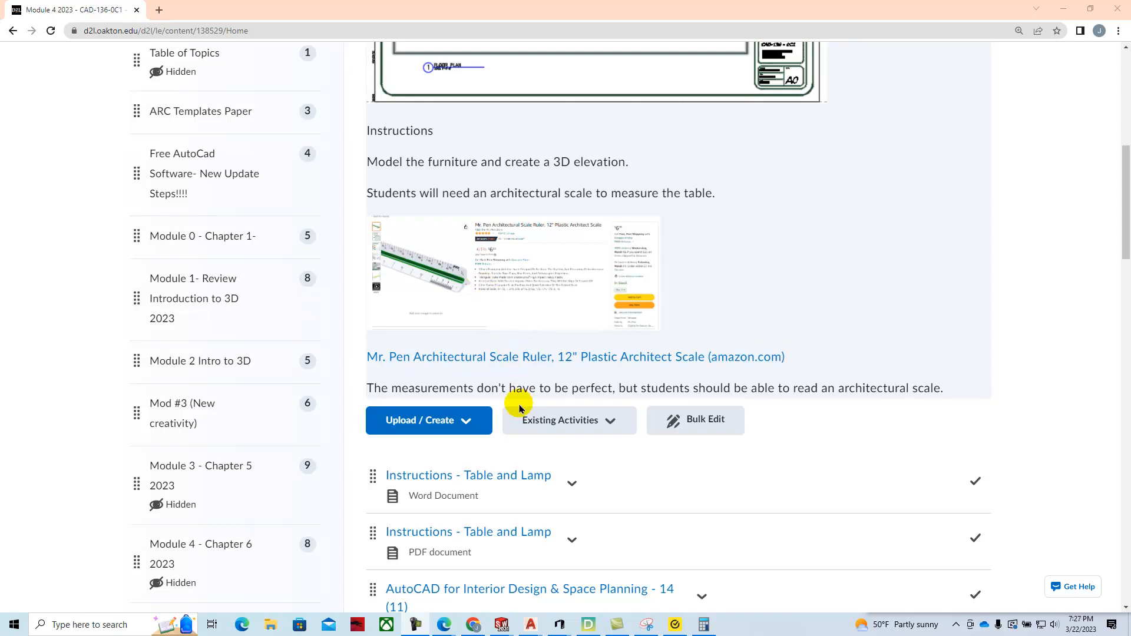
scroll(519, 400, "down", 2)
scroll(520, 412, "down", 1)
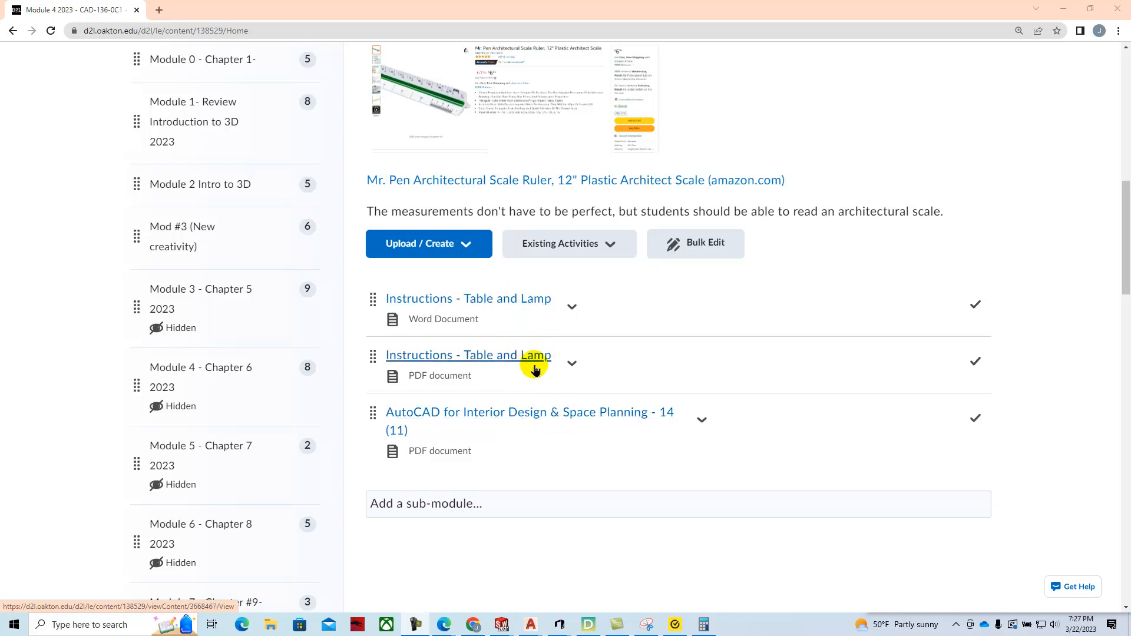
left_click(573, 366)
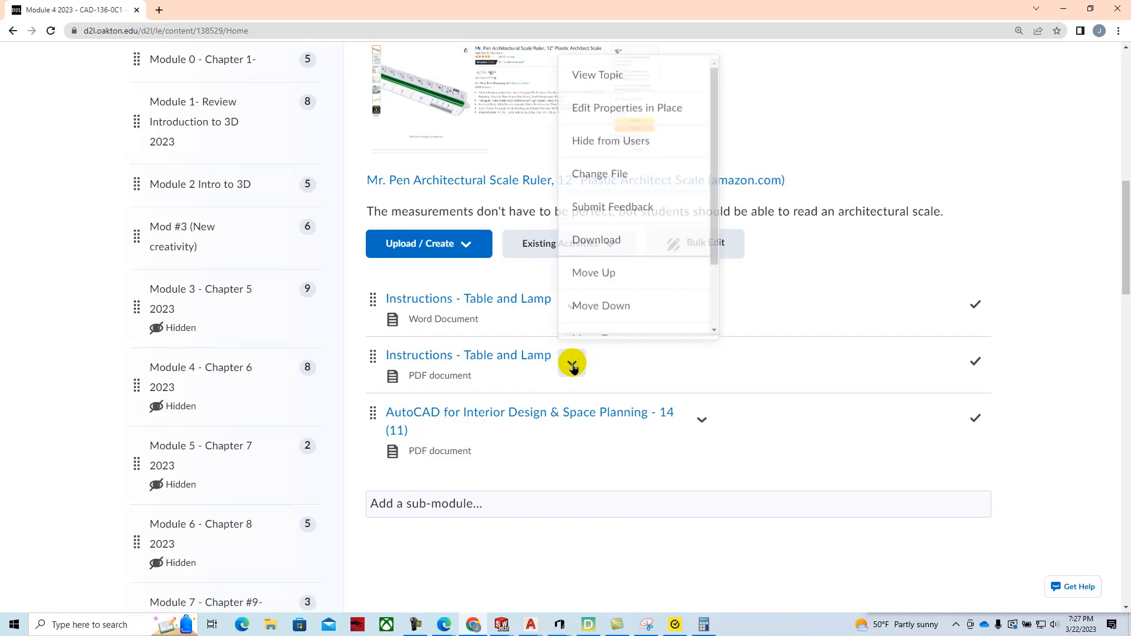
left_click(636, 244)
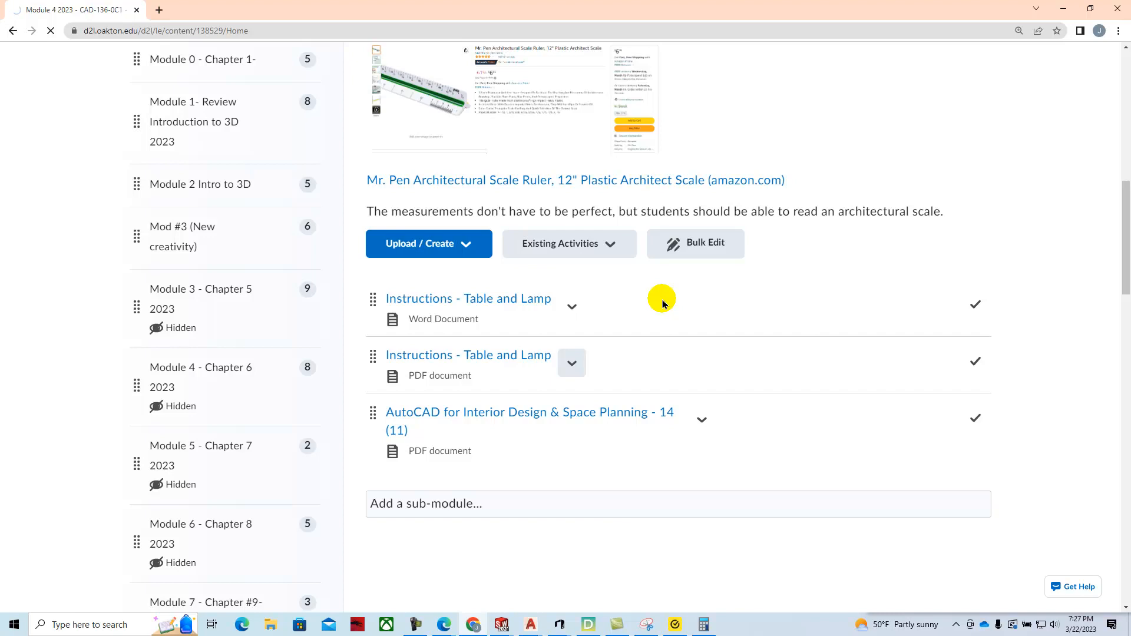
left_click(125, 597)
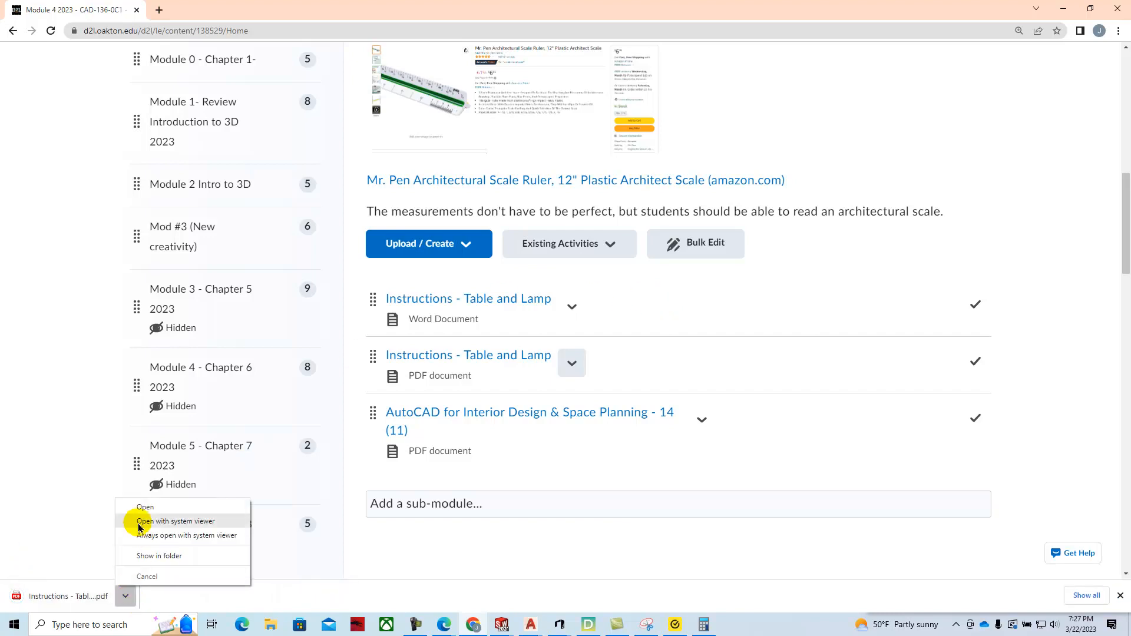
left_click(145, 506)
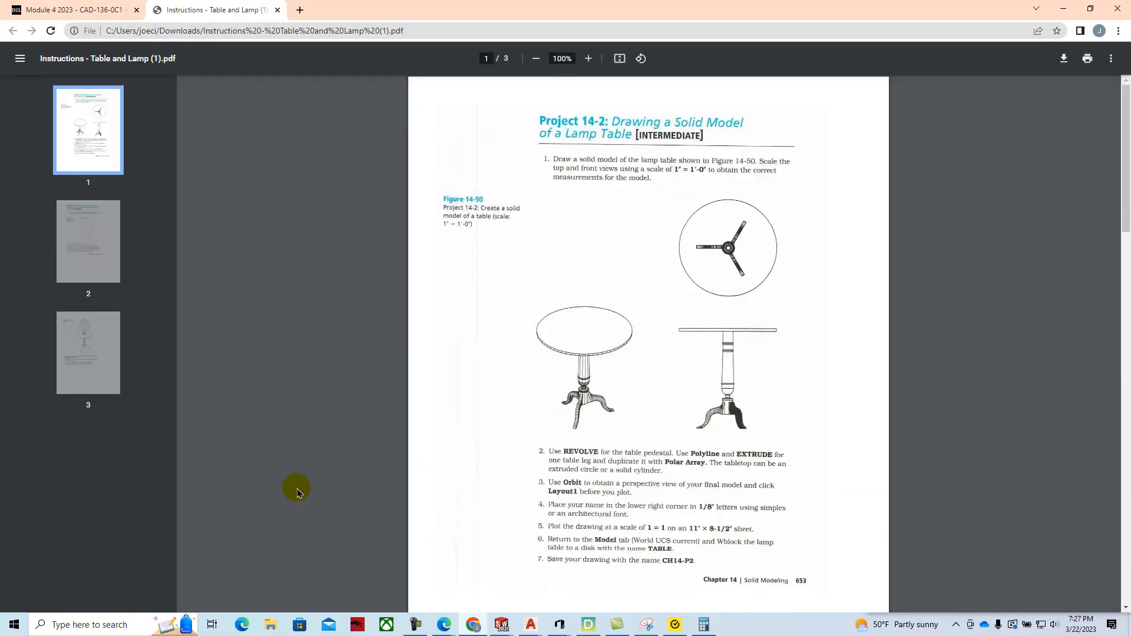
Enlarge the PDF to 175% and read the Project 14-2 lamp table instructions, including the Figure 14-50 views.
left_click(588, 59)
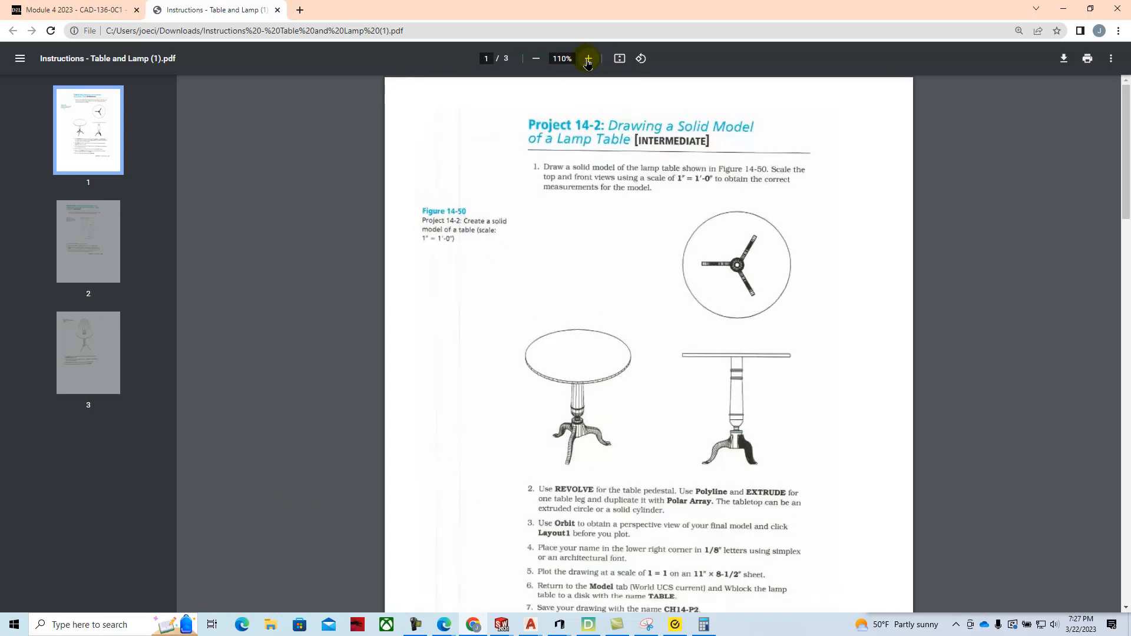
left_click(587, 59)
left_click(588, 59)
left_click(588, 59)
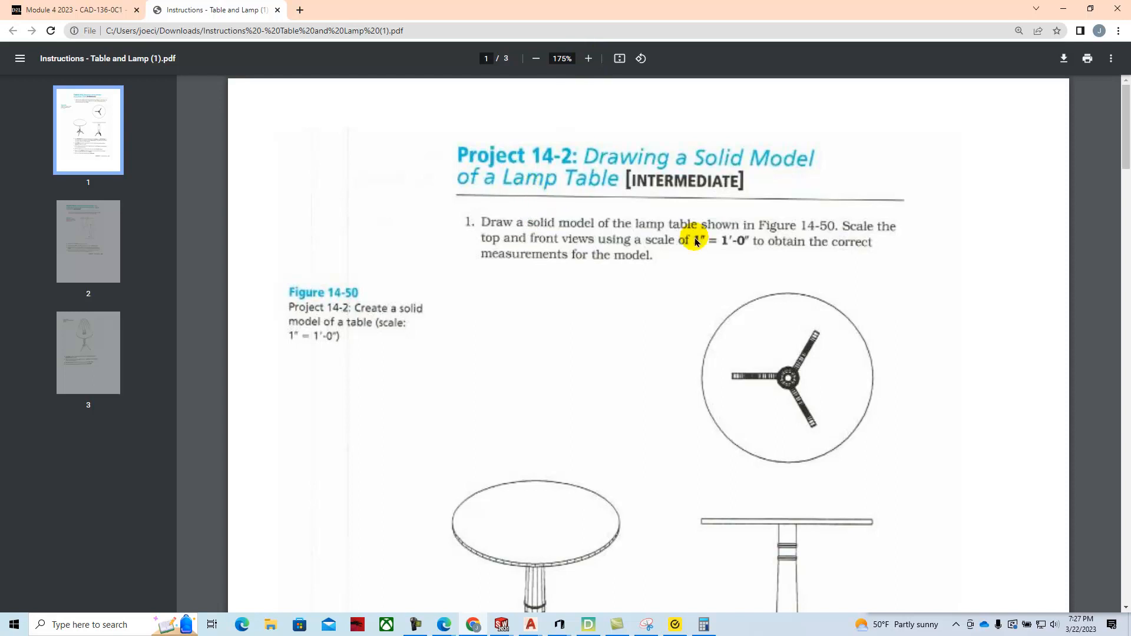
scroll(702, 246, "down", 1)
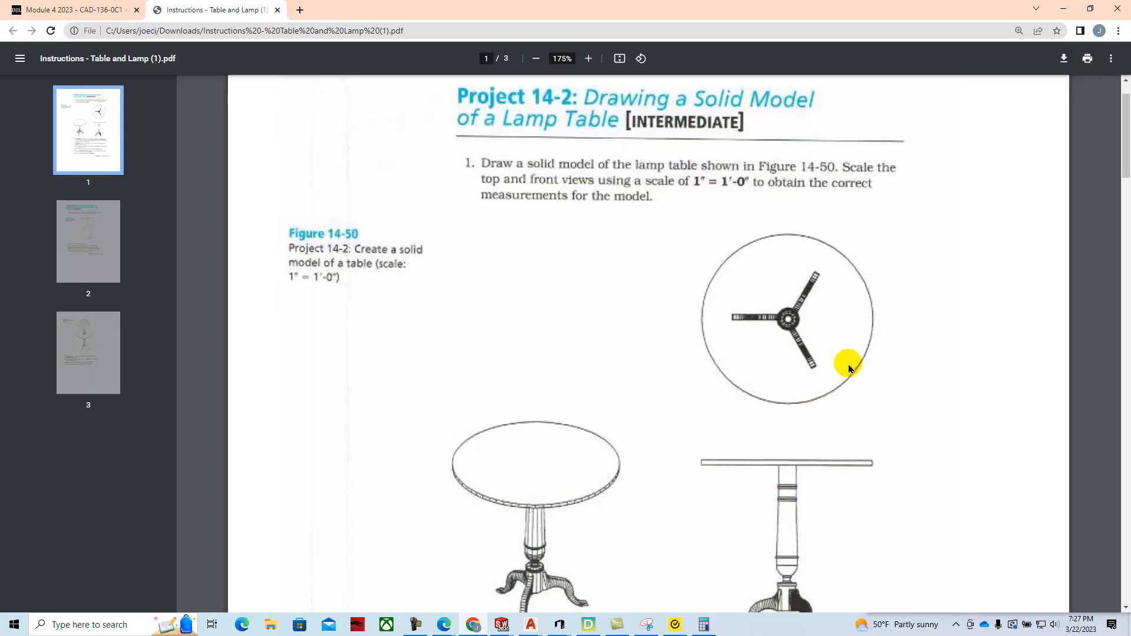
scroll(754, 371, "down", 5)
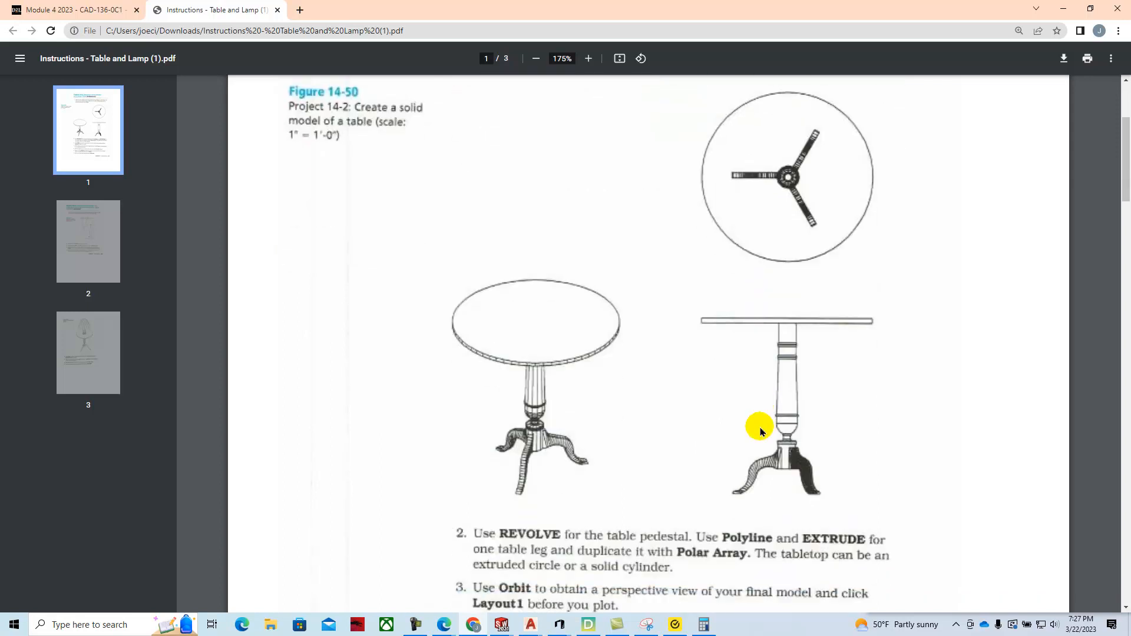
scroll(761, 418, "down", 2)
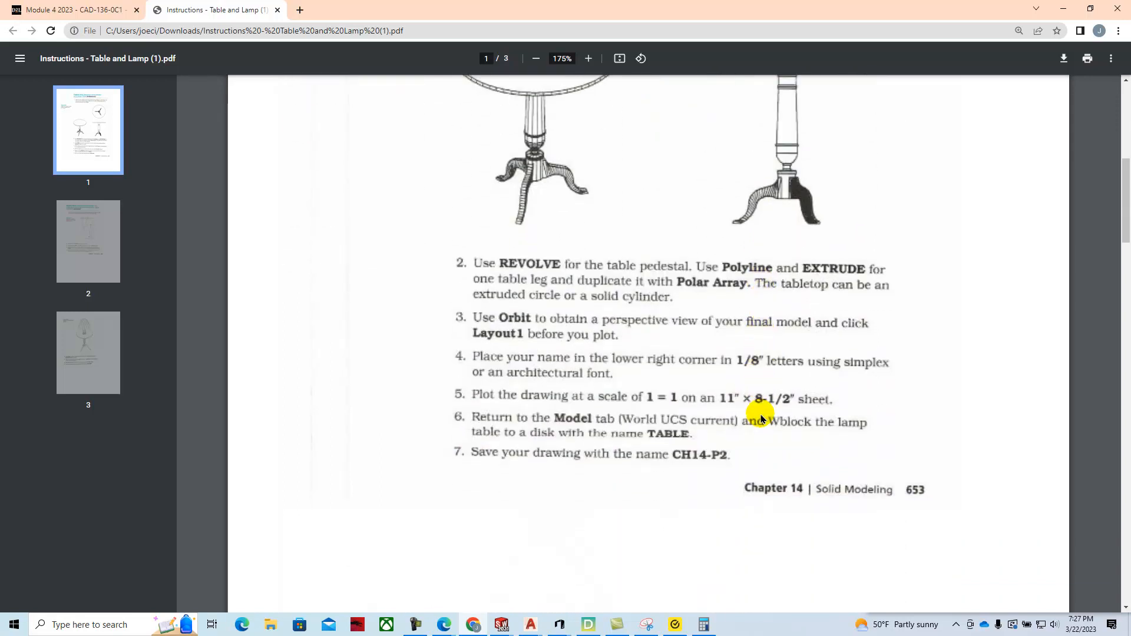
scroll(761, 418, "down", 3)
scroll(762, 419, "up", 8)
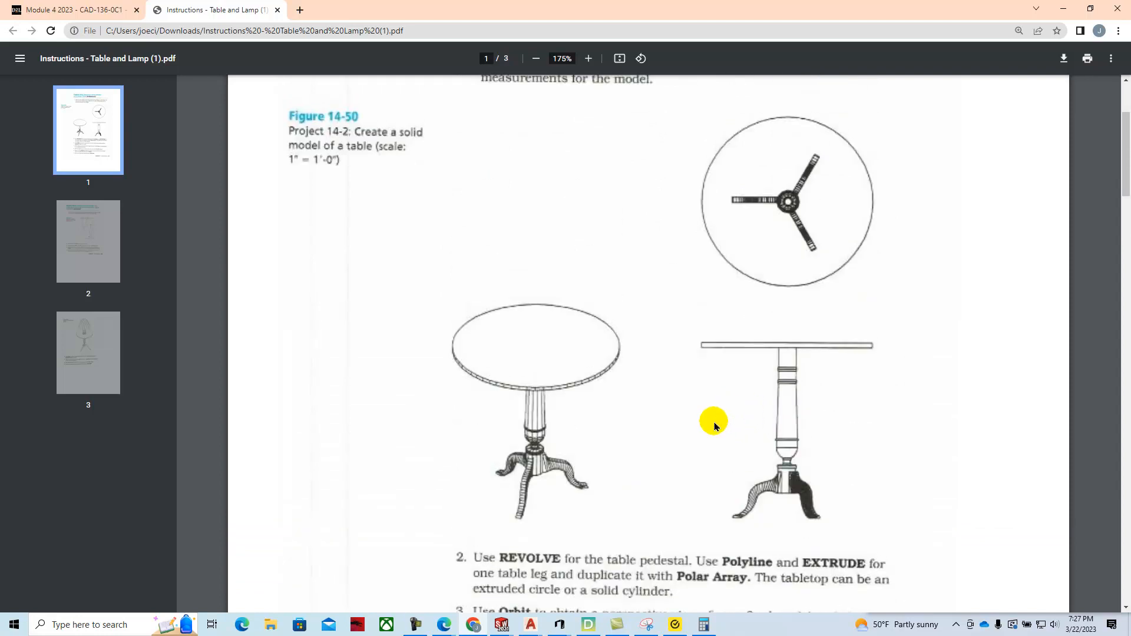
Switch to AutoCAD and maximize the JC-Table Solid Model drawing within the program window.
left_click(531, 626)
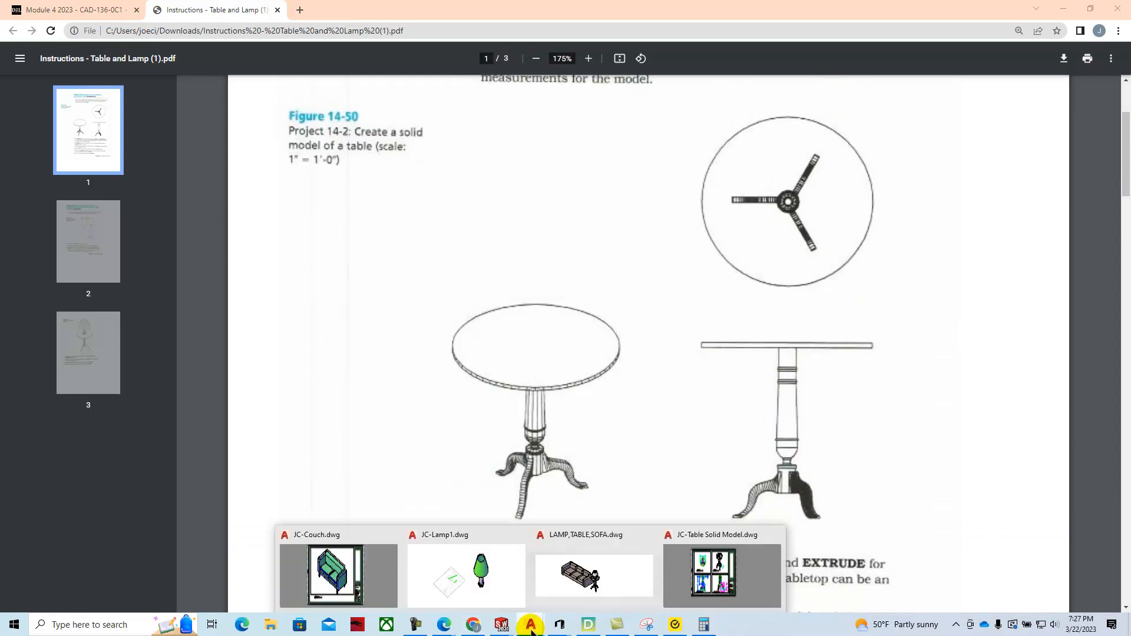
left_click(713, 571)
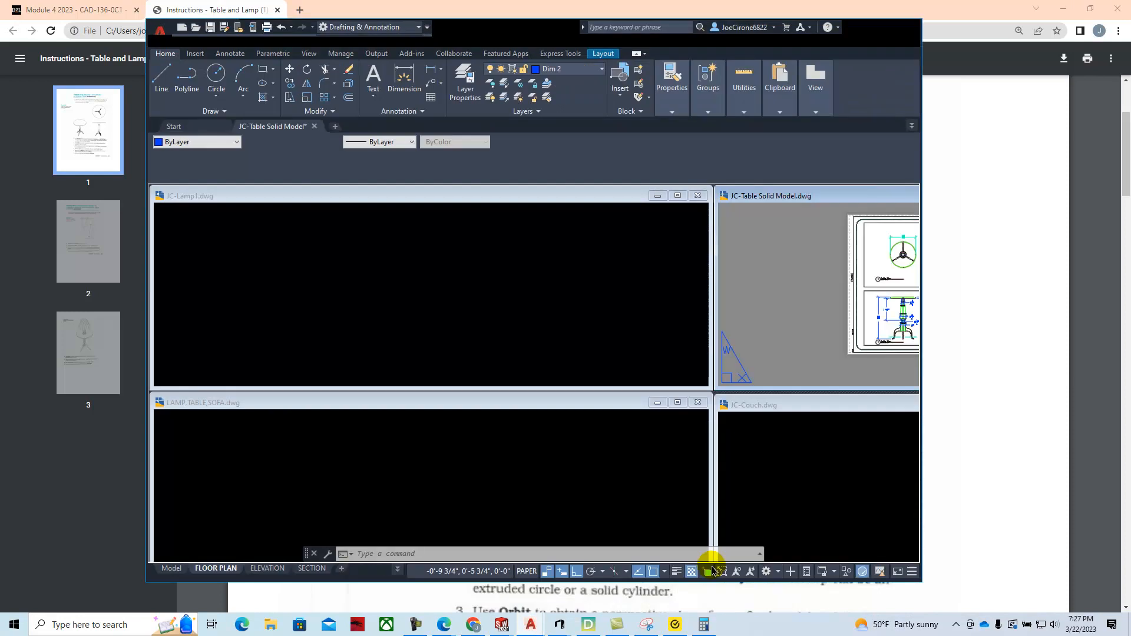
left_click(899, 27)
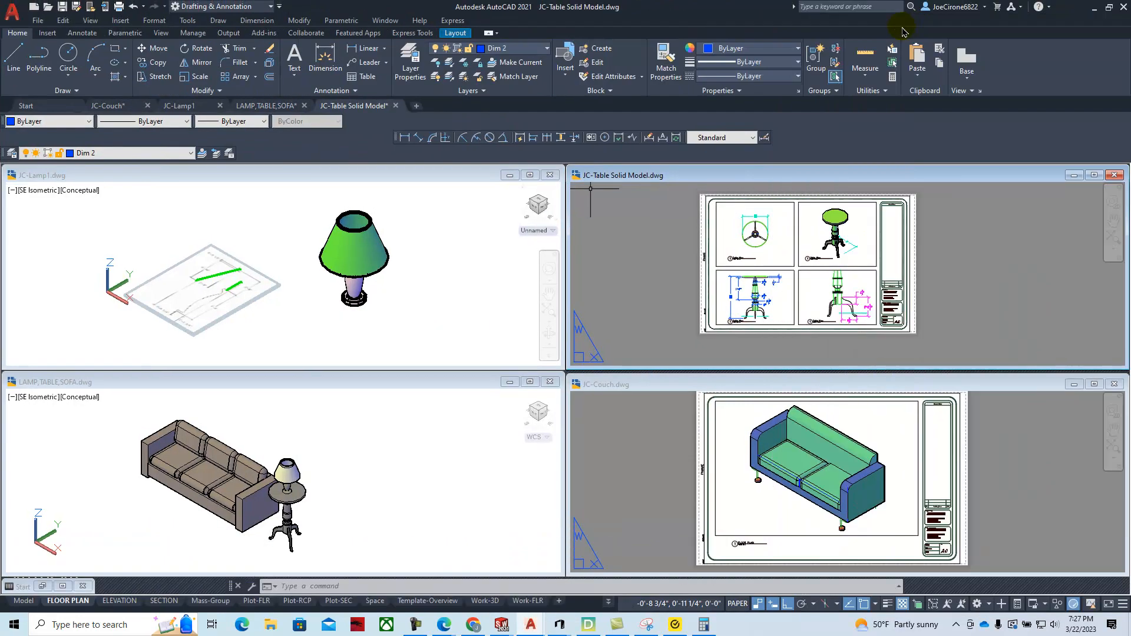
left_click(1094, 176)
Examine the finished table's dimensioned views on the FLOOR PLAN layout and its solid model in model space.
scroll(459, 372, "up", 4)
scroll(459, 351, "up", 2)
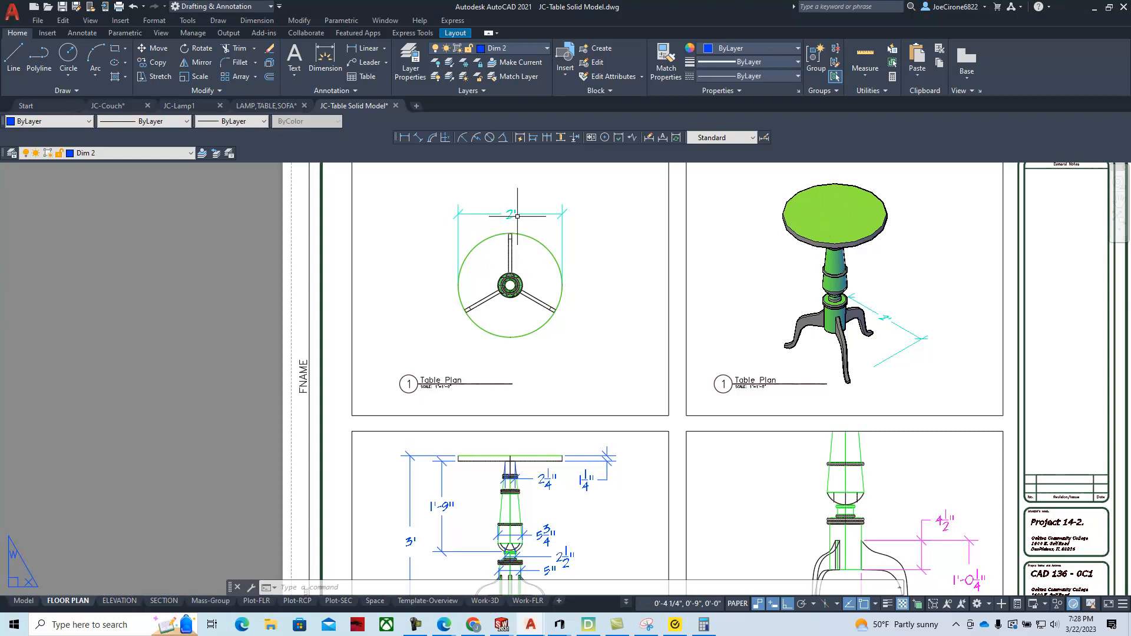
scroll(518, 317, "down", 3)
scroll(505, 379, "up", 2)
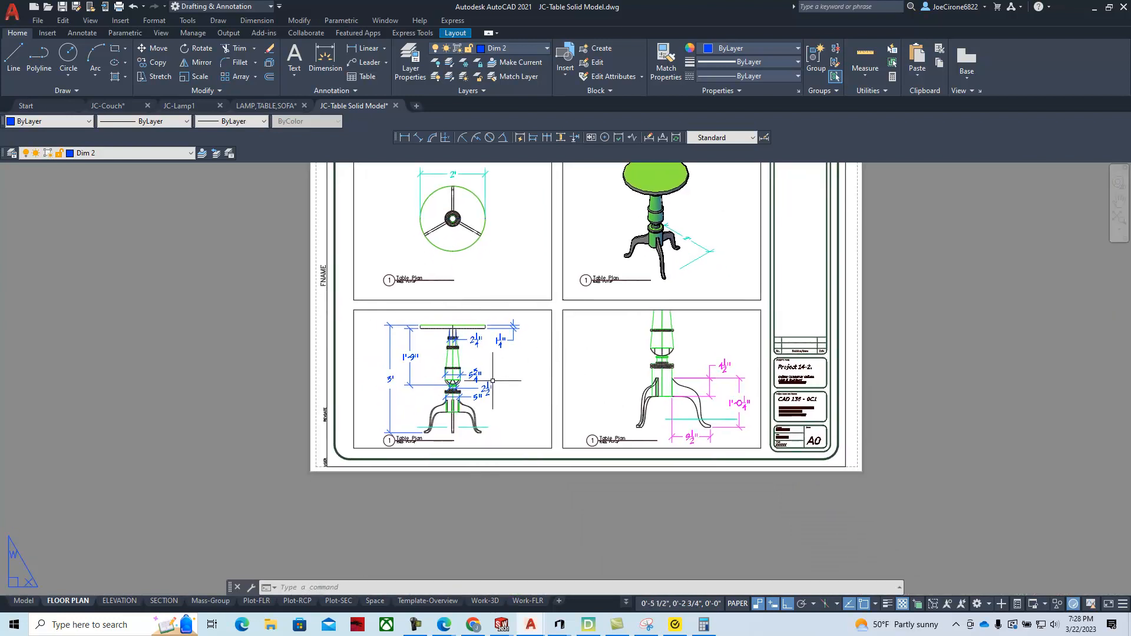
scroll(480, 375, "up", 4)
scroll(485, 372, "down", 4)
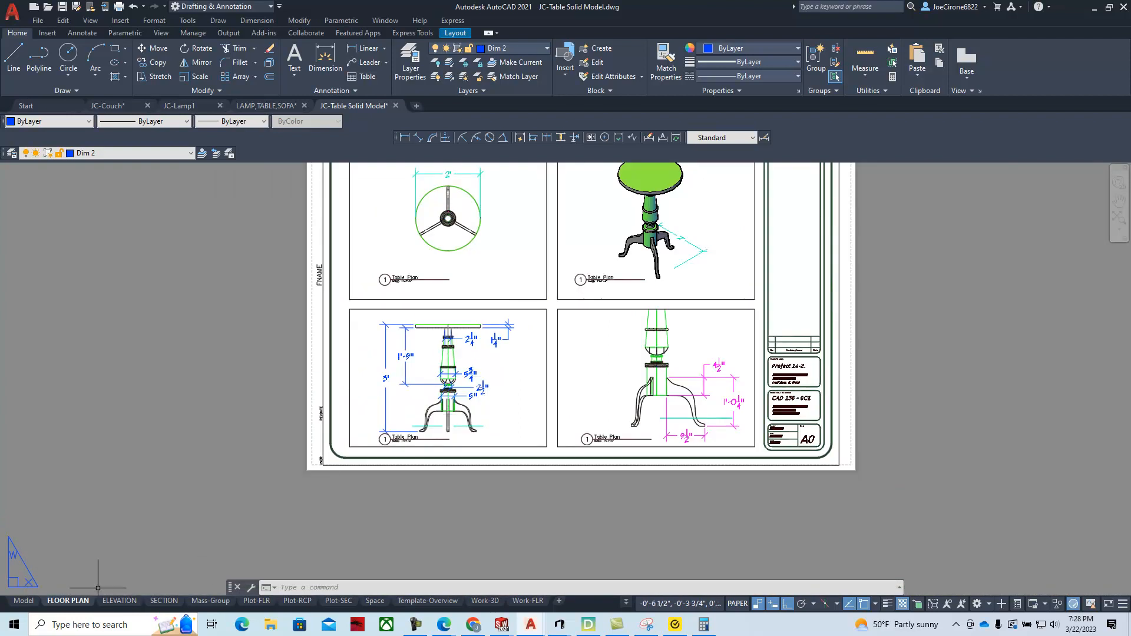
left_click(21, 602)
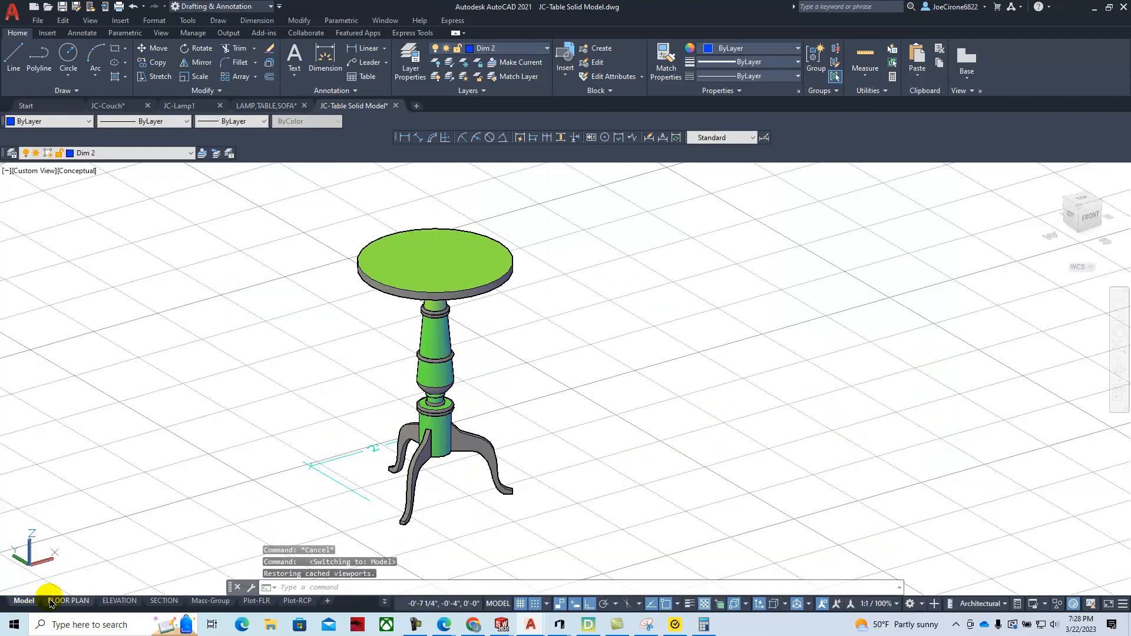
left_click(68, 602)
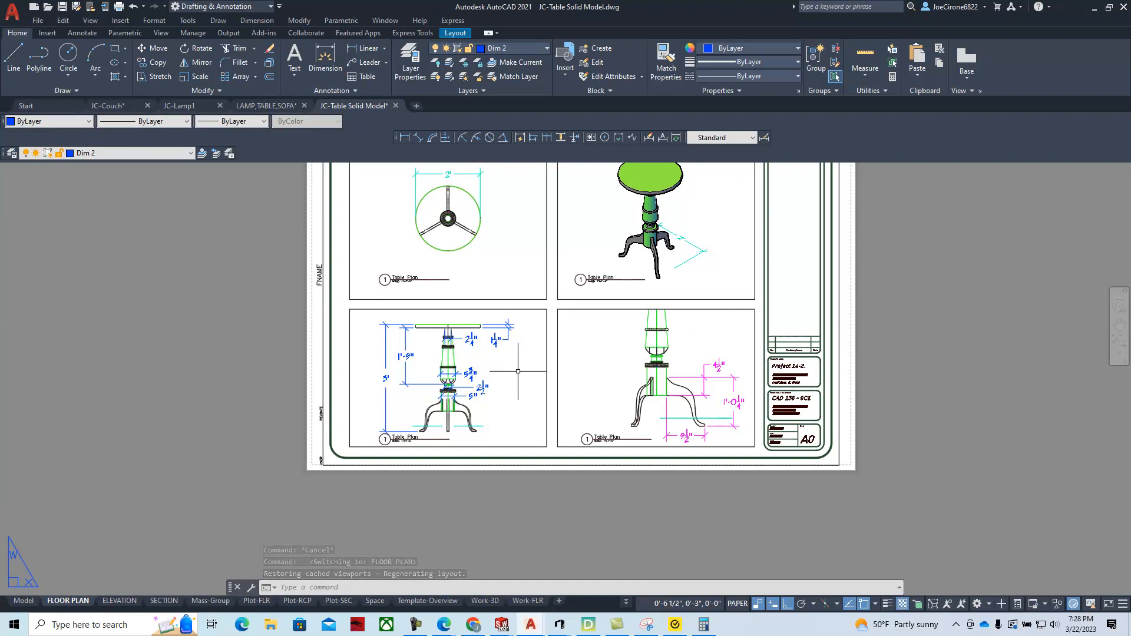
Examine the dimensions of the table's front elevation and the enlarged leg view on the FLOOR PLAN layout.
middle_click_drag(519, 373, 546, 393)
scroll(546, 393, "up", 4)
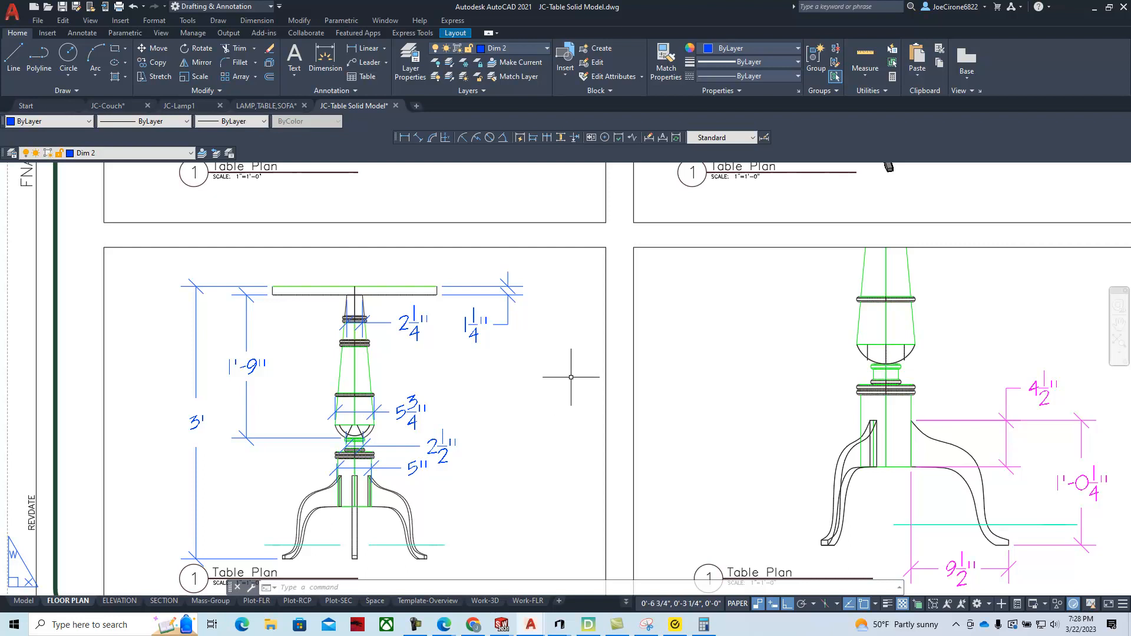
middle_click_drag(828, 432, 484, 338)
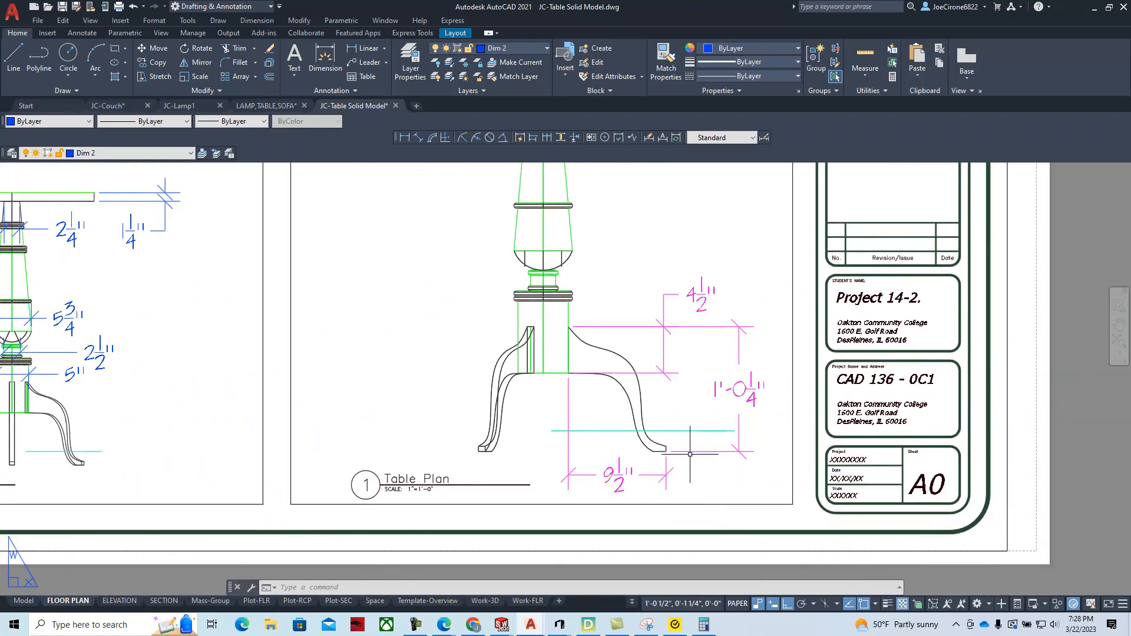
scroll(690, 454, "down", 2)
middle_click_drag(523, 379, 576, 423)
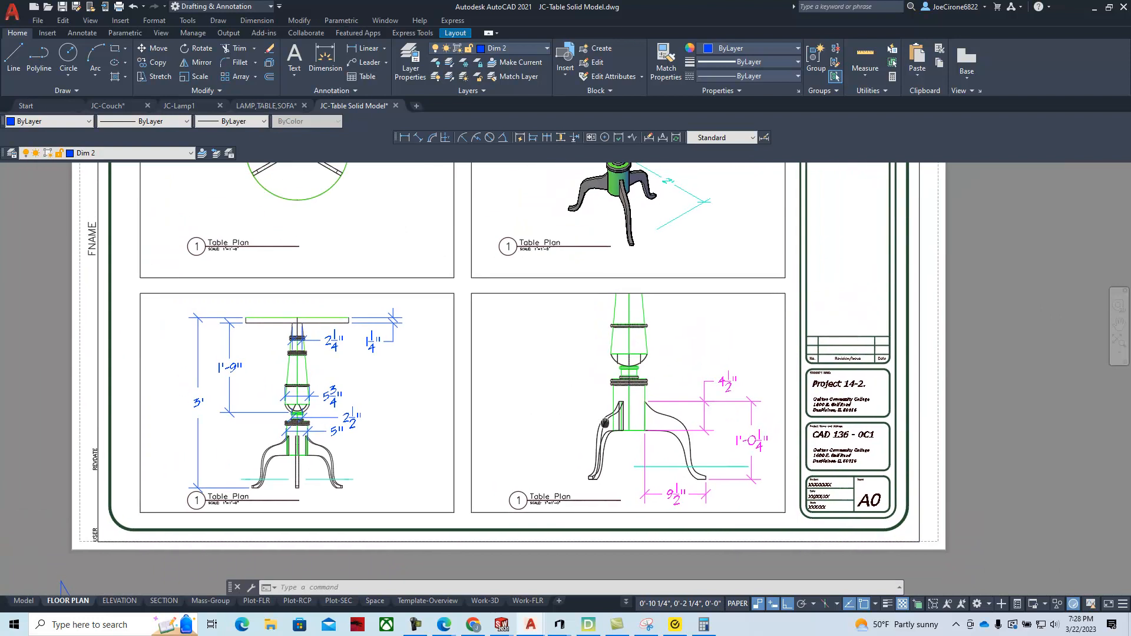
middle_click_drag(562, 366, 557, 431)
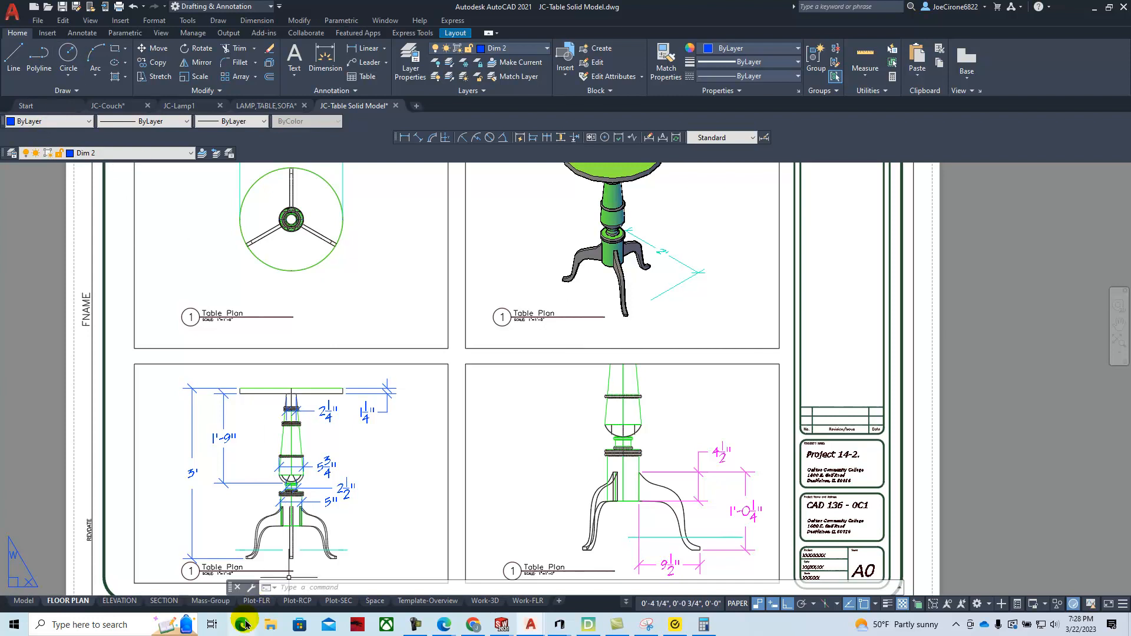
Switch to Edge, download the B SIZE-ARC Paper New template from ARC Templates Paper, and open it as a new AutoCAD drawing.
mouse_move(444, 627)
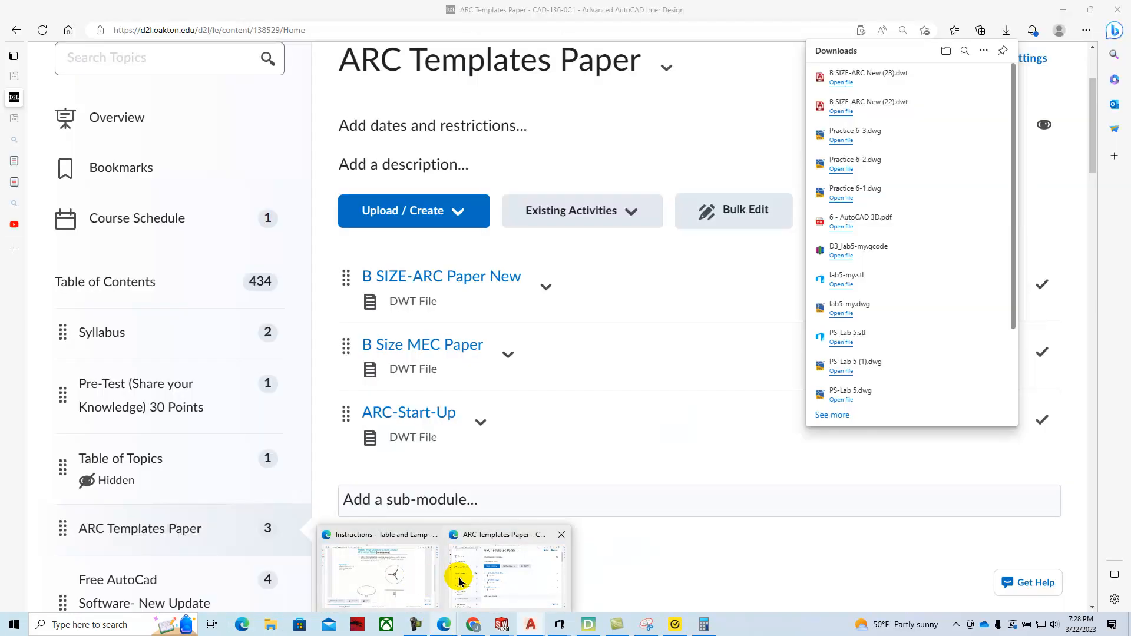
left_click(471, 582)
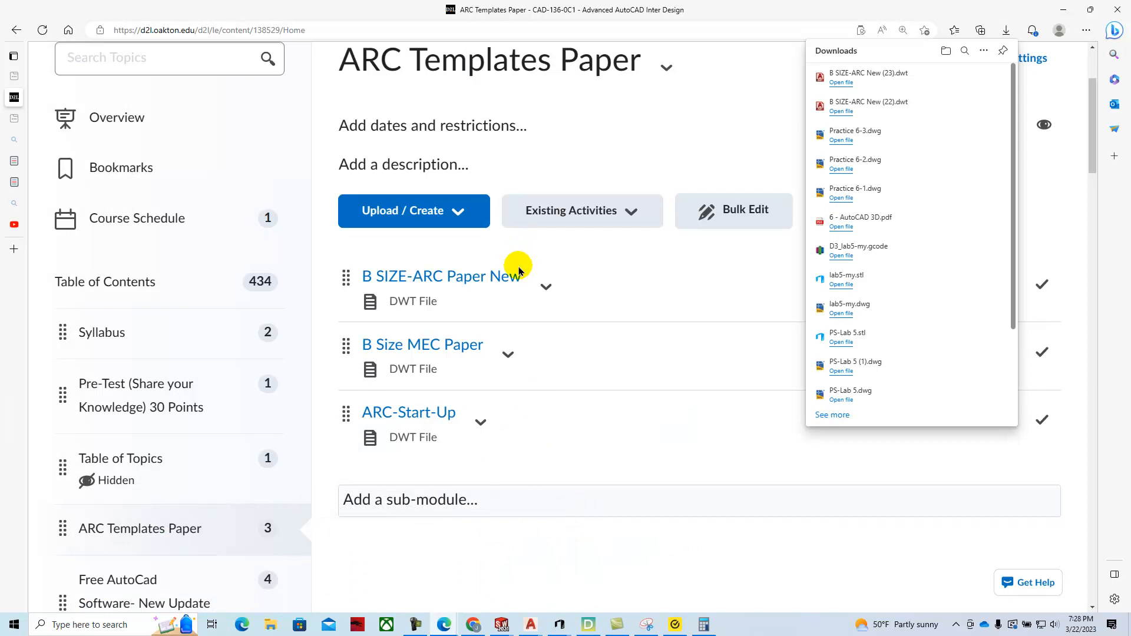
scroll(518, 270, "up", 1)
scroll(517, 267, "up", 1)
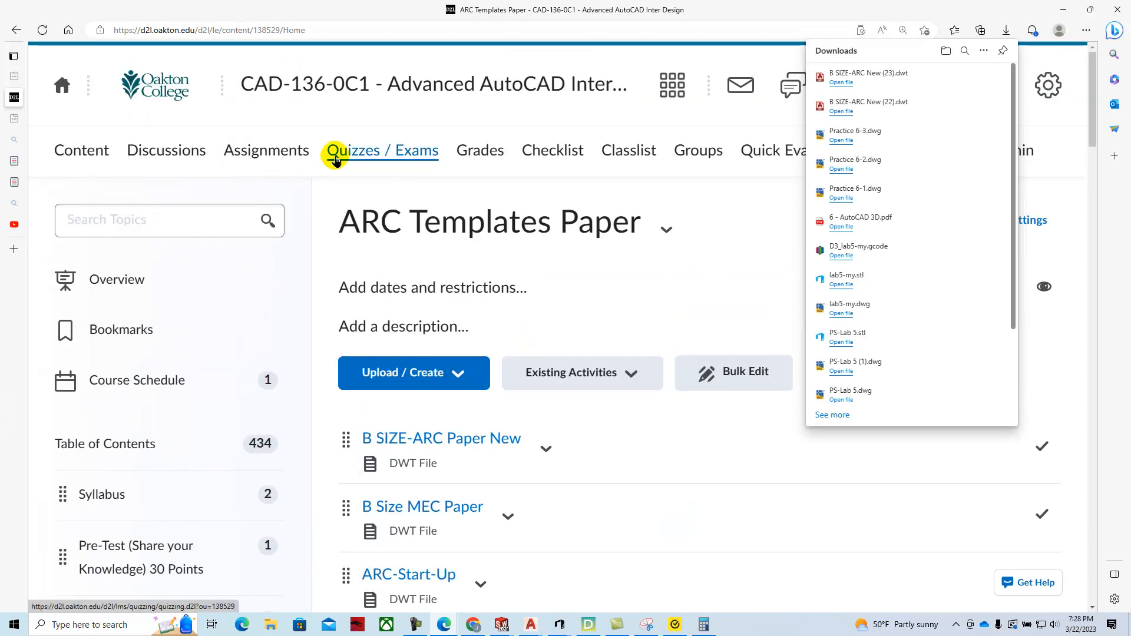
scroll(321, 240, "down", 3)
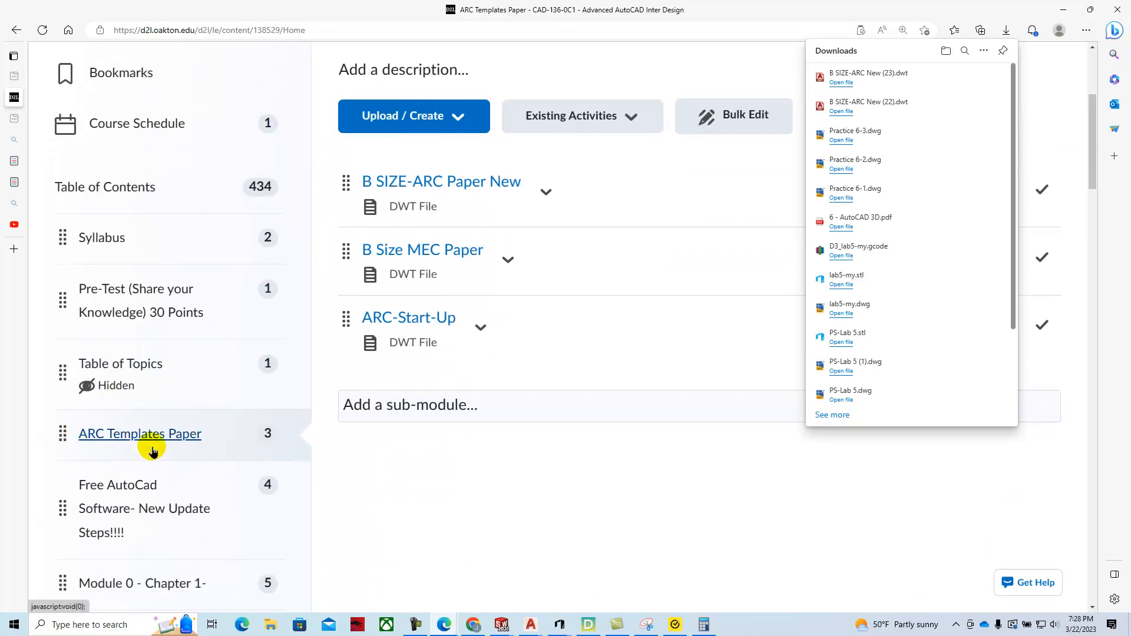
left_click(547, 192)
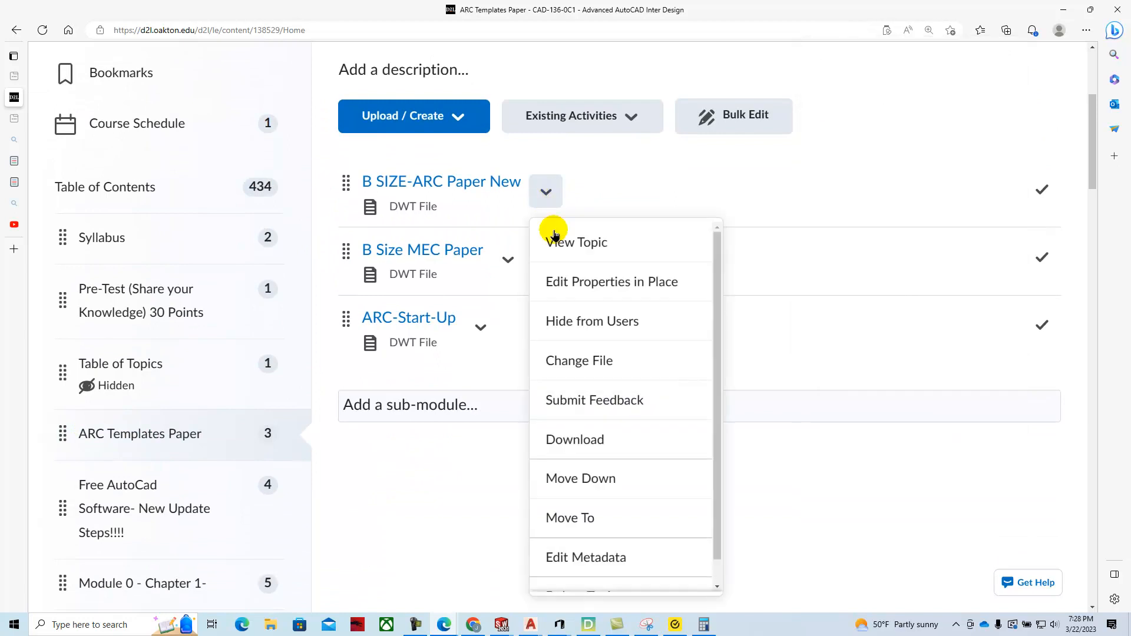
left_click(587, 439)
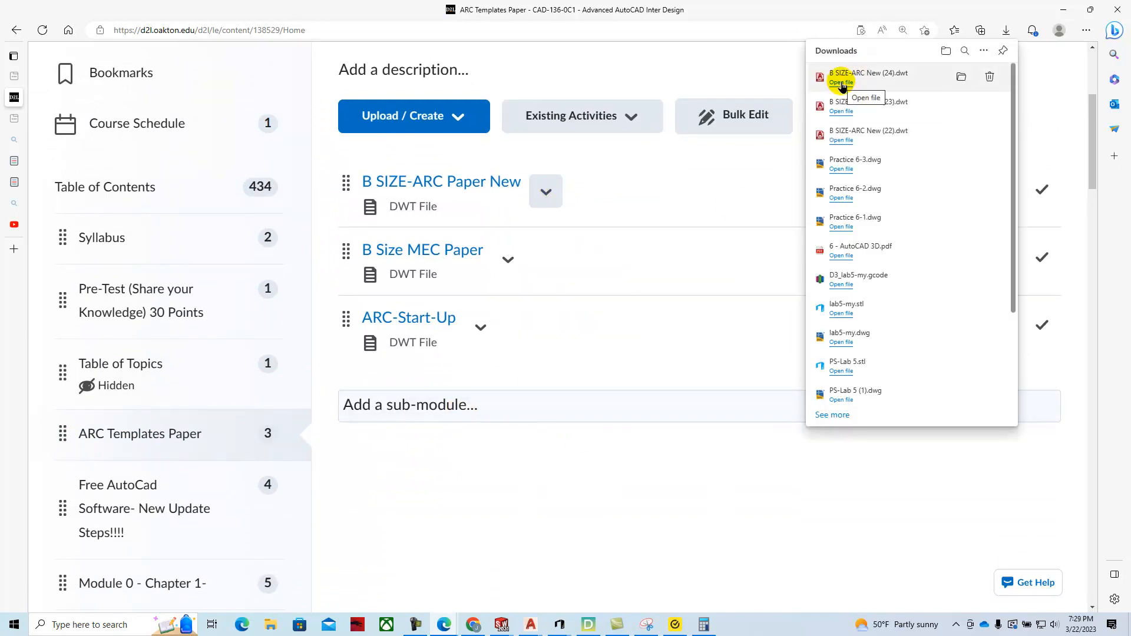
left_click(842, 82)
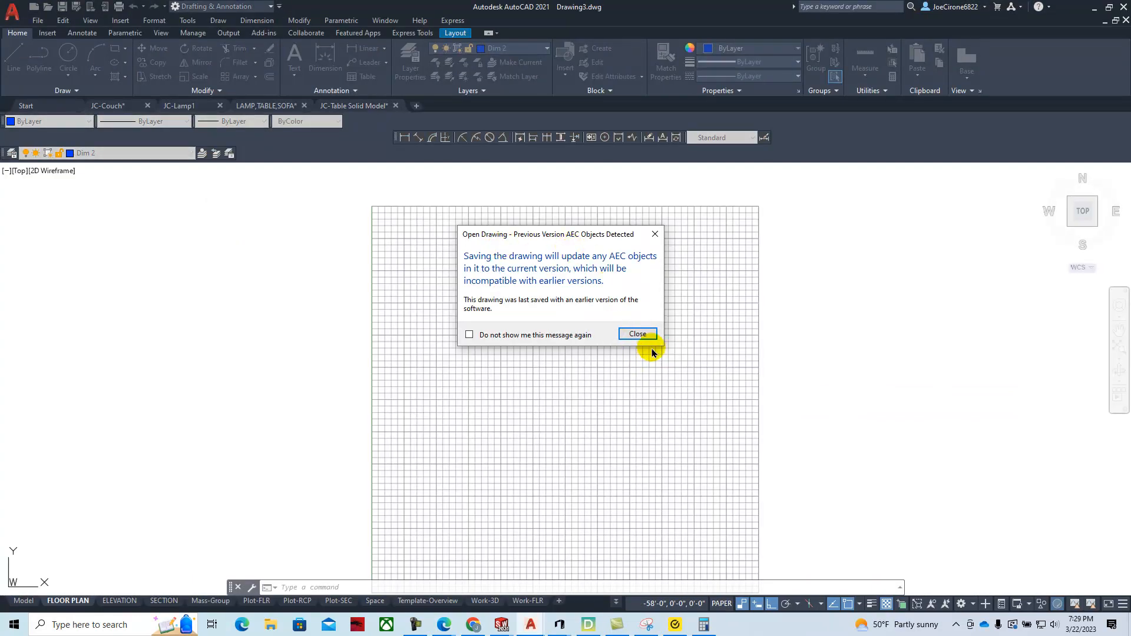
left_click(638, 333)
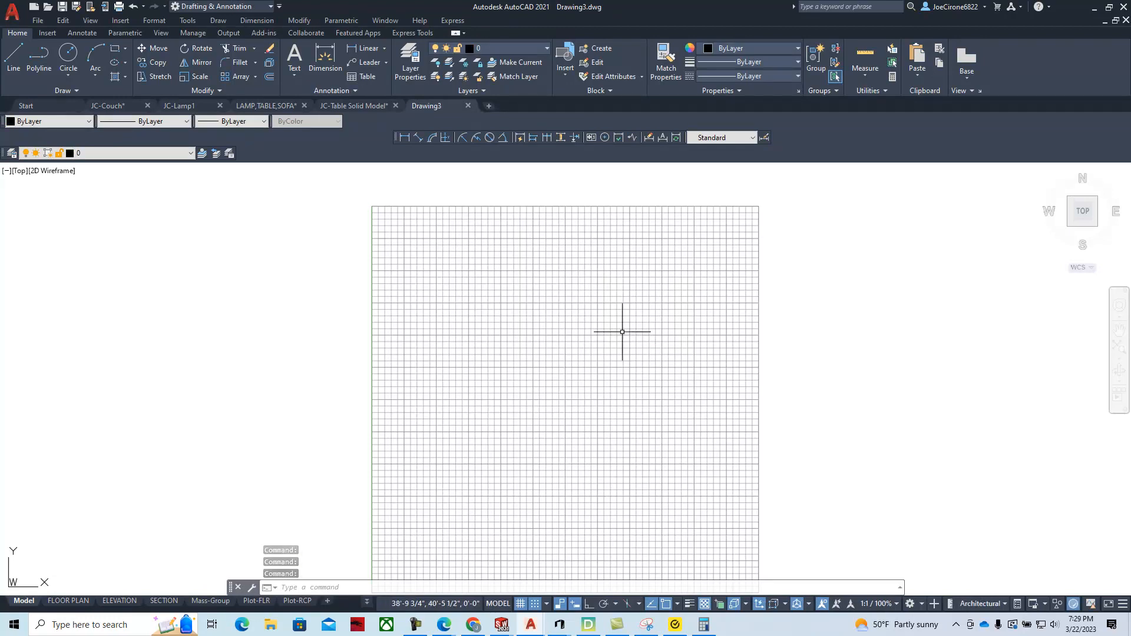
Bring the Instructions - Table and Lamp browser window over the drawing and review the table's top and front views in Figure 14-50.
left_click_drag(1130, 63, 584, 53)
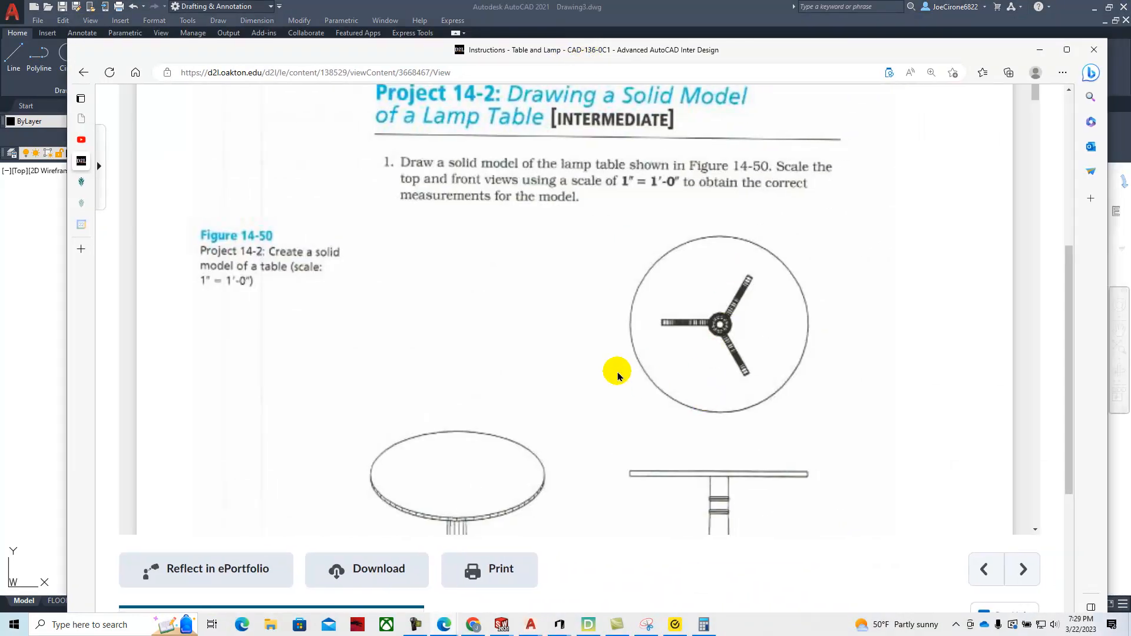
scroll(939, 232, "down", 3)
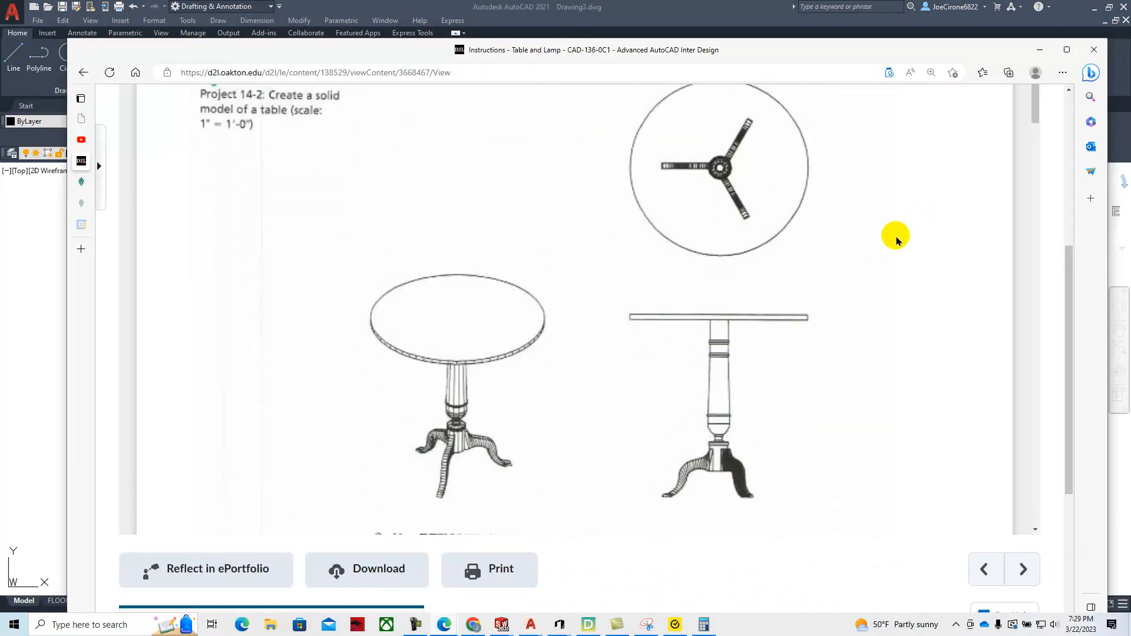
scroll(897, 240, "up", 1)
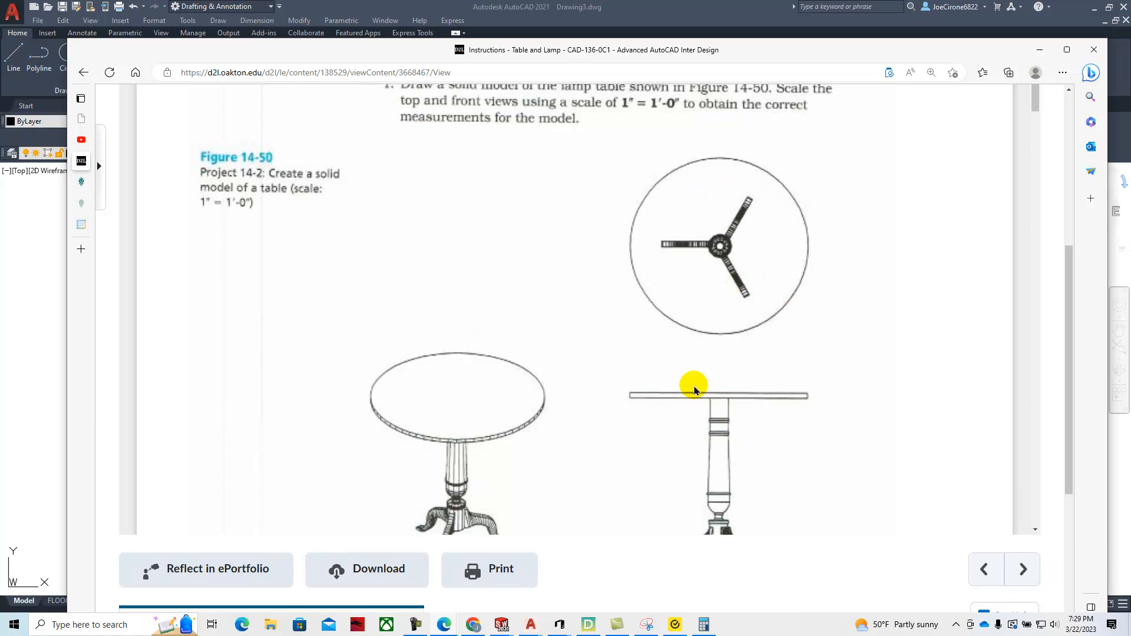
Review the table's front view and the modelling notes under Figure 14-50, and move the browser window off the drawing.
scroll(690, 386, "down", 3)
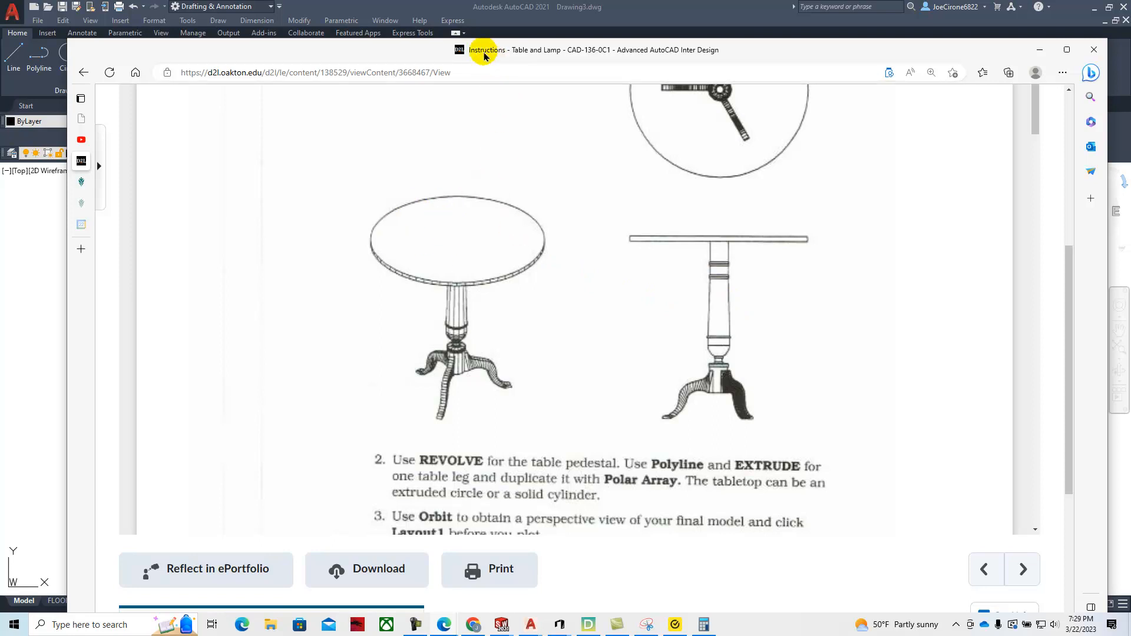
mouse_move(346, 53)
left_mouse_down()
mouse_move(1130, 40)
mouse_move(1130, 29)
left_mouse_up()
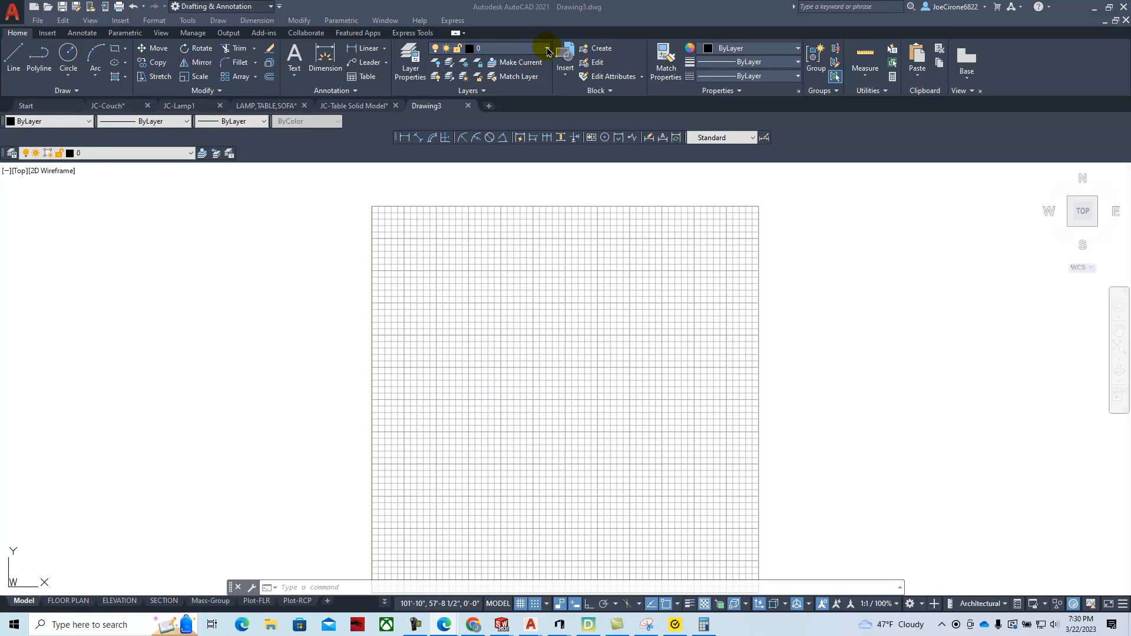
left_click(70, 56)
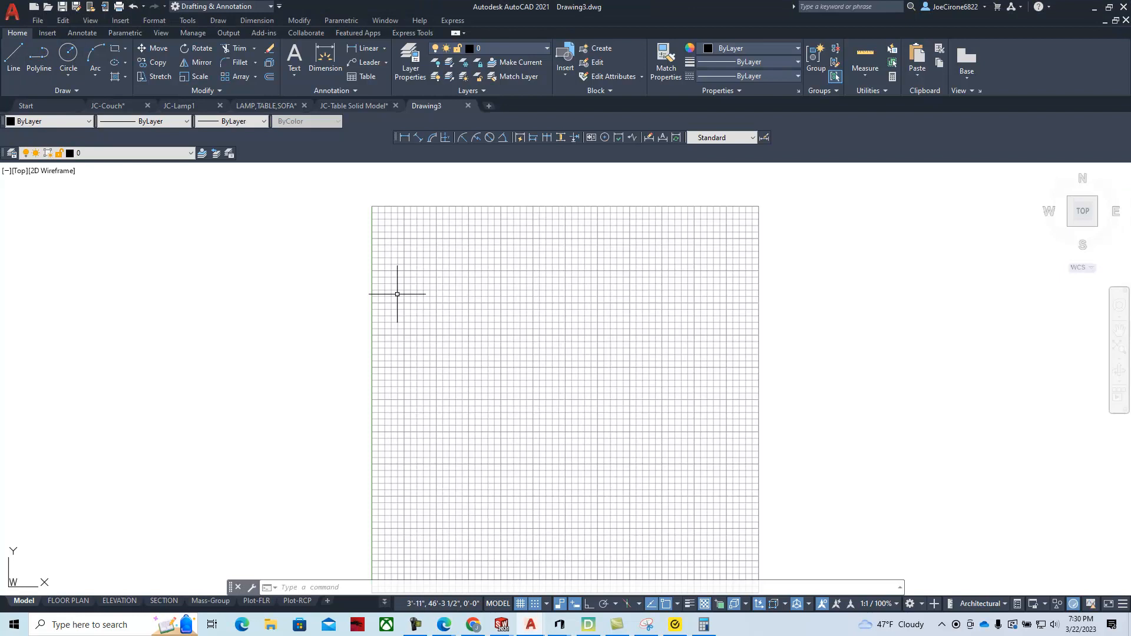
key("Escape")
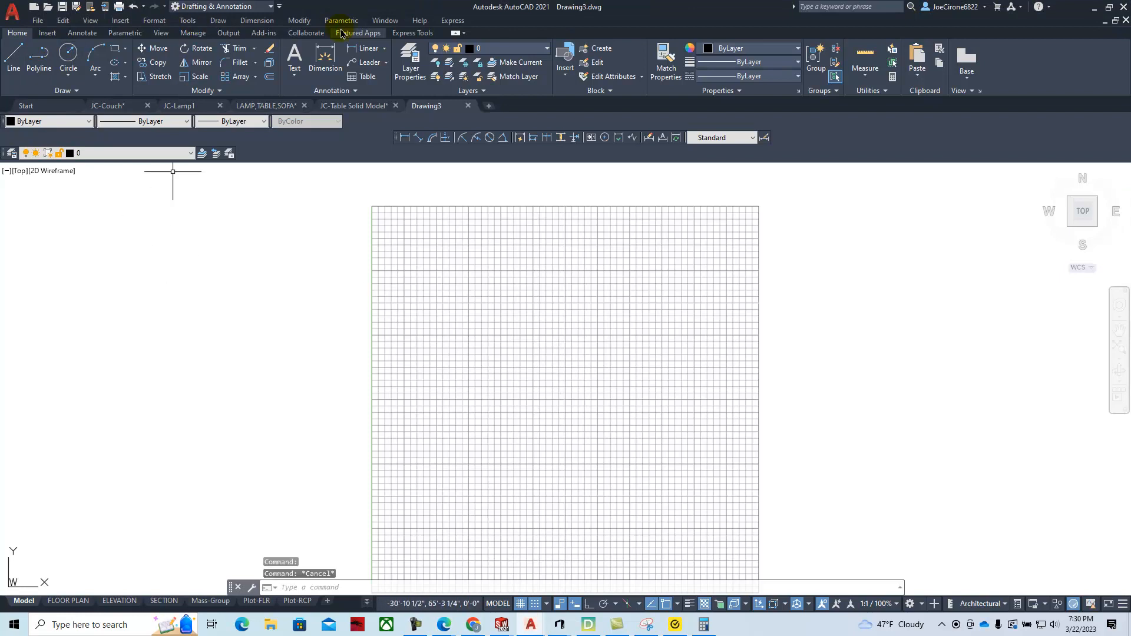
Hide the menu bar and show it again.
left_click(279, 6)
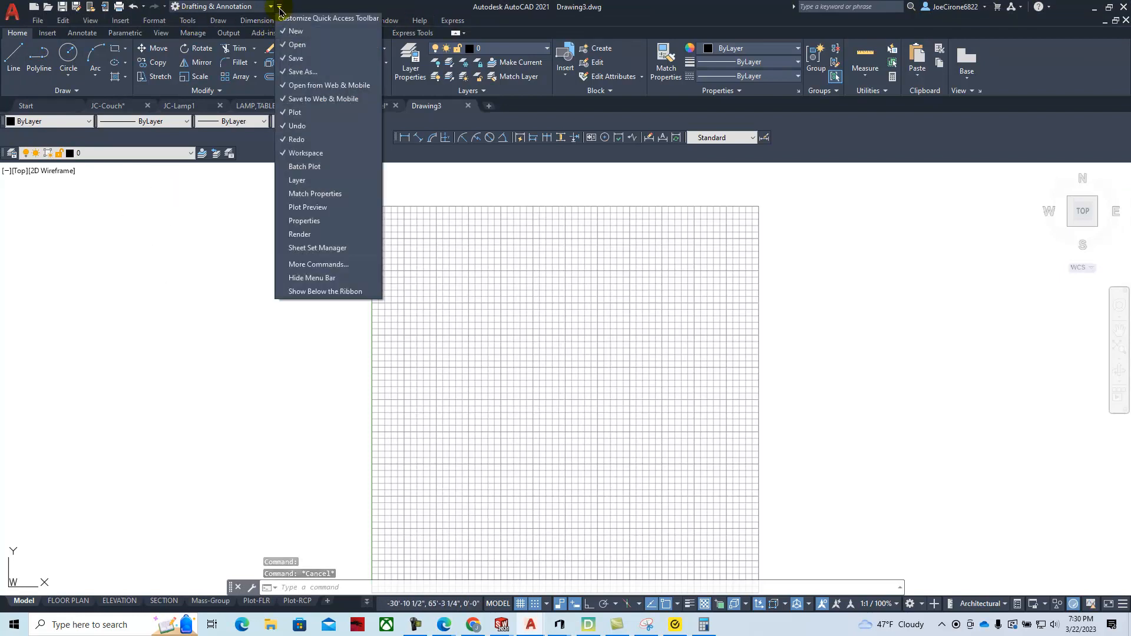
left_click(324, 279)
left_click(281, 6)
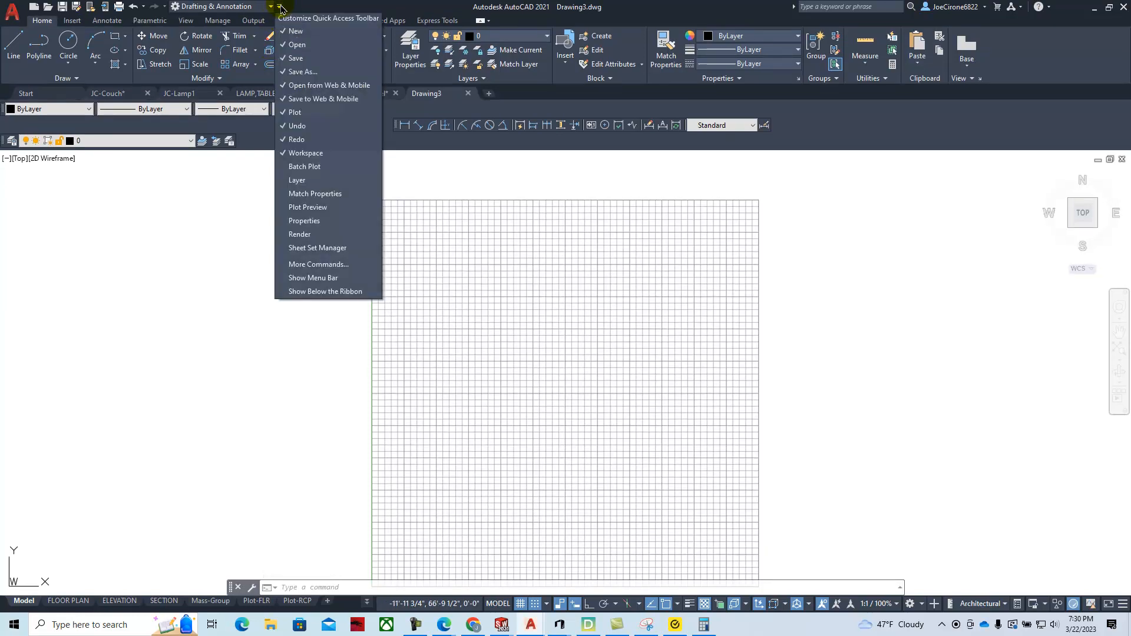
left_click(312, 278)
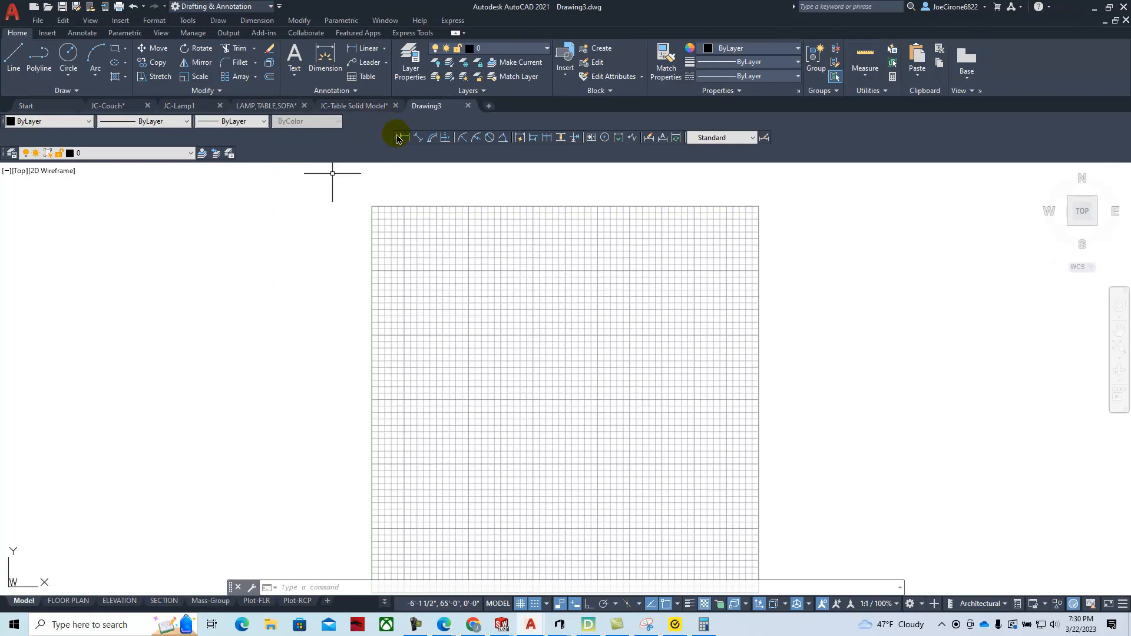
Shift the docked Dimension toolbar closer to the Layers toolbar, and look through the list of available AutoCAD toolbars.
left_click_drag(397, 138, 278, 145)
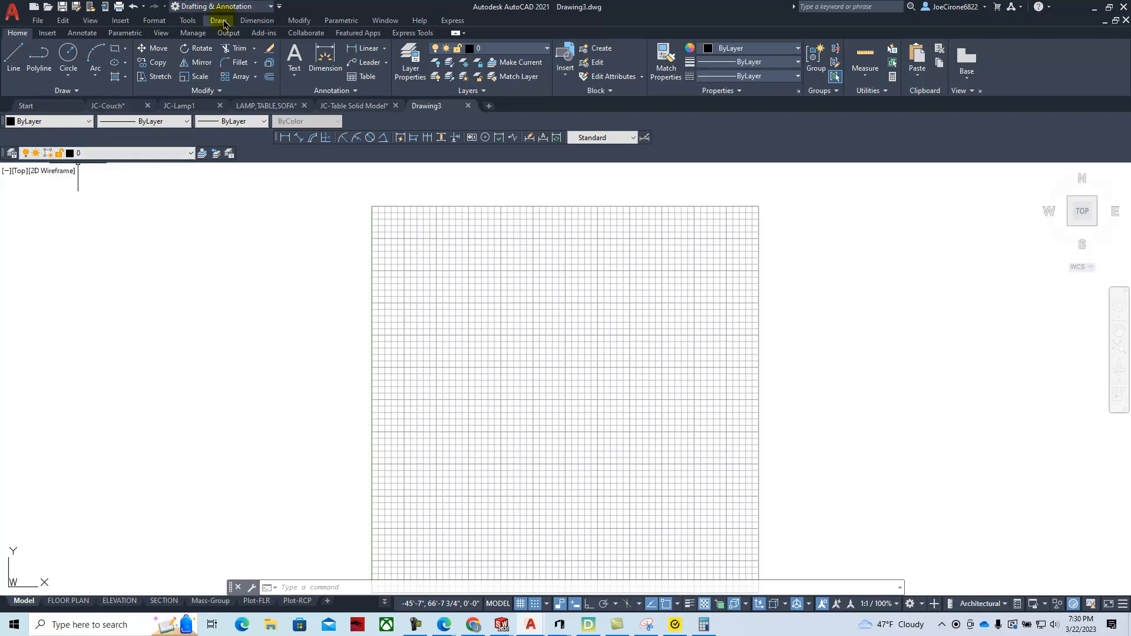
left_click(189, 21)
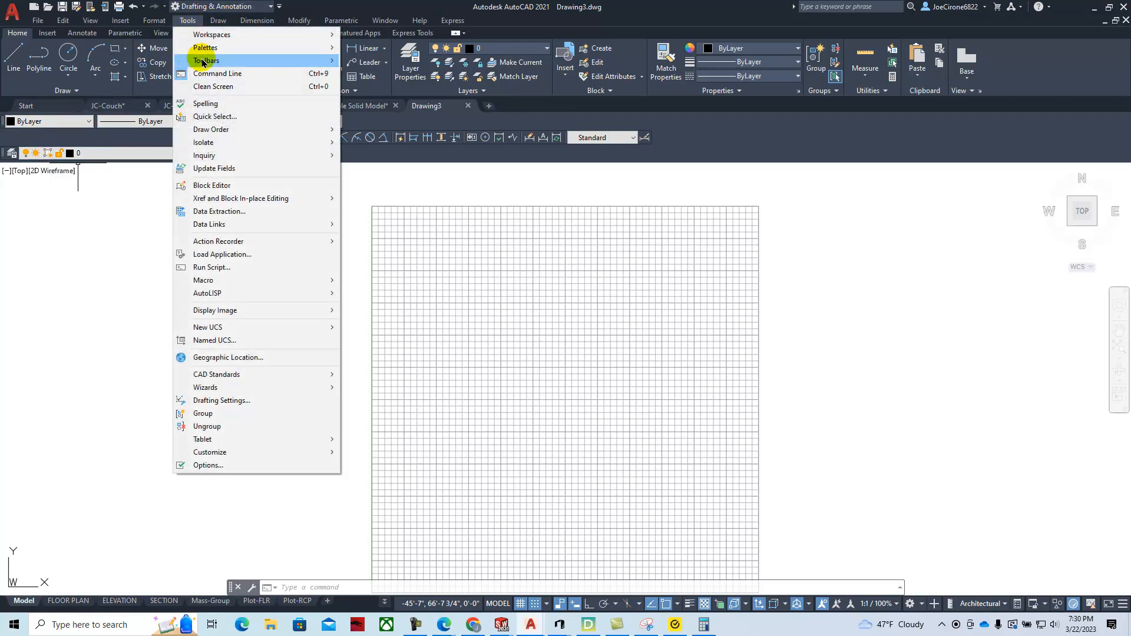
mouse_move(201, 61)
mouse_move(371, 61)
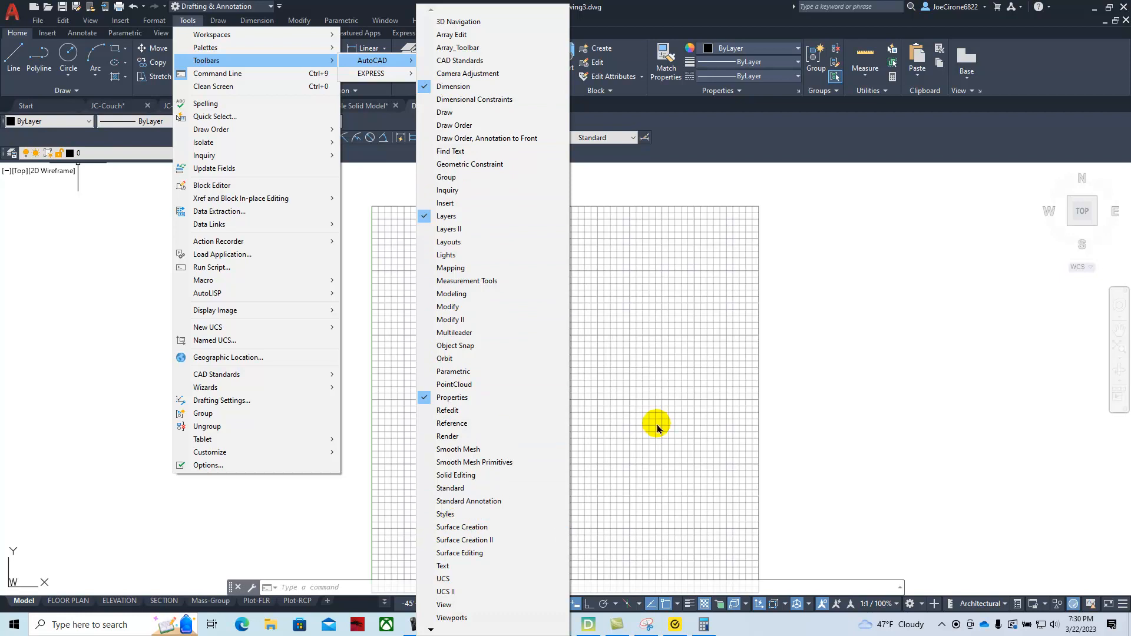
key("Escape")
key("Escape")
key("Escape")
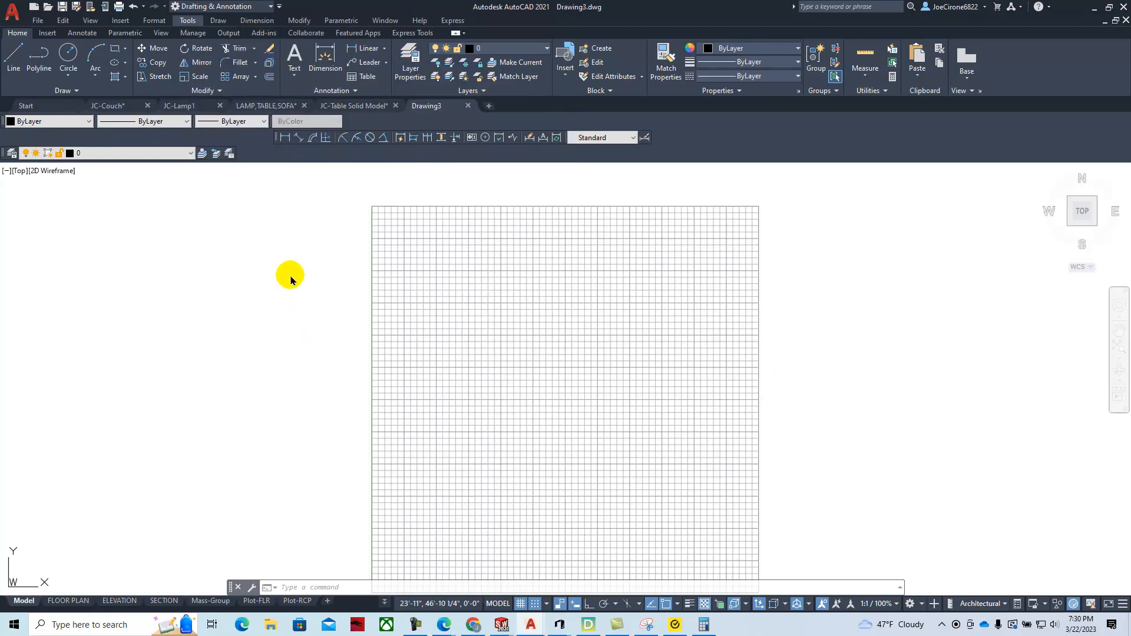
Set the snap X and Y spacing to 1" in the drafting settings.
left_click(188, 20)
left_click(251, 402)
left_click(459, 199)
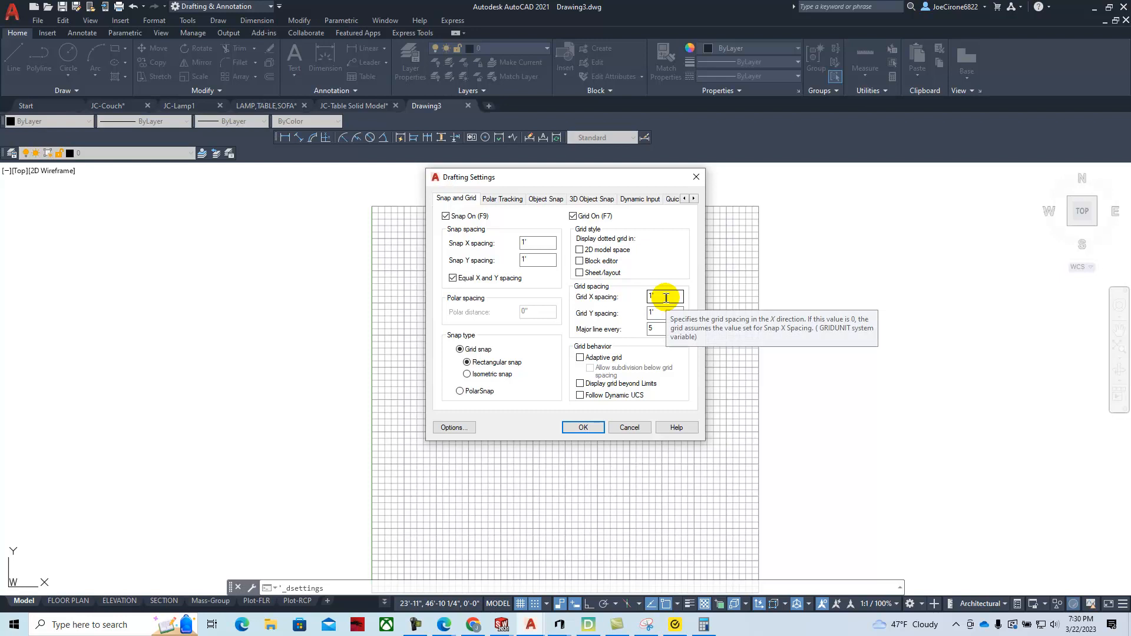
double_click(526, 244)
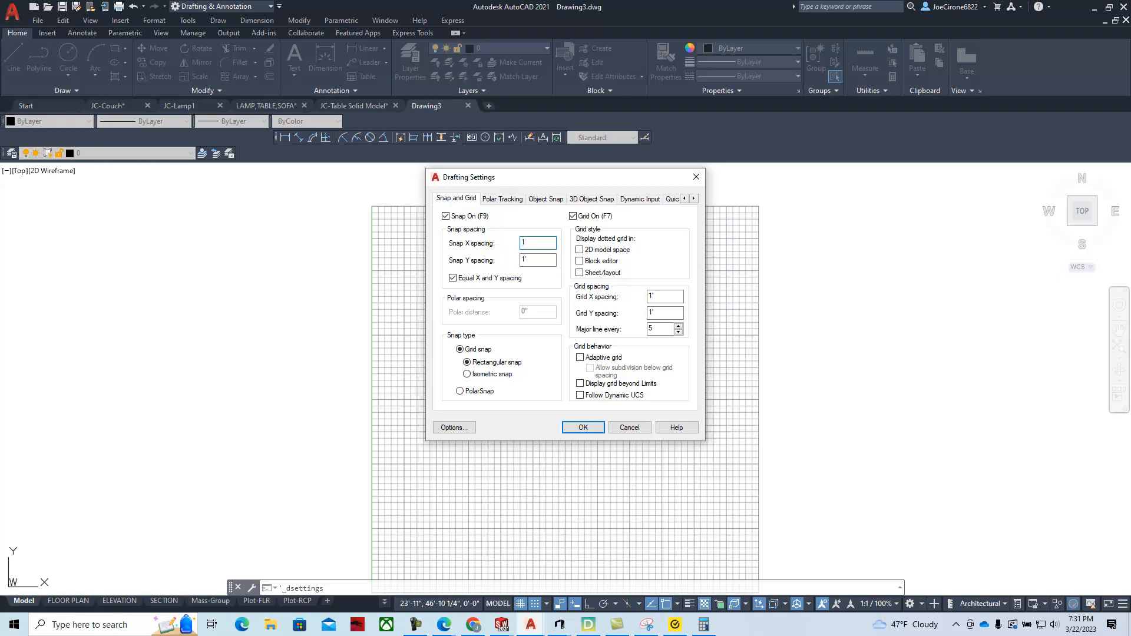
key("Return")
key("Return")
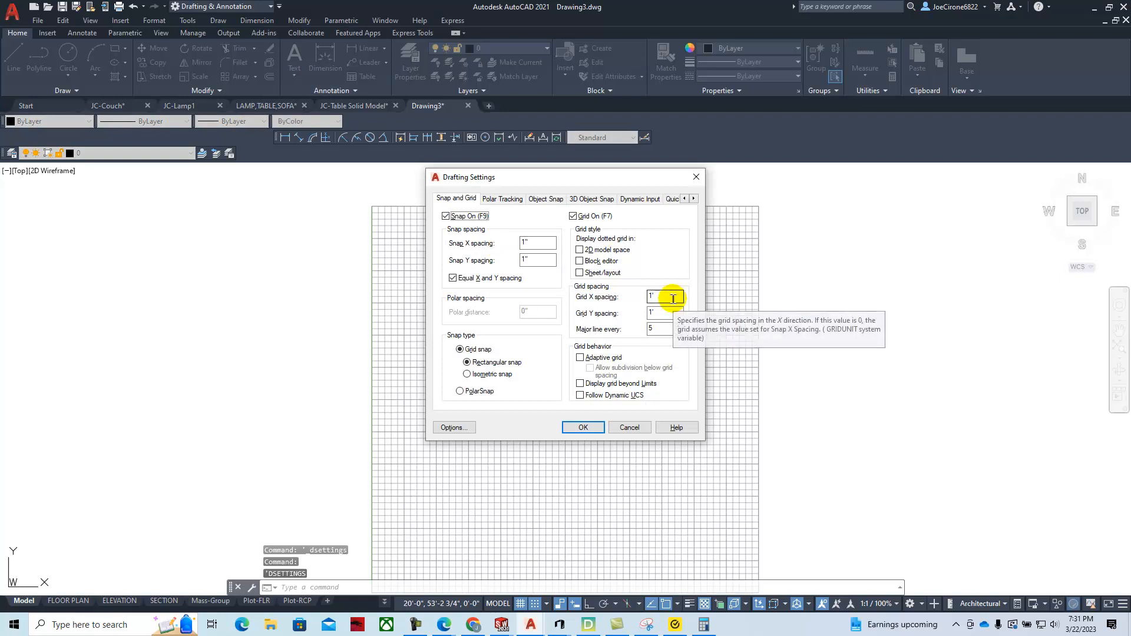
Turn on polar tracking, check the object snap and 3D object snap modes, and apply the drafting settings.
left_click(503, 200)
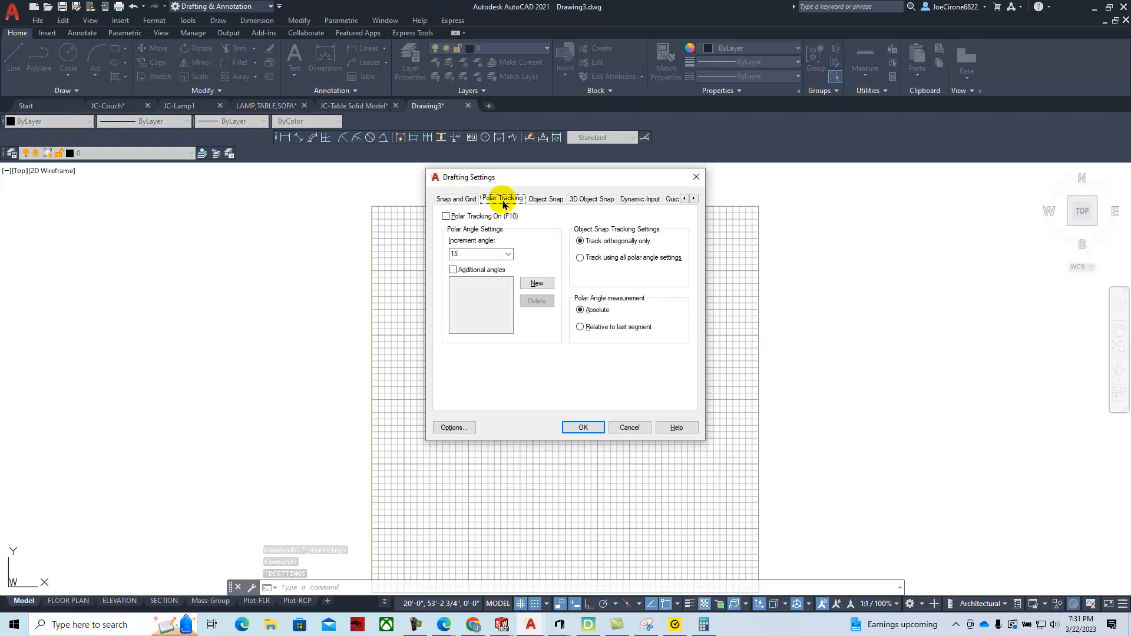
left_click(445, 216)
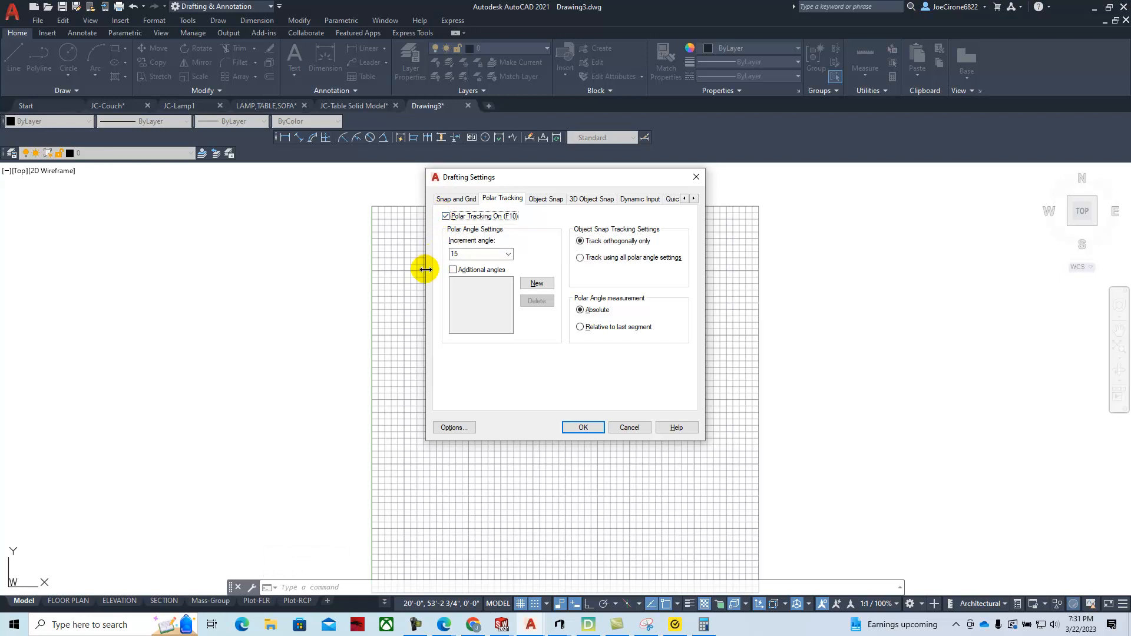
left_click(546, 199)
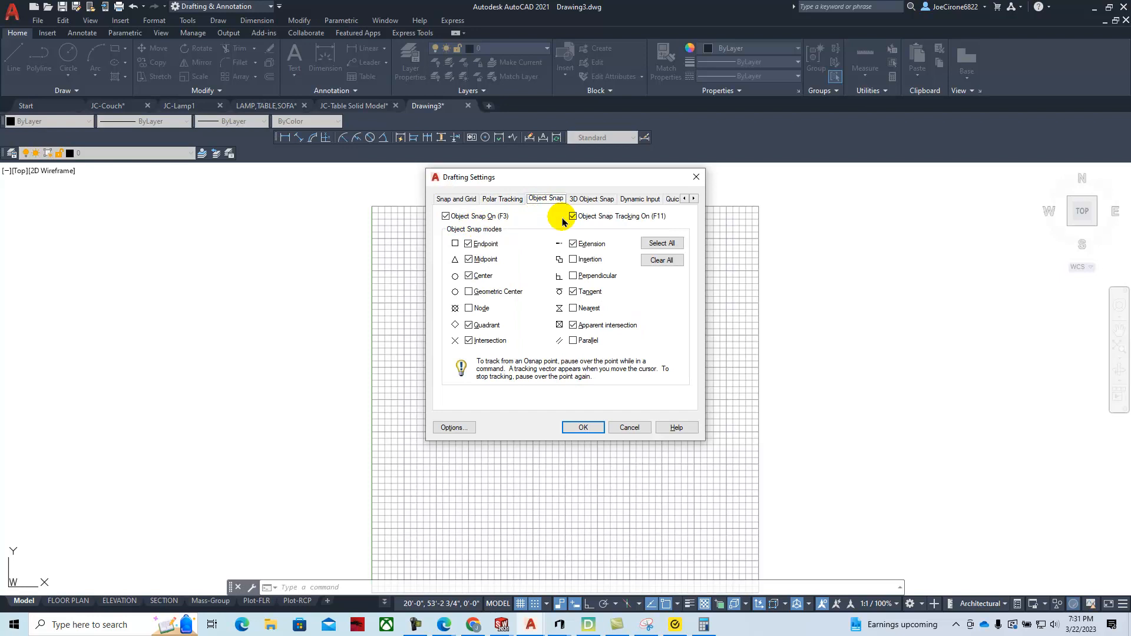
left_click(583, 200)
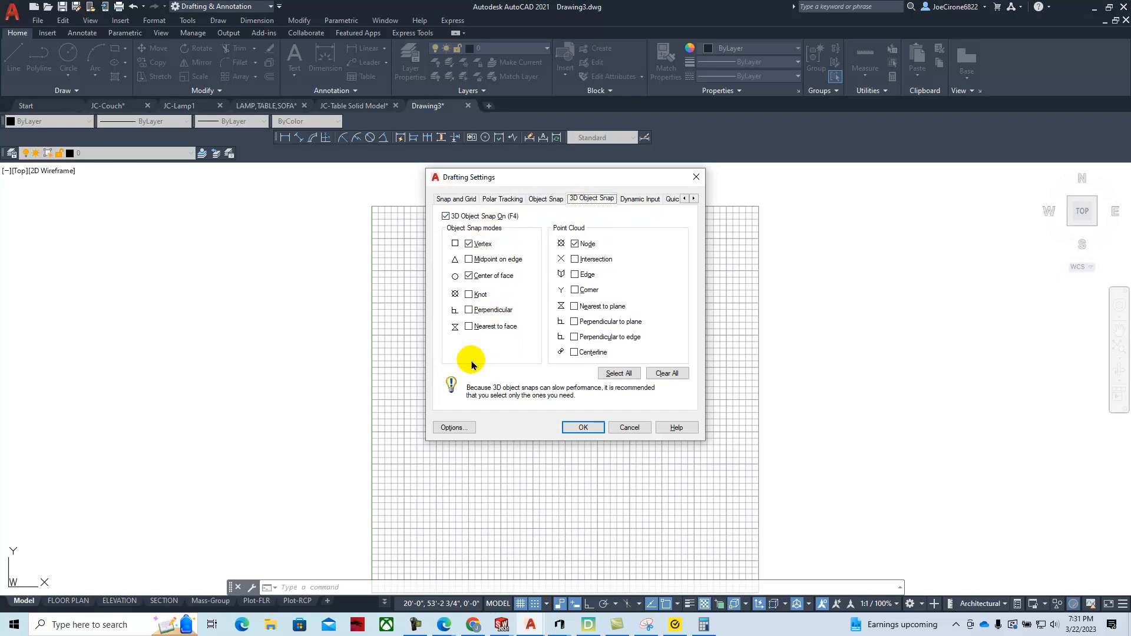
left_click(581, 428)
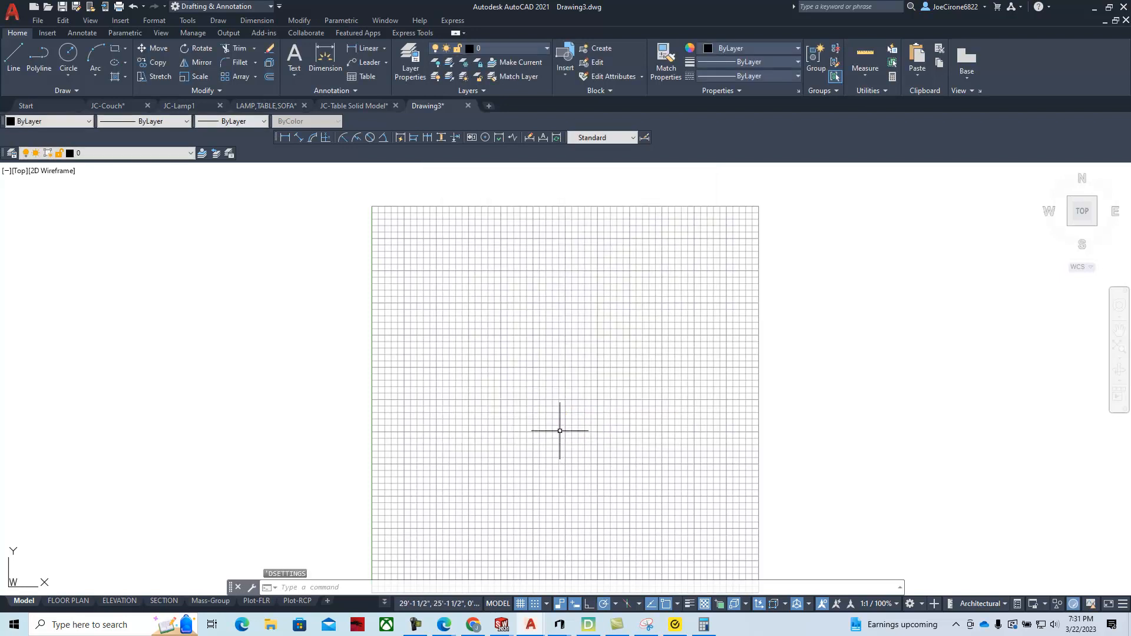
Change the colour of layer 0 to white.
left_click(472, 51)
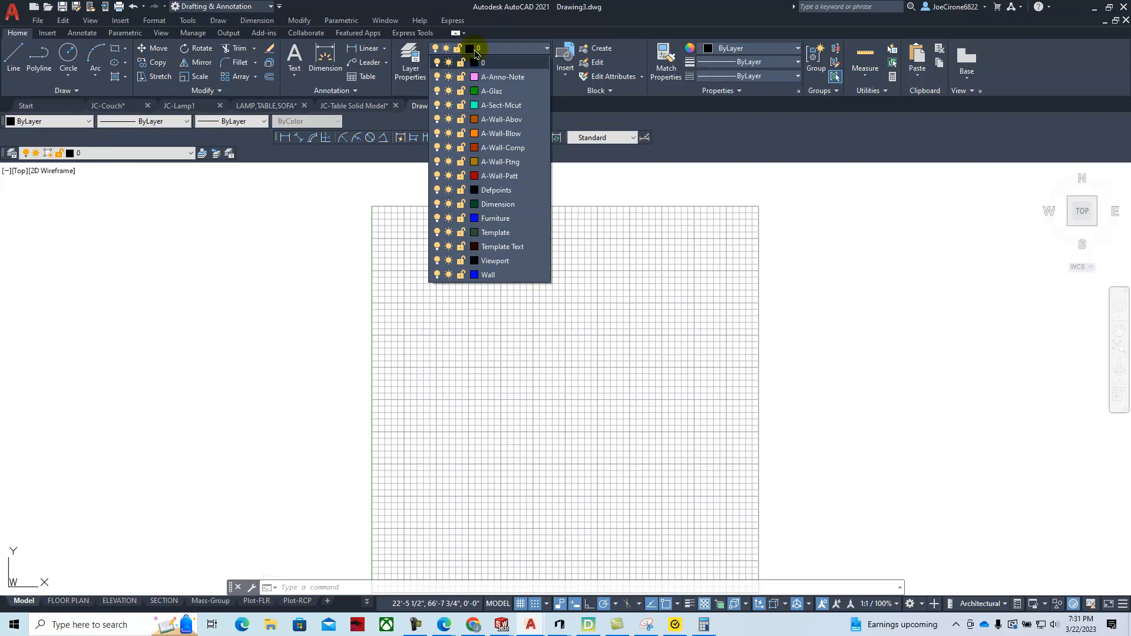
left_click(476, 63)
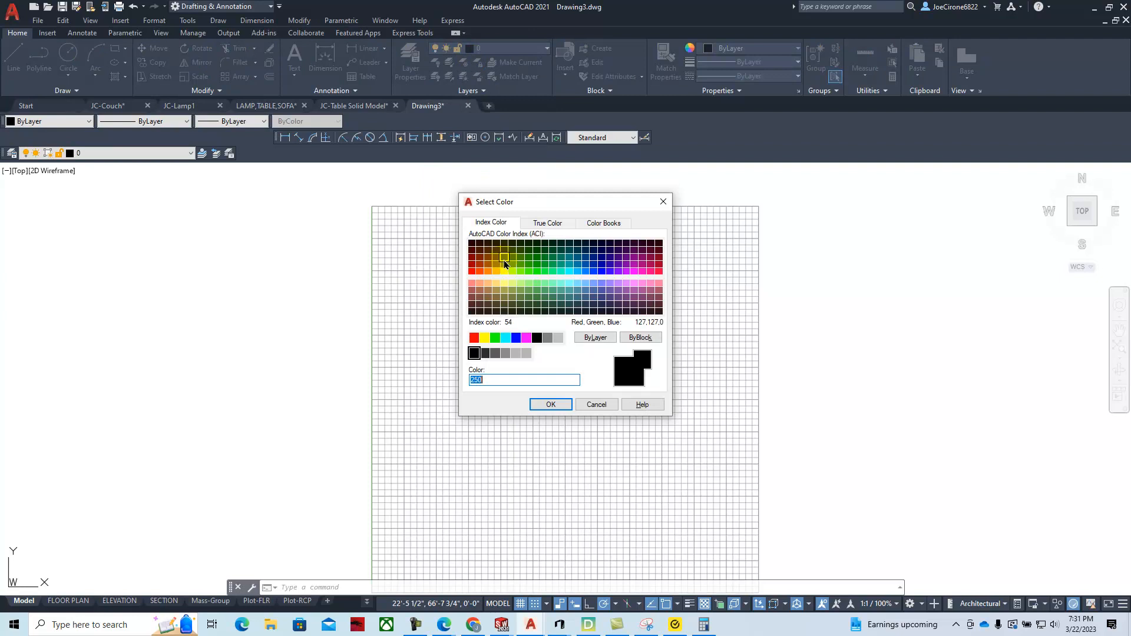
left_click(536, 337)
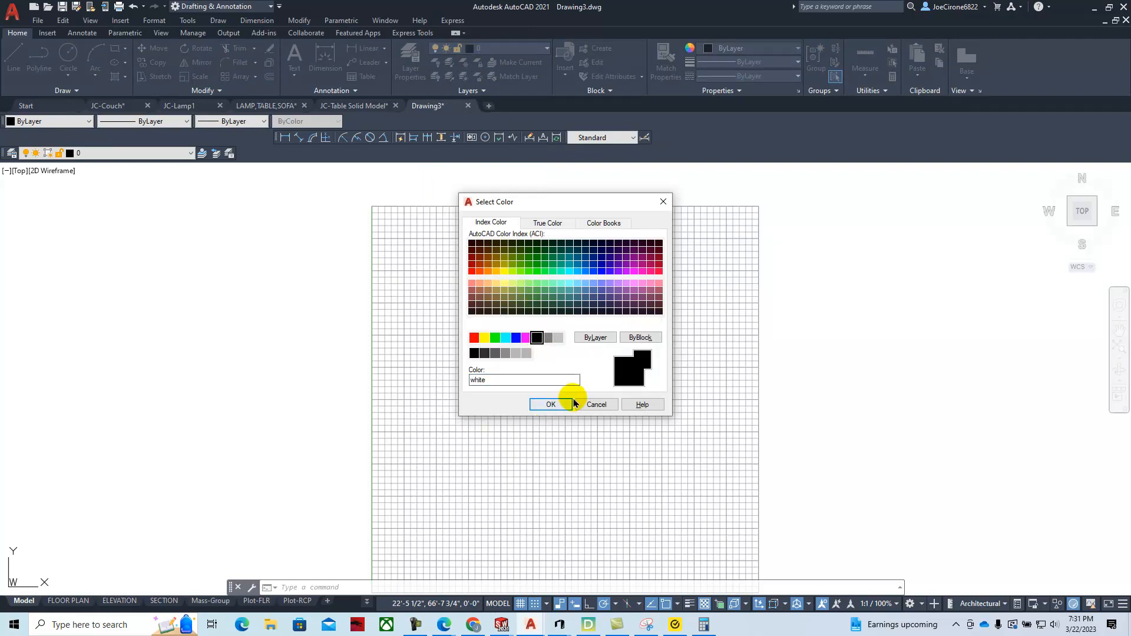
left_click(554, 405)
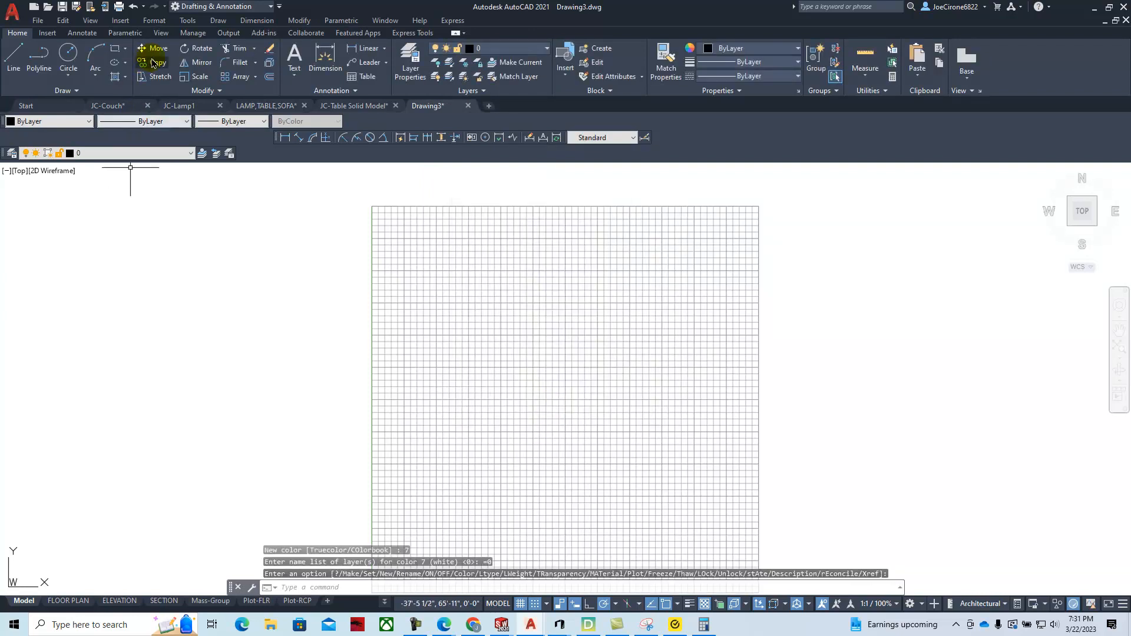
Draw the tabletop circle with a 1' radius, centred on a grid intersection inside the drawing limits.
left_click(68, 56)
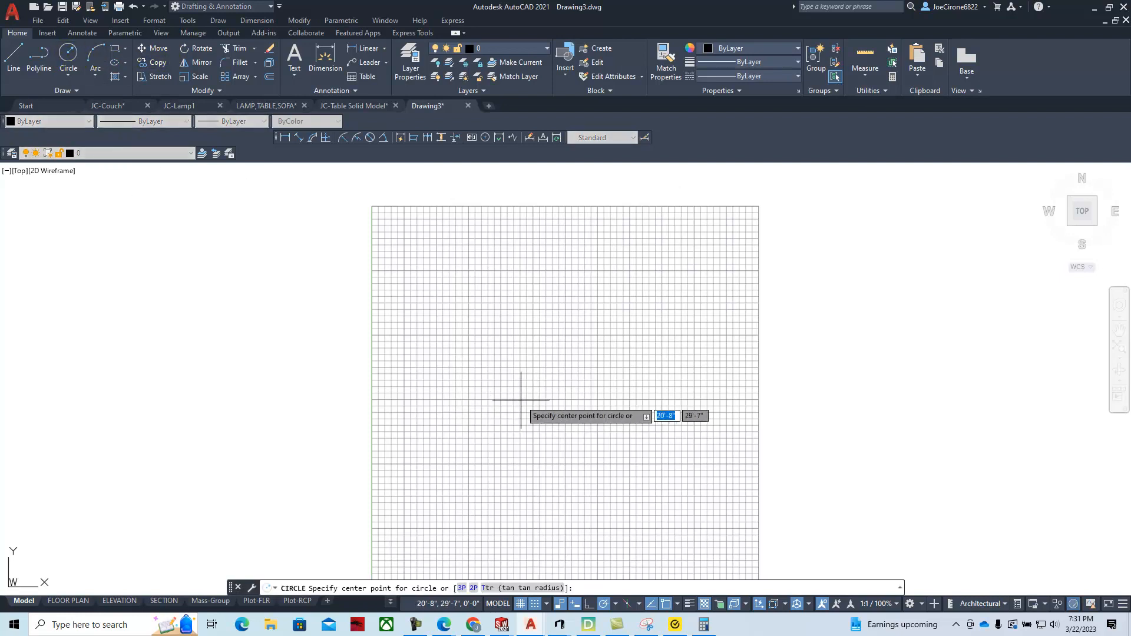
scroll(501, 389, "up", 8)
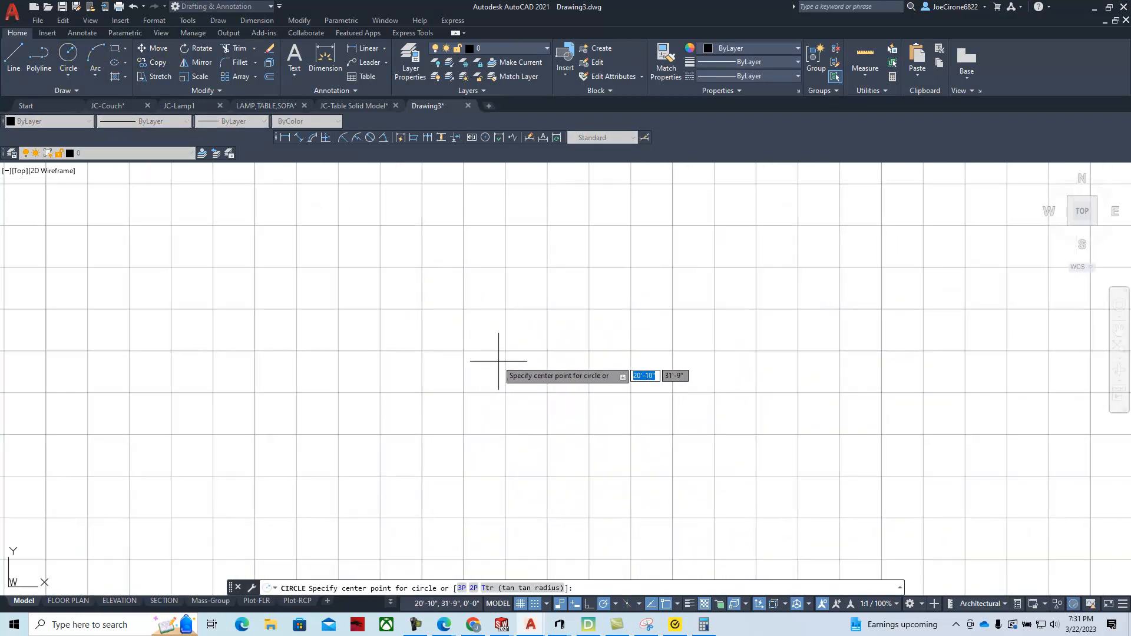
left_click(506, 351)
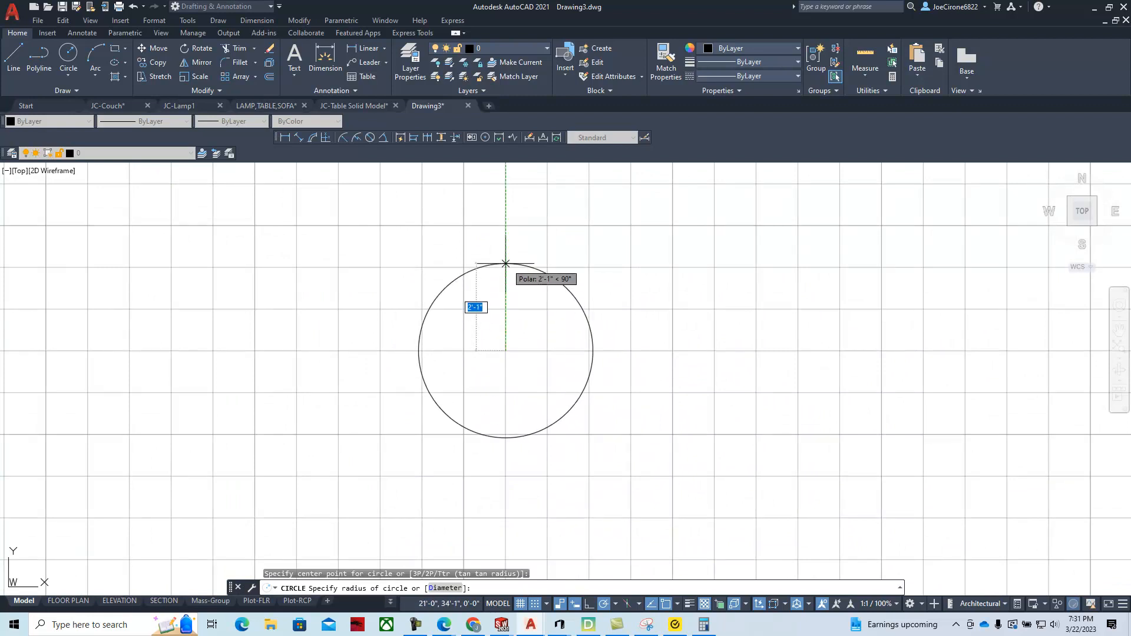
type("2'")
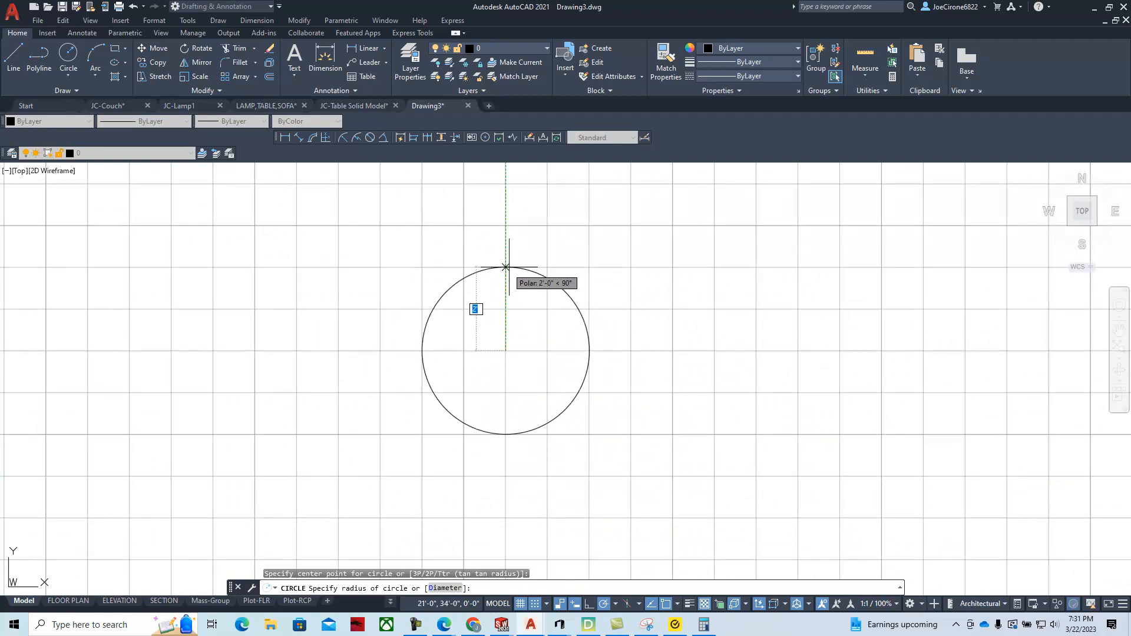
type("1")
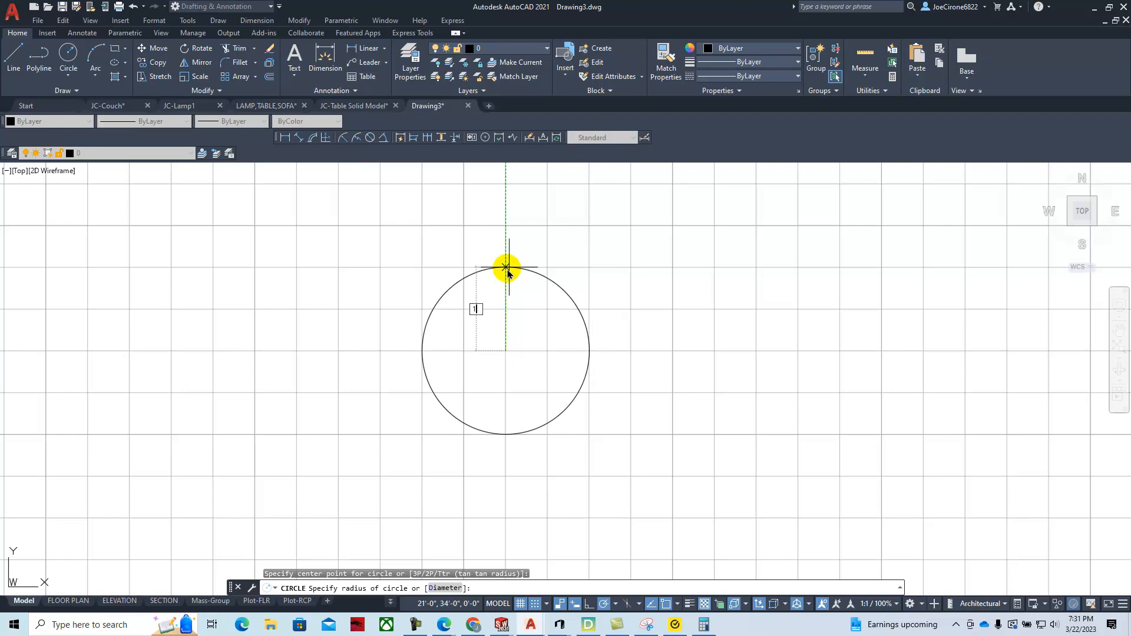
type("'")
key("Return")
scroll(494, 269, "up", 4)
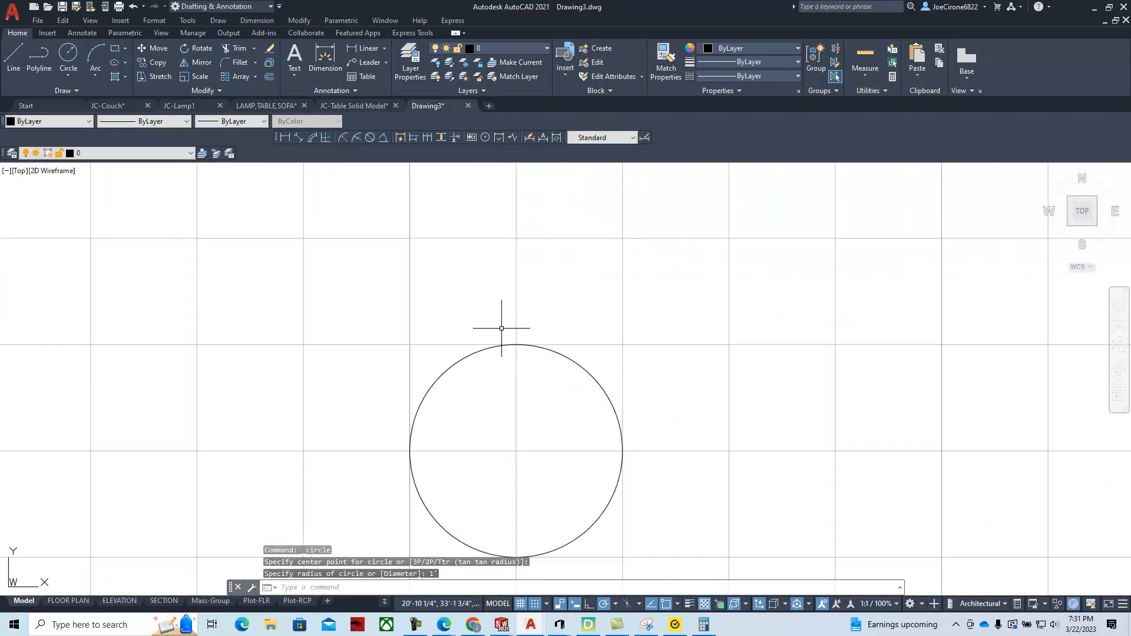
left_click(520, 359)
middle_click_drag(521, 359, 532, 242)
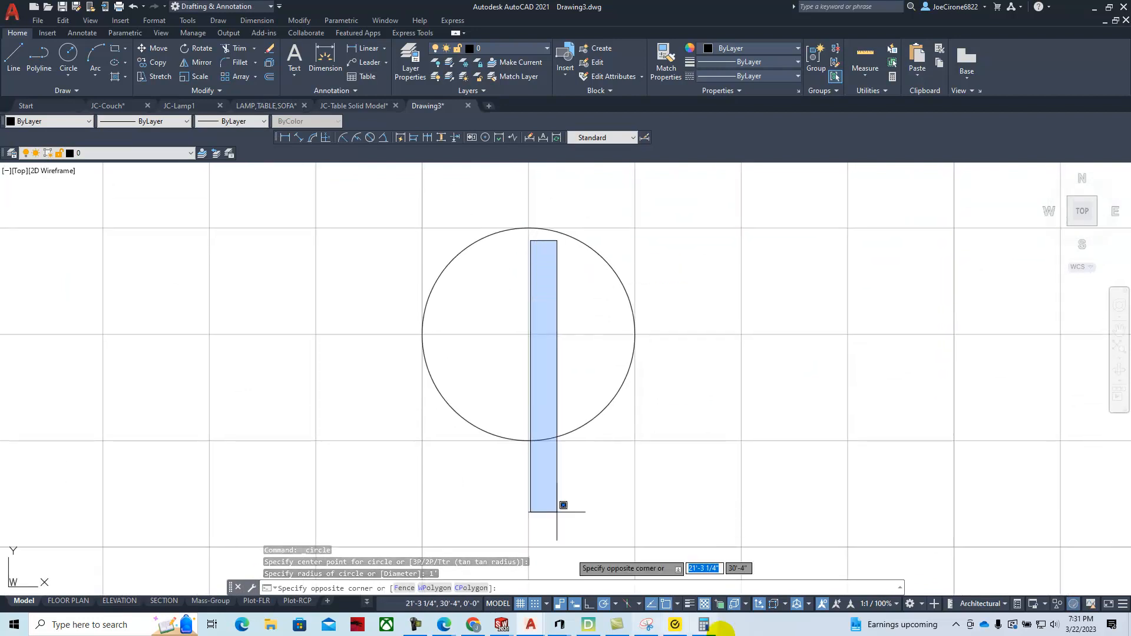
key("Escape")
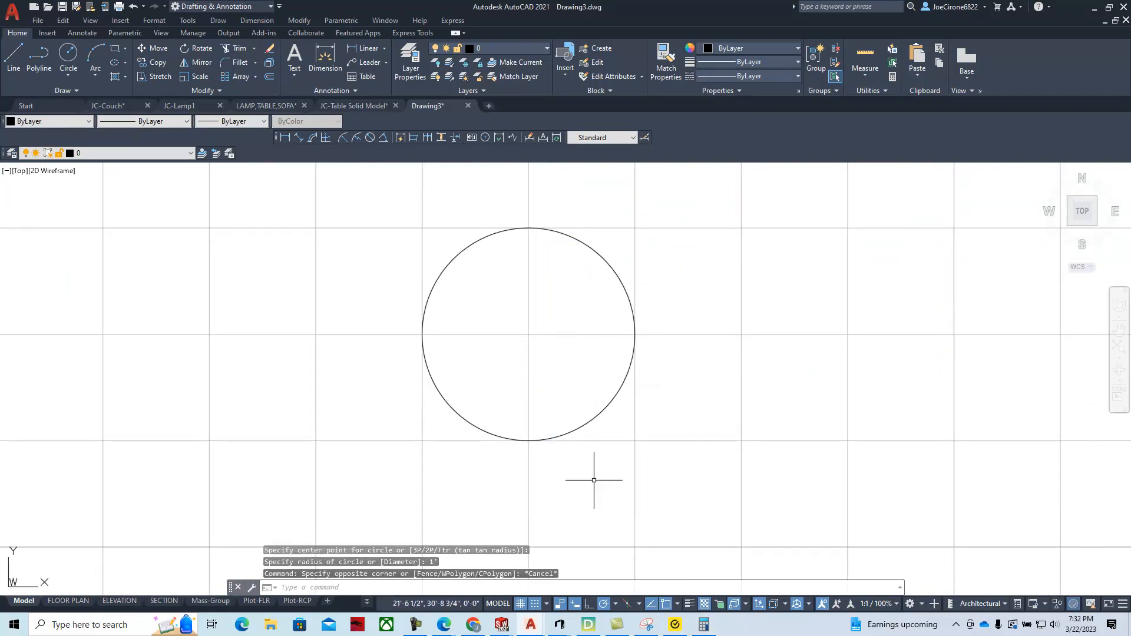
Turn on the display of lineweights in the drawing.
left_click(690, 604)
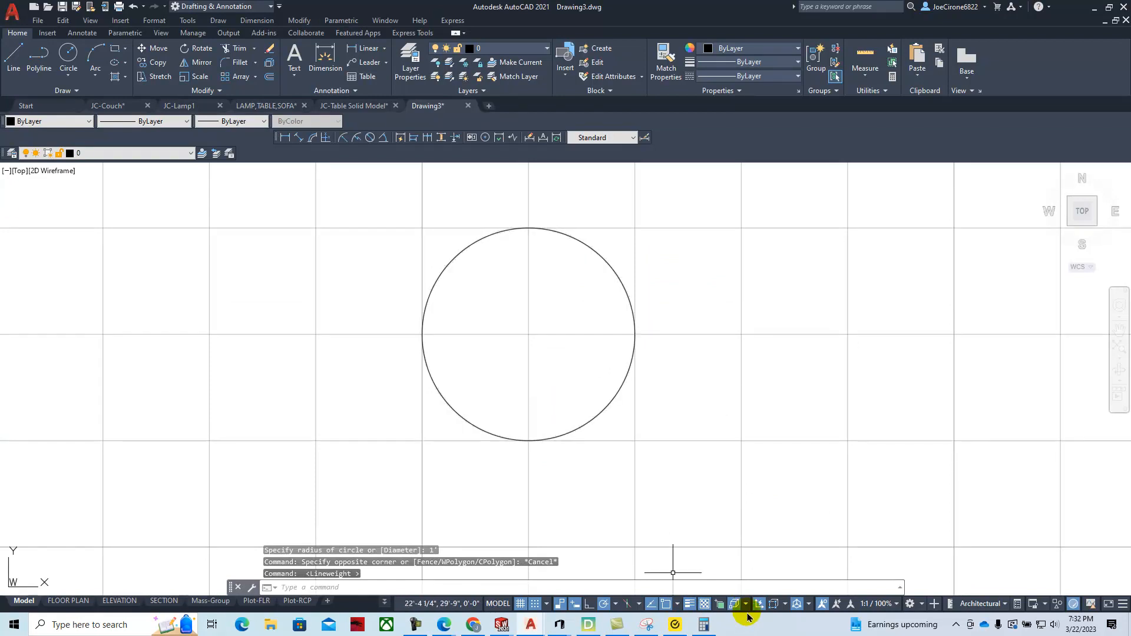
scroll(560, 425, "up", 4)
scroll(560, 419, "down", 2)
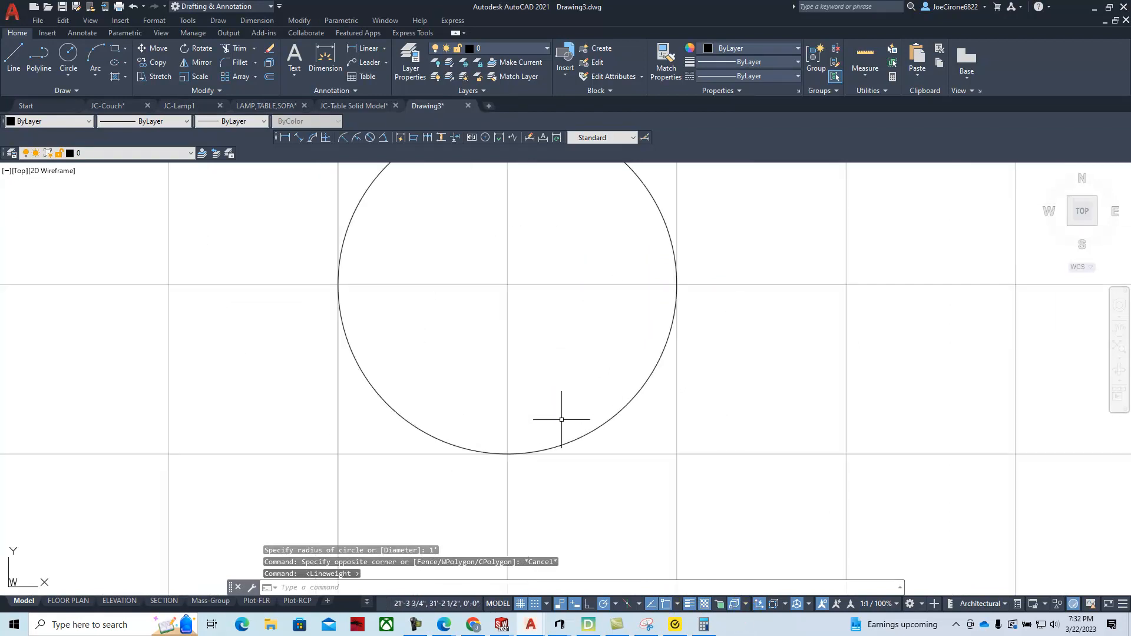
Set the lineweight of layer 0 to 0.50 mm and collapse the layer properties palette.
left_click(411, 59)
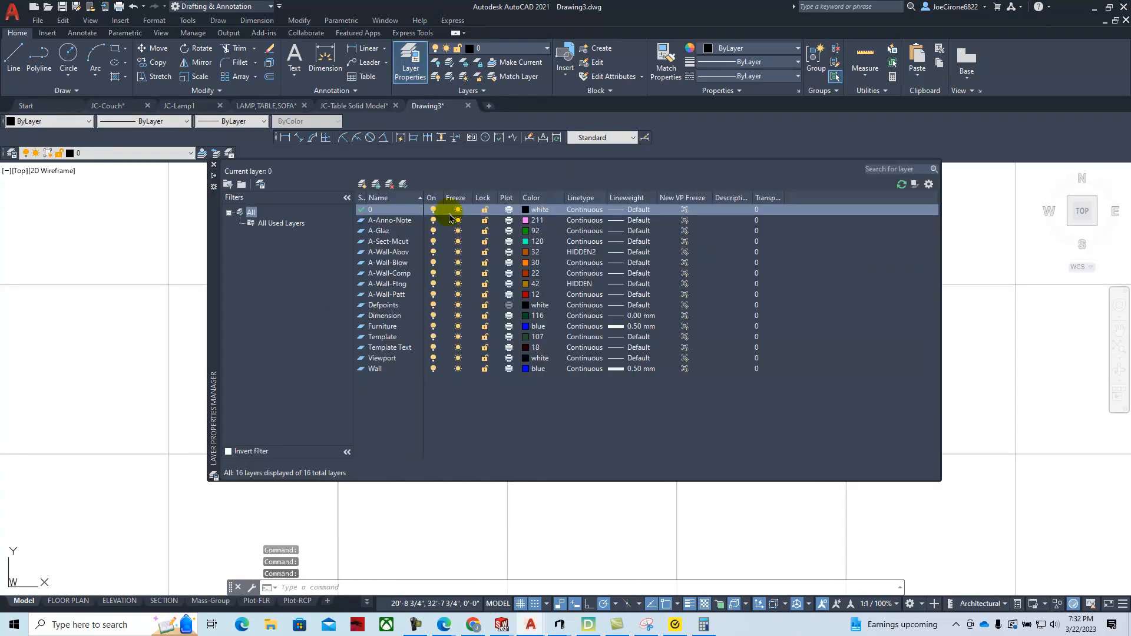
left_click(619, 213)
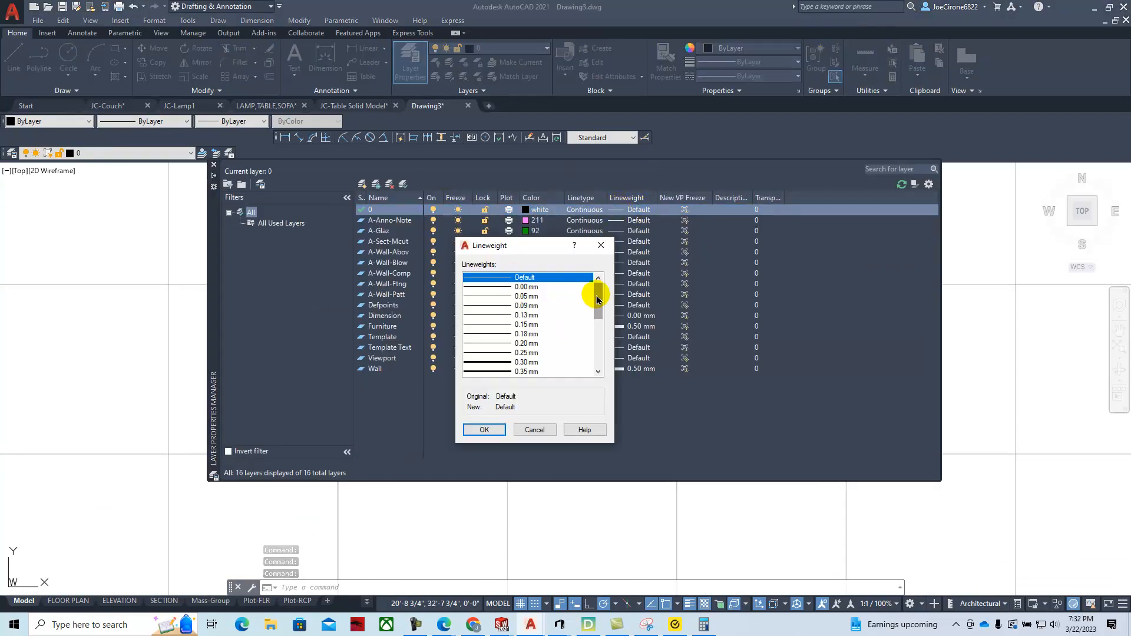
scroll(597, 298, "down", 1)
left_click(489, 362)
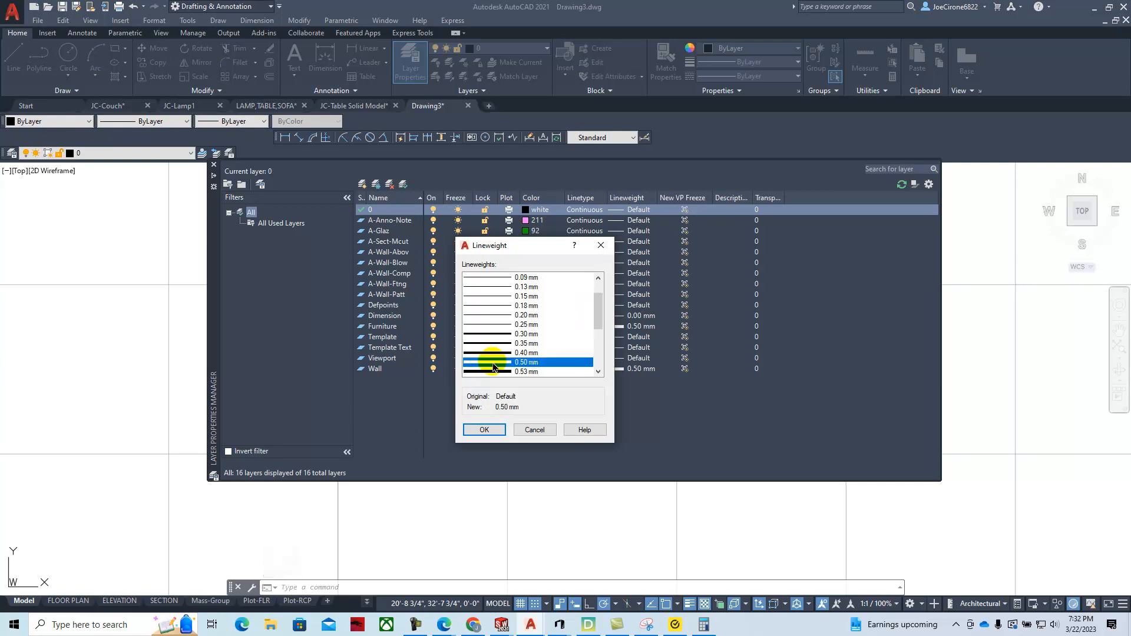
left_click(484, 430)
left_click(251, 211)
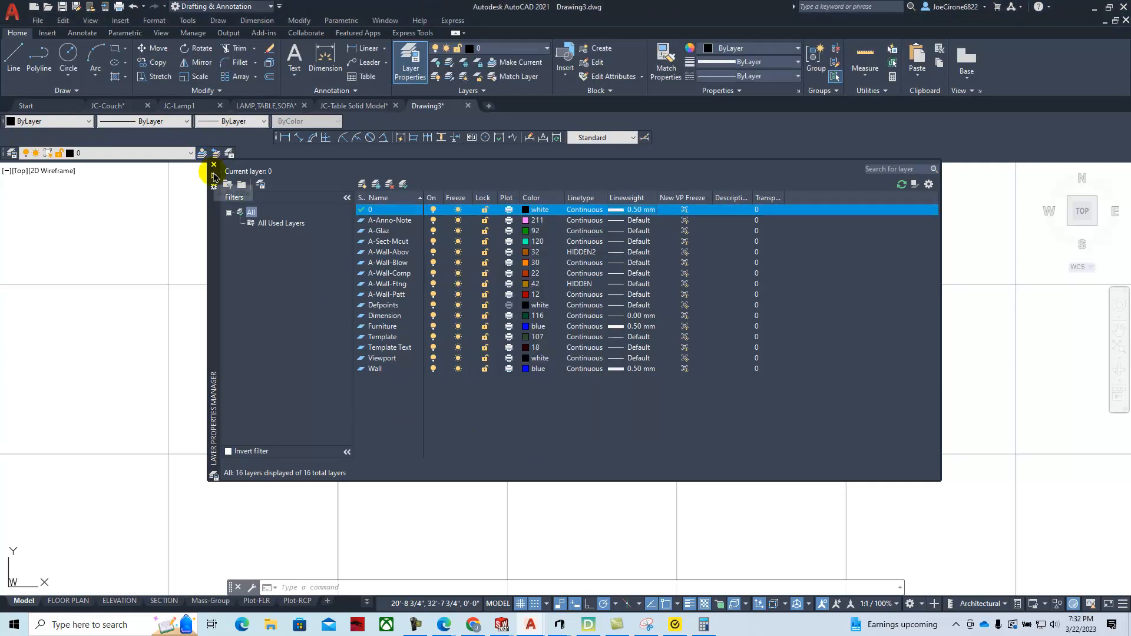
left_click(214, 177)
Change the view of the tabletop circle from Top to SE Isometric.
scroll(495, 283, "down", 2)
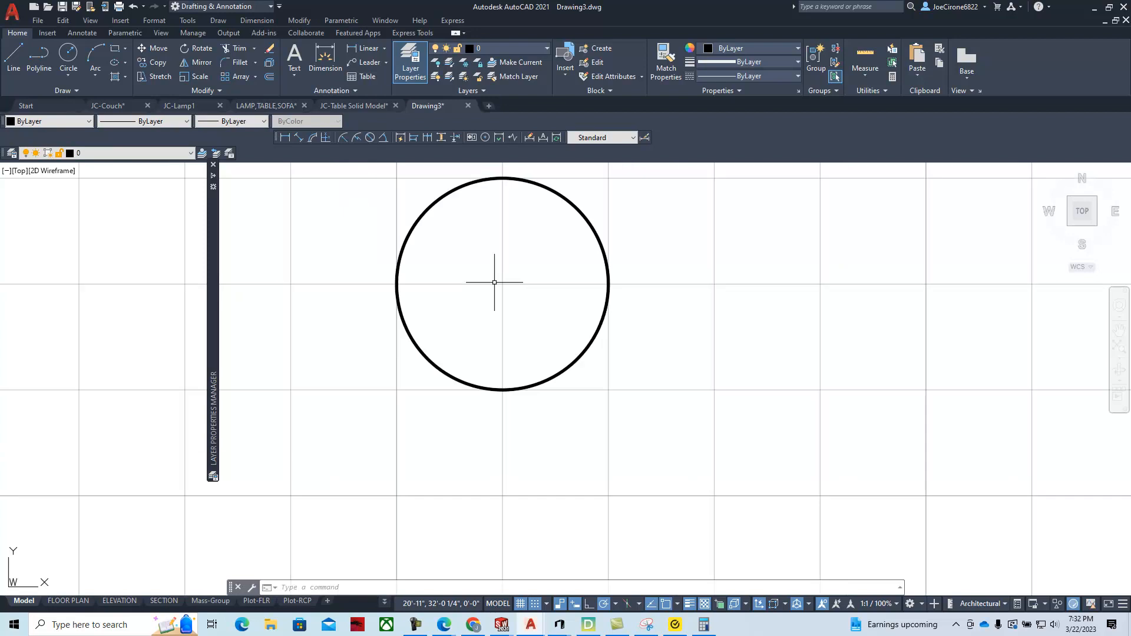
middle_click_drag(495, 283, 495, 325)
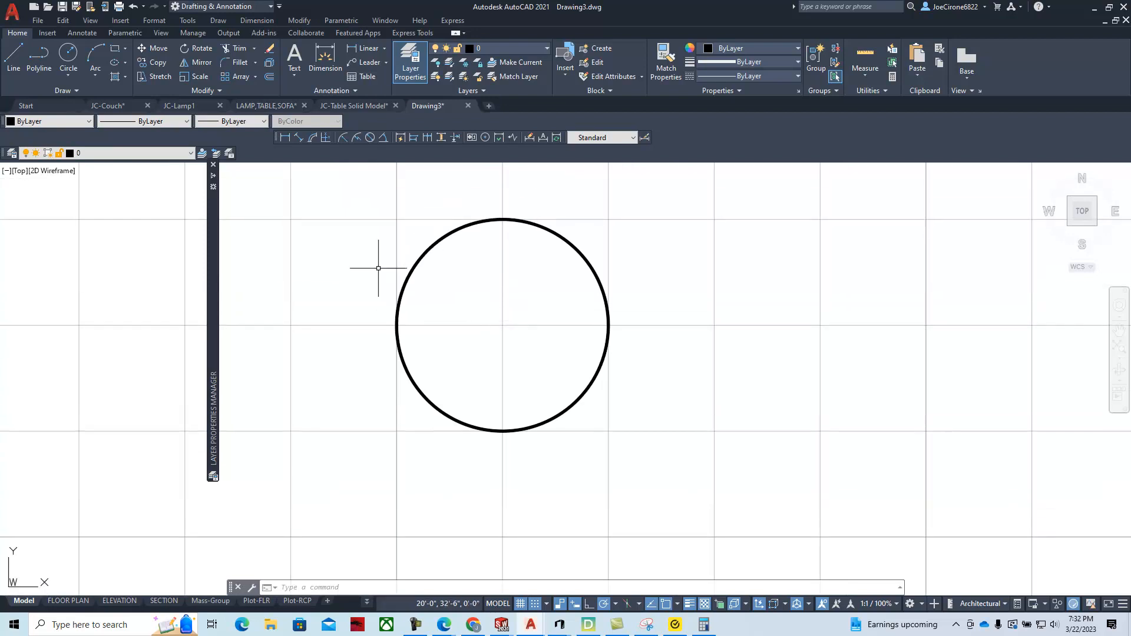
left_click(22, 171)
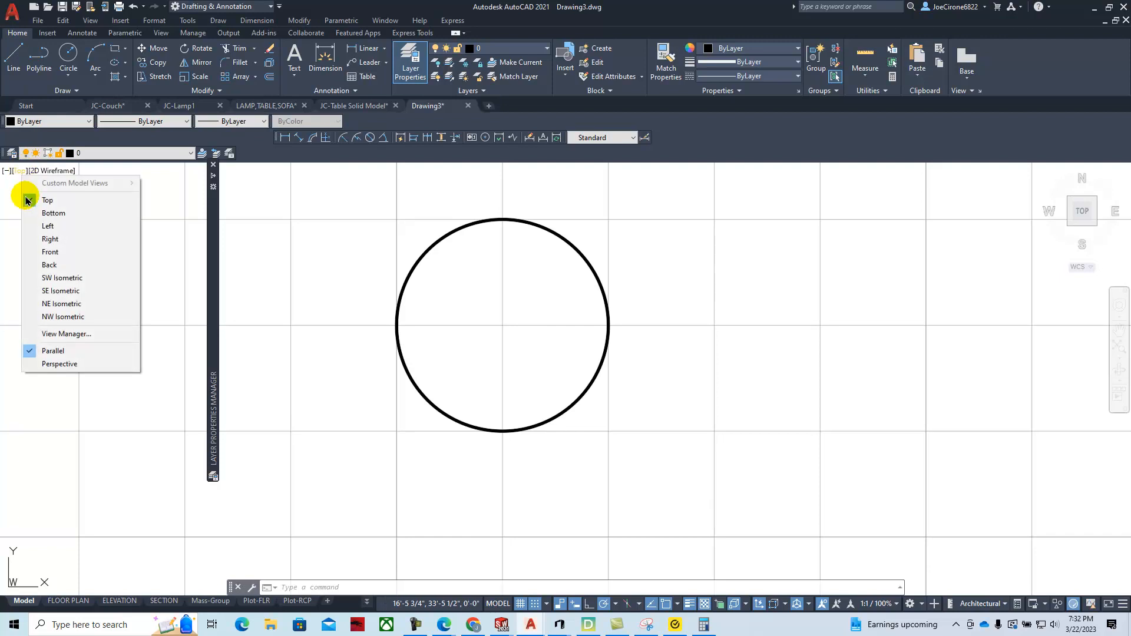
left_click(61, 291)
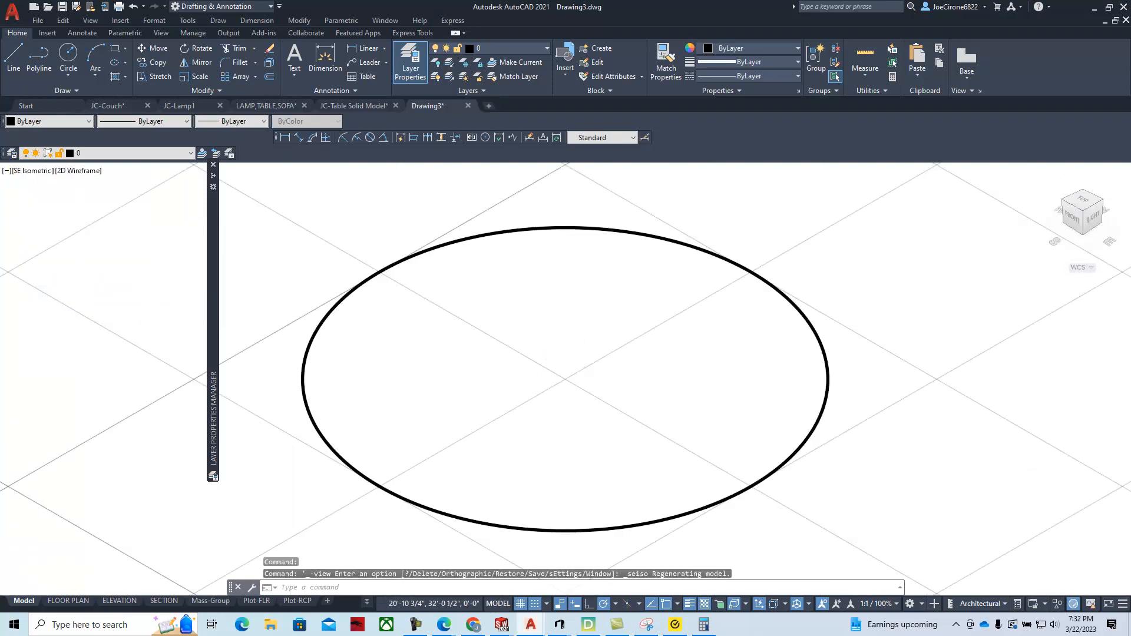
scroll(554, 360, "down", 2)
middle_click_drag(555, 366, 455, 392)
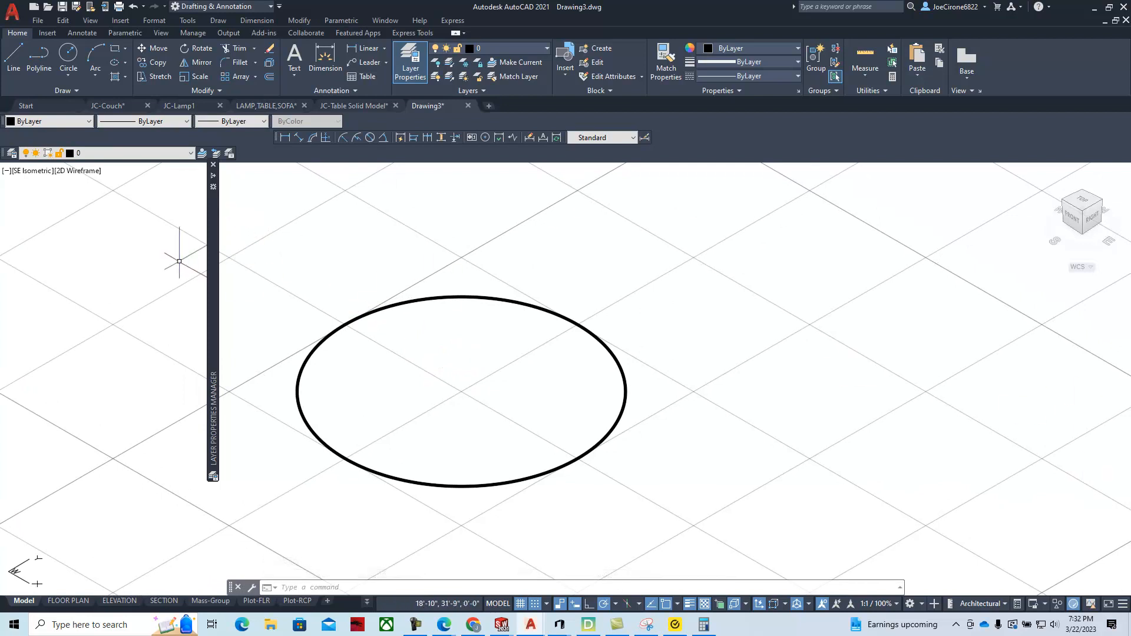
Move the collapsed layer palette clear of the circle, display the Modeling toolbar and place it above the circle.
mouse_move(213, 233)
left_click_drag(183, 312, 97, 307)
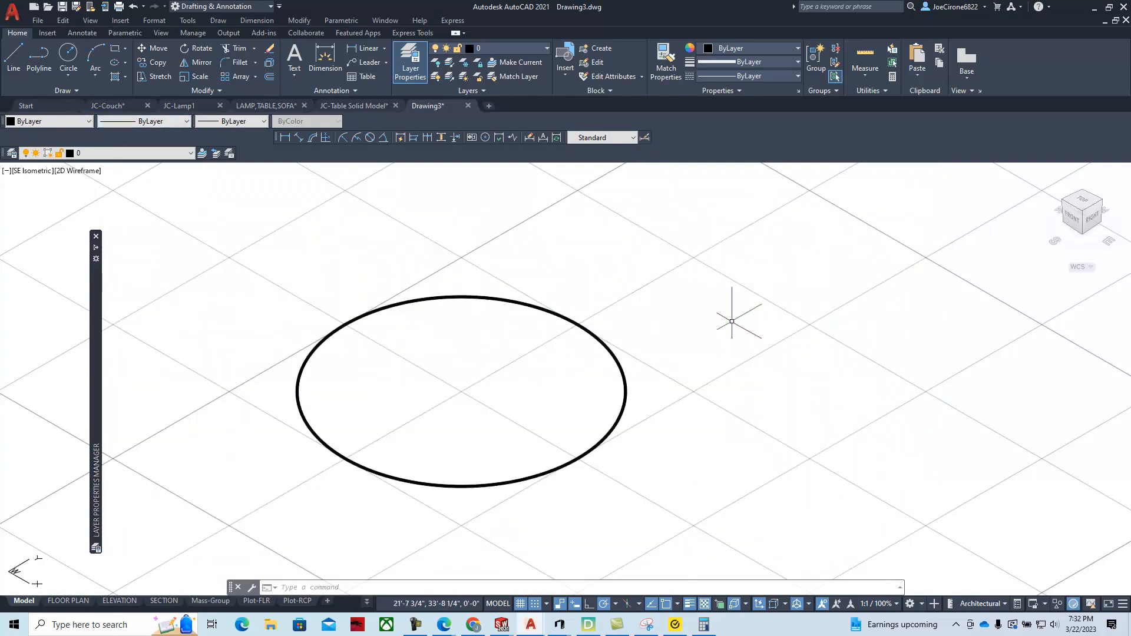
left_click(188, 21)
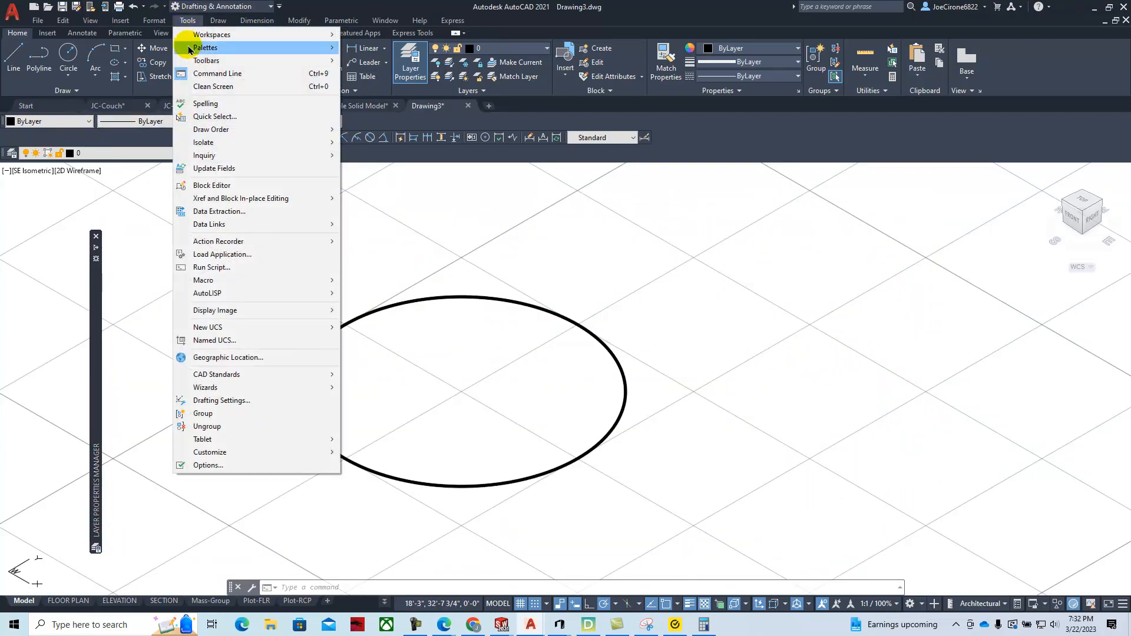
mouse_move(195, 59)
mouse_move(399, 61)
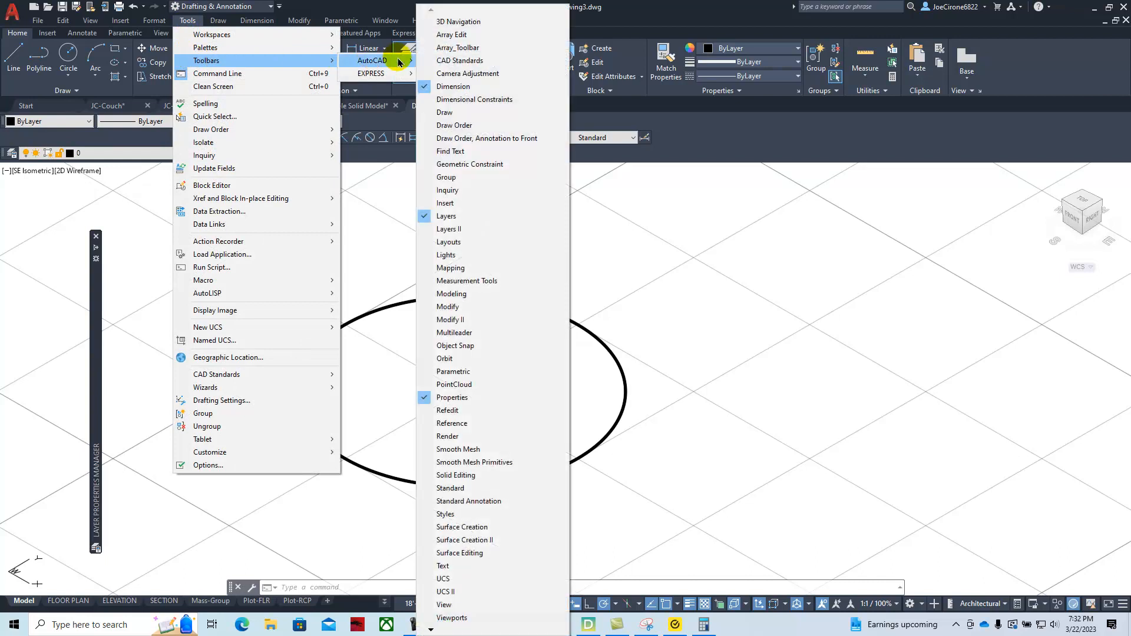
left_click(463, 294)
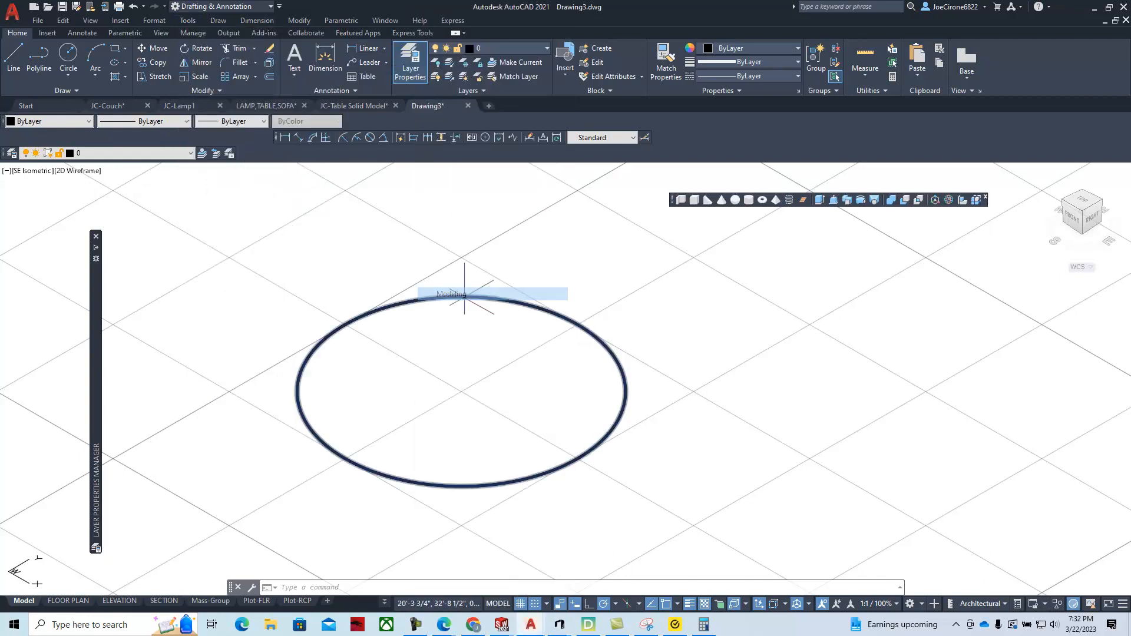
left_click_drag(672, 202, 400, 202)
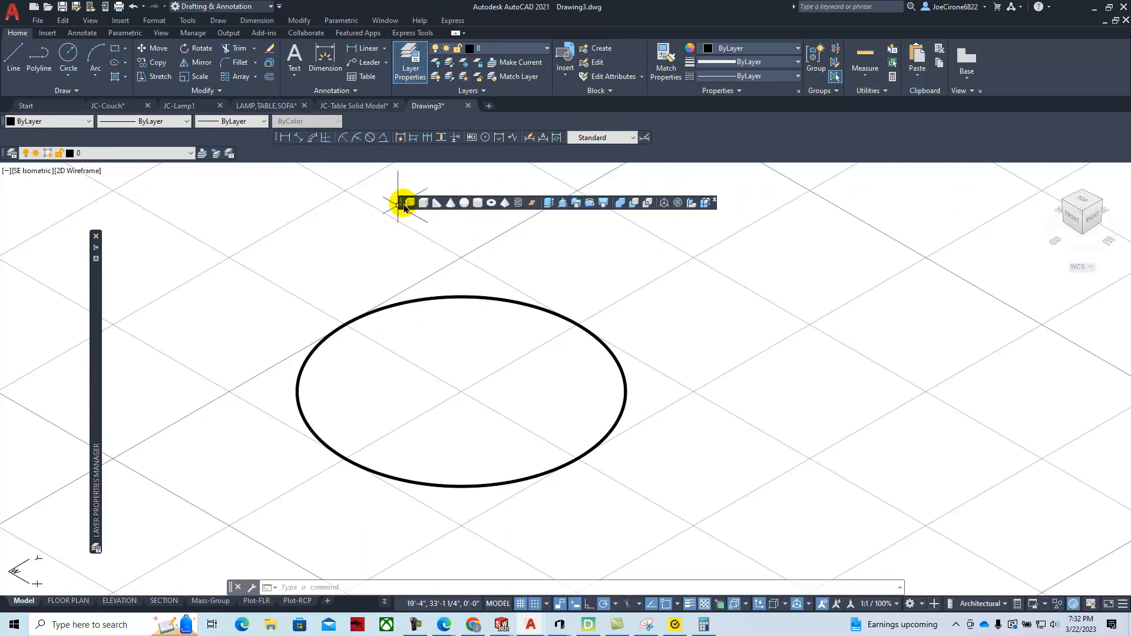
left_click_drag(400, 203, 310, 204)
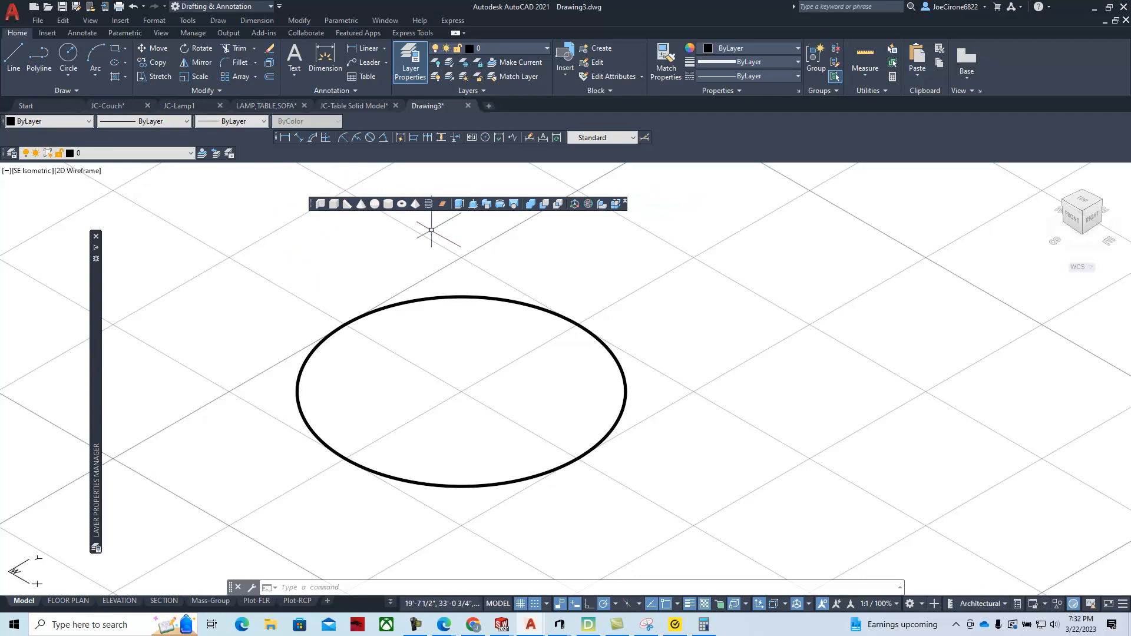
Presspull the tabletop circle upward to a height of 1.25 inches.
left_click(474, 204)
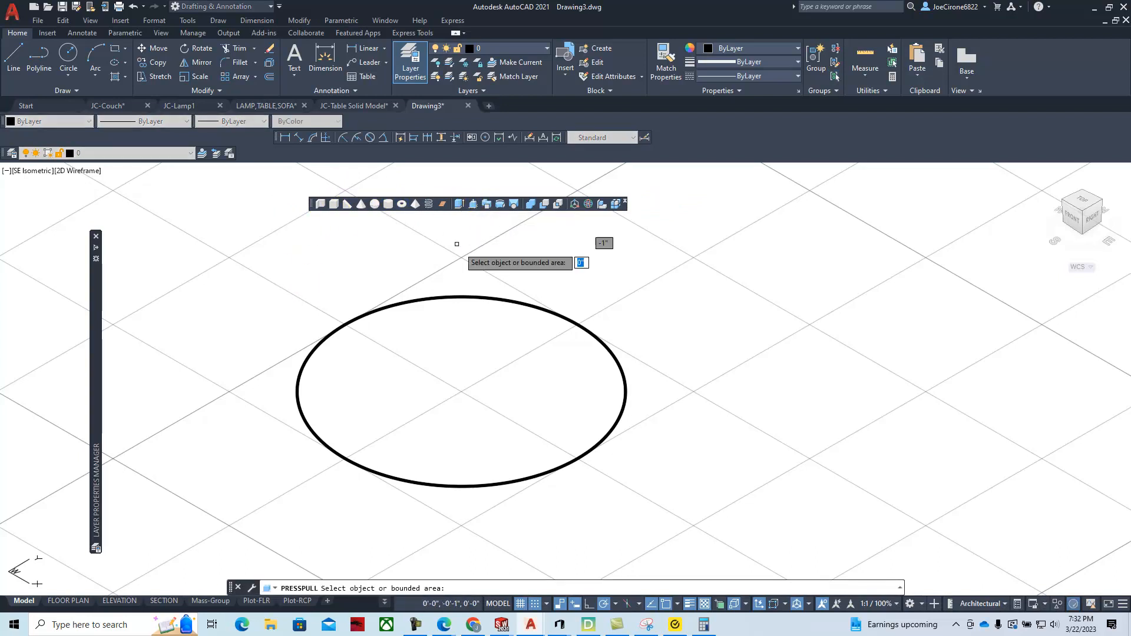
left_click(457, 355)
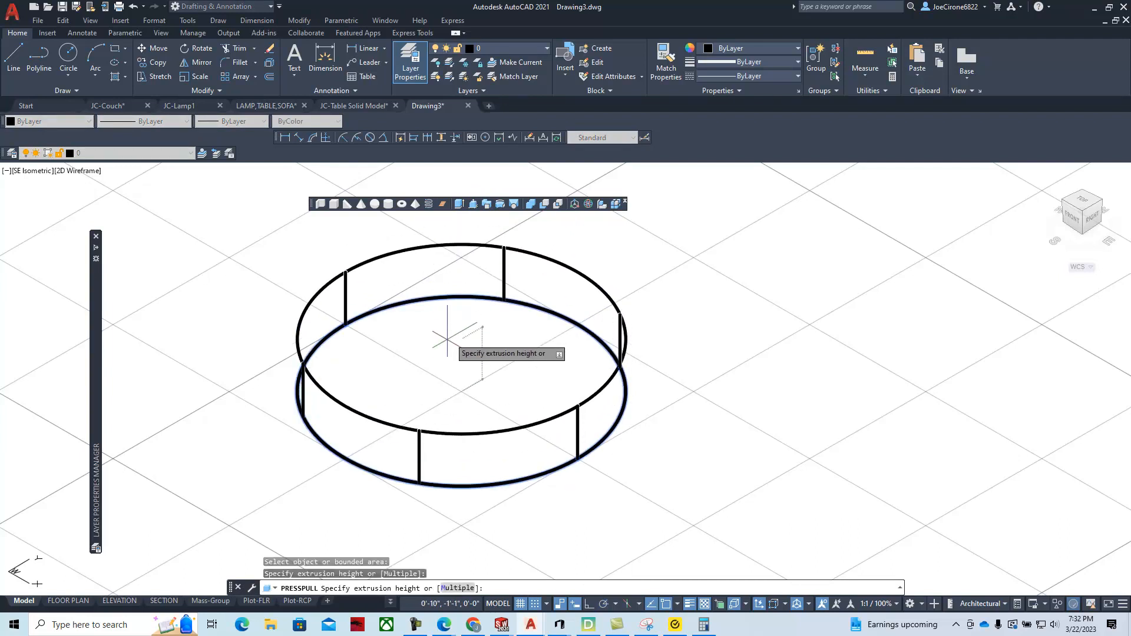
type("1.25")
key("Return")
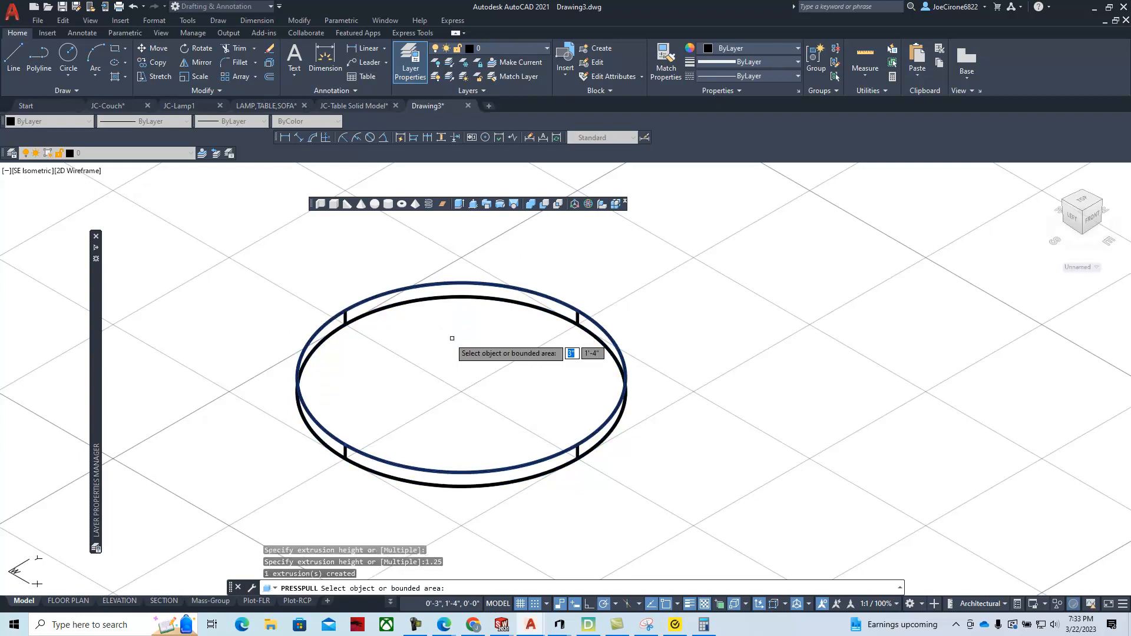
key("Return")
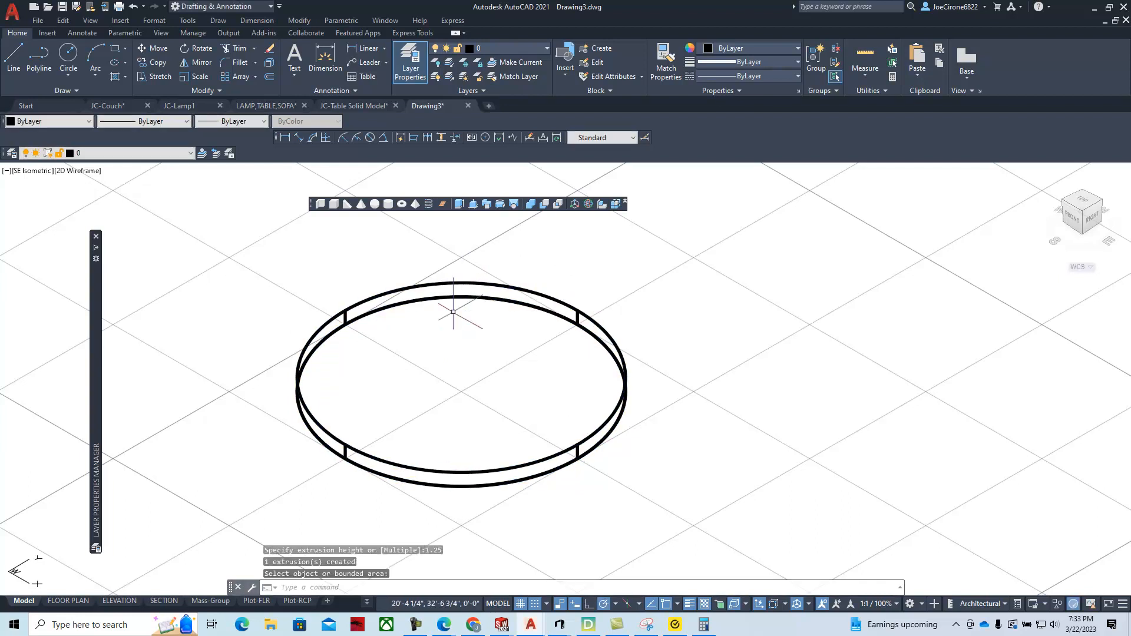
Preview the extruded tabletop in the Conceptual visual style, then restore 2D Wireframe.
left_click(69, 170)
left_click(88, 214)
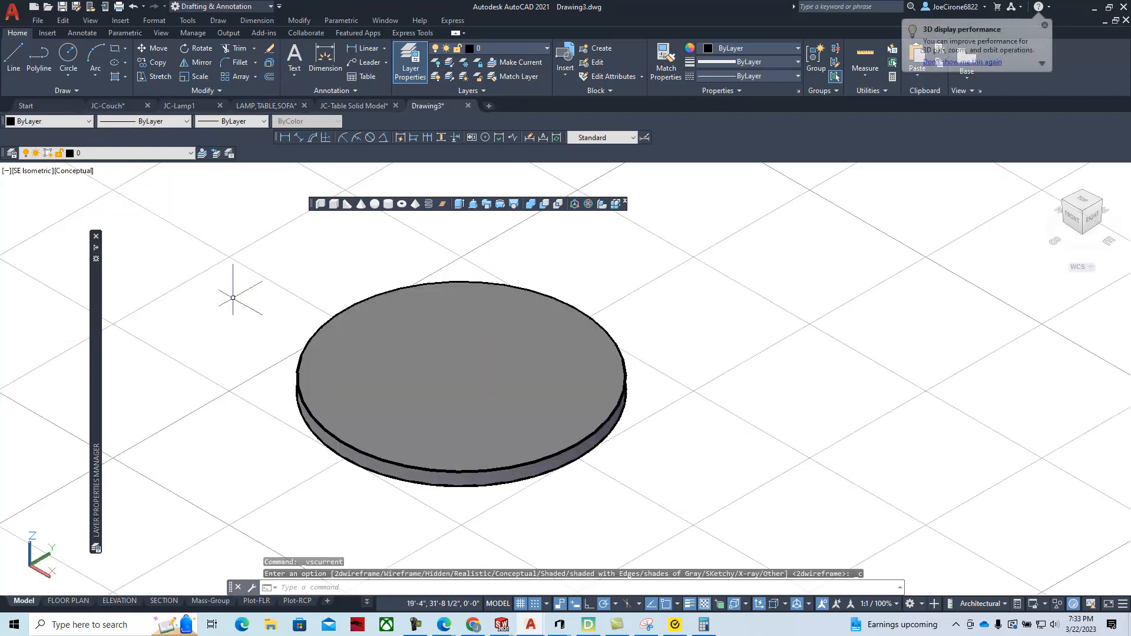
left_click(74, 170)
left_click(74, 198)
scroll(196, 246, "down", 4)
middle_click_drag(212, 298, 290, 348)
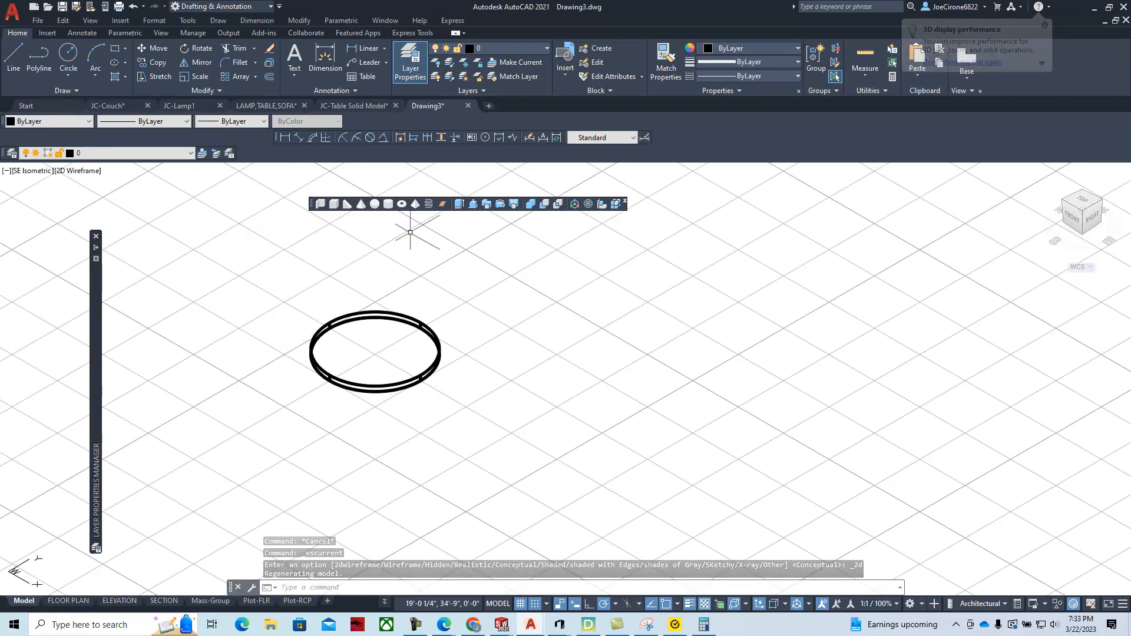
Switch to the browser to check the table illustrations in the assignment instructions, then move that window off the drawing.
left_click(1111, 8)
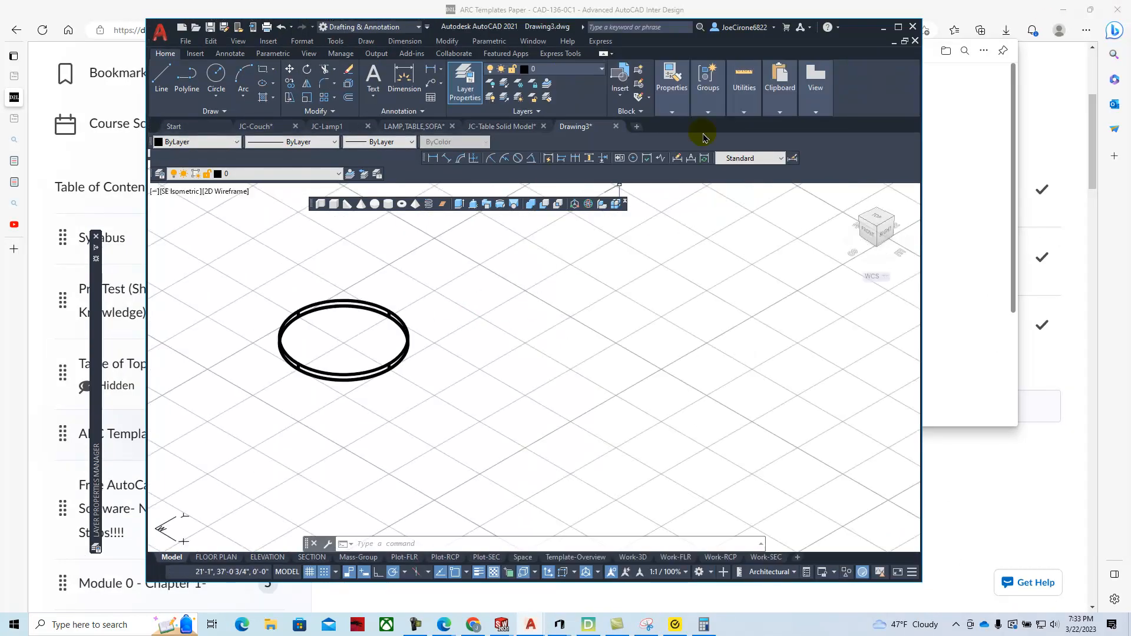
left_click(899, 26)
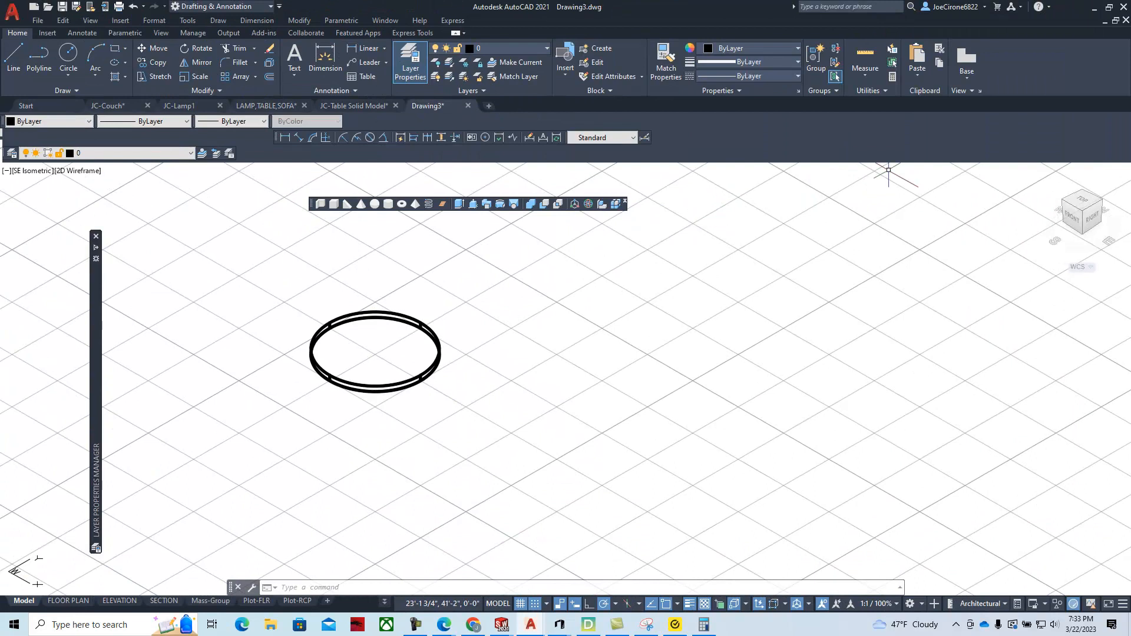
key("alt+Tab")
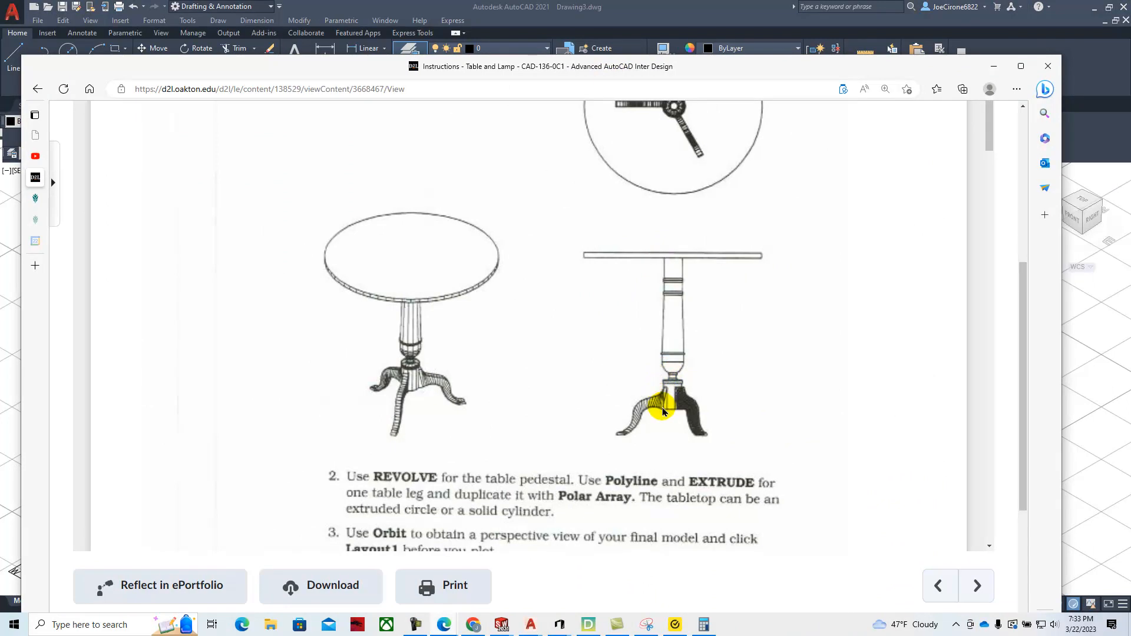
left_click_drag(537, 67, 1130, 82)
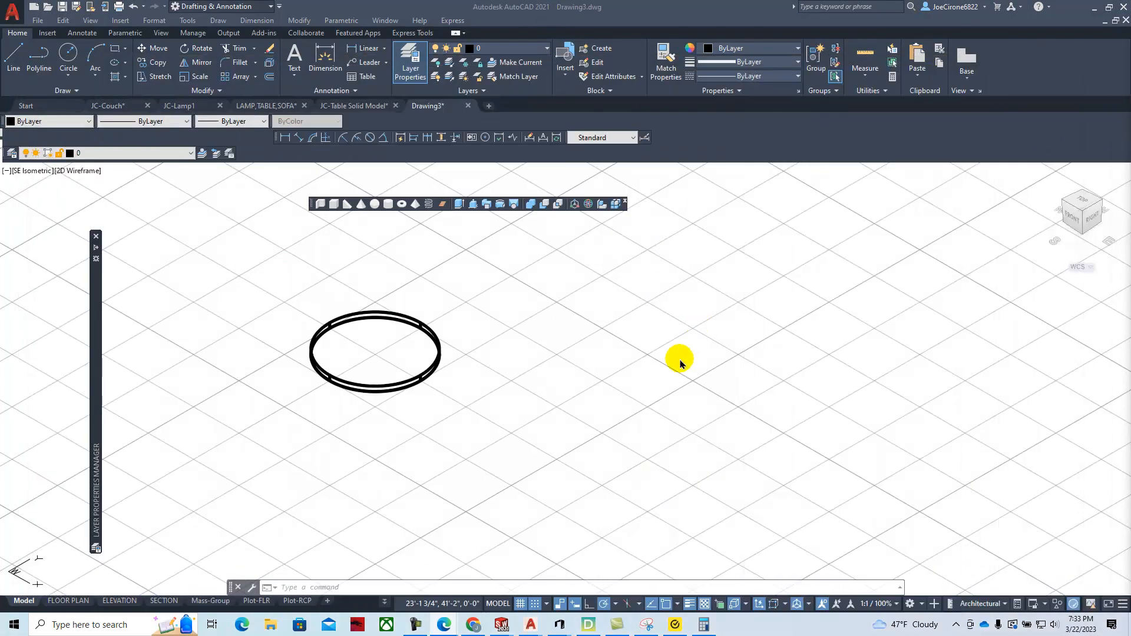
Switch to JC-Table Solid Model.dwg and examine the dimensions on the table's front elevation.
mouse_move(534, 628)
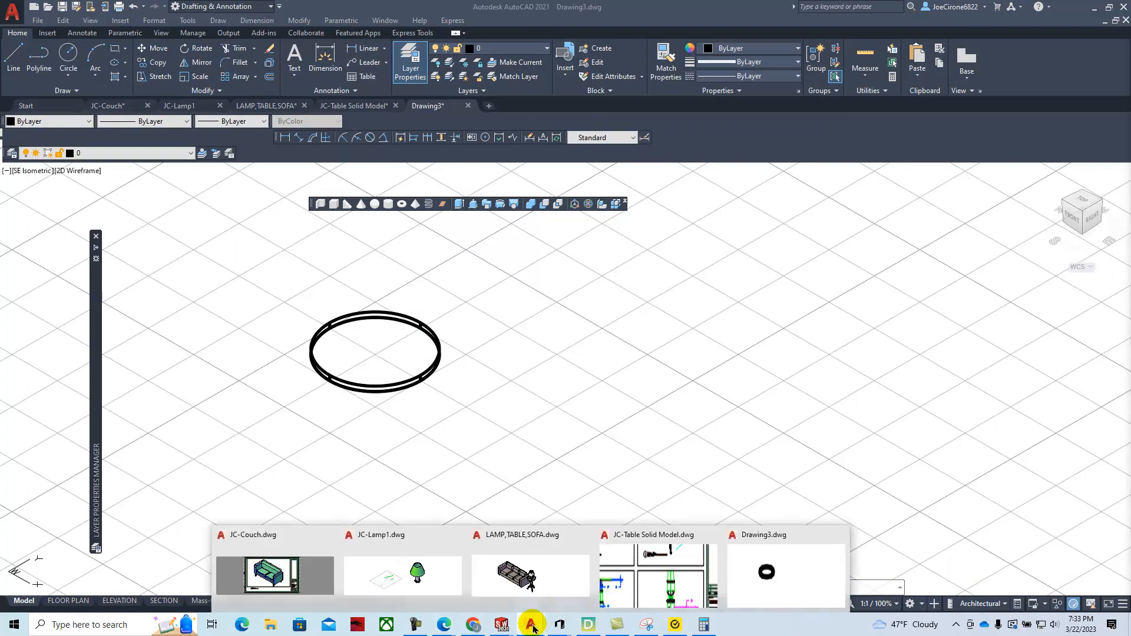
left_click(683, 575)
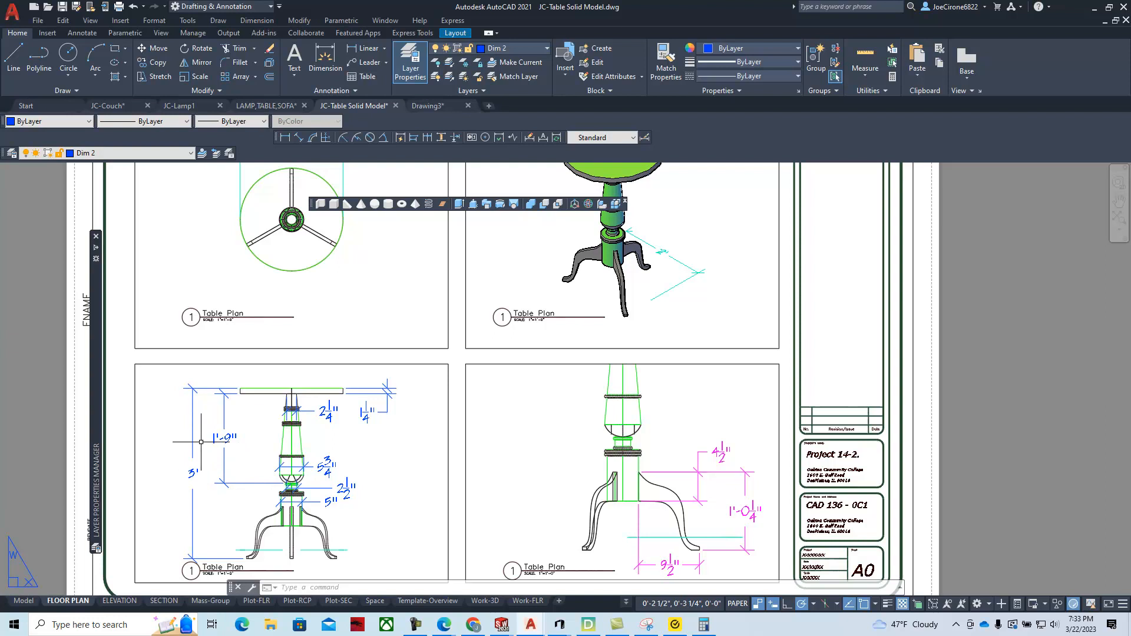
scroll(268, 501, "up", 4)
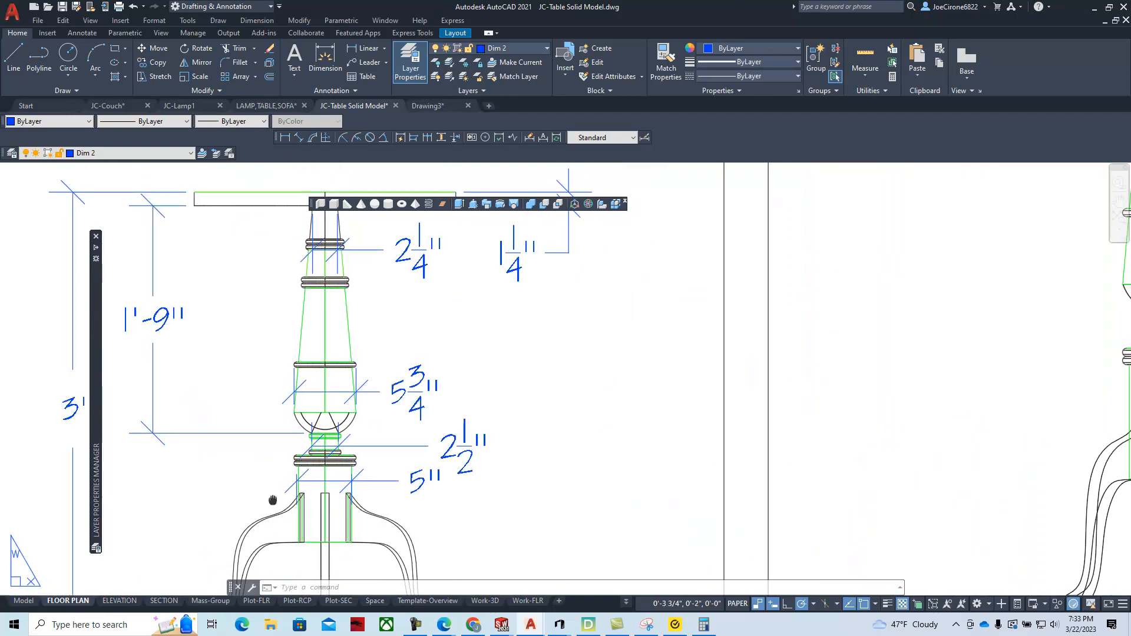
middle_click_drag(269, 501, 338, 423)
scroll(335, 471, "down", 2)
middle_click_drag(335, 472, 339, 486)
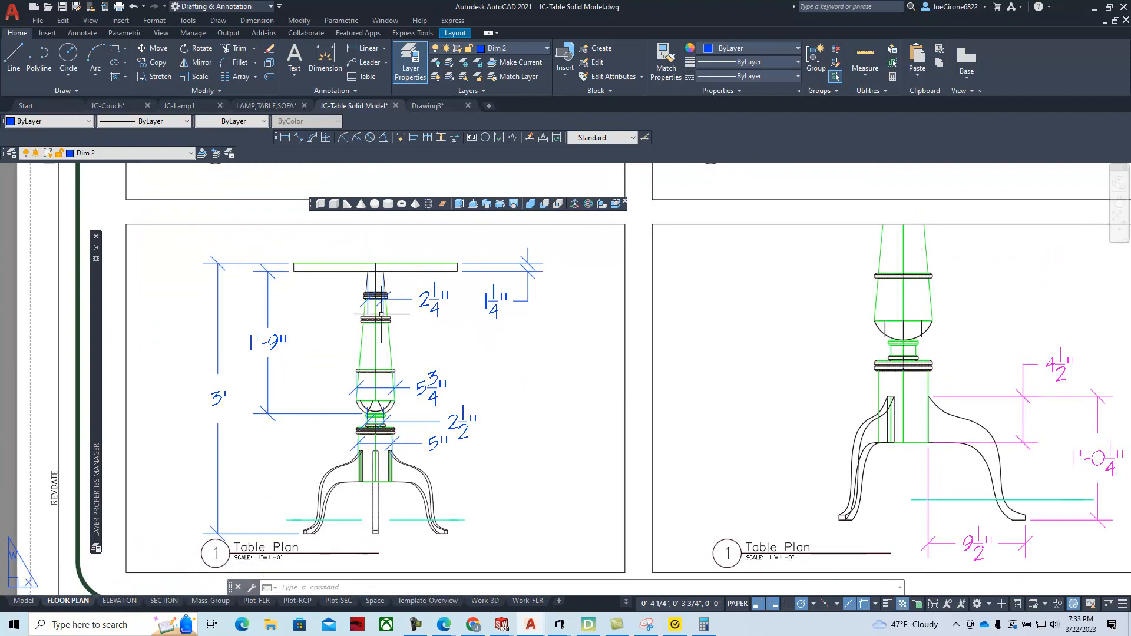
Activate the elevation viewport and add a vertical linear dimension from the tabletop's underside to the bottom of the pedestal.
double_click(196, 271)
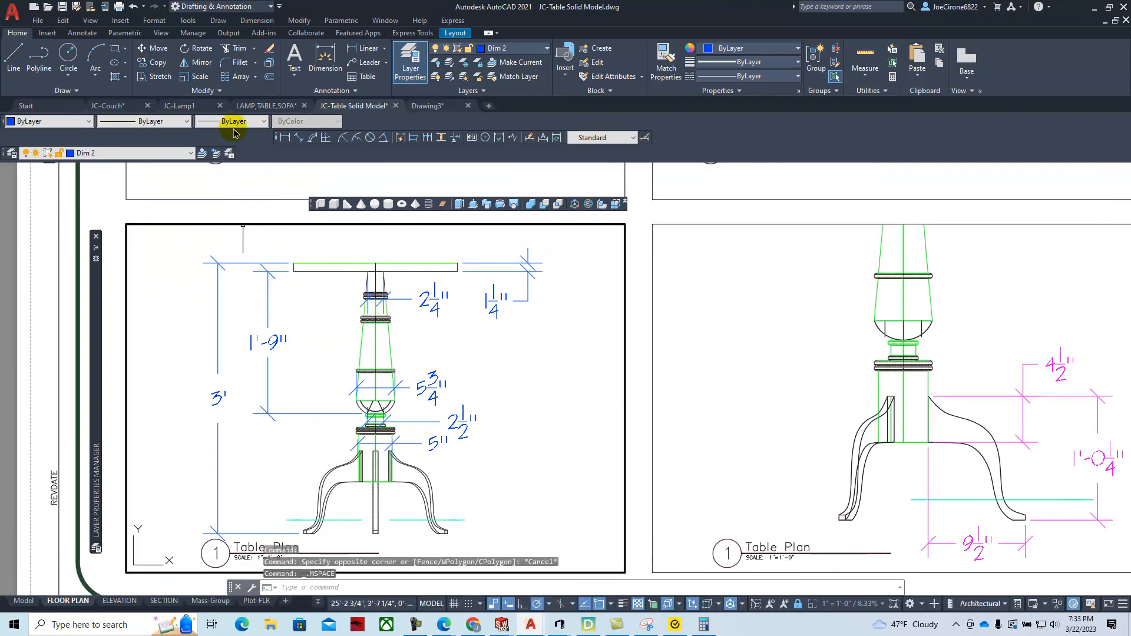
left_click(366, 48)
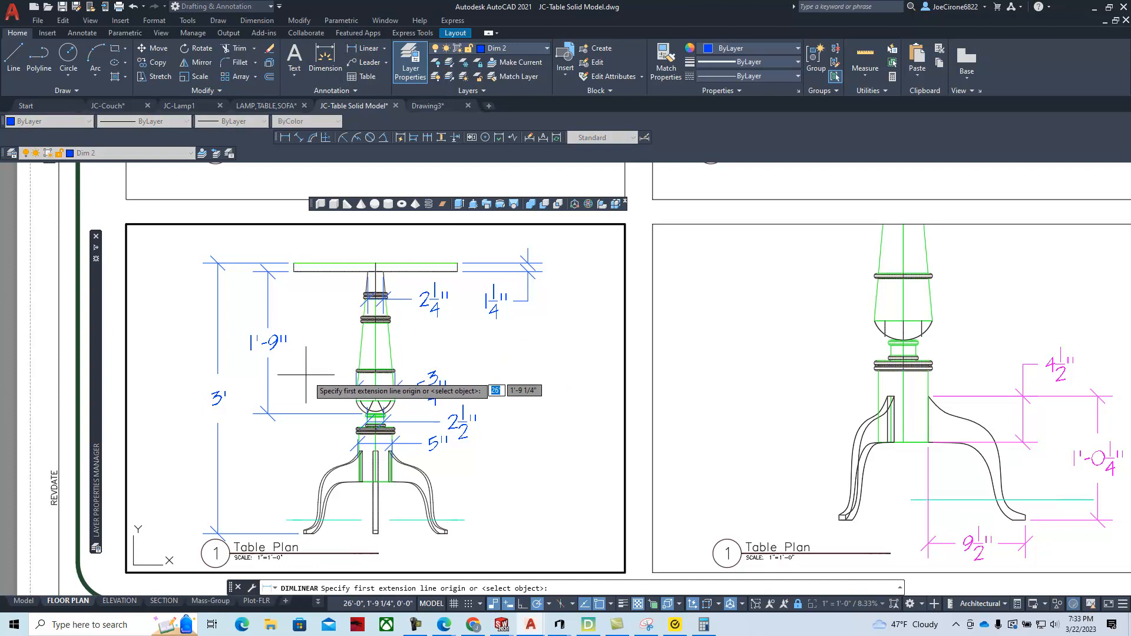
left_click(294, 271)
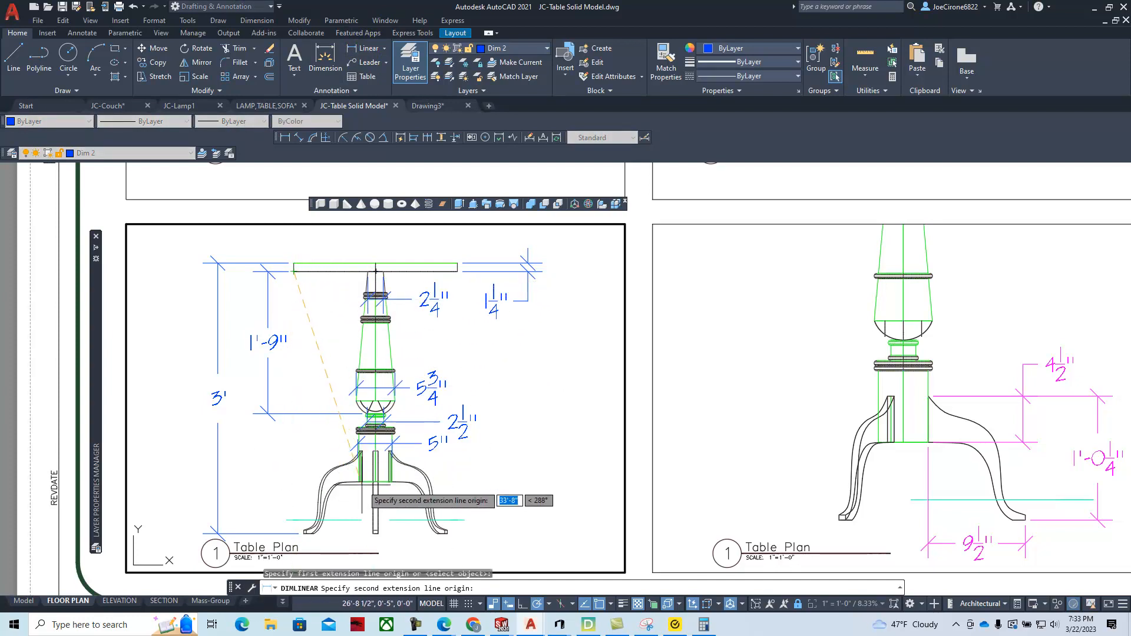
left_click(375, 482)
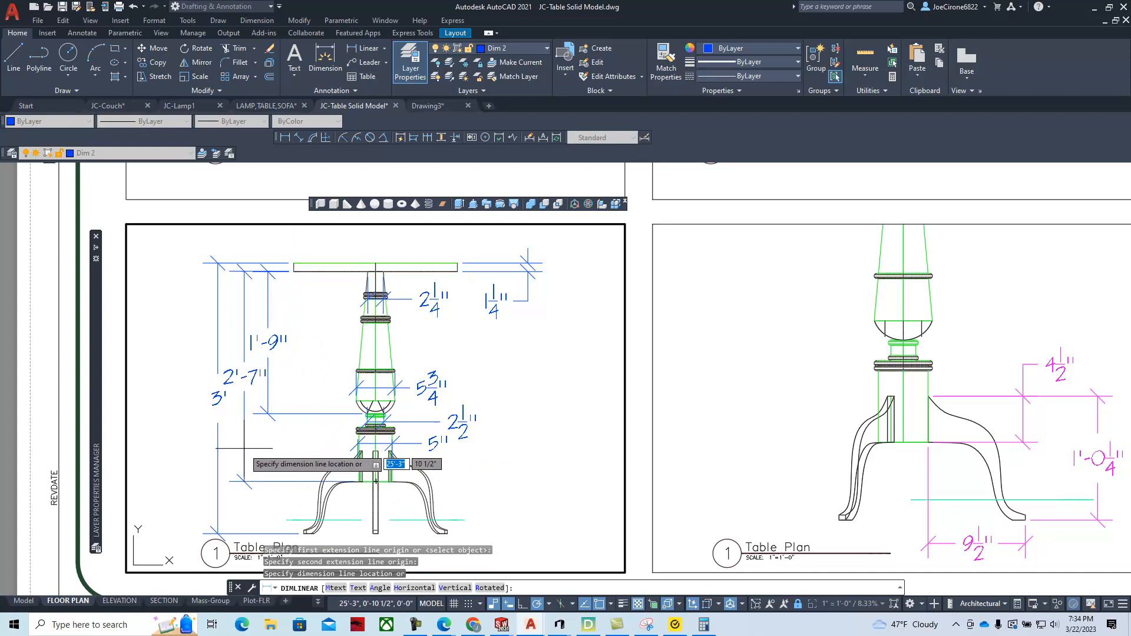
left_click(245, 447)
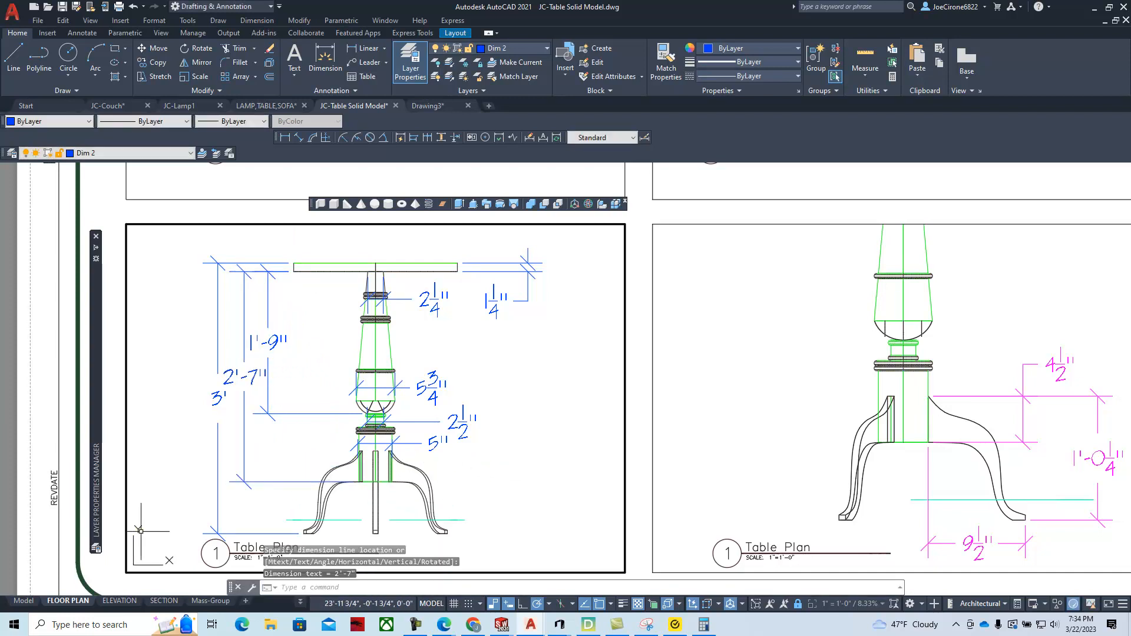
key("Escape")
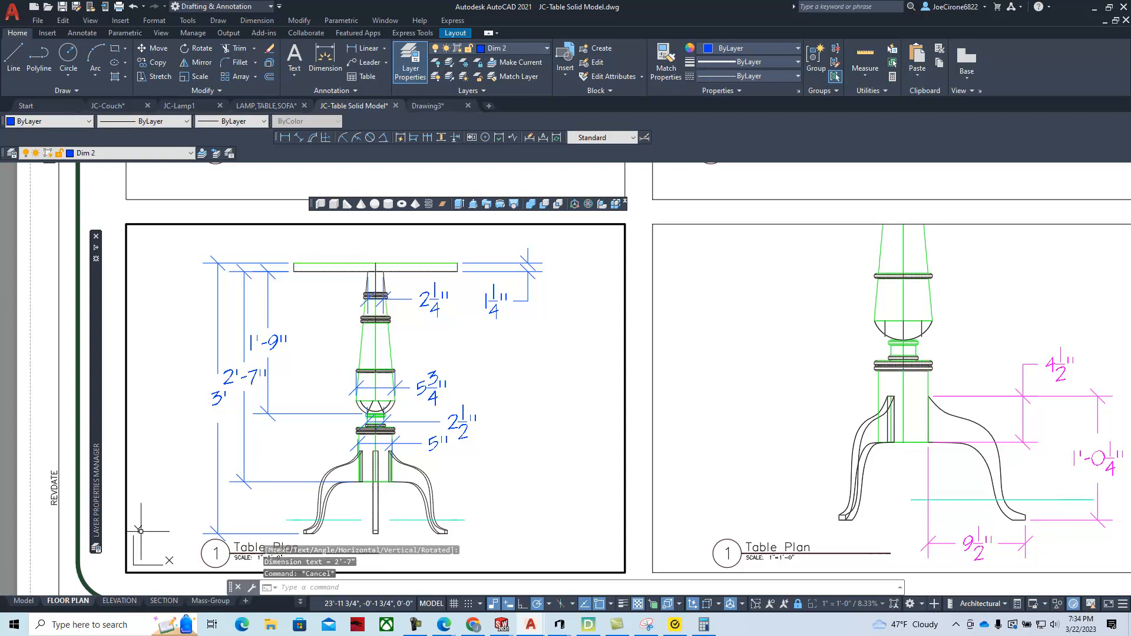
left_click(216, 399)
left_click(170, 443)
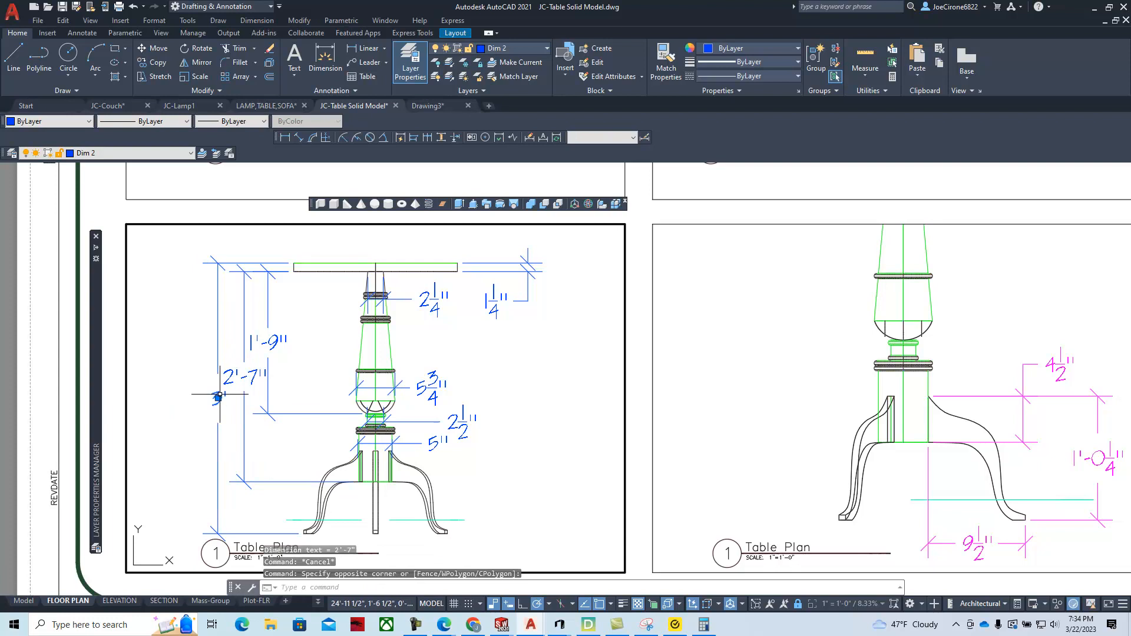
key("Escape")
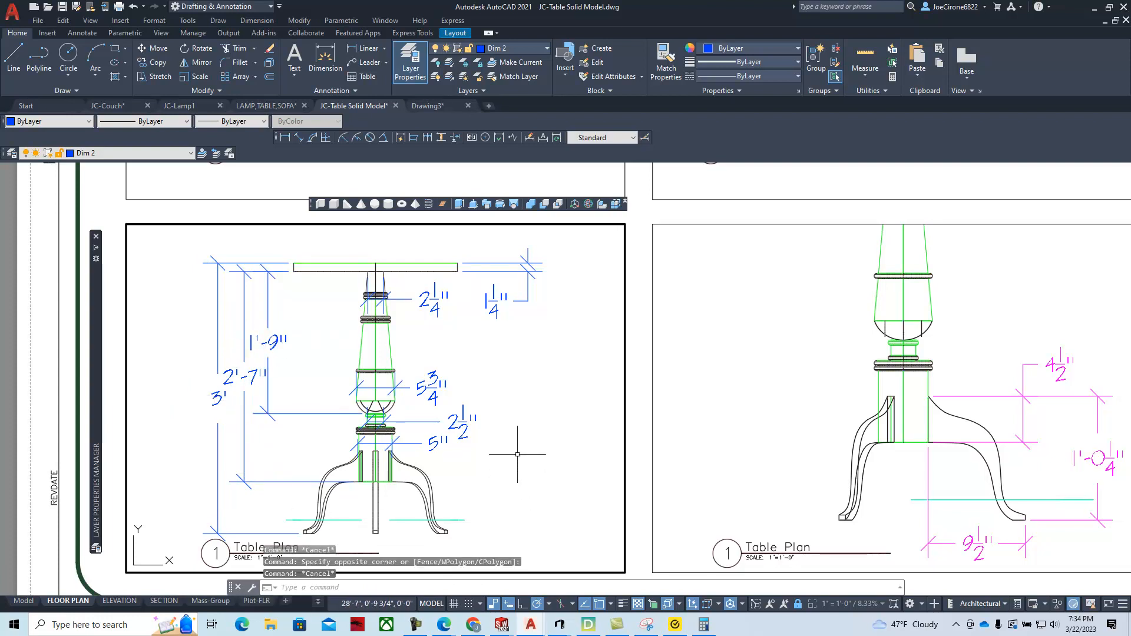
key("Escape")
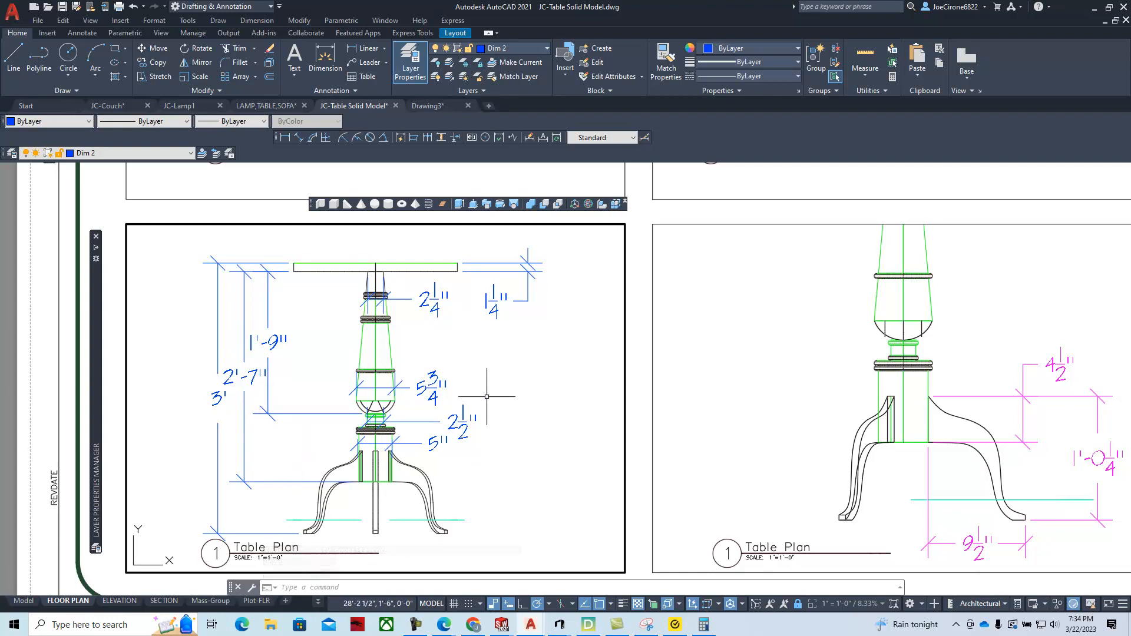
Switch to the Snipping Tool and capture a new snip of the dimensioned front elevation of the table.
mouse_move(528, 632)
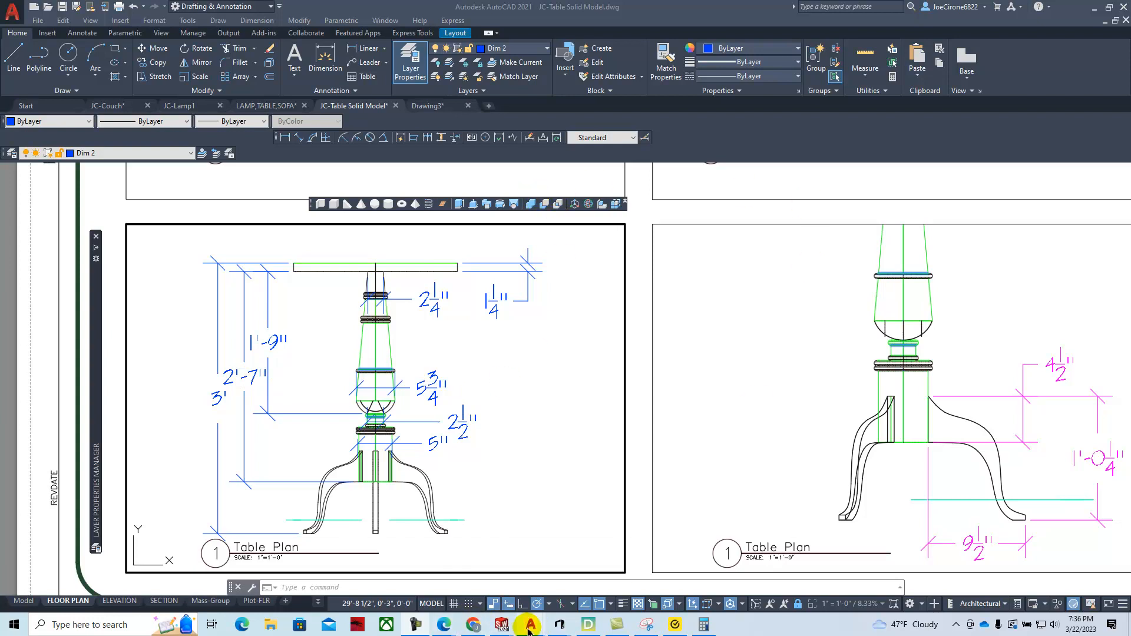
mouse_move(529, 626)
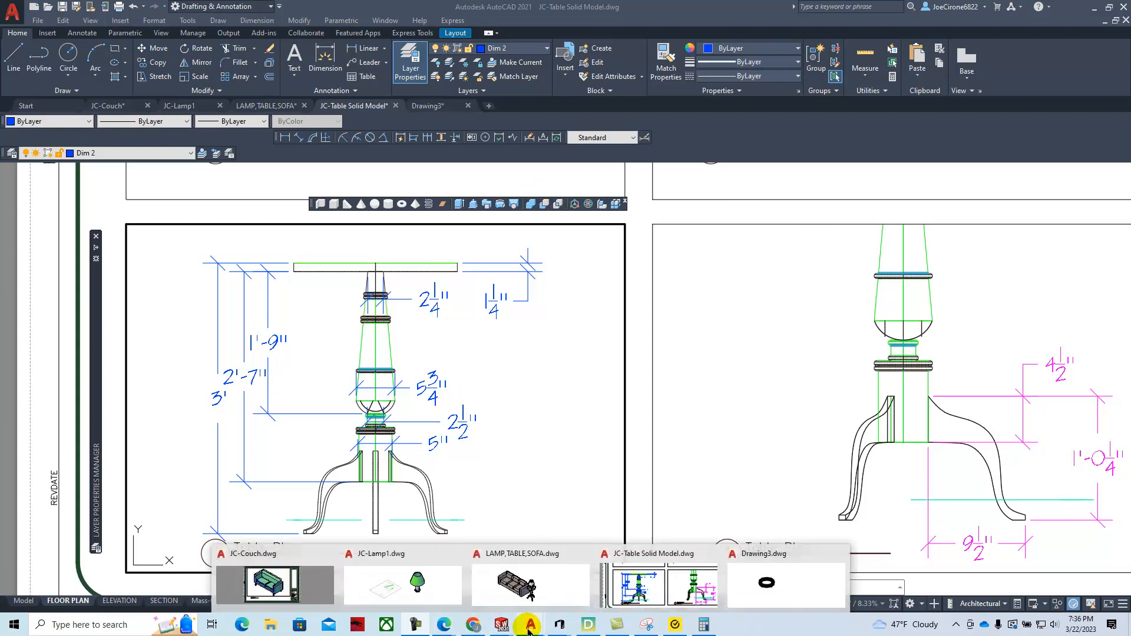
left_click(648, 629)
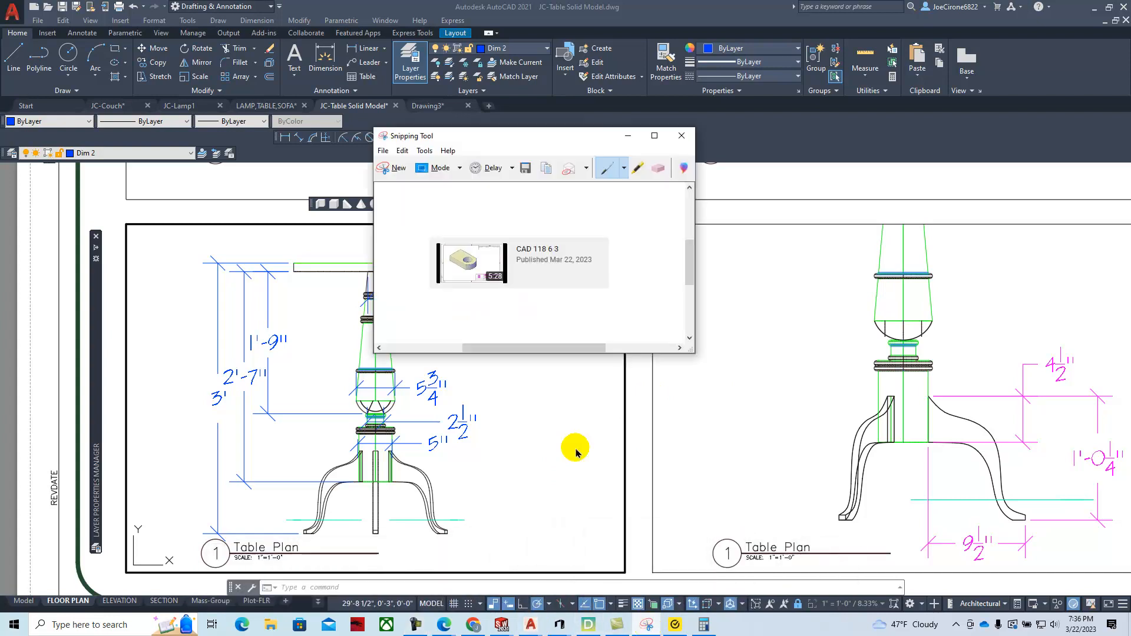
left_click(399, 167)
left_click_drag(182, 238, 582, 571)
left_click(391, 102)
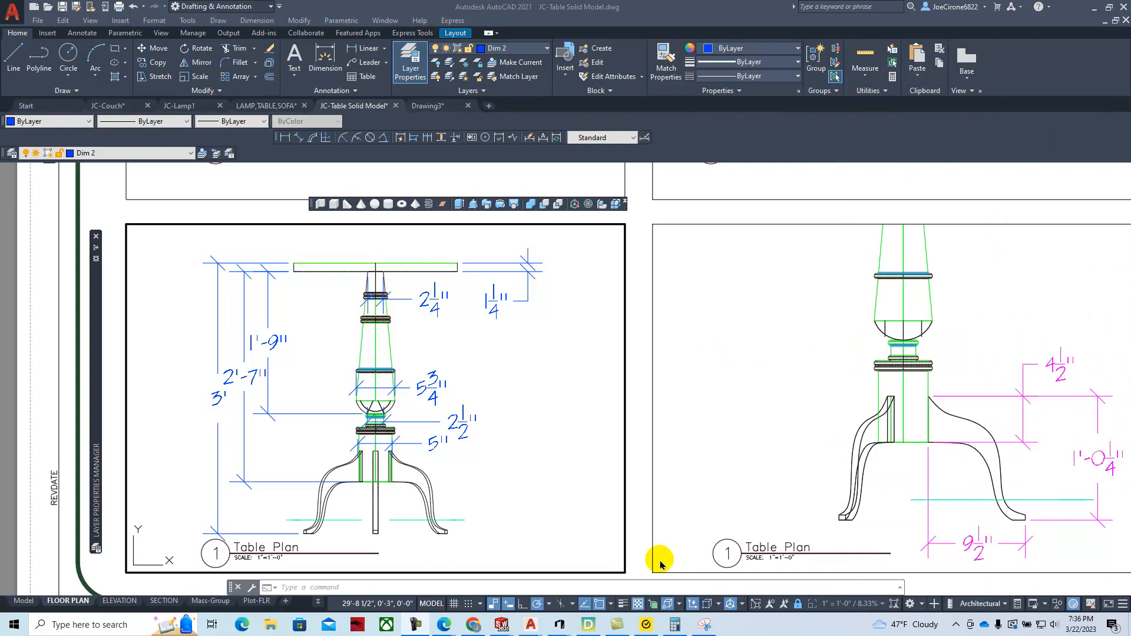
Switch to Drawing3.dwg and set the Top view, leaving empty space beside the tabletop circle.
mouse_move(531, 630)
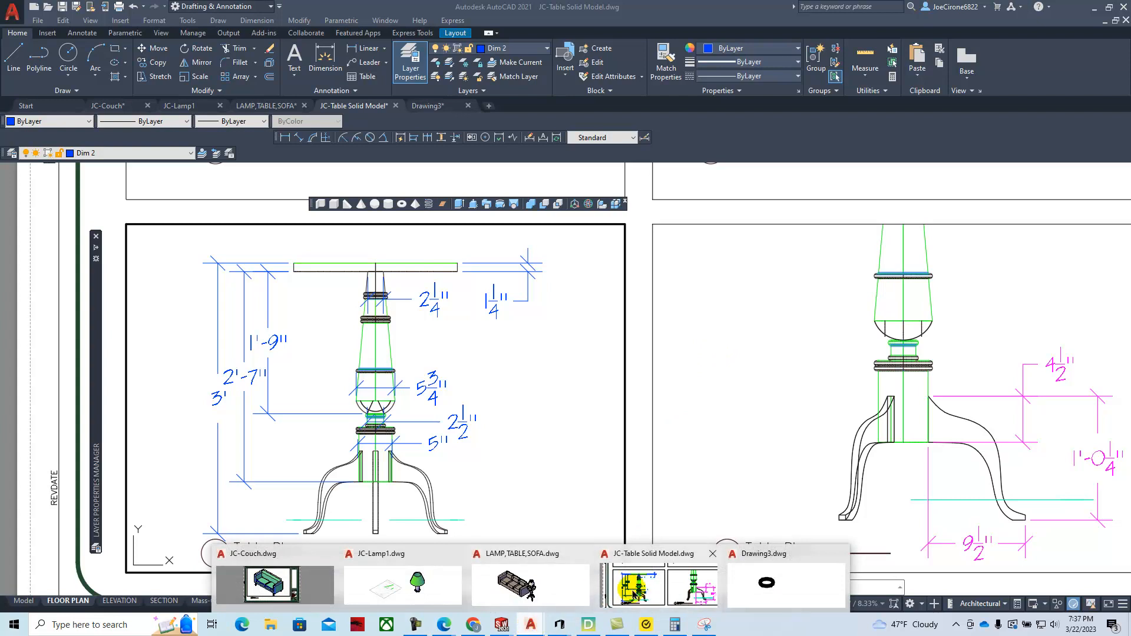
left_click(777, 588)
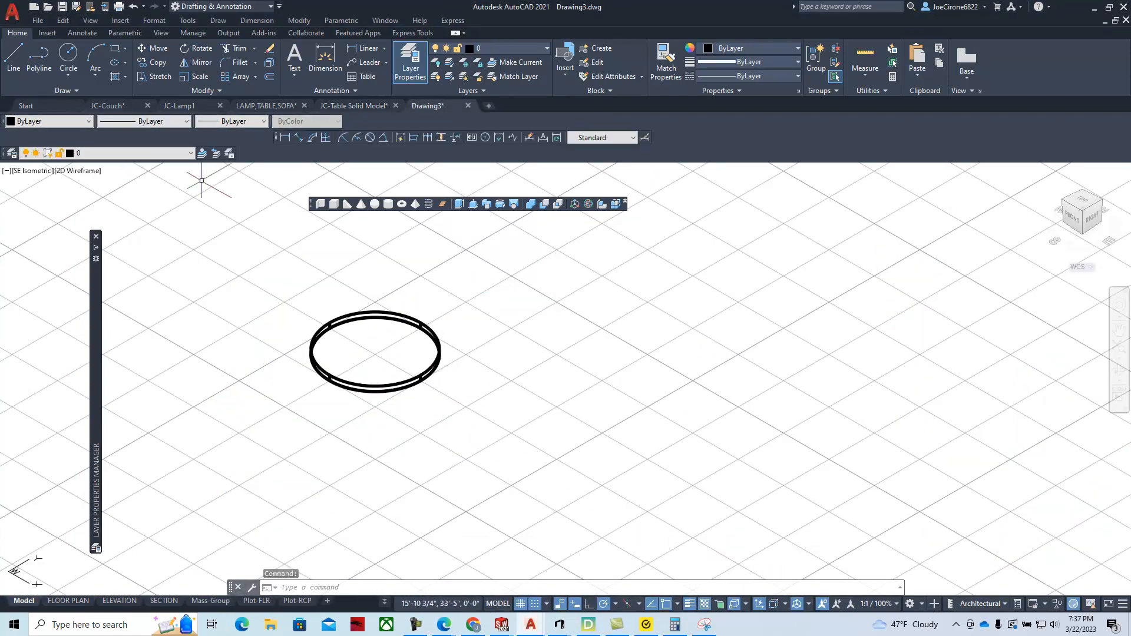
left_click(32, 177)
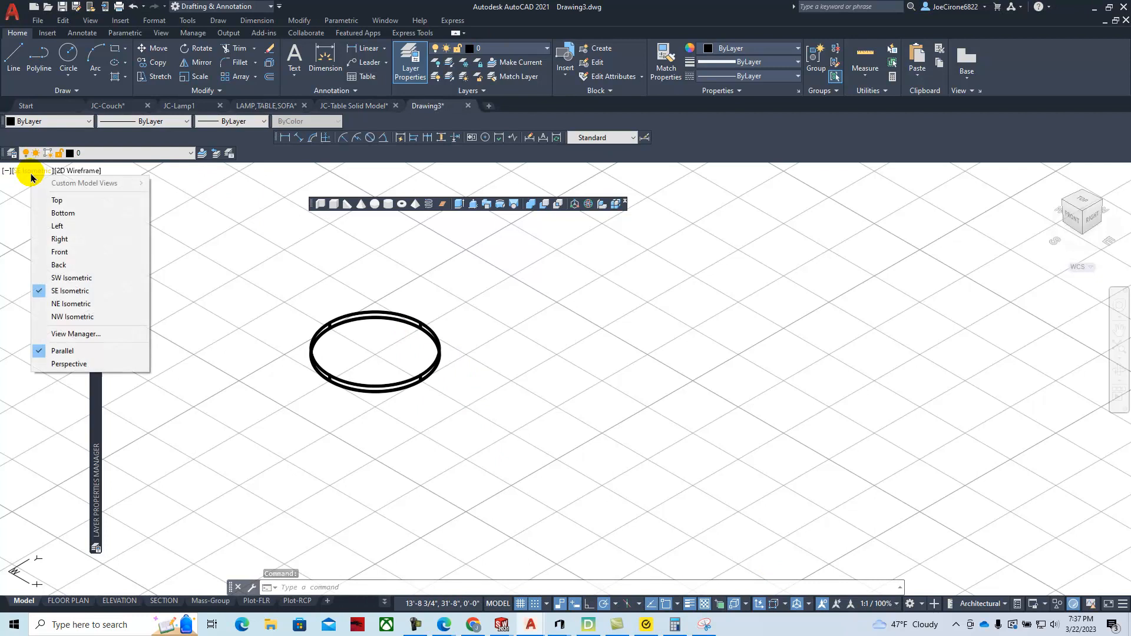
left_click(49, 200)
scroll(442, 348, "down", 8)
scroll(470, 369, "up", 2)
middle_click_drag(481, 360, 348, 361)
scroll(449, 347, "up", 2)
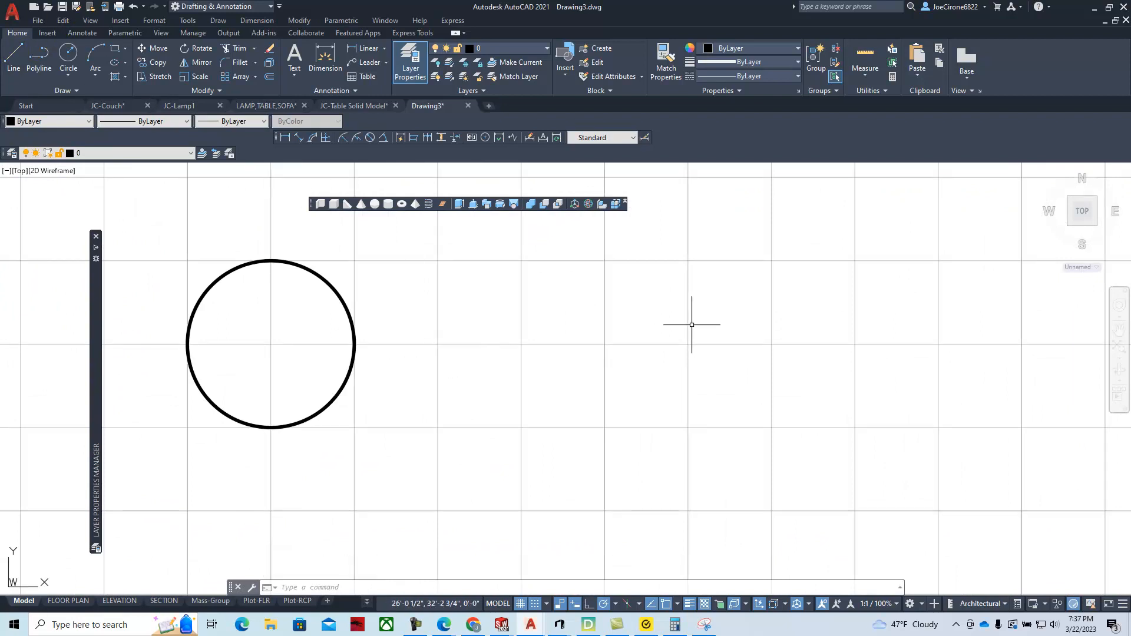
type("l")
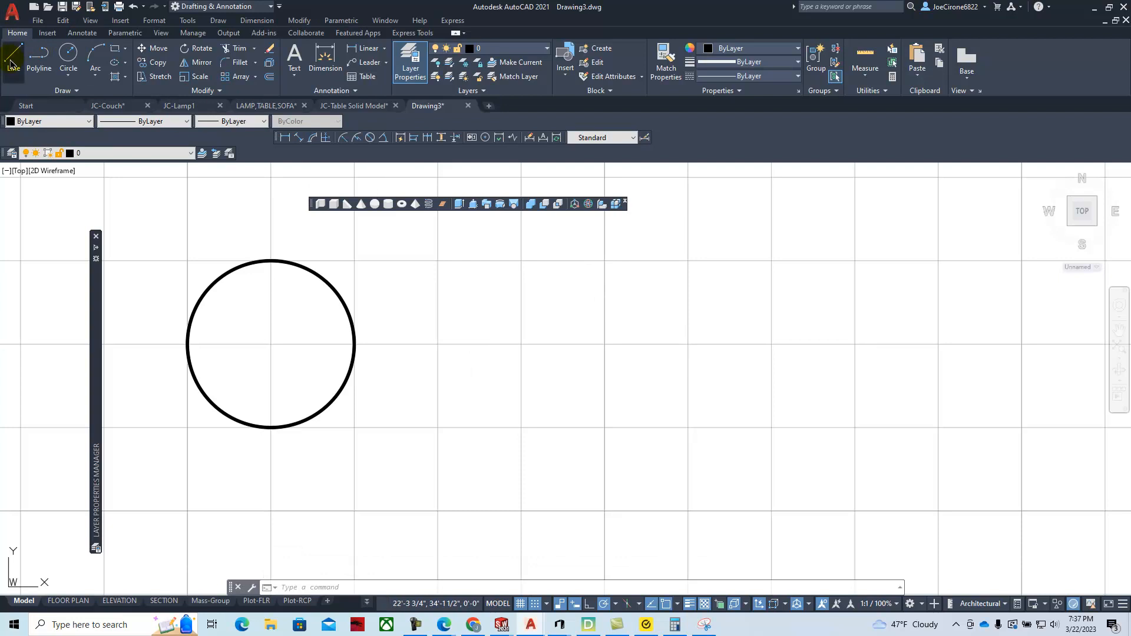
key("Return")
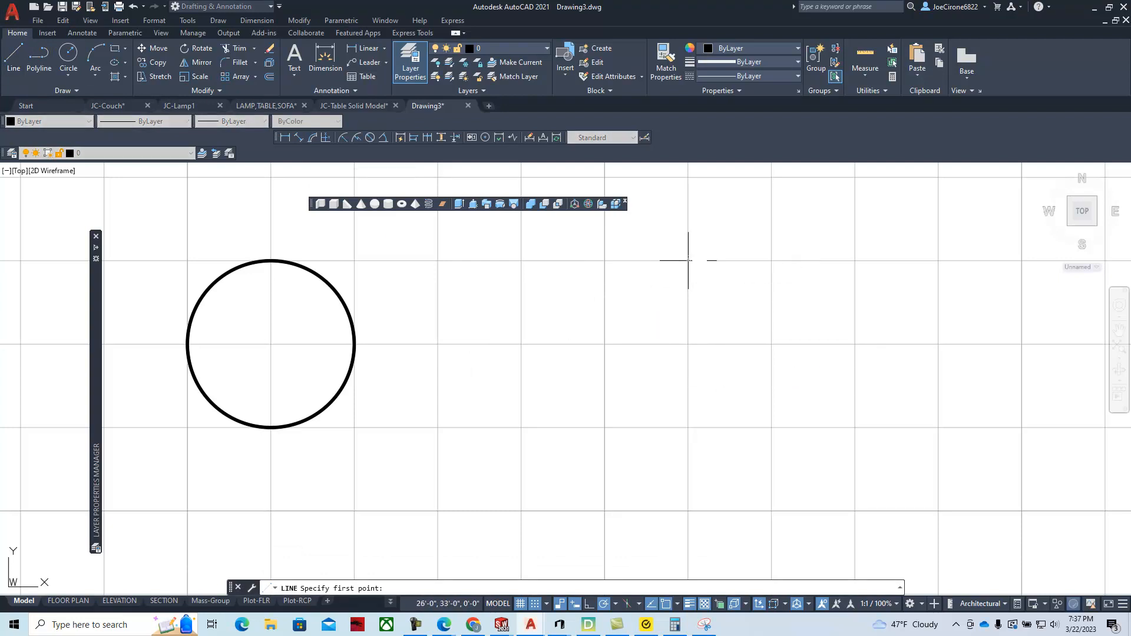
left_click(689, 260)
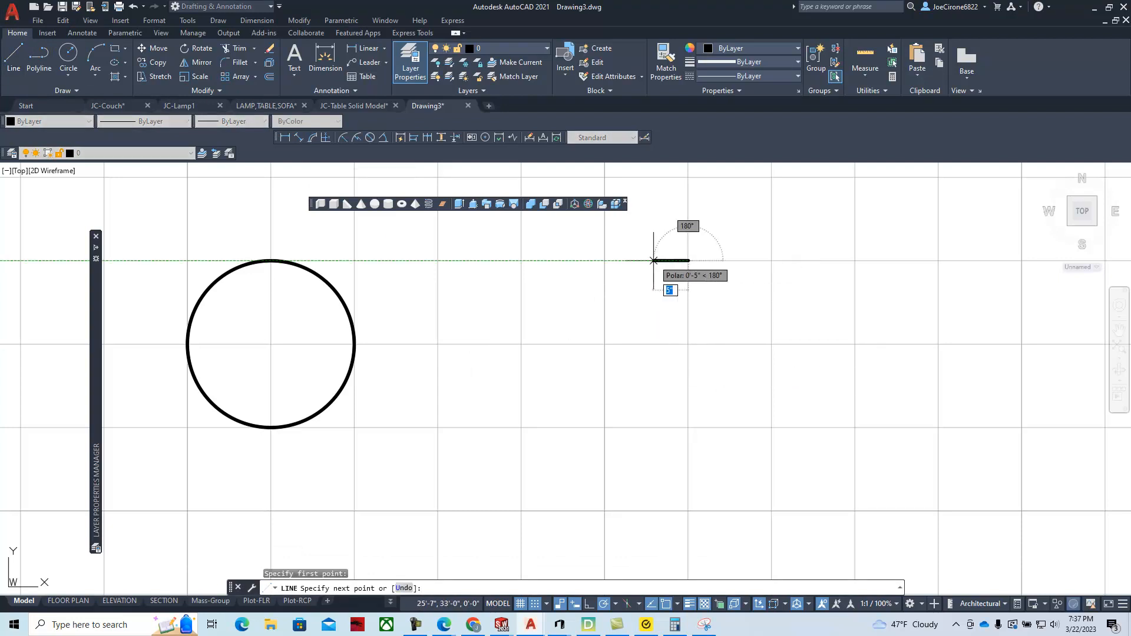
scroll(653, 260, "up", 6)
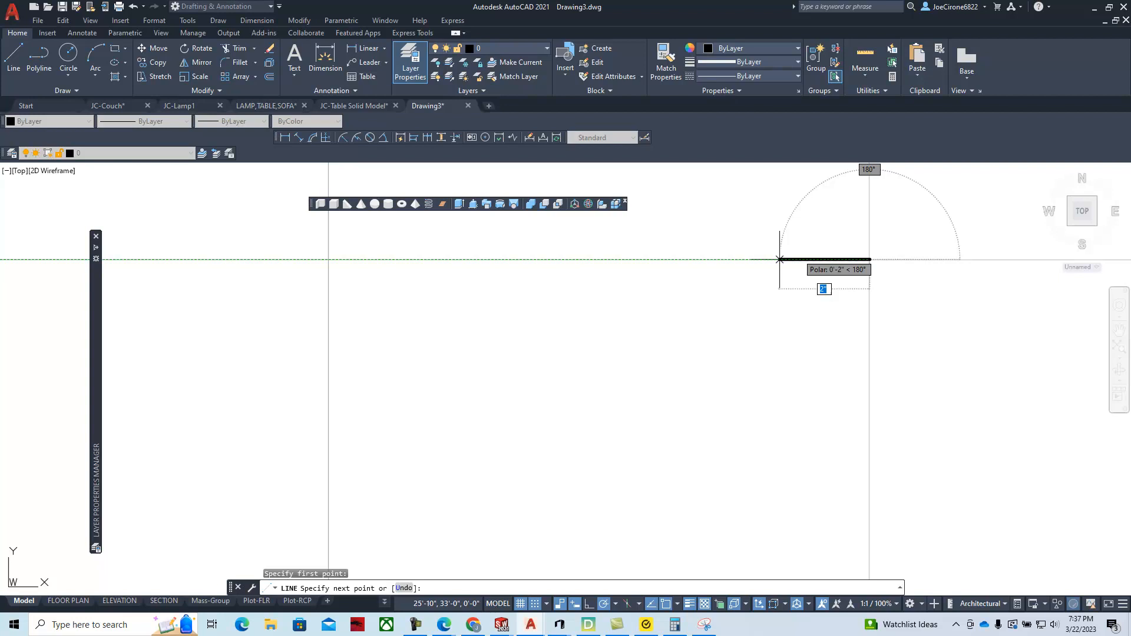
key("Escape")
Set the snap spacing to 0.25 inch.
left_click(799, 254)
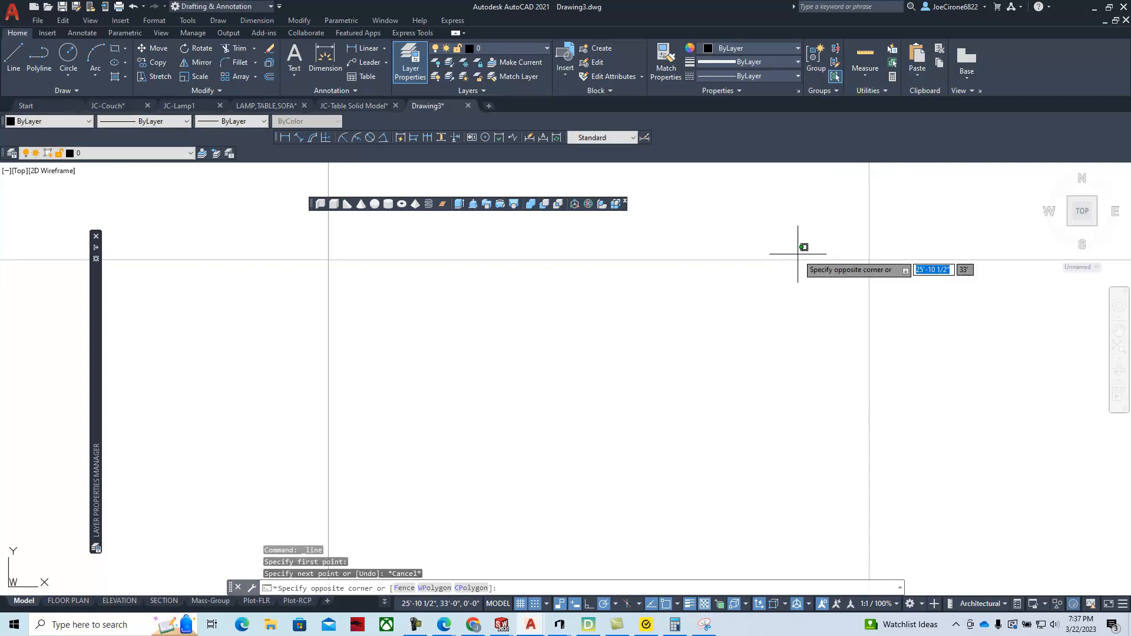
type("snap")
key("Return")
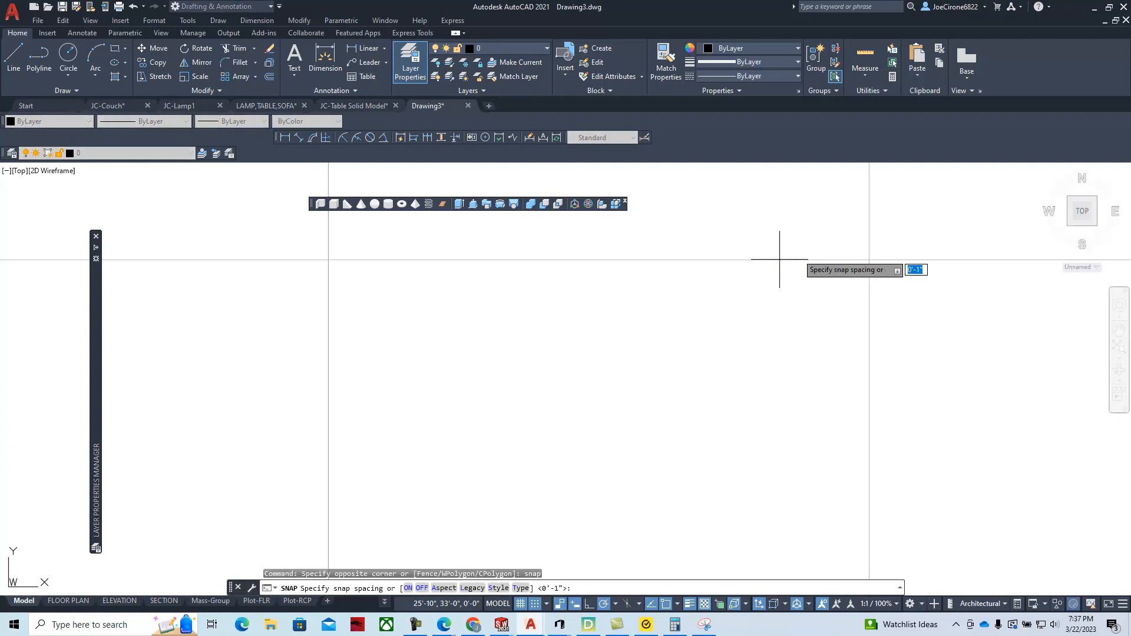
type(".25")
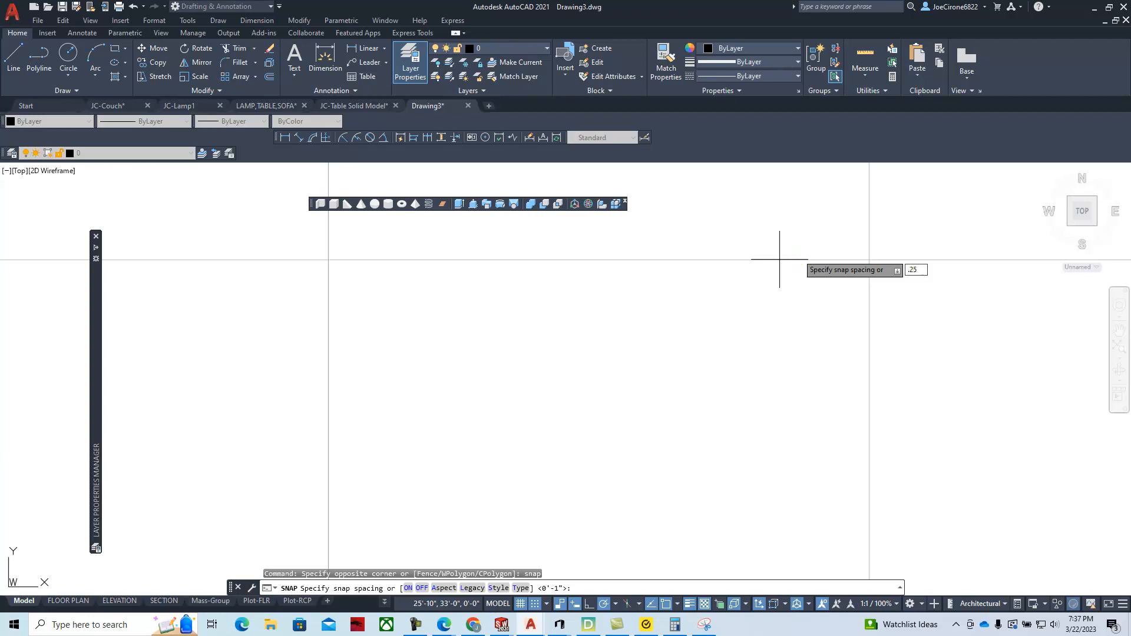
key("Return")
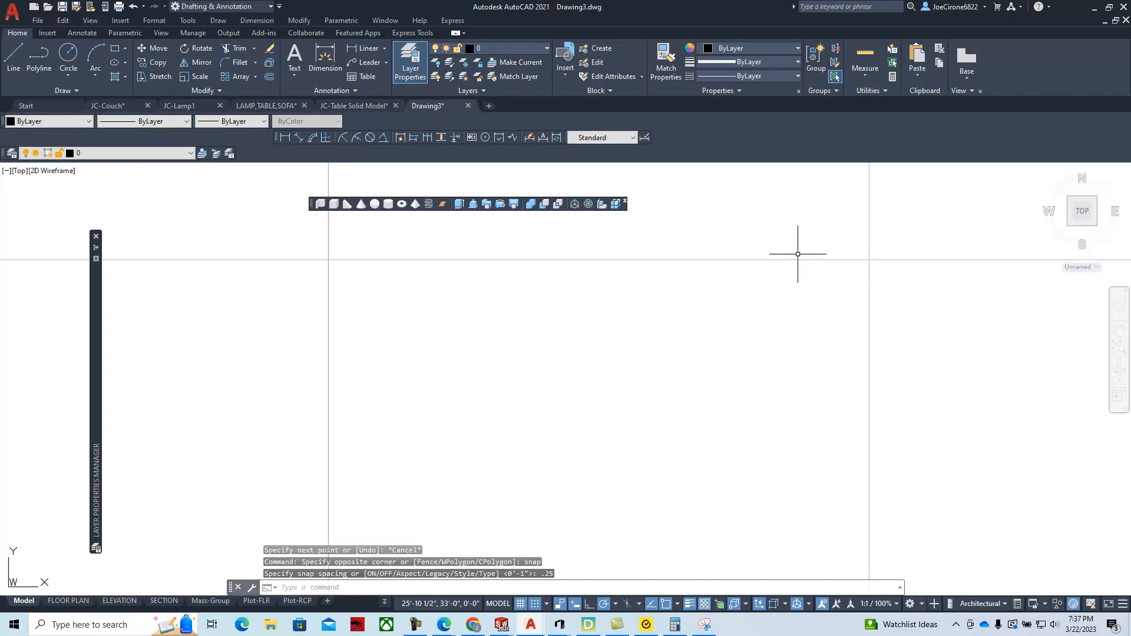
left_click(14, 59)
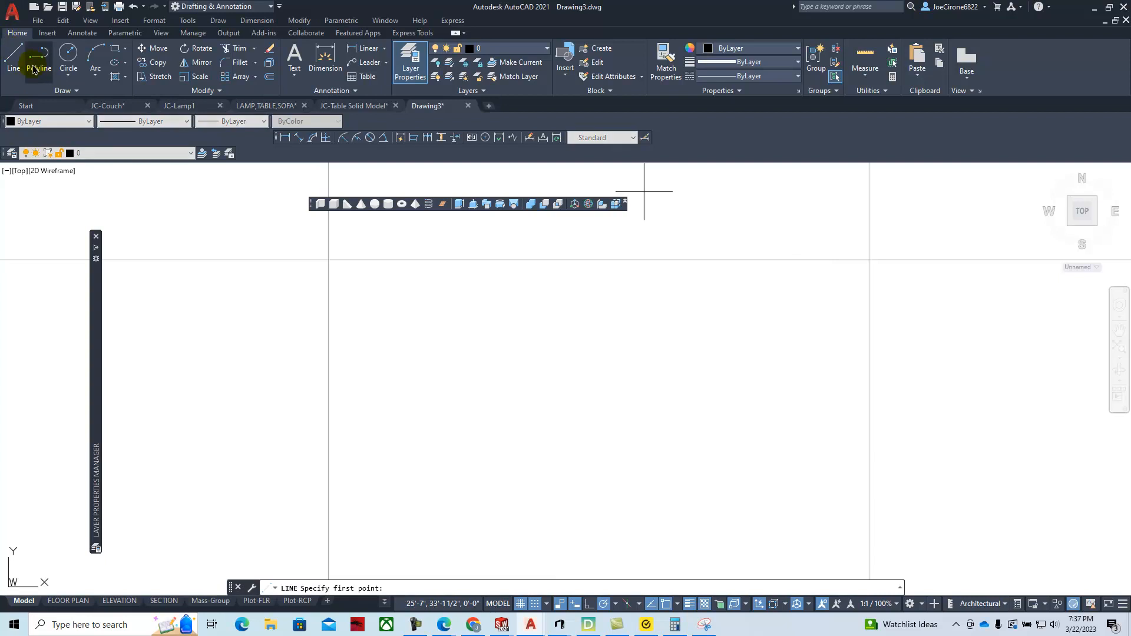
left_click(870, 259)
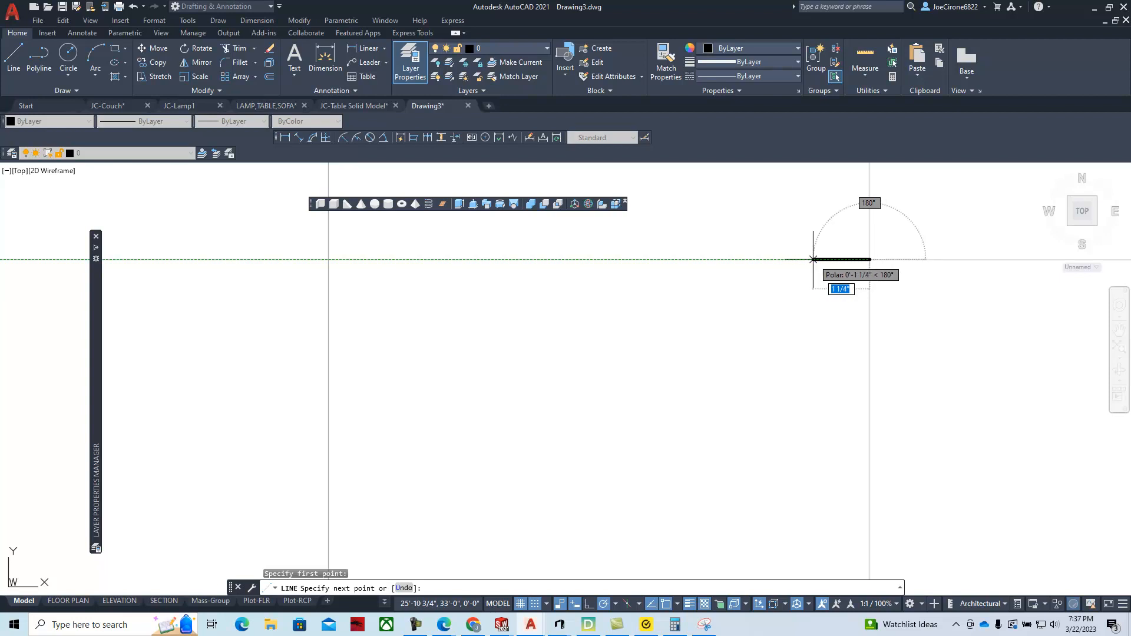
key("Escape")
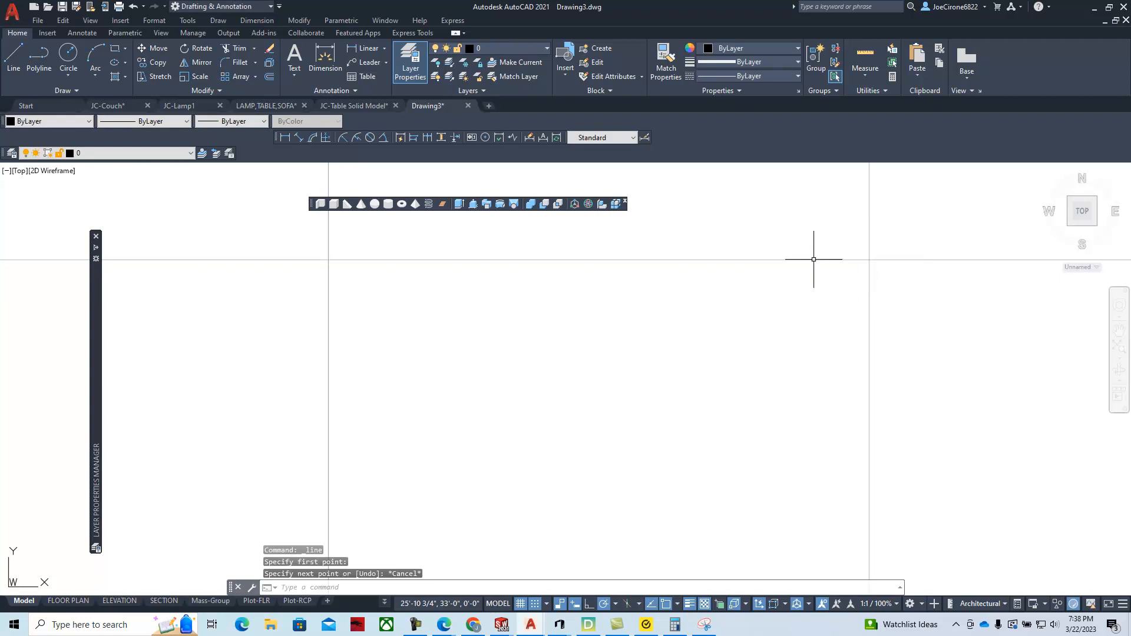
Set the snap spacing to 0.125 inch.
type("snap")
key("Return")
type(".1")
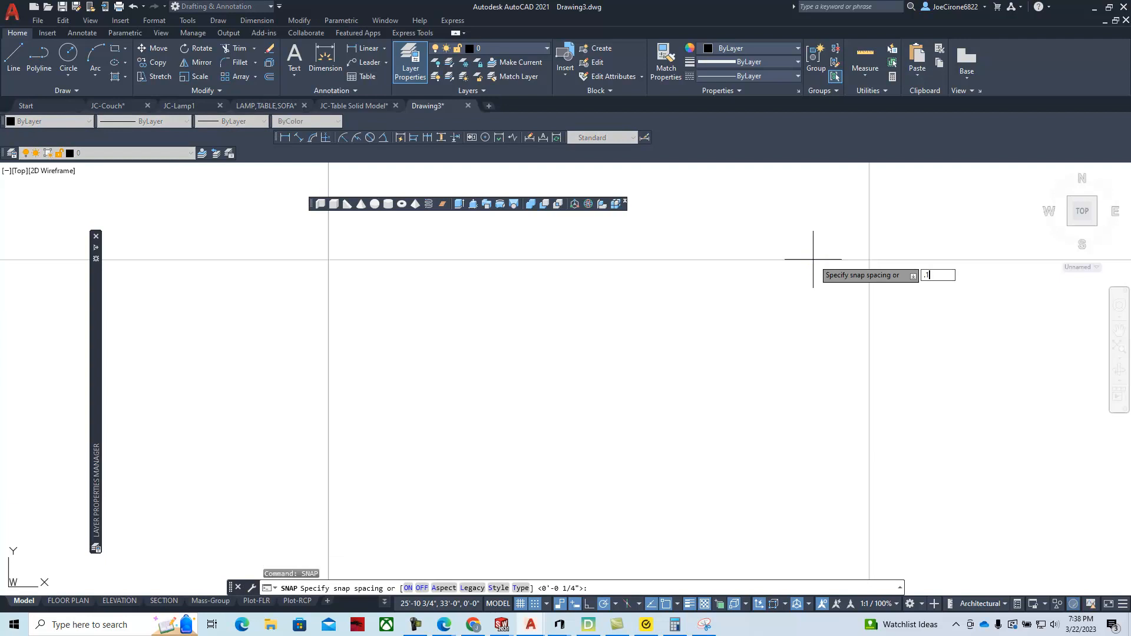
type("25")
key("Return")
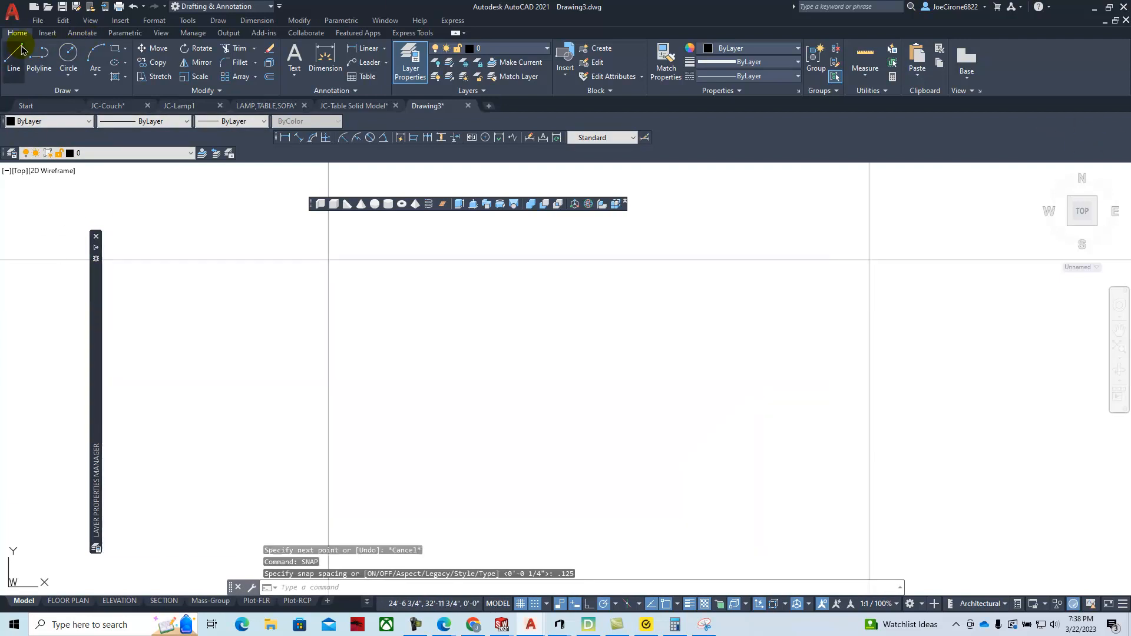
left_click(21, 49)
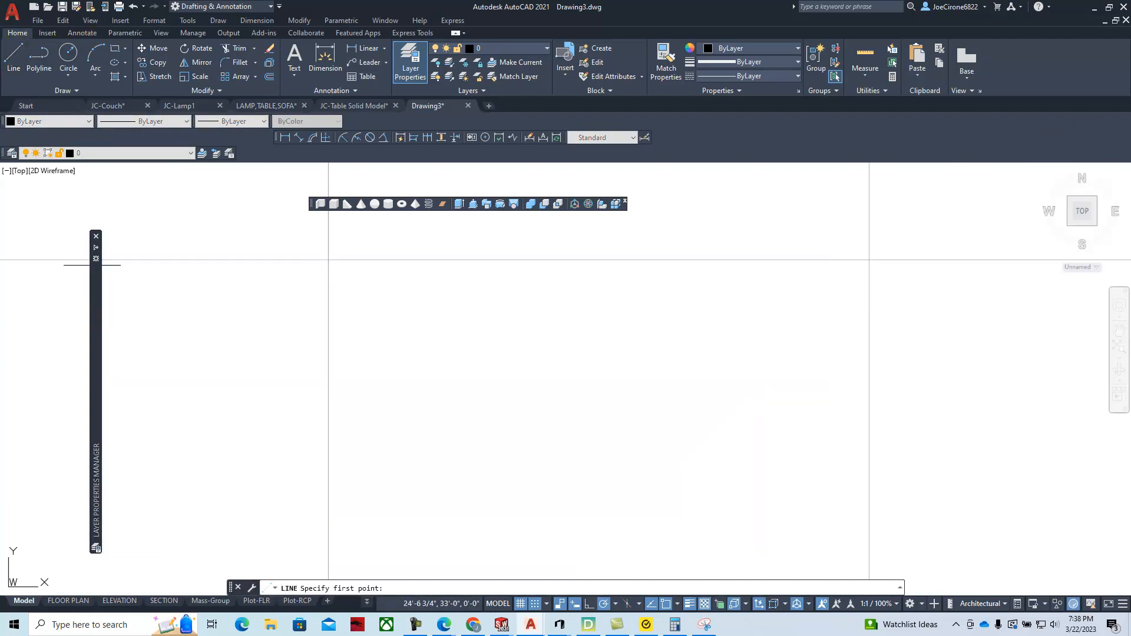
left_click(871, 259)
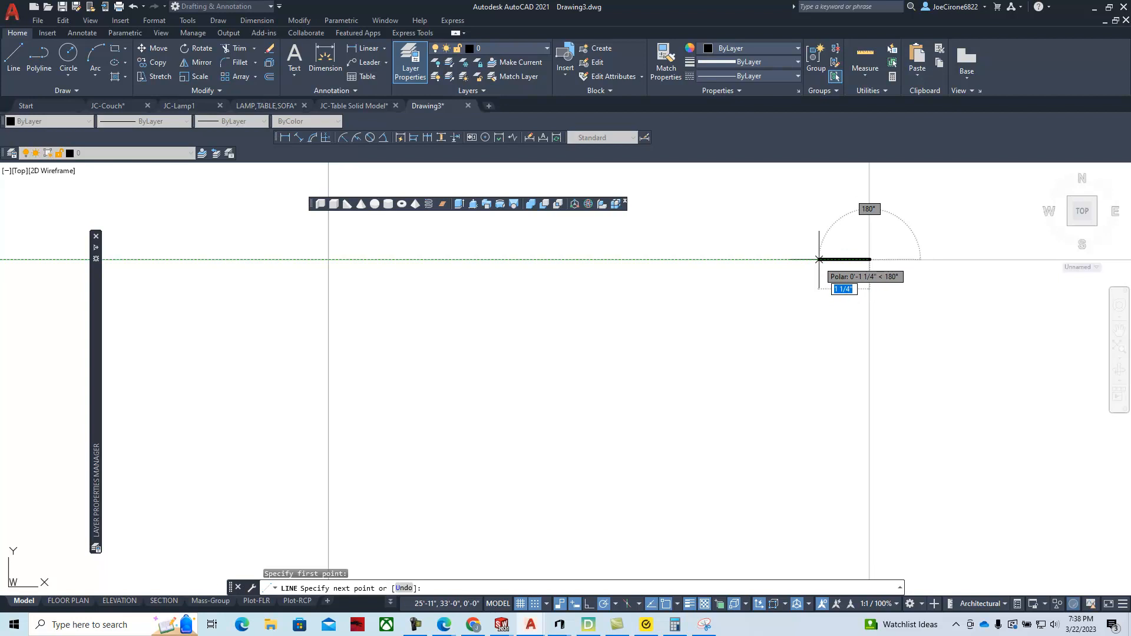
key("Escape")
Check the primary units settings of the Standard dimension style and close the Dimension Style Manager.
type("ddim")
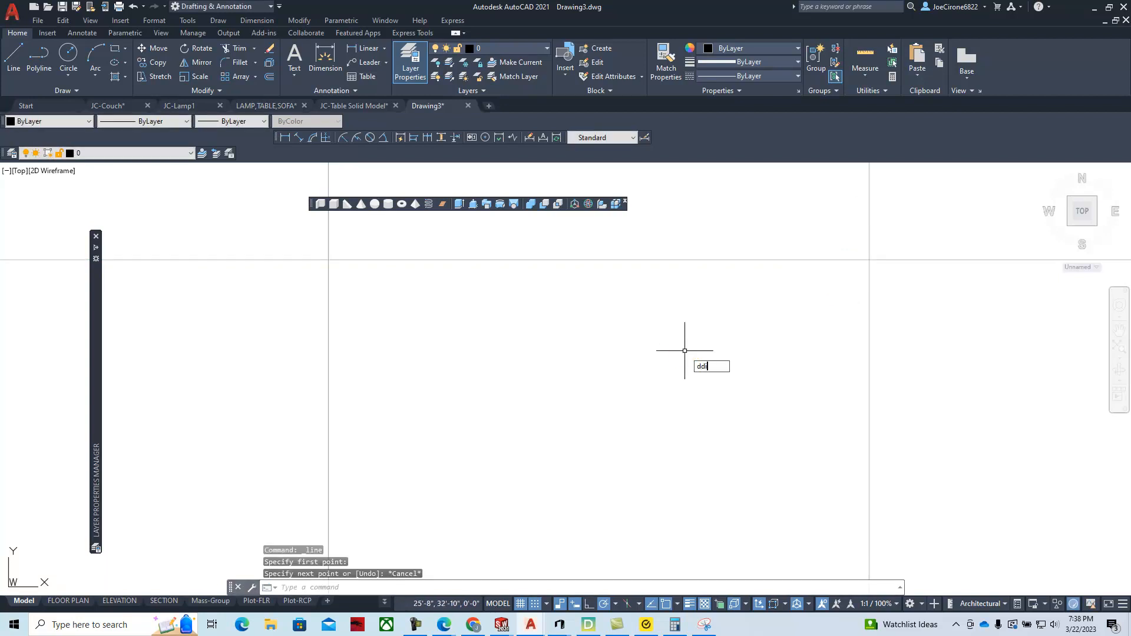
key("Return")
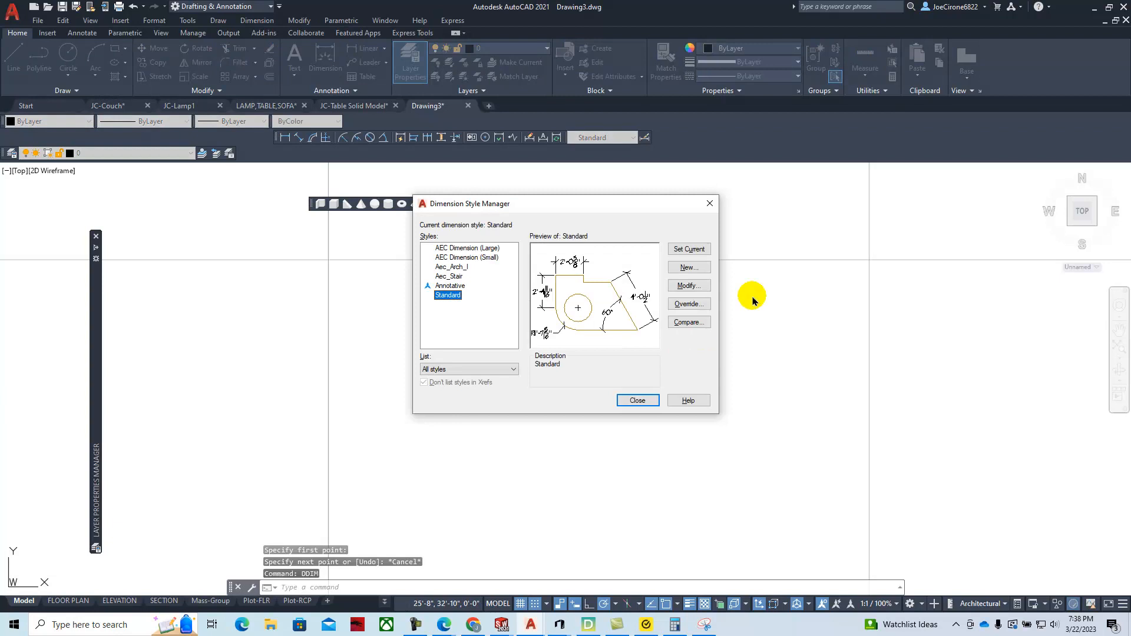
left_click(689, 286)
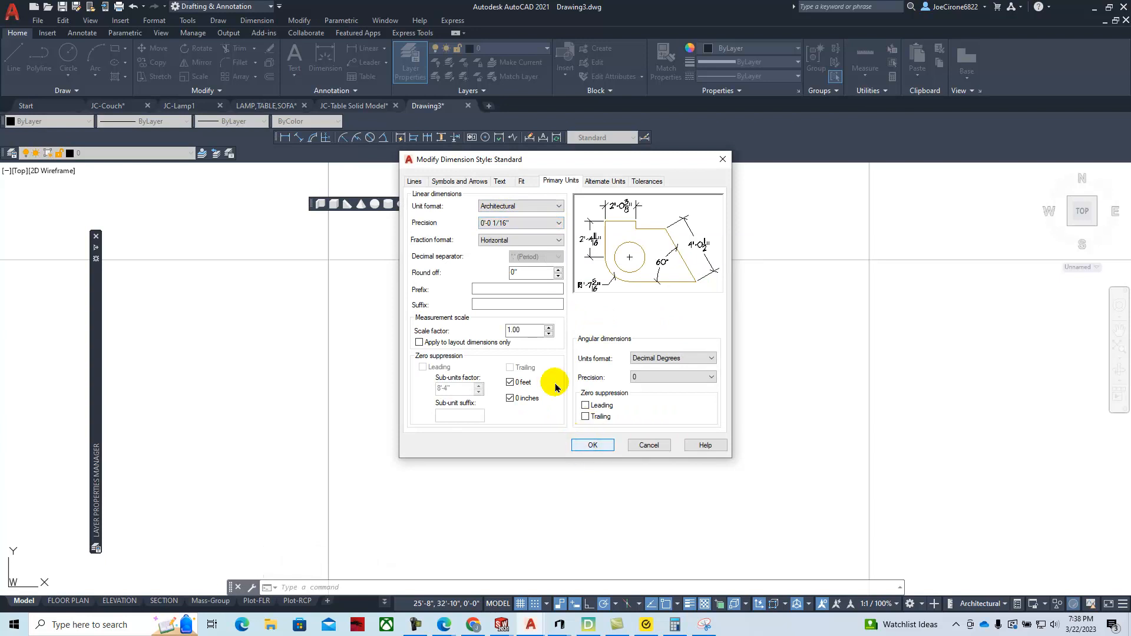
left_click(591, 445)
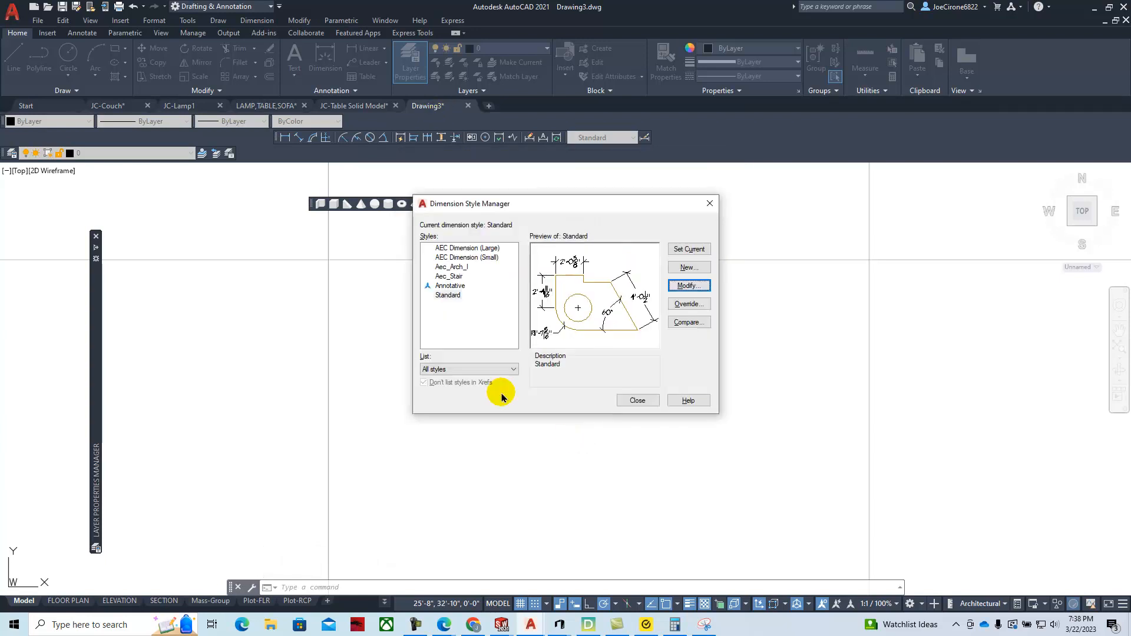
left_click(640, 403)
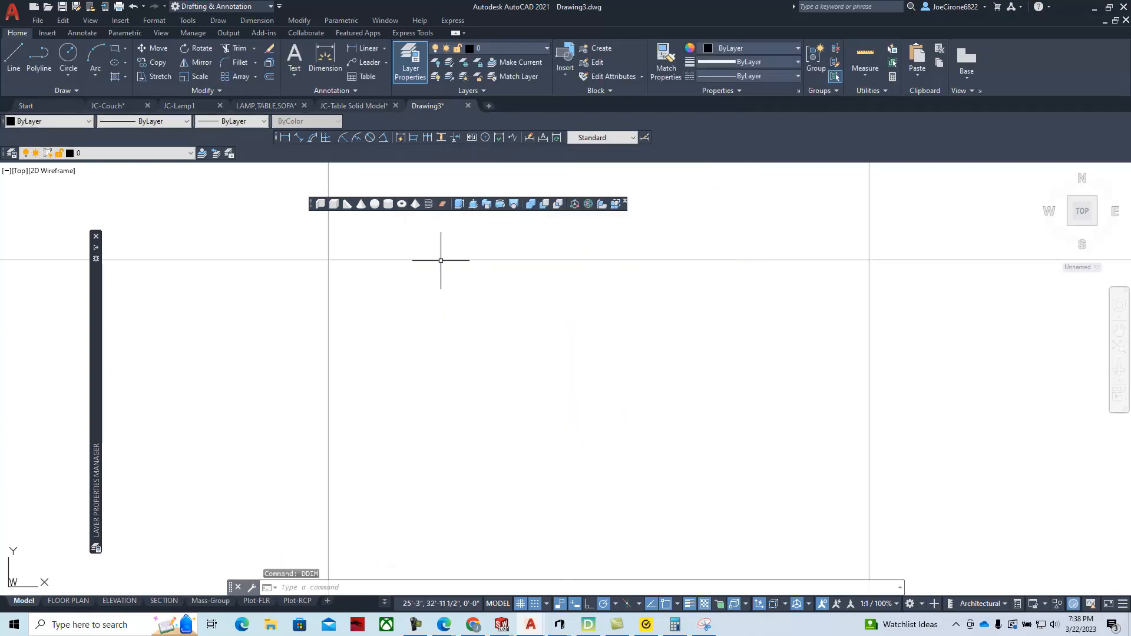
Draw a horizontal line 1.125 inches long, running at 180° from the grid intersection beside the tabletop, to start the pedestal profile.
left_click(14, 56)
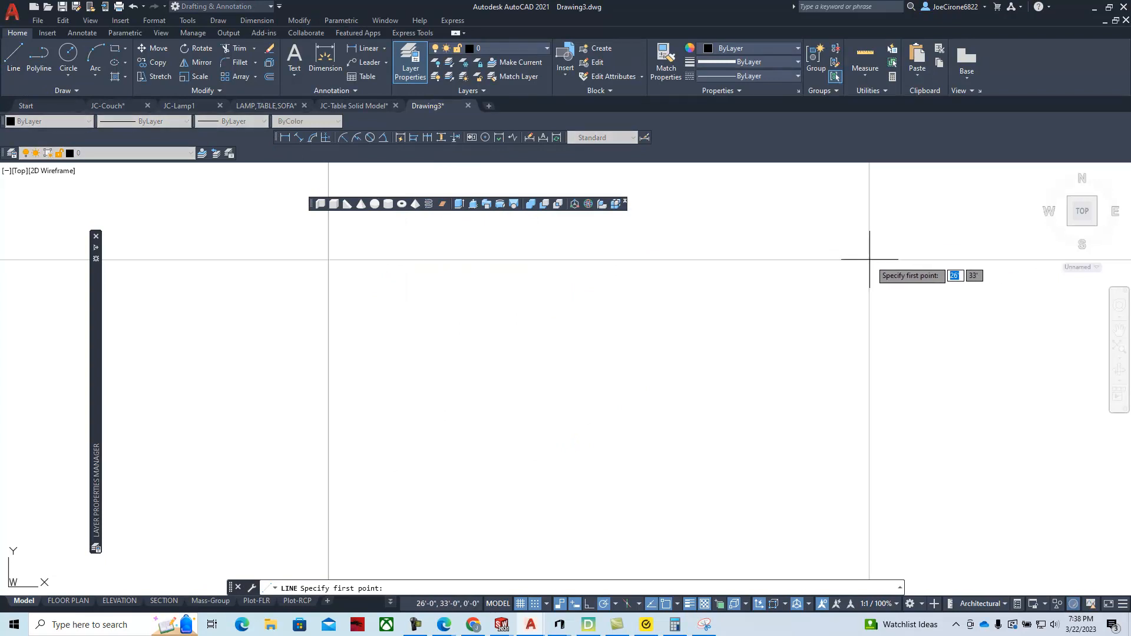
left_click(870, 259)
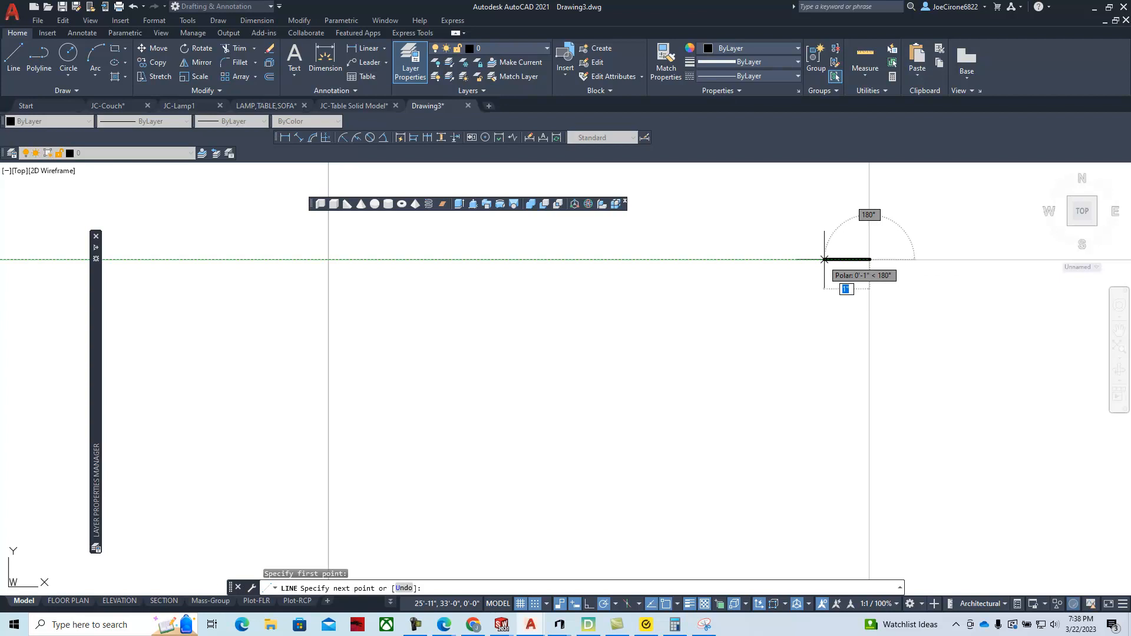
type("1.125")
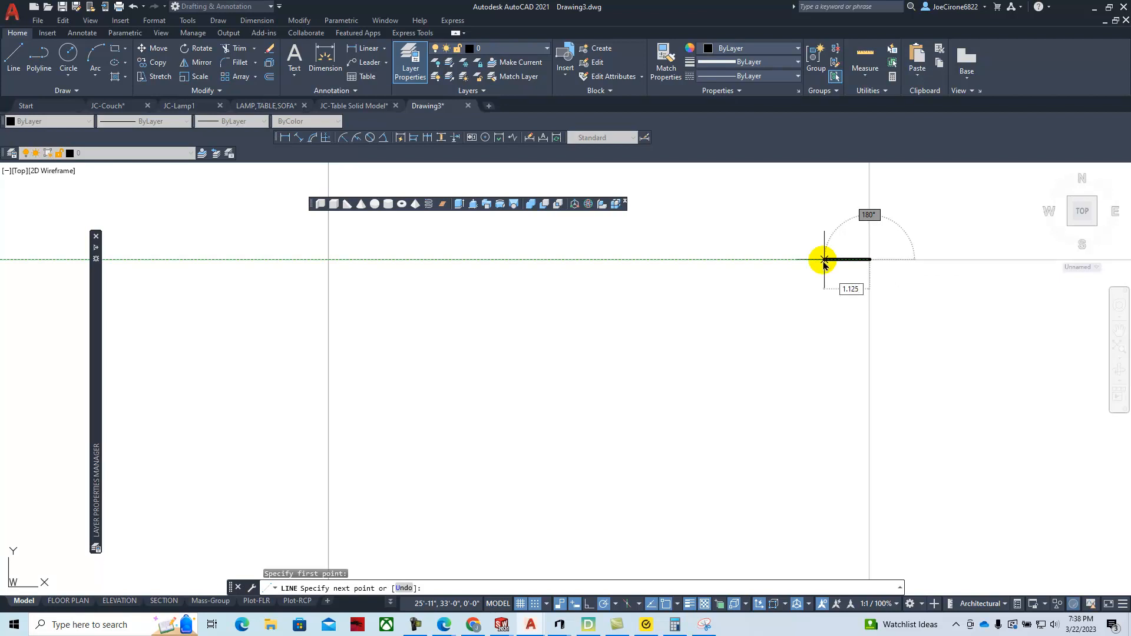
key("Return")
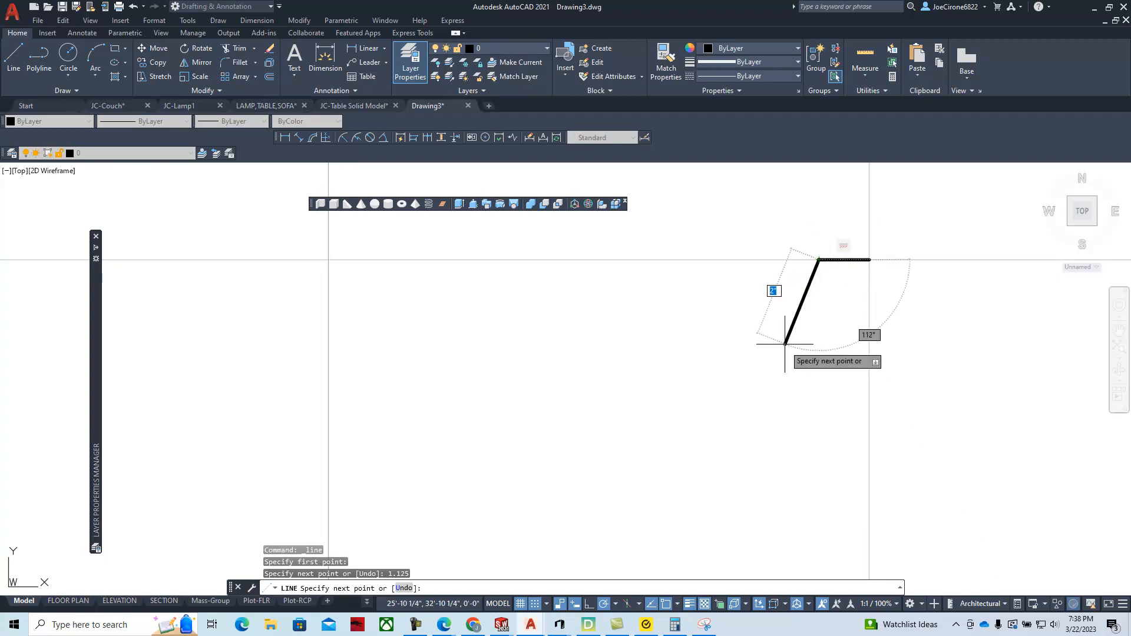
Draw a vertical line 2'7" long straight down from the outer end of the 1.125-inch line nearest the grid intersection.
key("Escape")
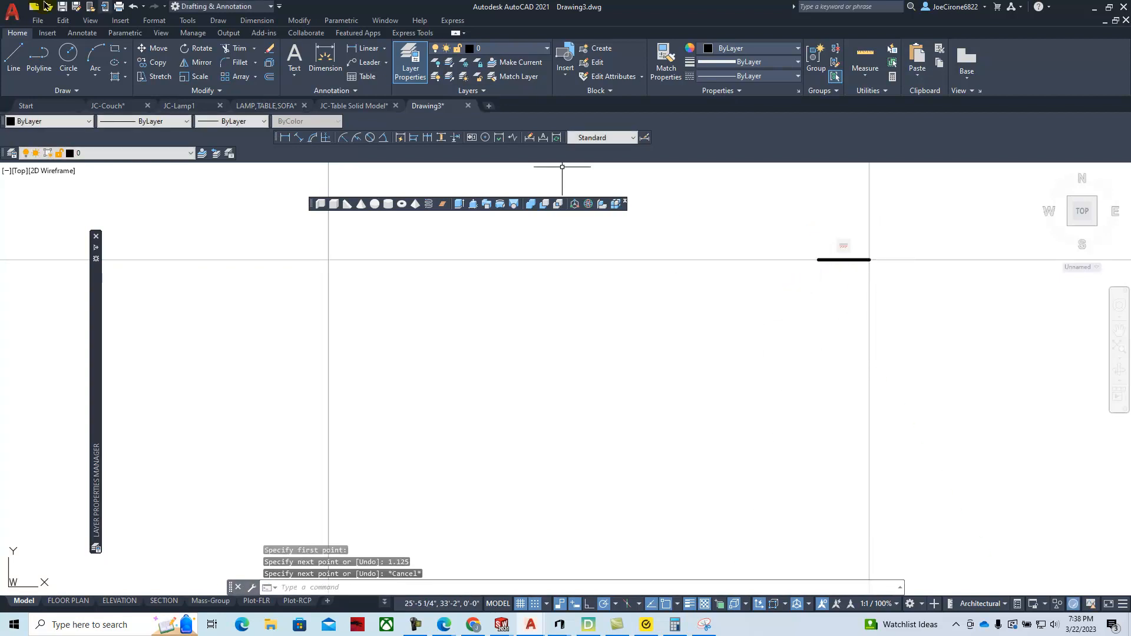
key("Return")
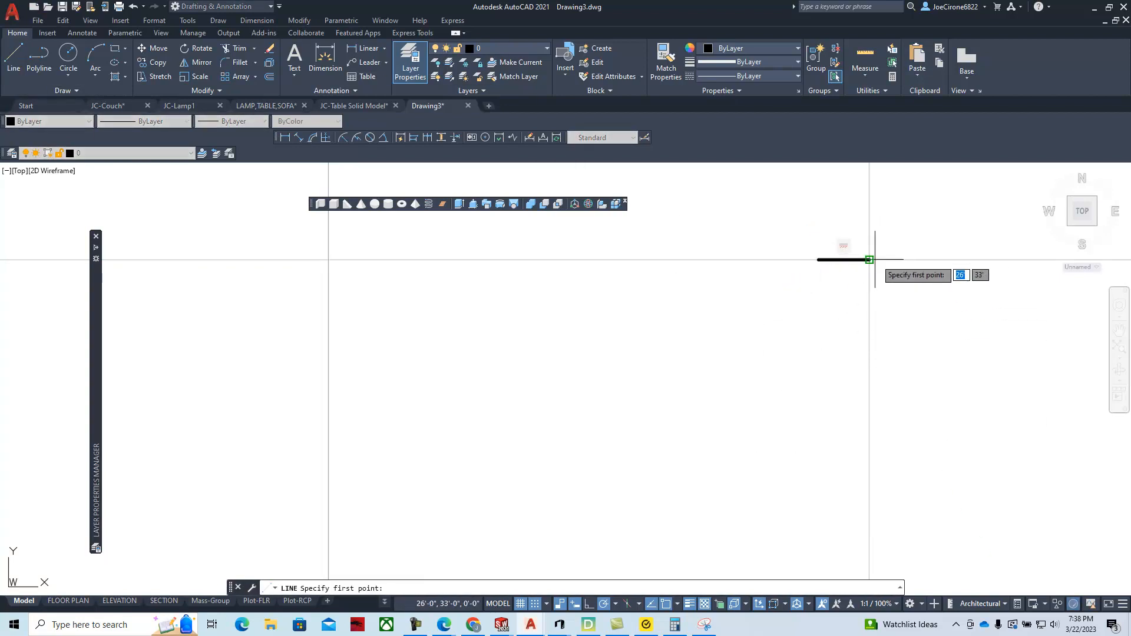
left_click(870, 259)
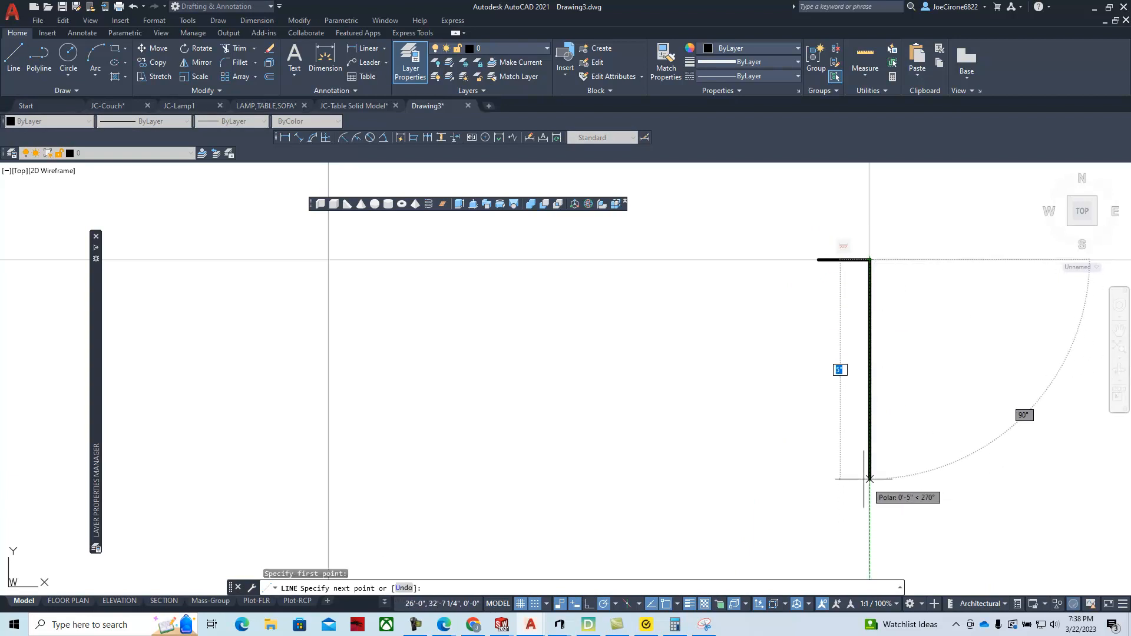
type("2")
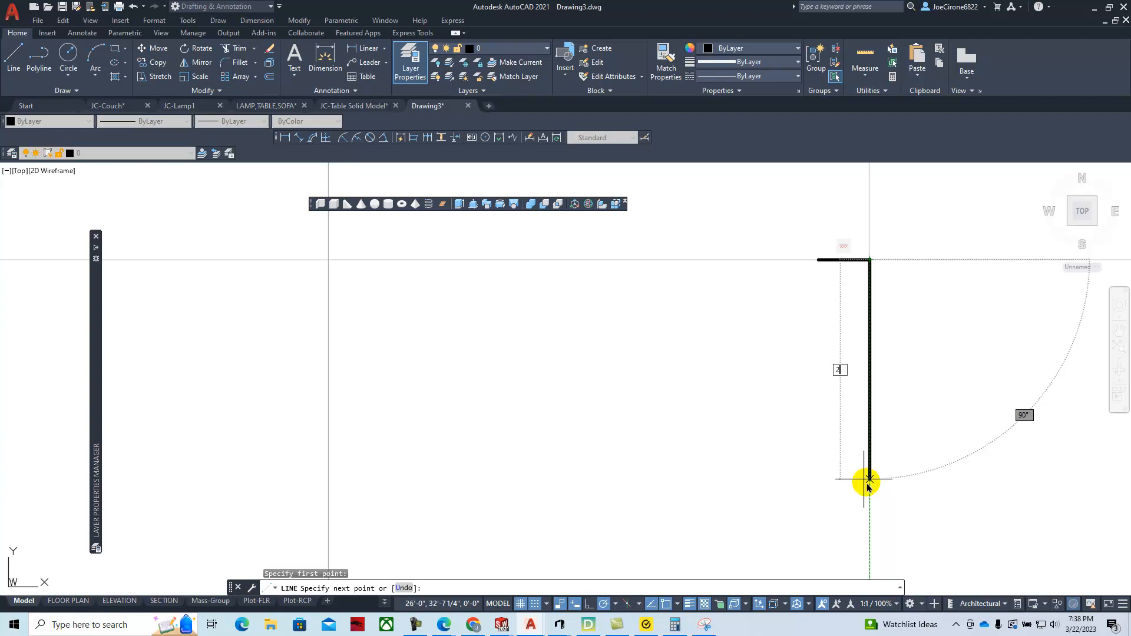
type("'7")
key("Return")
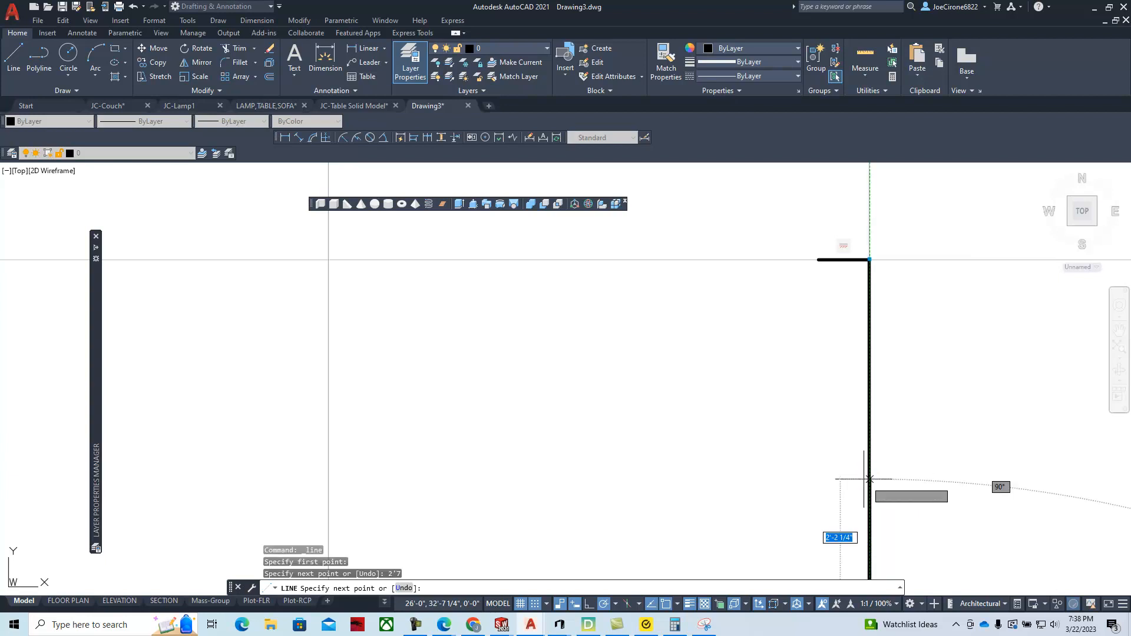
Draw a 2.5-inch horizontal line at 180° from the lower end of the vertical line and finish the Line command.
scroll(870, 479, "down", 4)
middle_click_drag(861, 460, 713, 254)
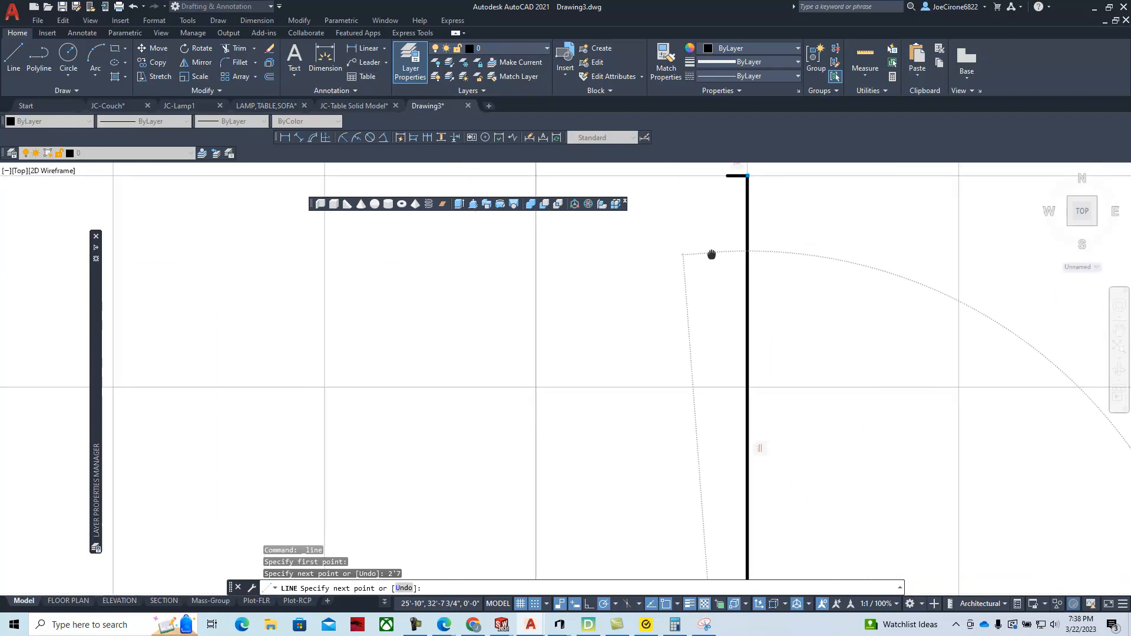
scroll(707, 280, "down", 2)
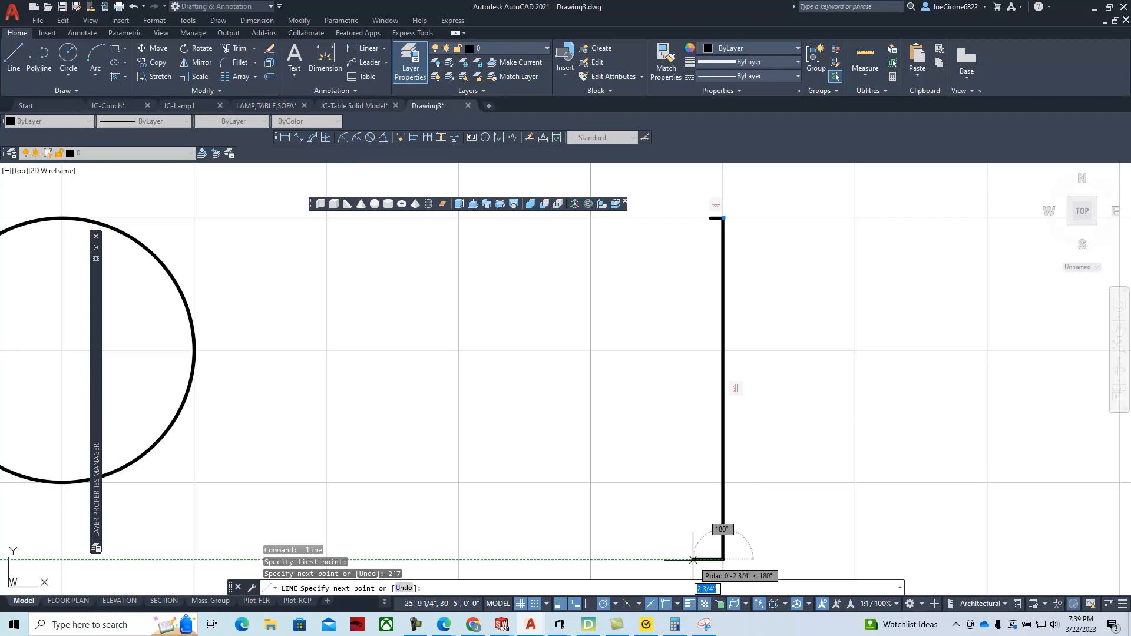
type("2")
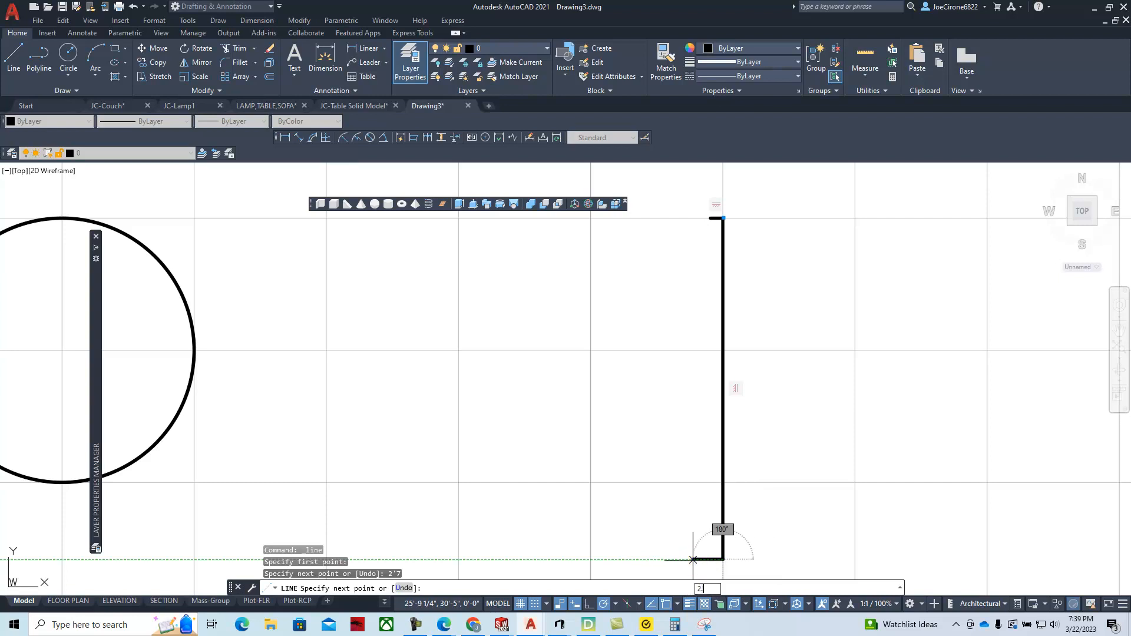
type(".5")
key("Return")
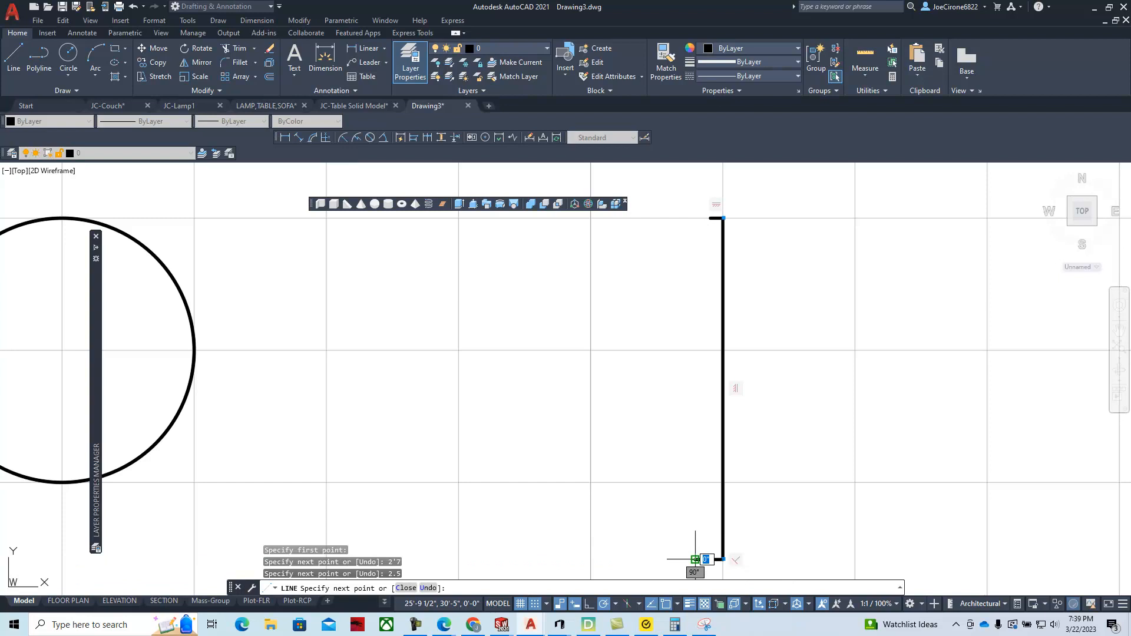
key("Escape")
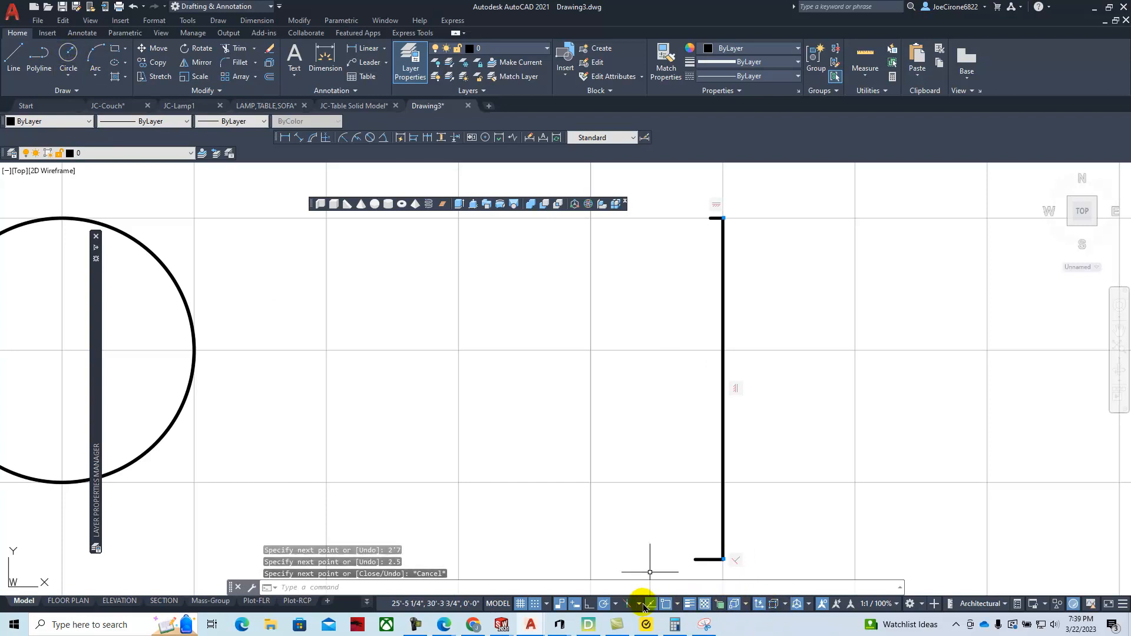
Turn on the Nearest running object snap.
left_click(677, 607)
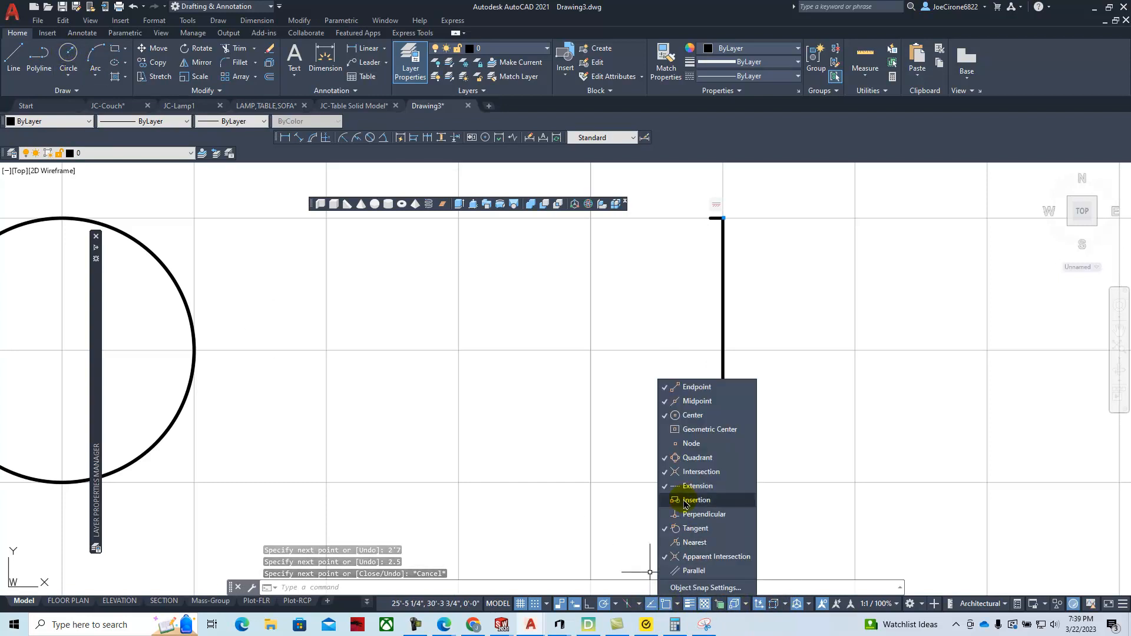
left_click(699, 543)
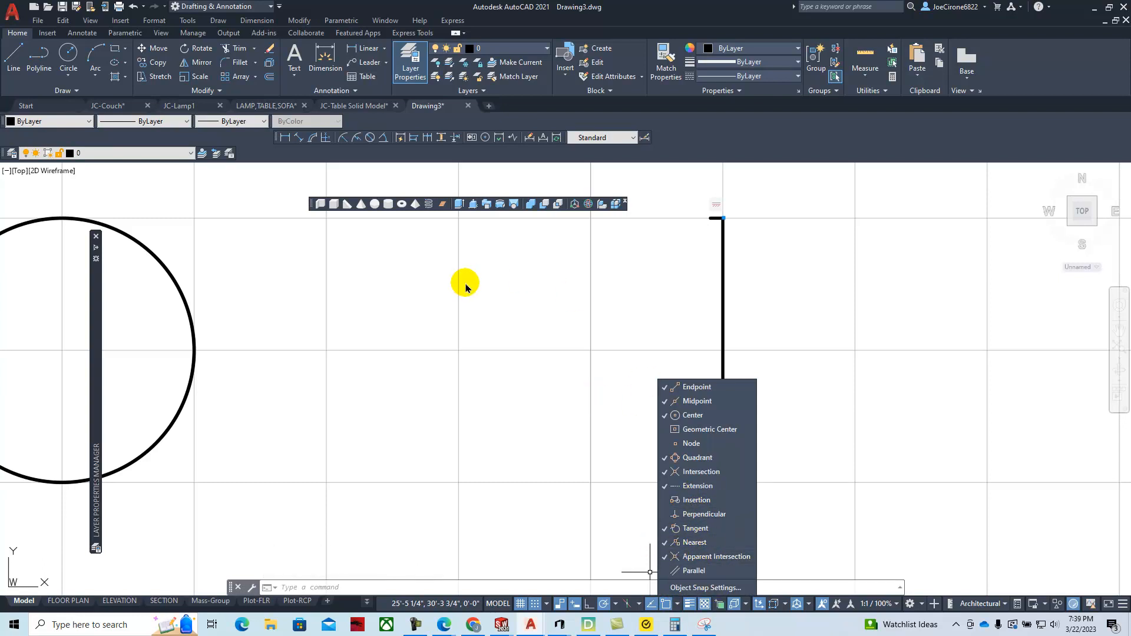
key("Escape")
key("Escape")
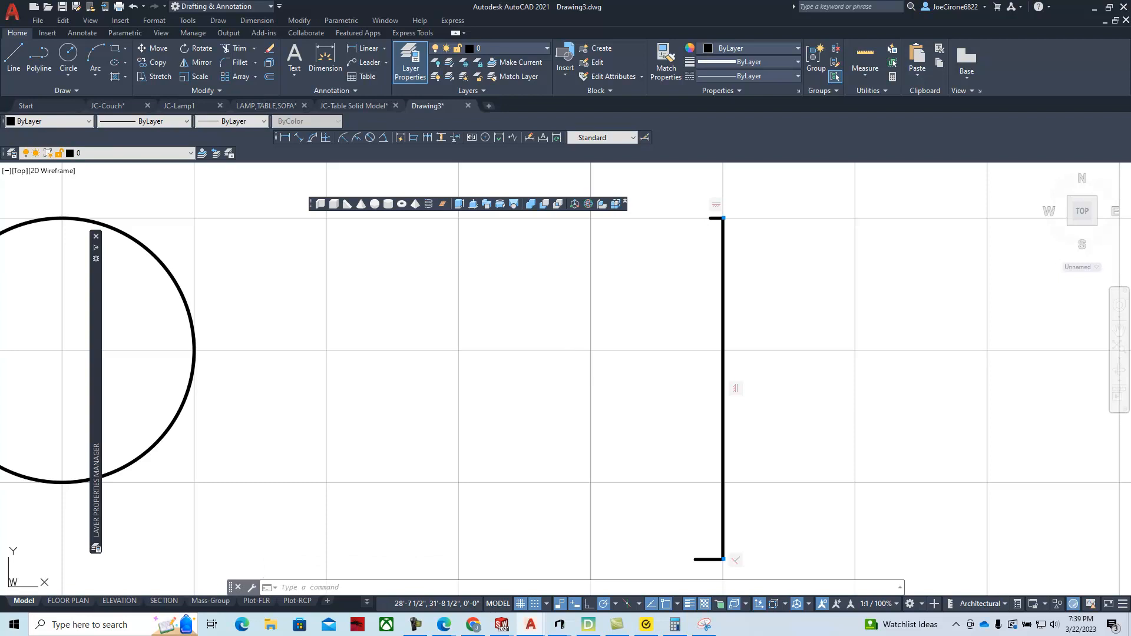
Consult the dimensioned table elevation and offset the profile's short top line 1'9" downward.
left_click(705, 632)
left_click_drag(837, 96, 595, 89)
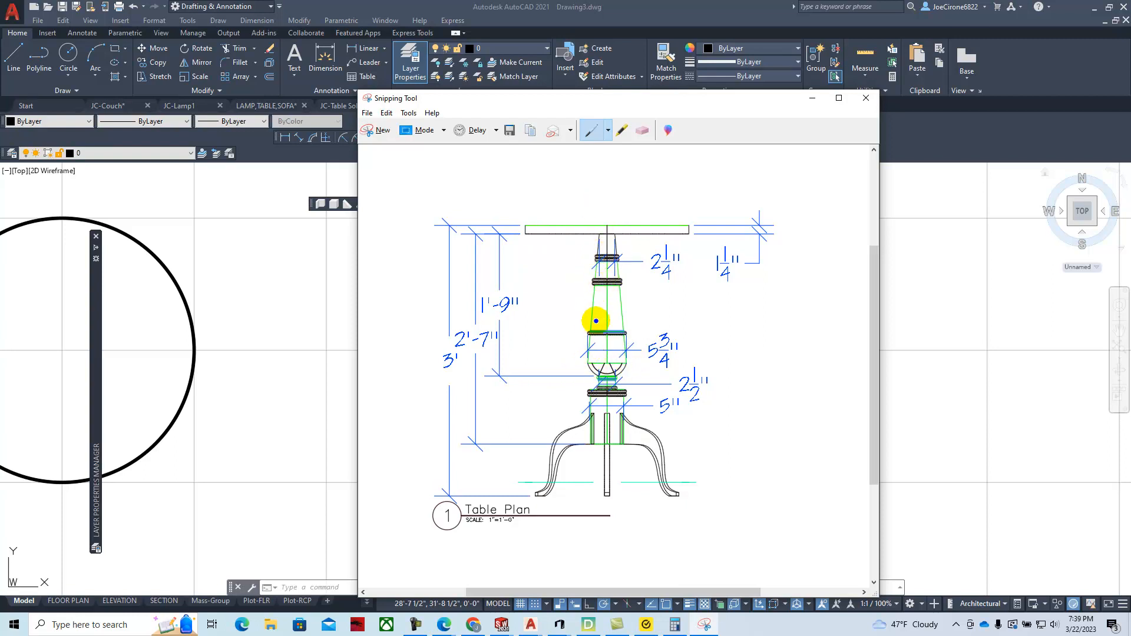
left_click_drag(623, 100, 1130, 84)
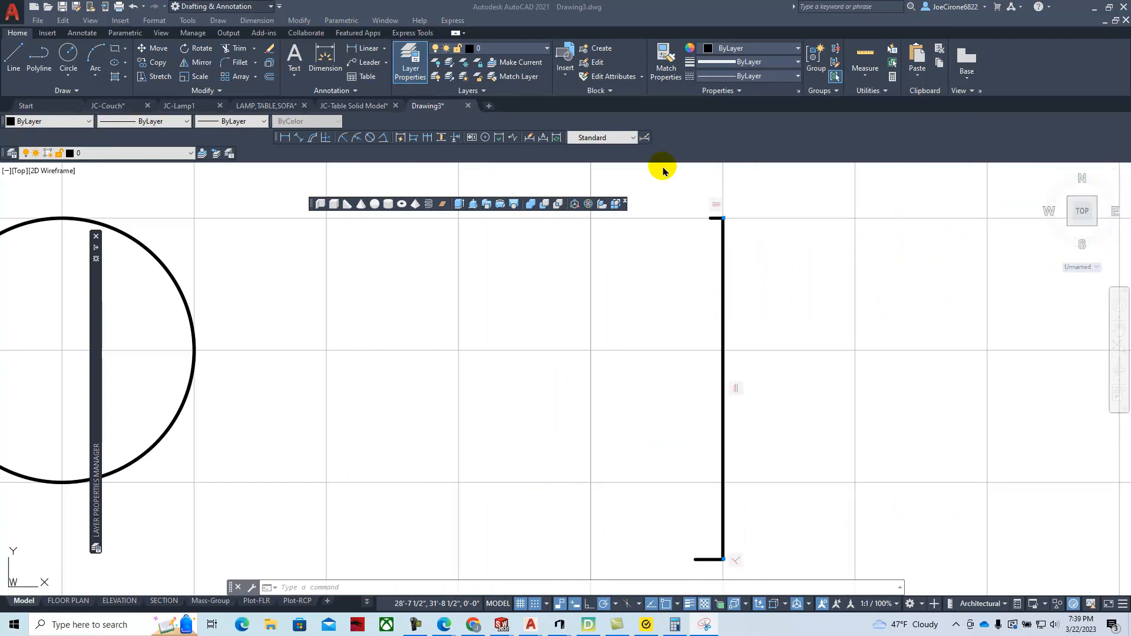
left_click(69, 54)
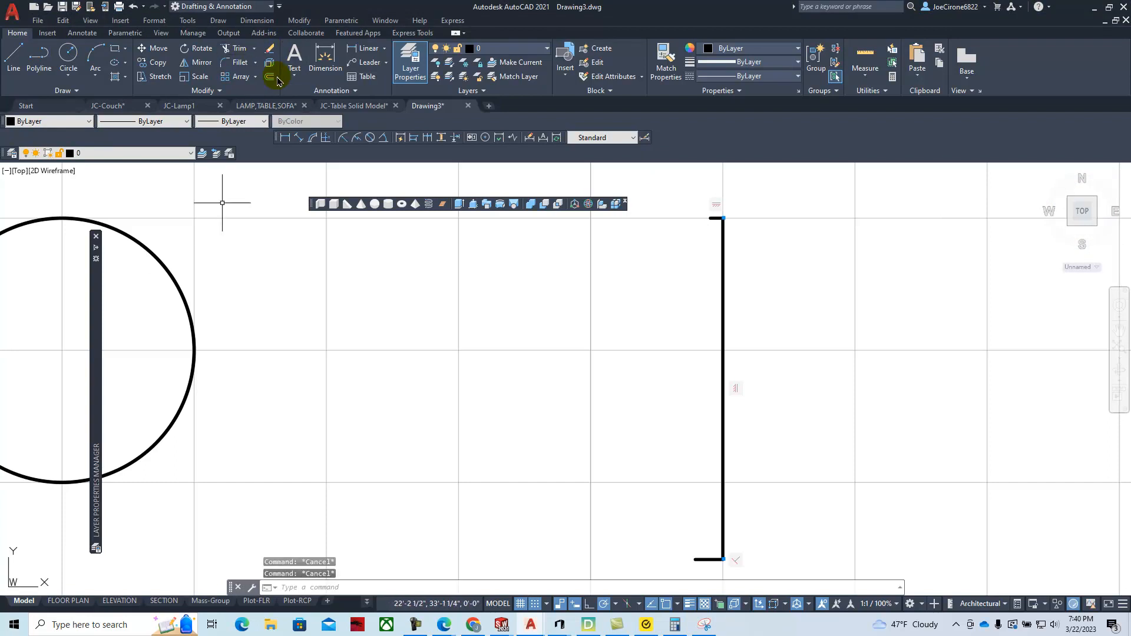
left_click(270, 76)
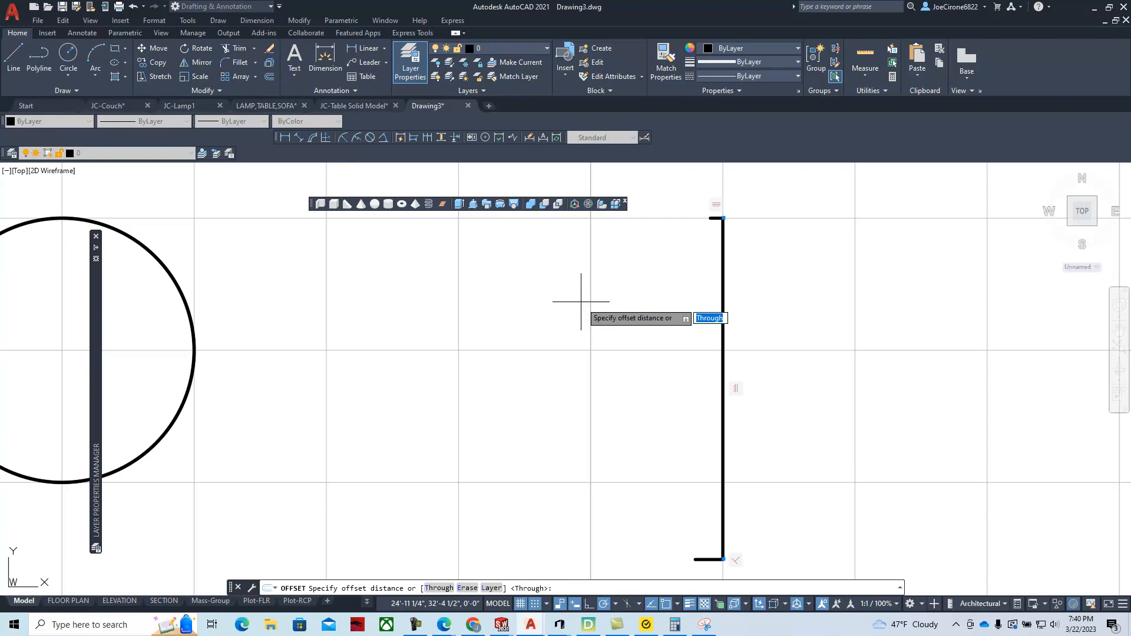
type("1'9")
key("Return")
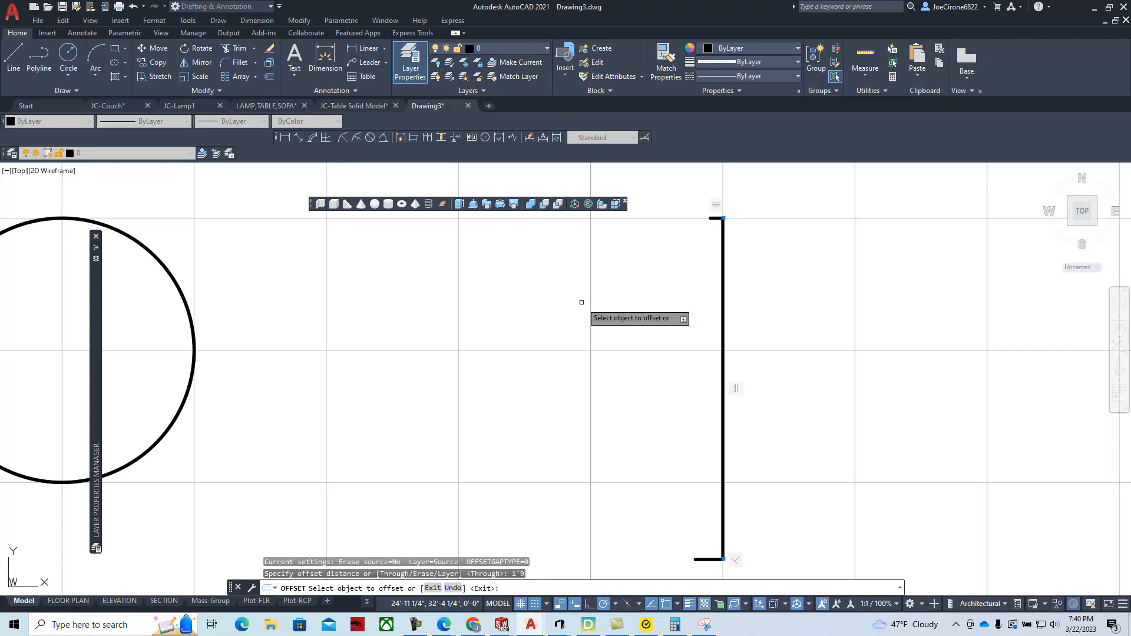
left_click(715, 217)
left_click(675, 362)
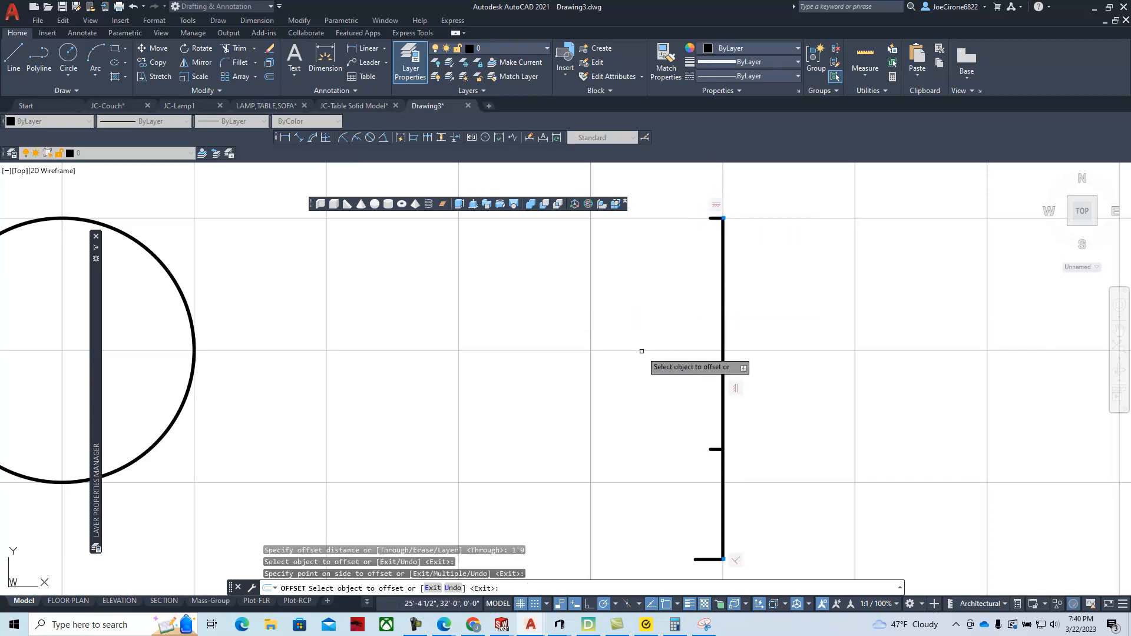
key("Escape")
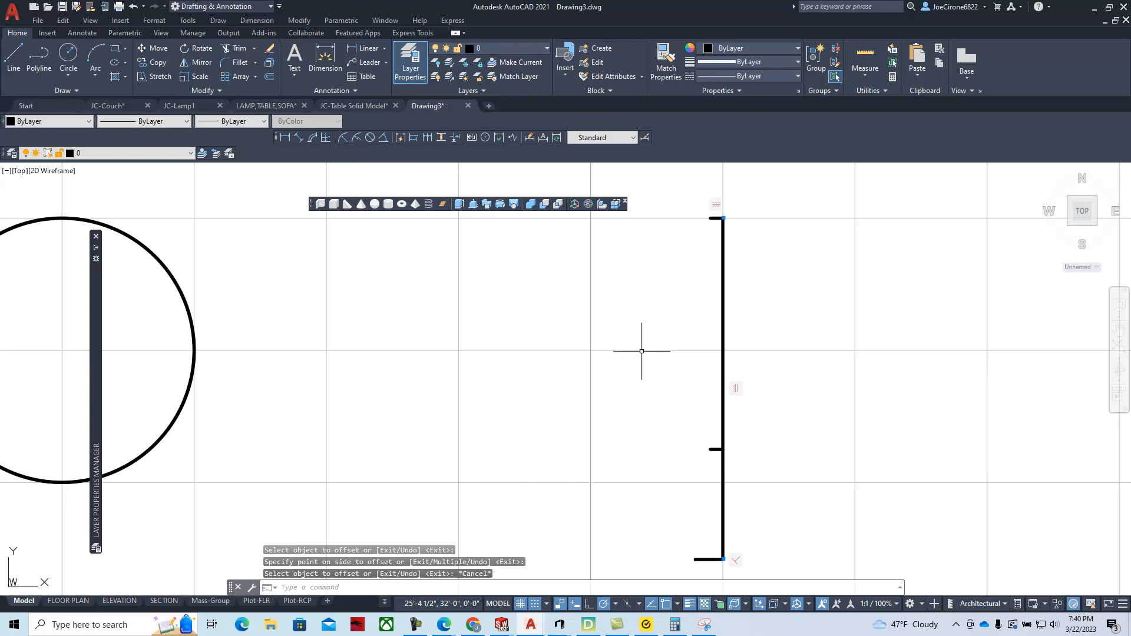
Draw a circle of radius 2.5 inches centered where the offset line meets the vertical axis line.
left_click(68, 54)
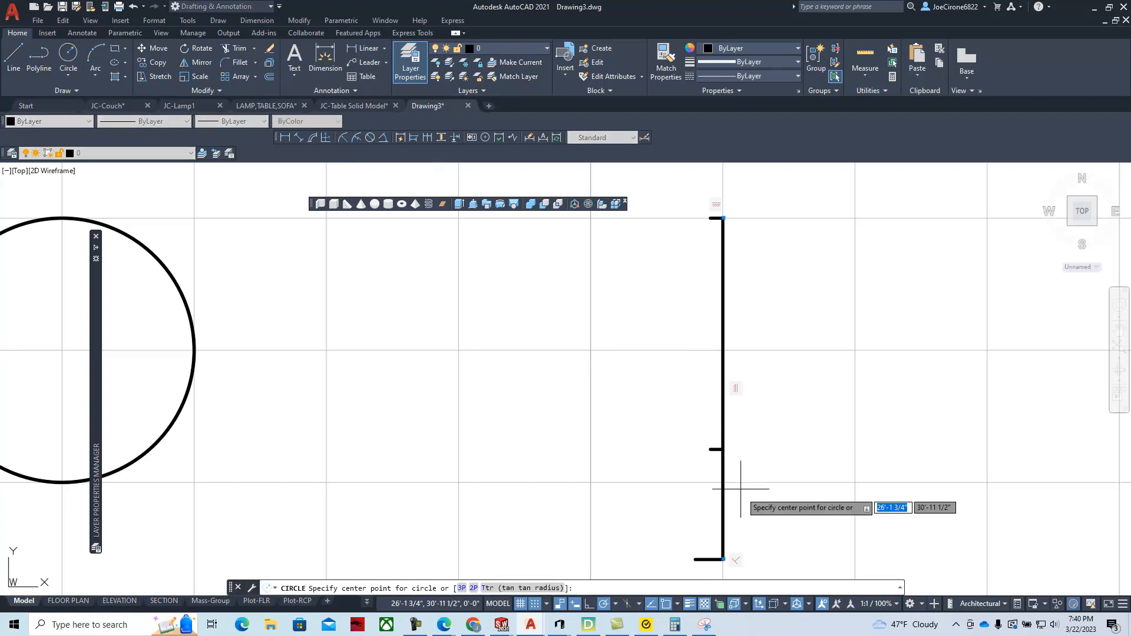
left_click(725, 449)
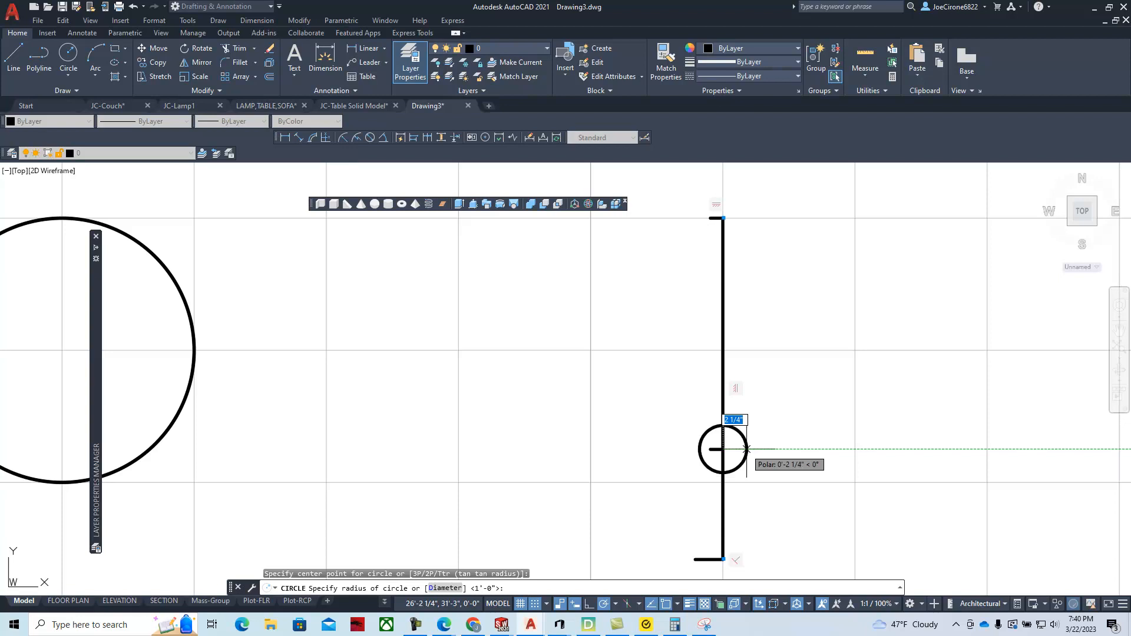
type("2.")
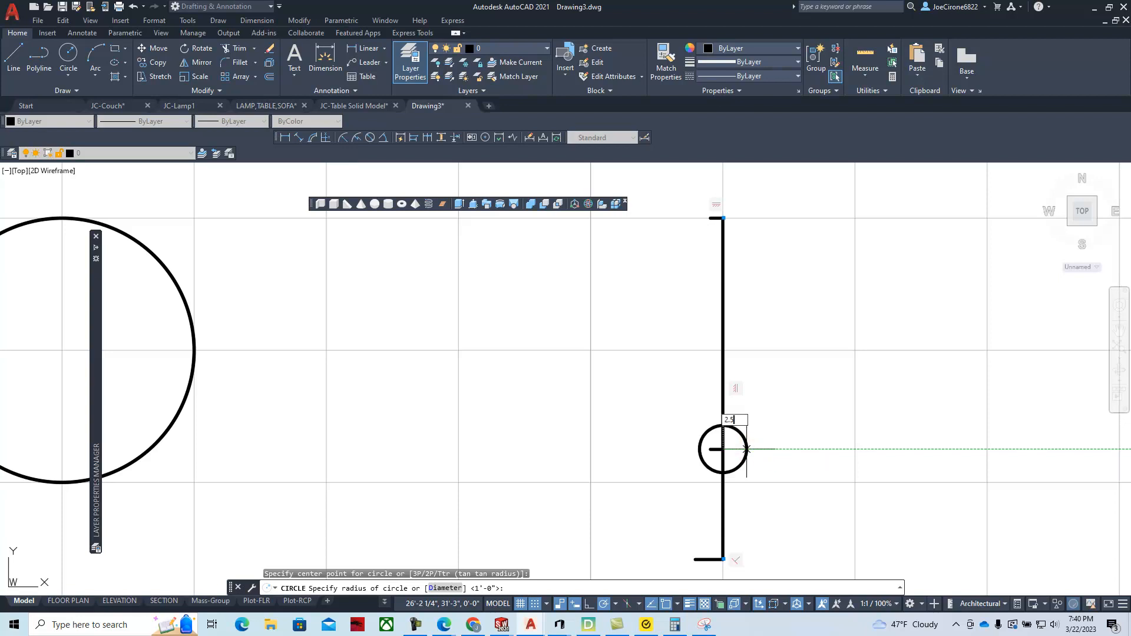
type("5")
key("Return")
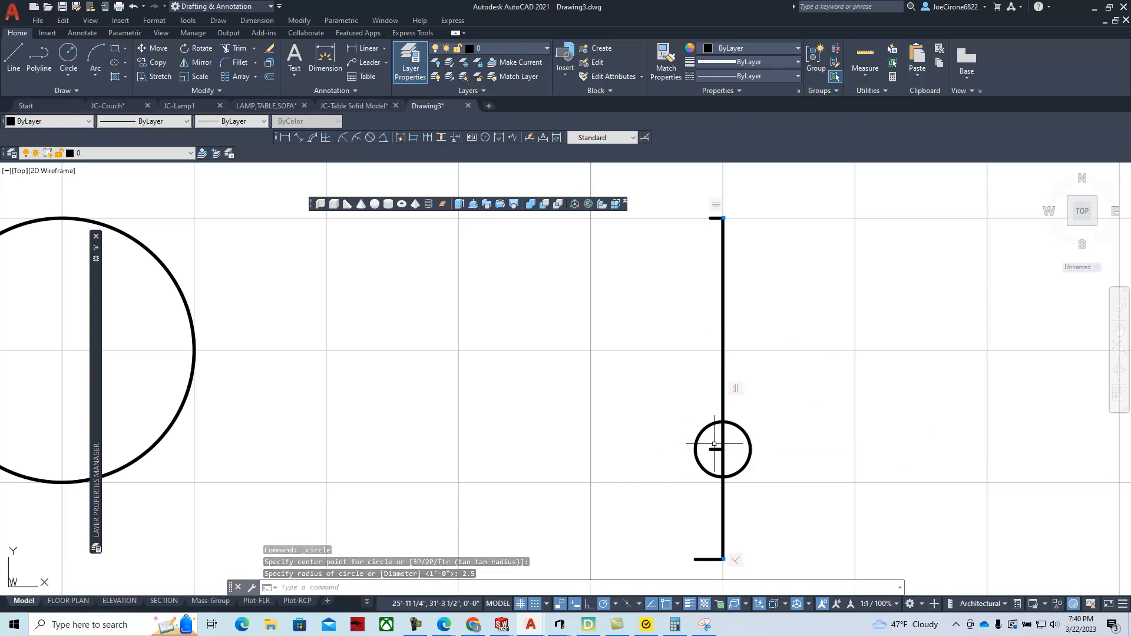
Draw a line from the free end of the top line tangent to the west side of the circle.
left_click(9, 66)
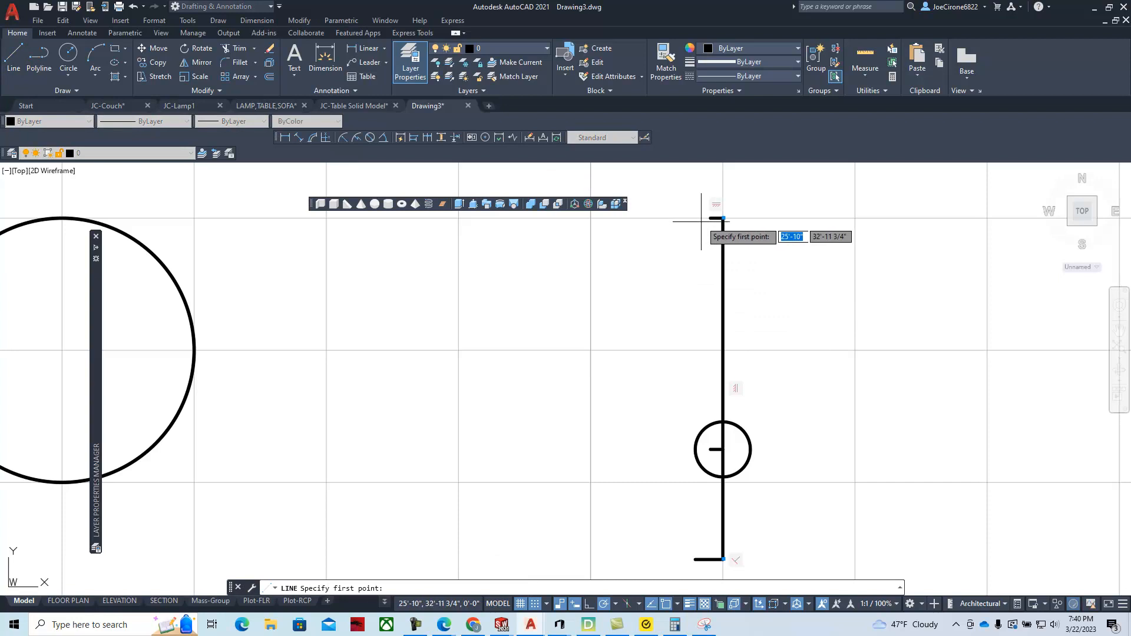
left_click(711, 218)
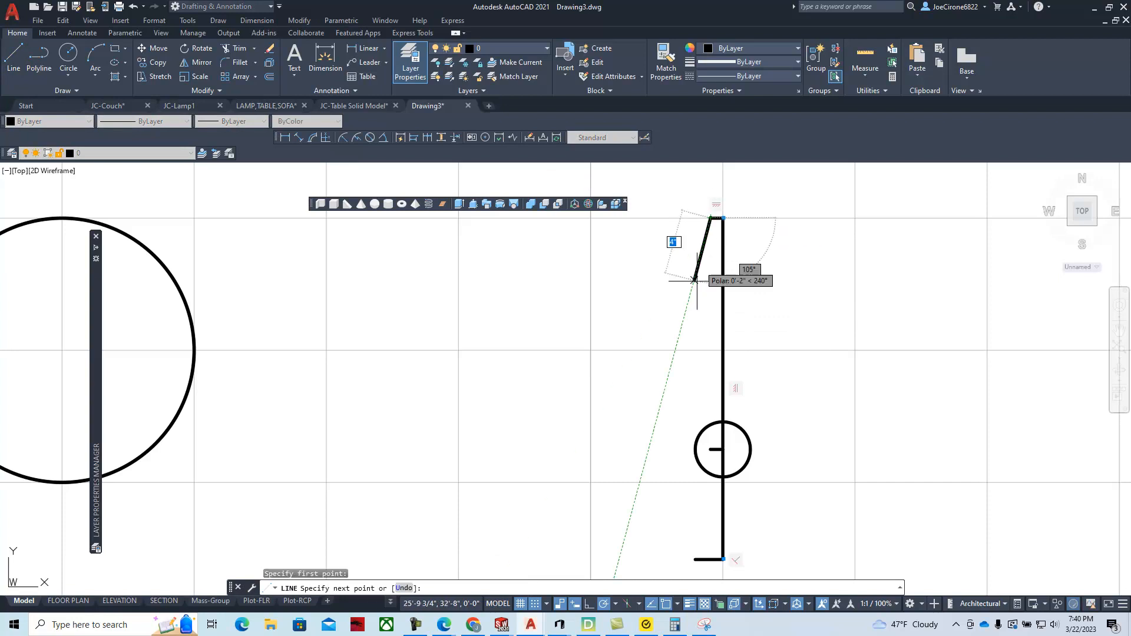
right_click(688, 439, "shift")
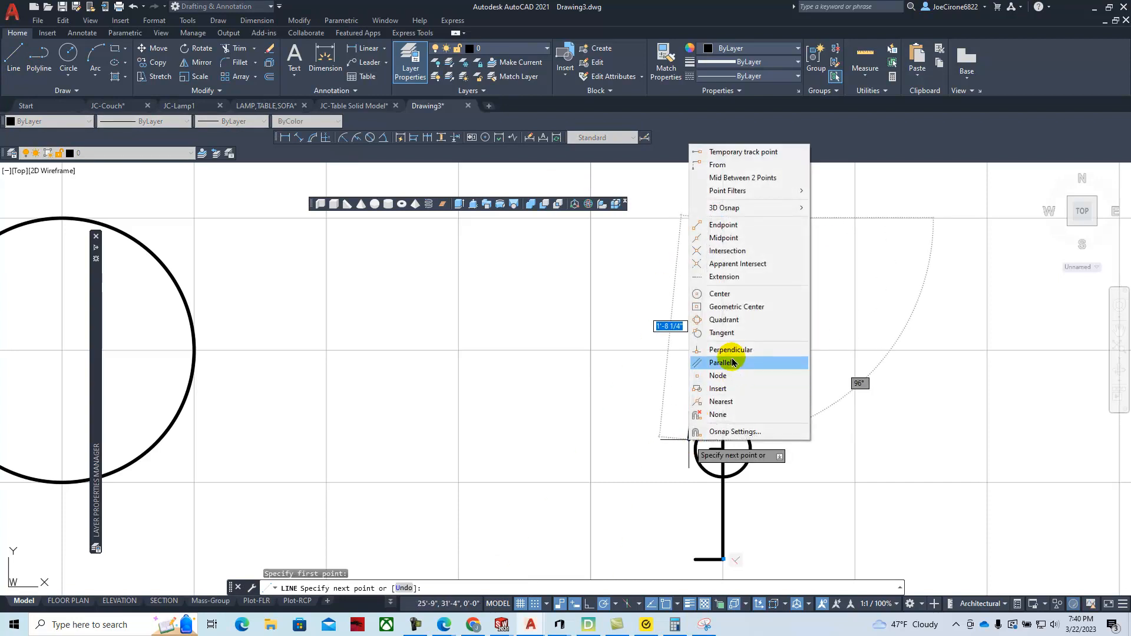
left_click(735, 339)
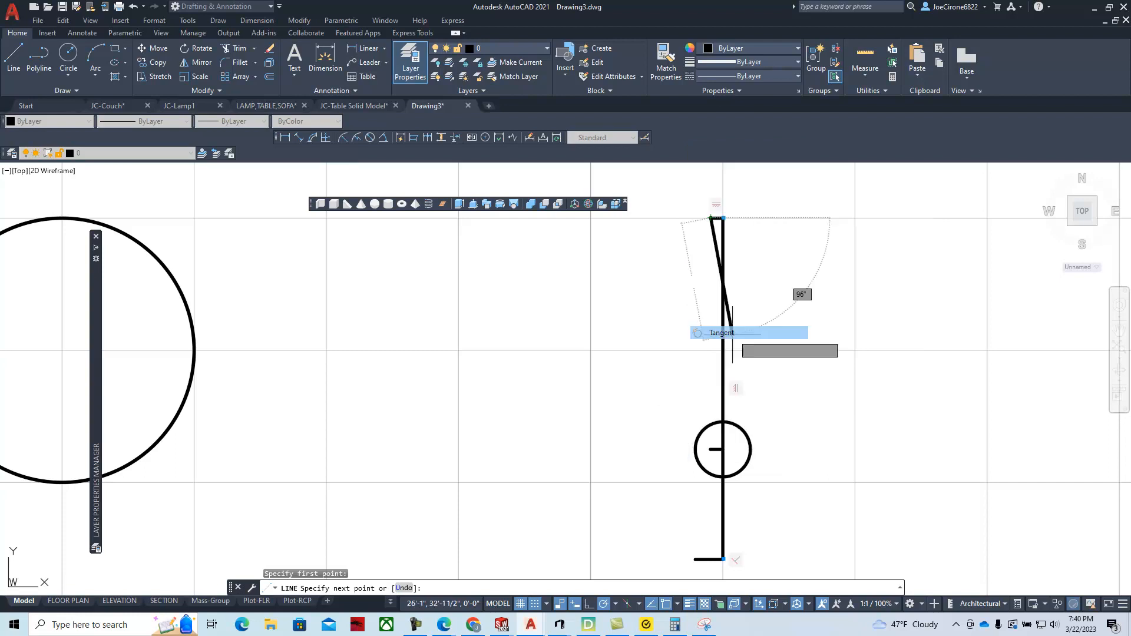
left_click(700, 451)
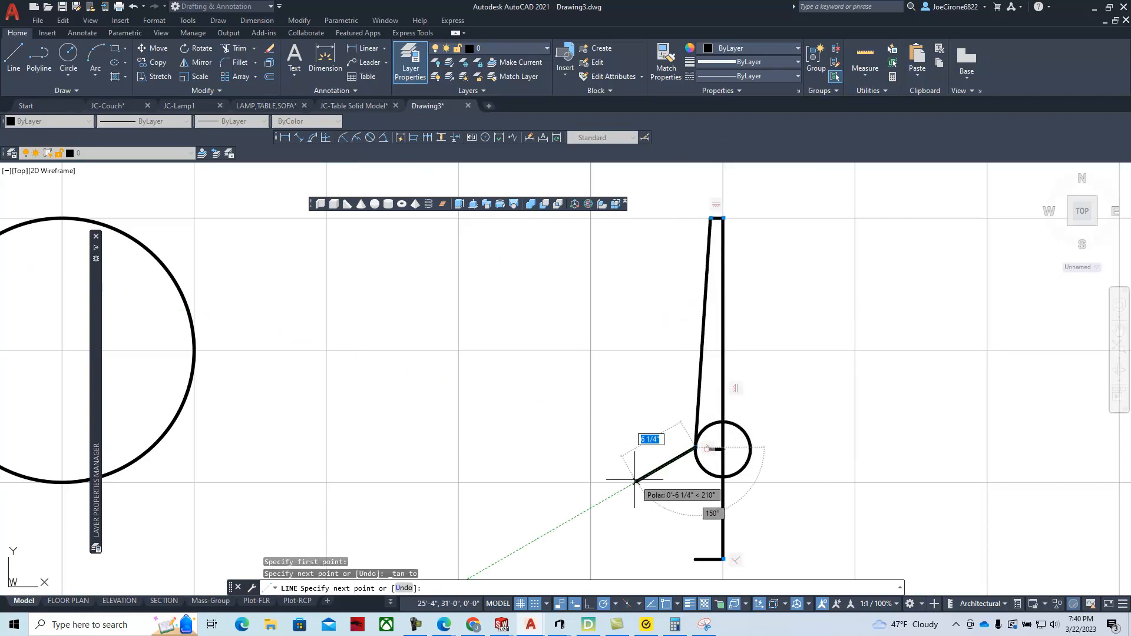
key("Escape")
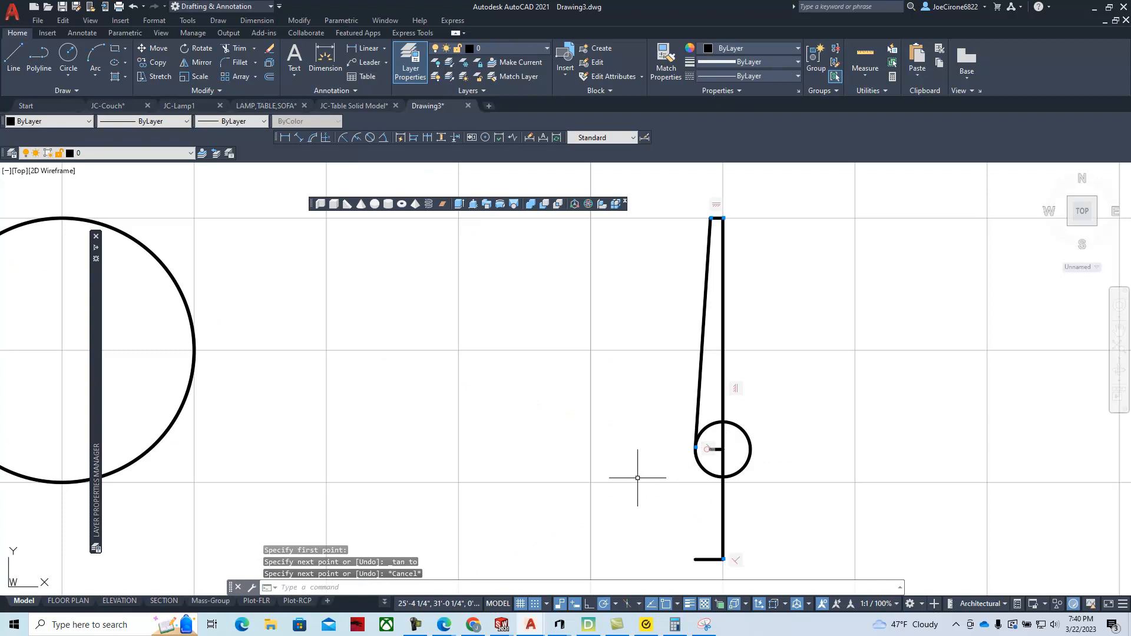
Trim away the circle's upper arc between the tangent line and the vertical axis line.
scroll(723, 489, "up", 4)
scroll(674, 406, "down", 4)
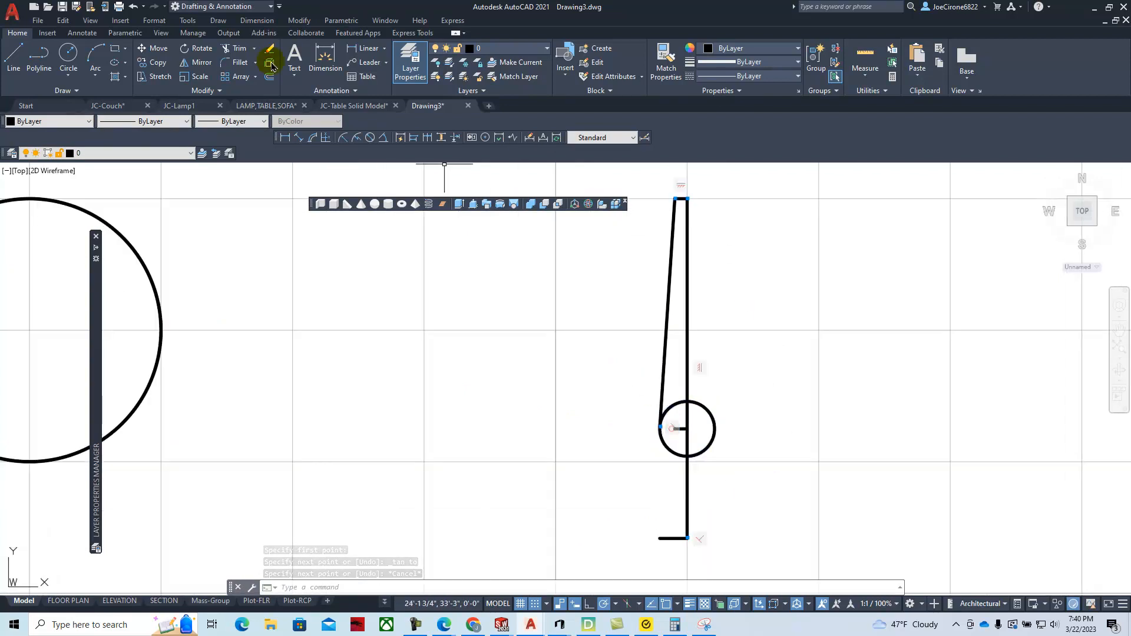
left_click(236, 48)
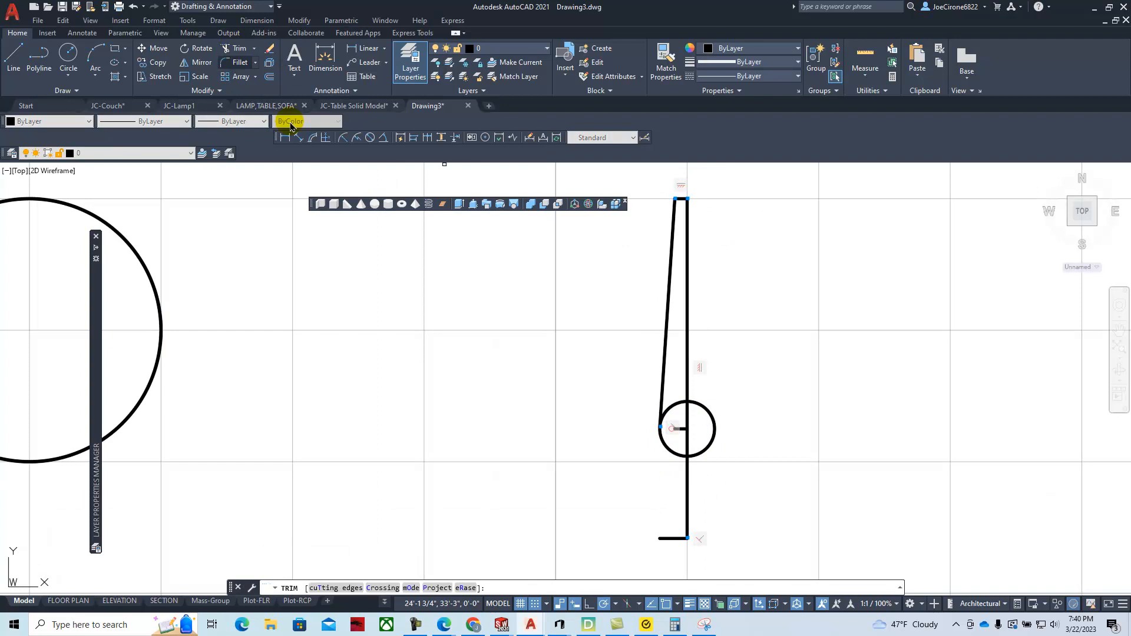
left_click(676, 404)
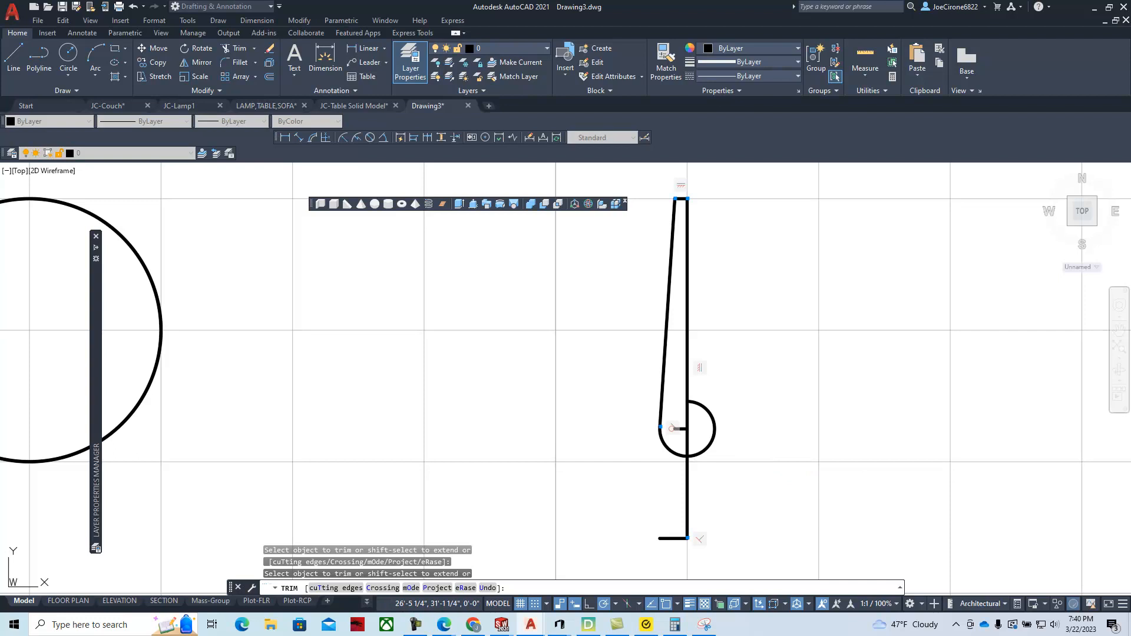
left_click(672, 429)
key("Return")
scroll(663, 348, "down", 2)
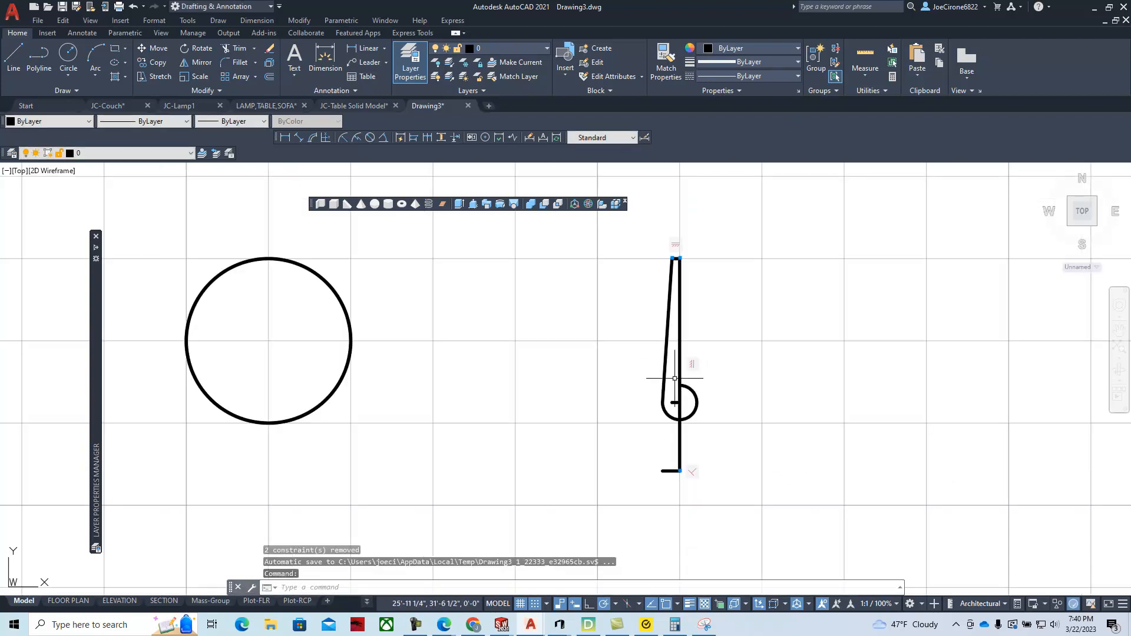
scroll(684, 389, "up", 4)
middle_click_drag(653, 342, 655, 399)
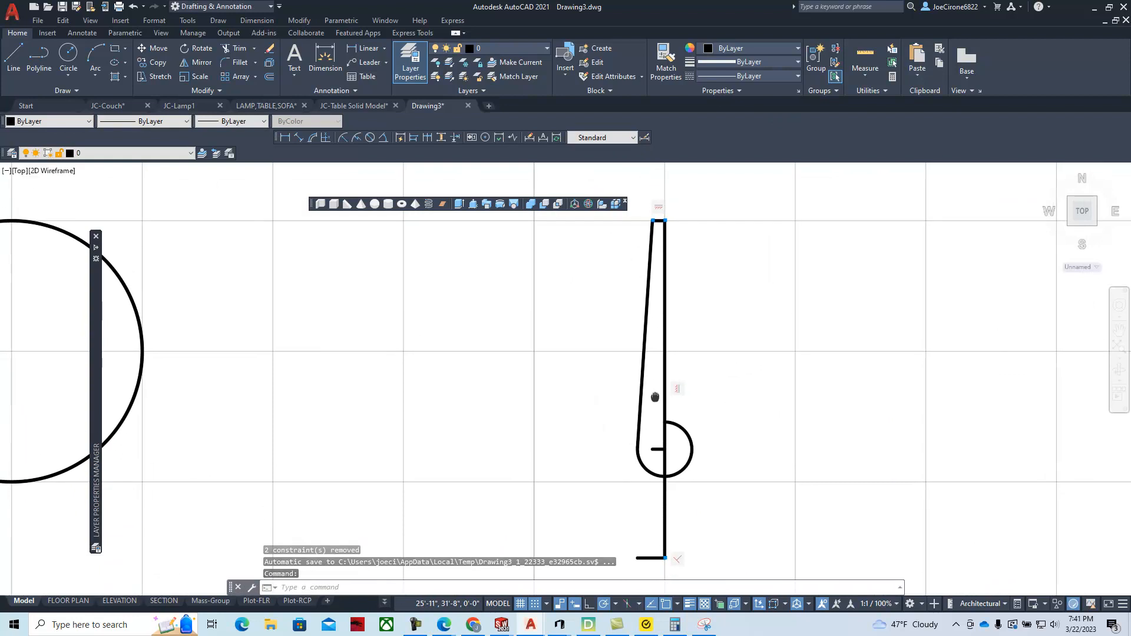
Add a vertical linear dimension from the short top line's free end to the offset line's free end, placed west of the profile.
left_click(286, 138)
left_click(653, 222)
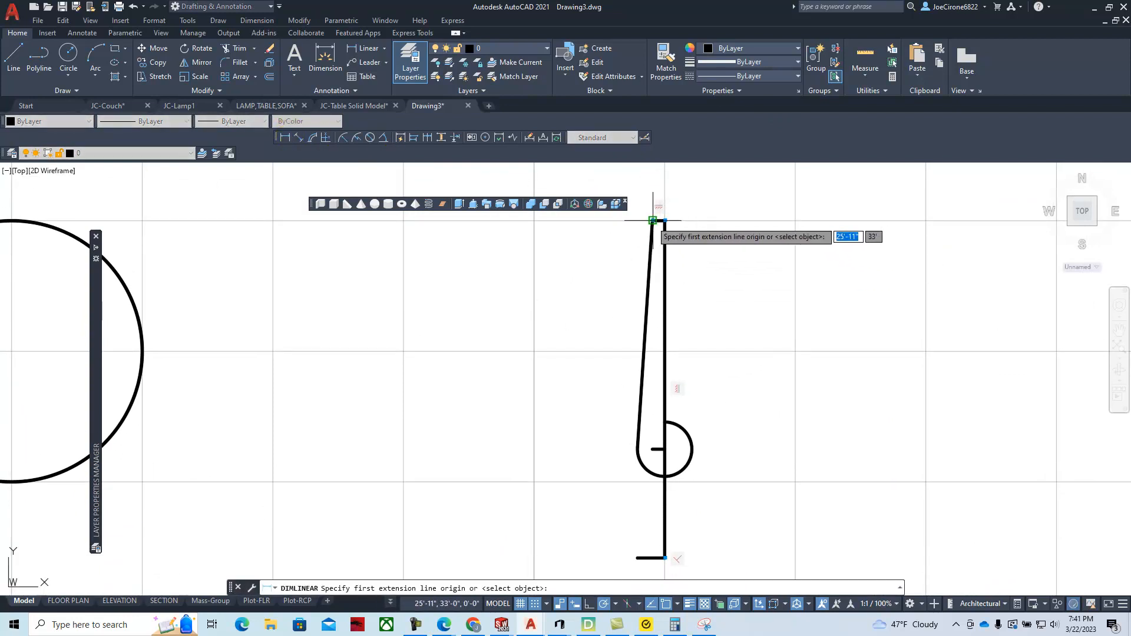
left_click(653, 449)
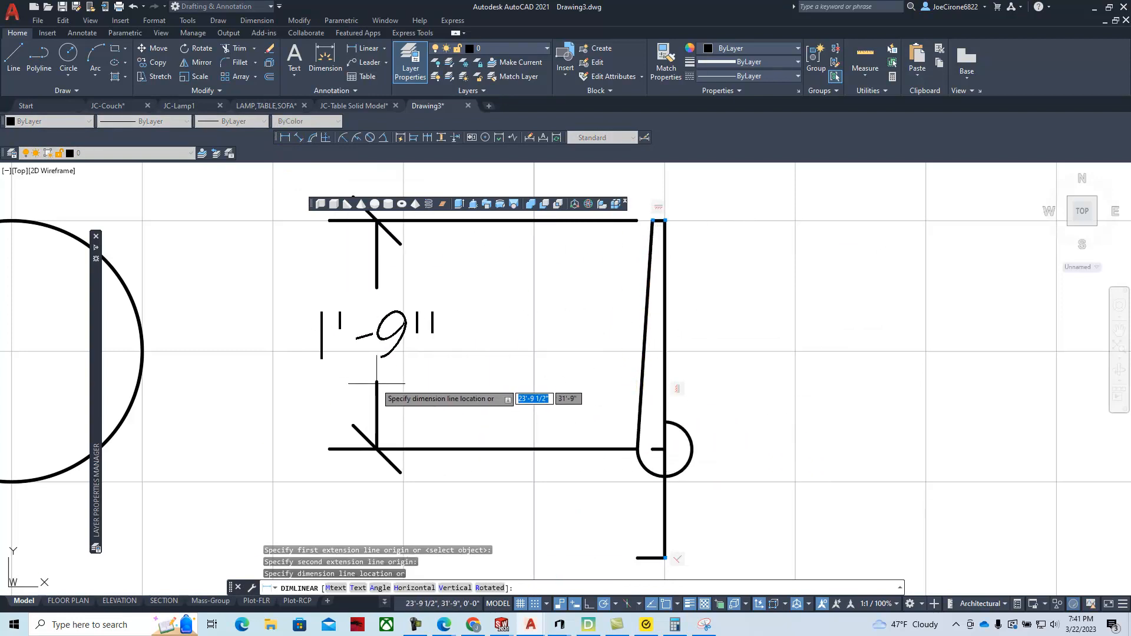
left_click(376, 392)
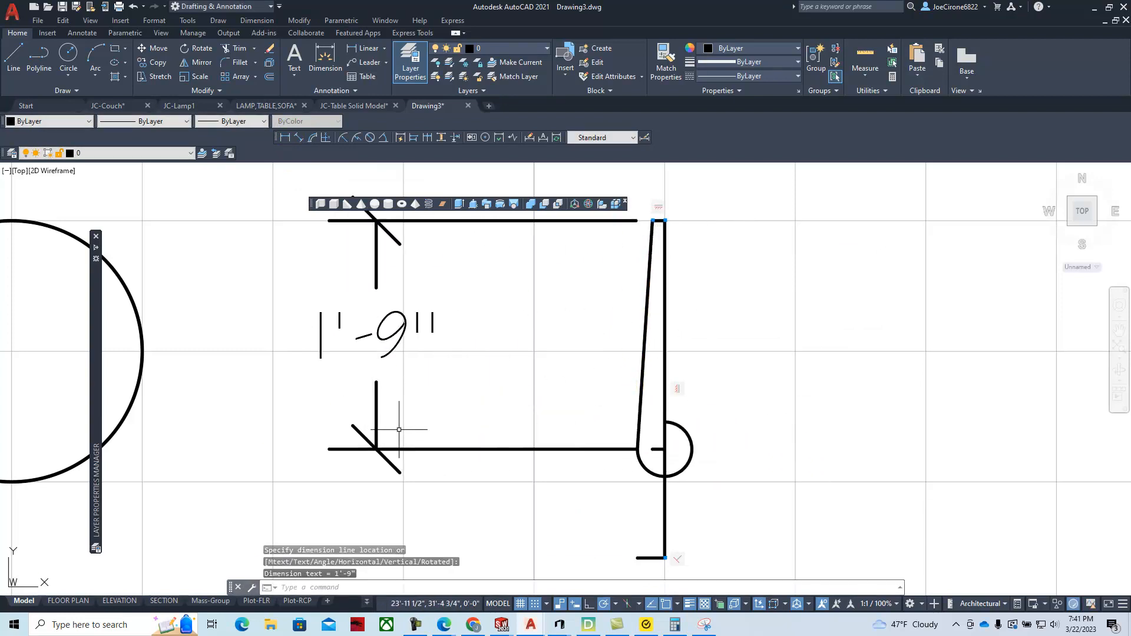
key("Escape")
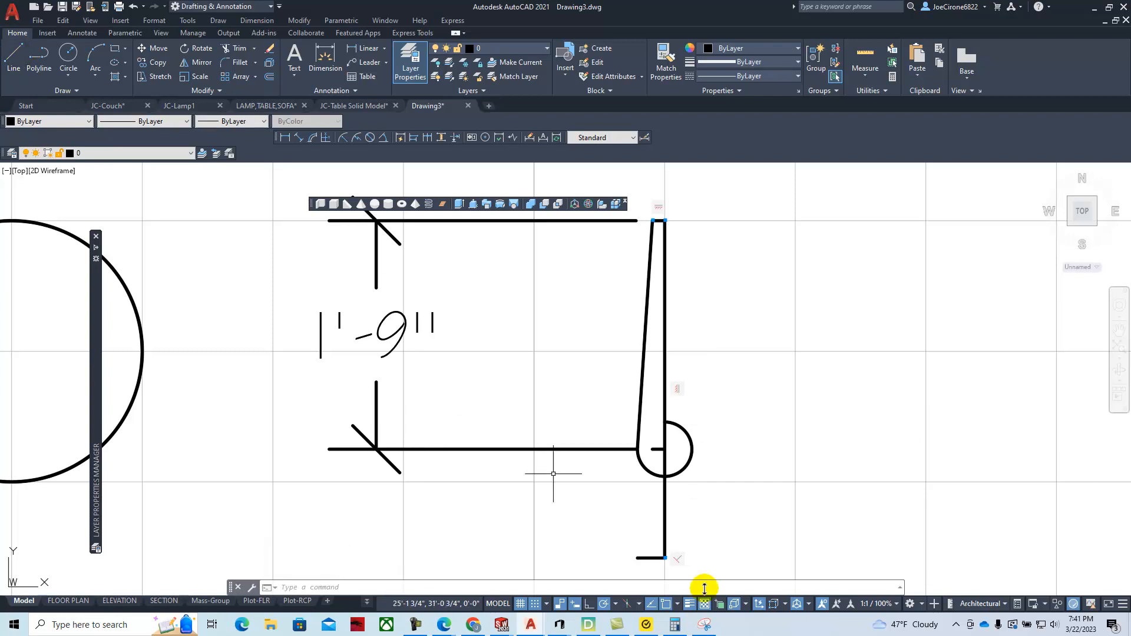
Offset the vertical axis line 1.125 inches to the west.
scroll(648, 510, "up", 4)
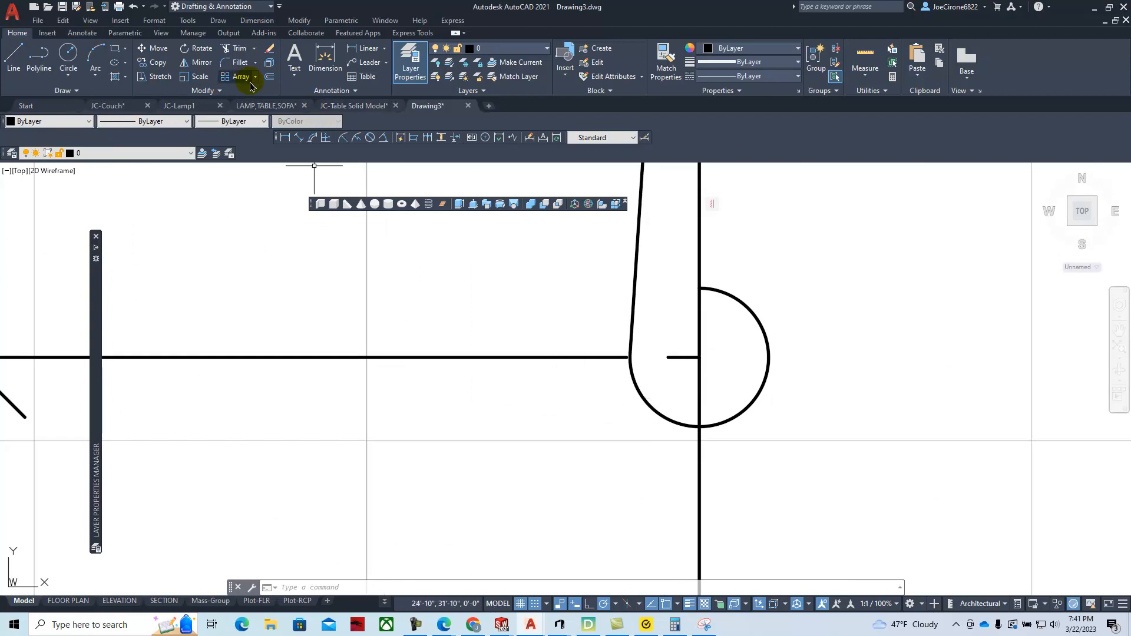
left_click(268, 78)
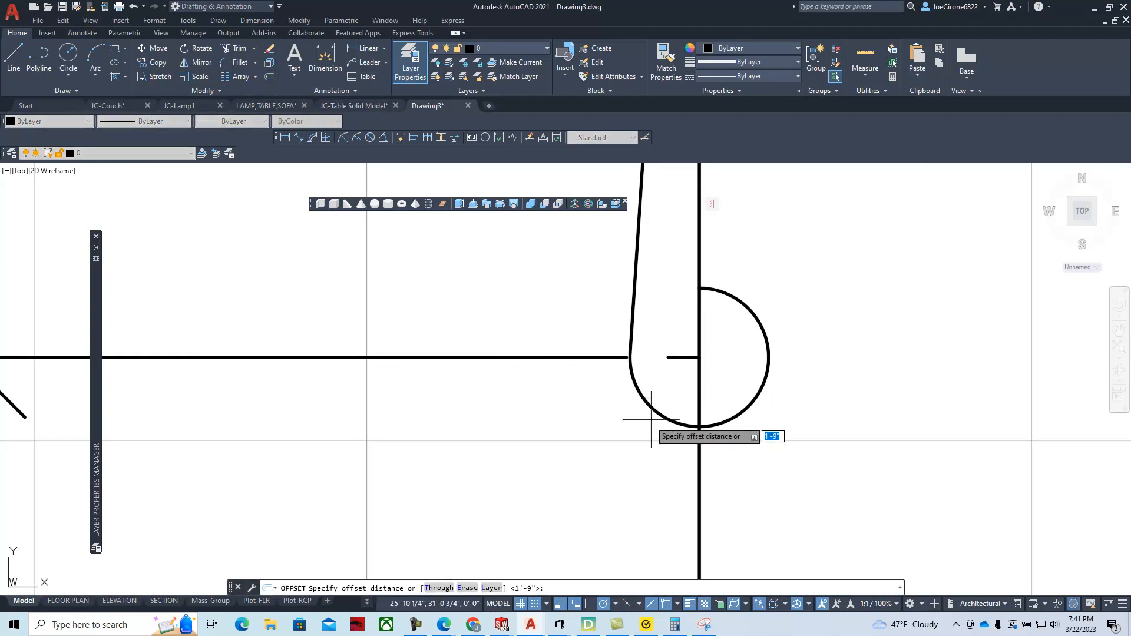
scroll(651, 419, "down", 4)
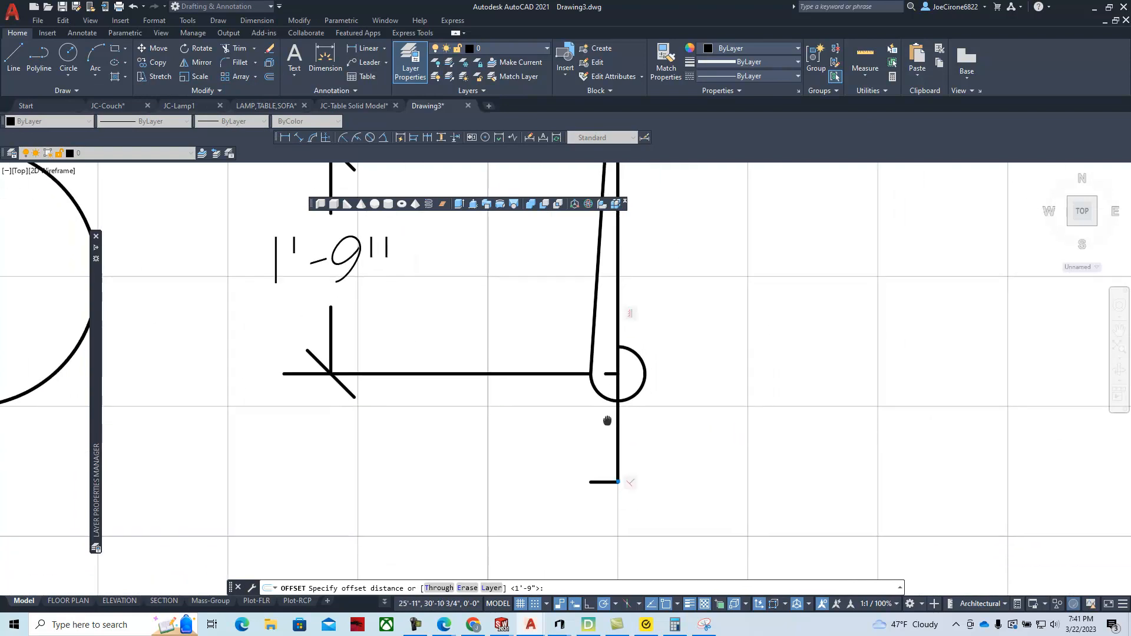
left_click(165, 55)
left_click(272, 78)
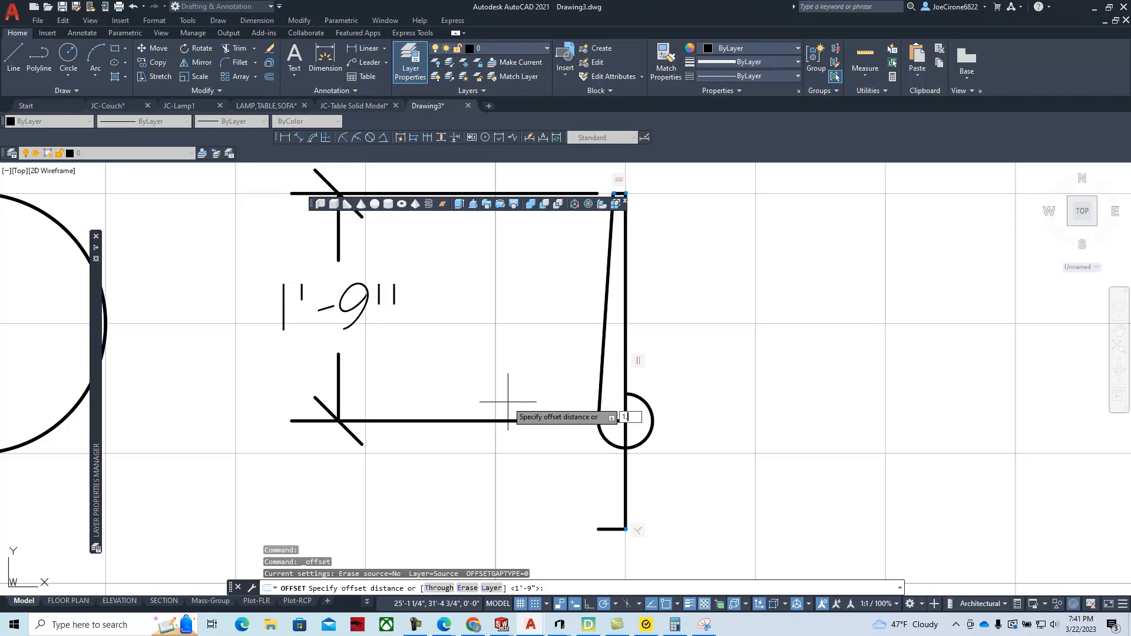
key("Return")
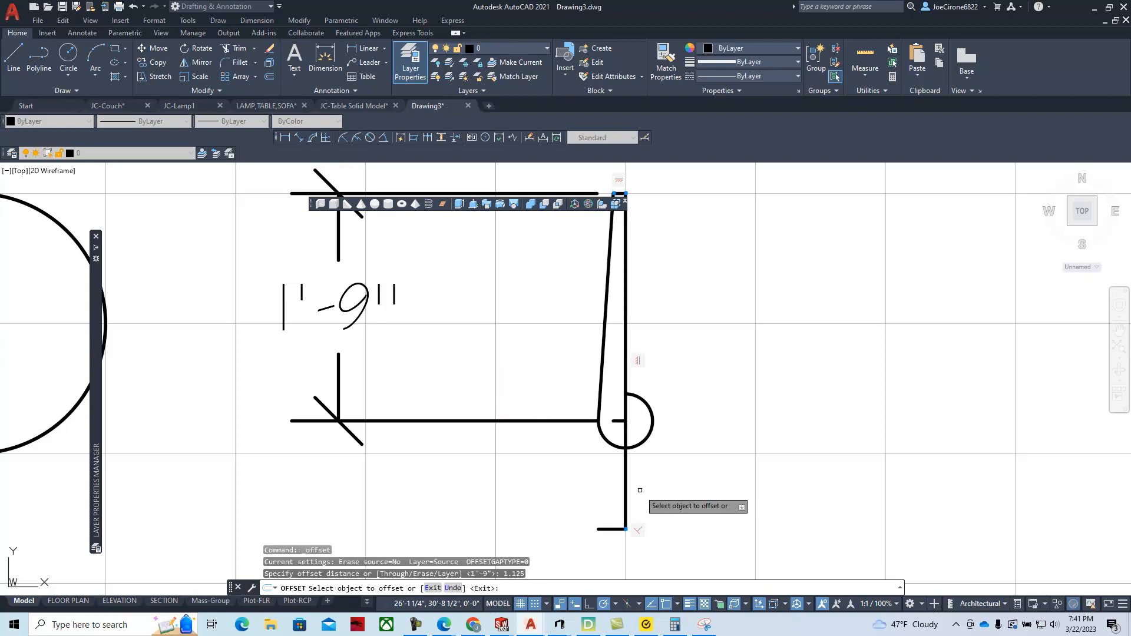
left_click(626, 468)
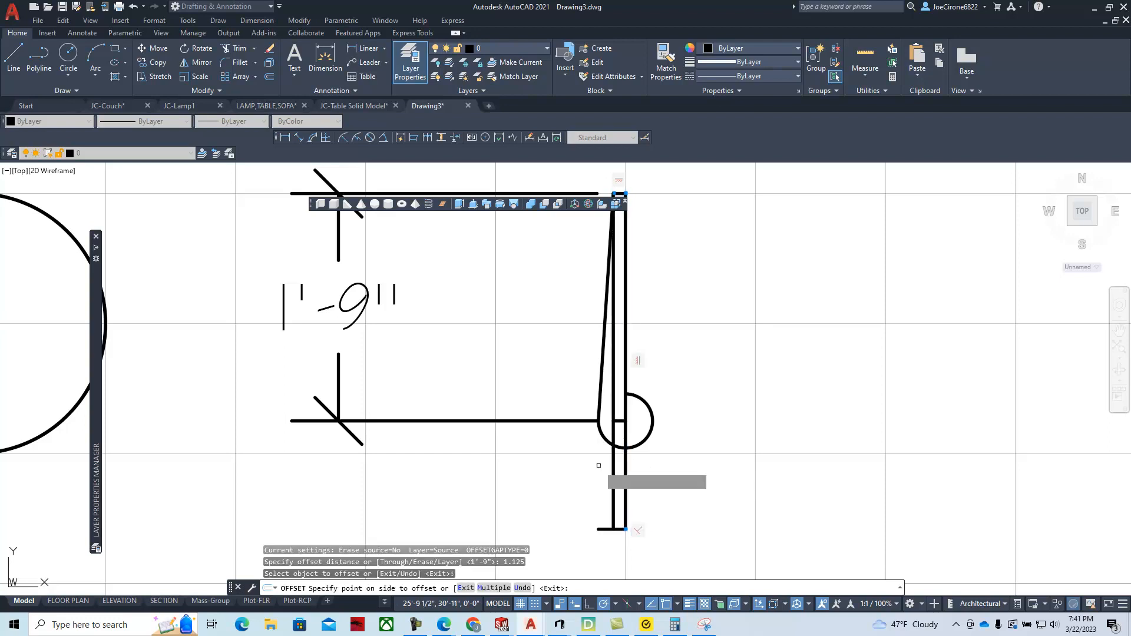
left_click(615, 464)
key("Return")
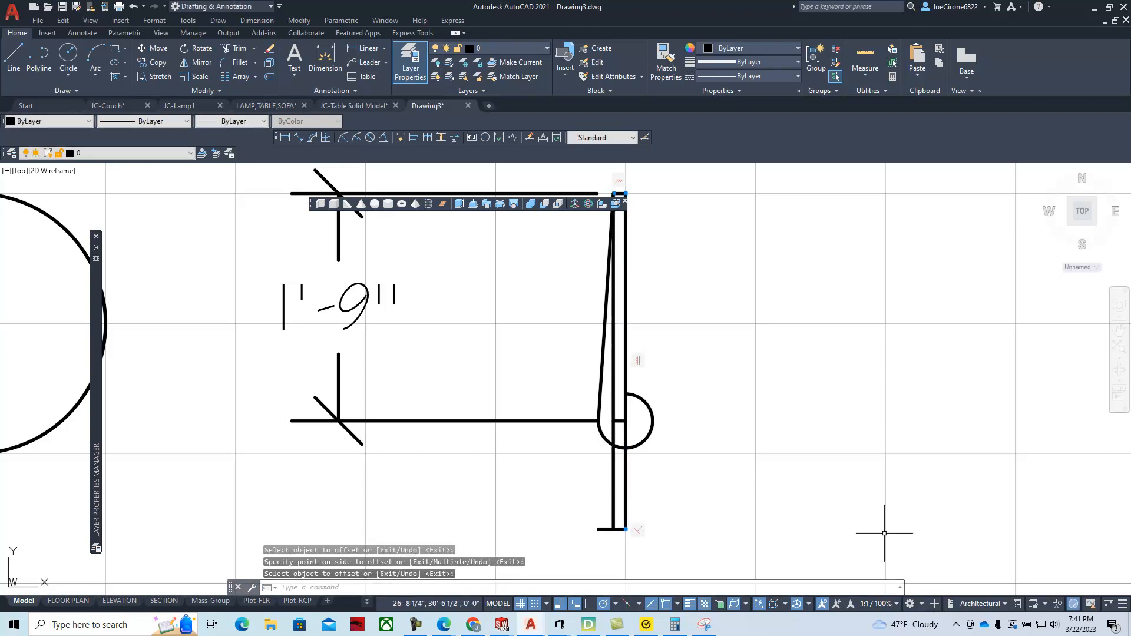
Trim the new offset line inside the circle and erase its remaining piece above, keeping only the part below the circle.
mouse_move(1130, 112)
left_mouse_down()
mouse_move(732, 153)
mouse_move(922, 118)
mouse_move(1130, 112)
left_mouse_up()
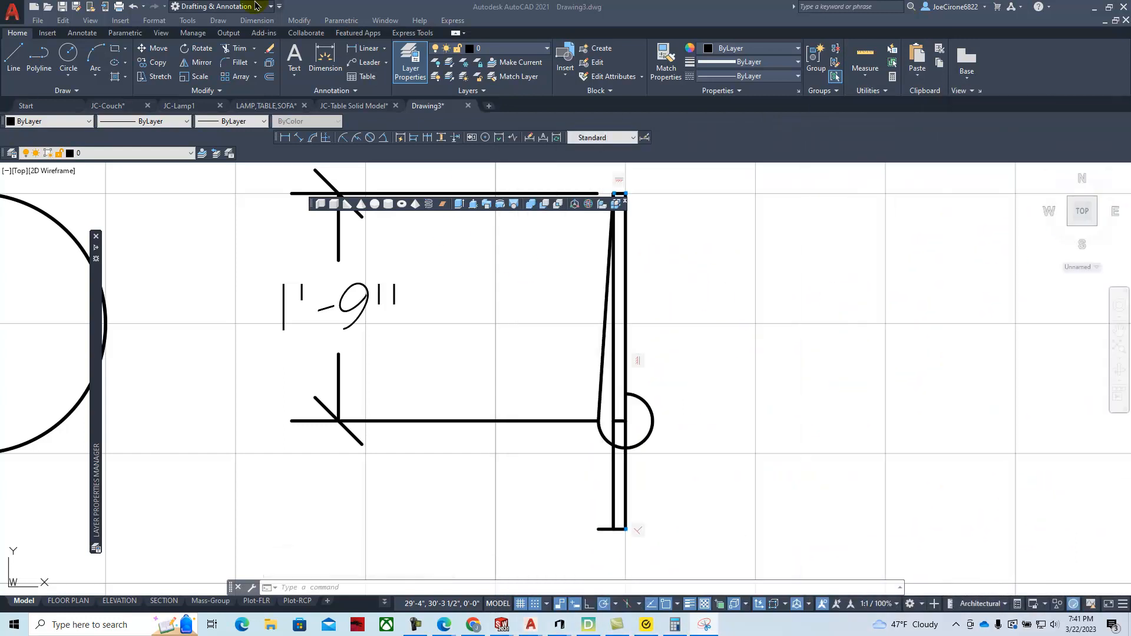
left_click(234, 49)
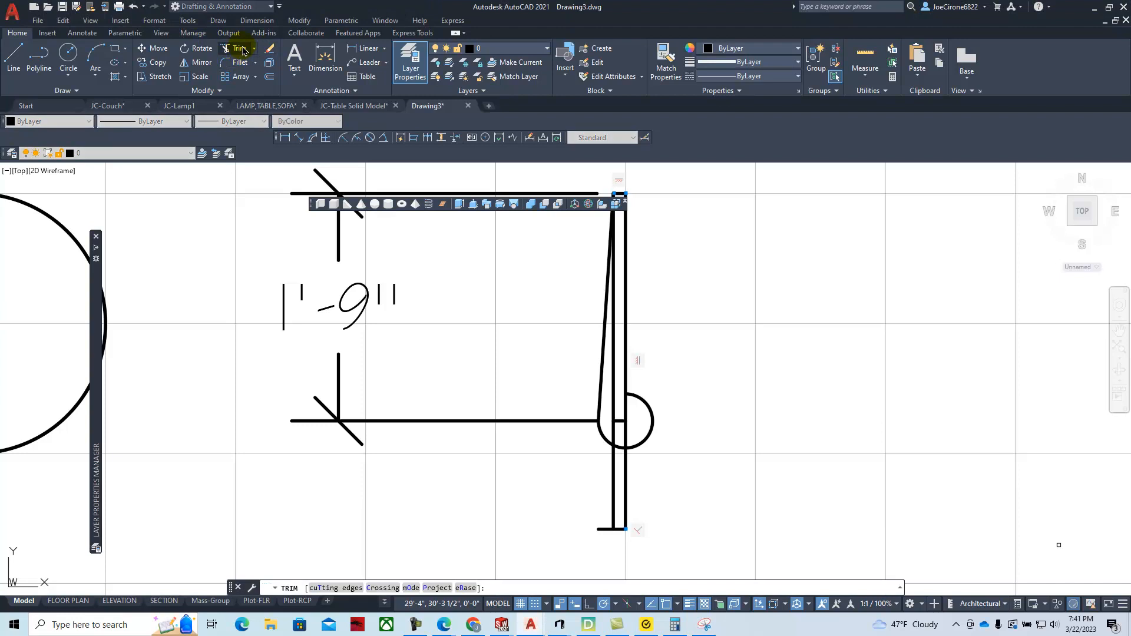
left_click(613, 435)
key("Escape")
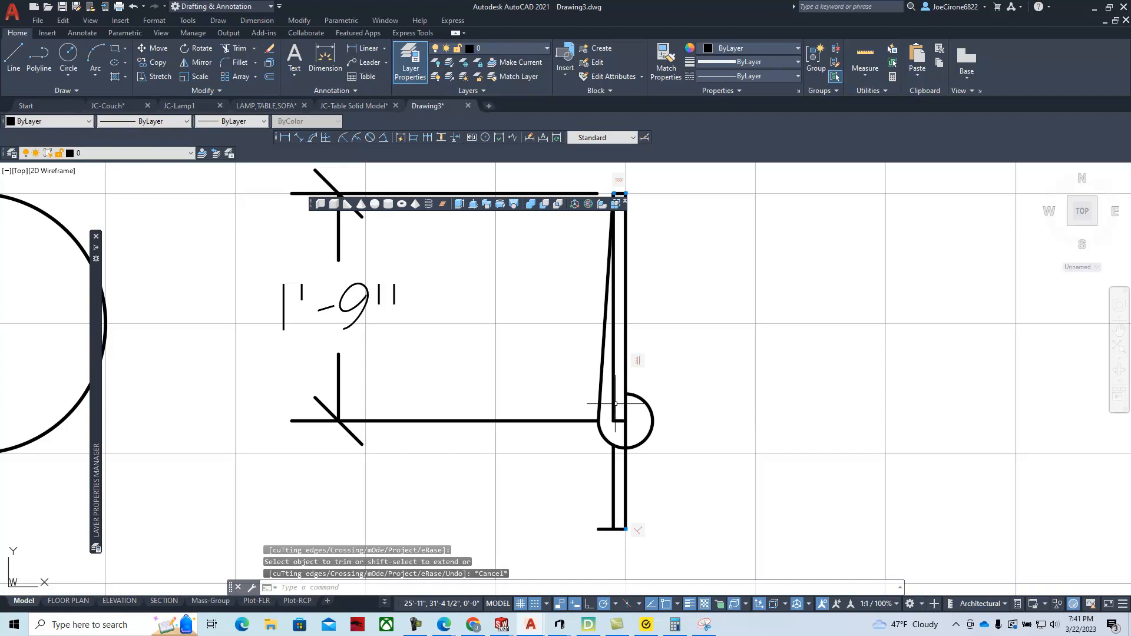
left_click(616, 404)
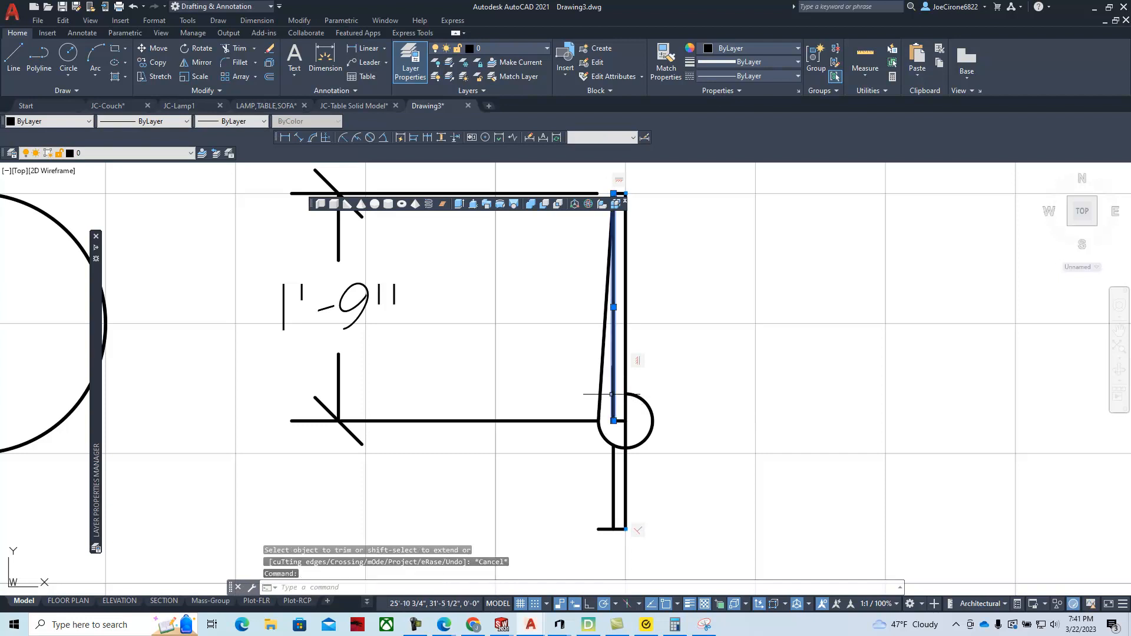
key("Delete")
scroll(576, 338, "down", 2)
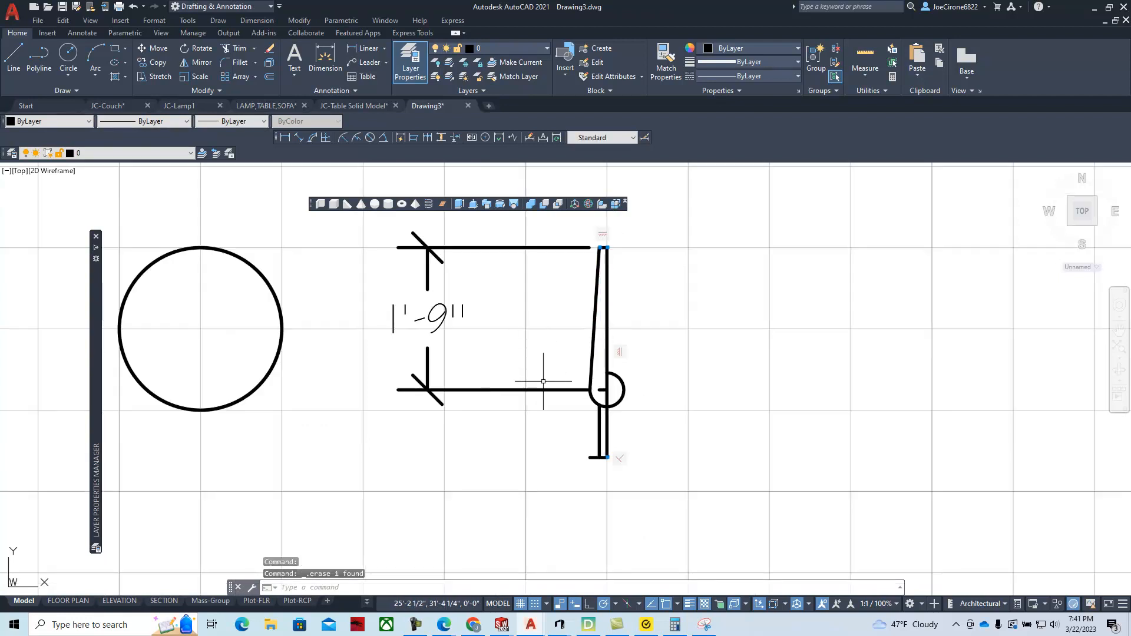
scroll(524, 349, "up", 2)
scroll(597, 386, "up", 2)
scroll(599, 404, "down", 2)
mouse_move(599, 467)
middle_mouse_down()
mouse_move(467, 417)
mouse_move(444, 459)
middle_mouse_up()
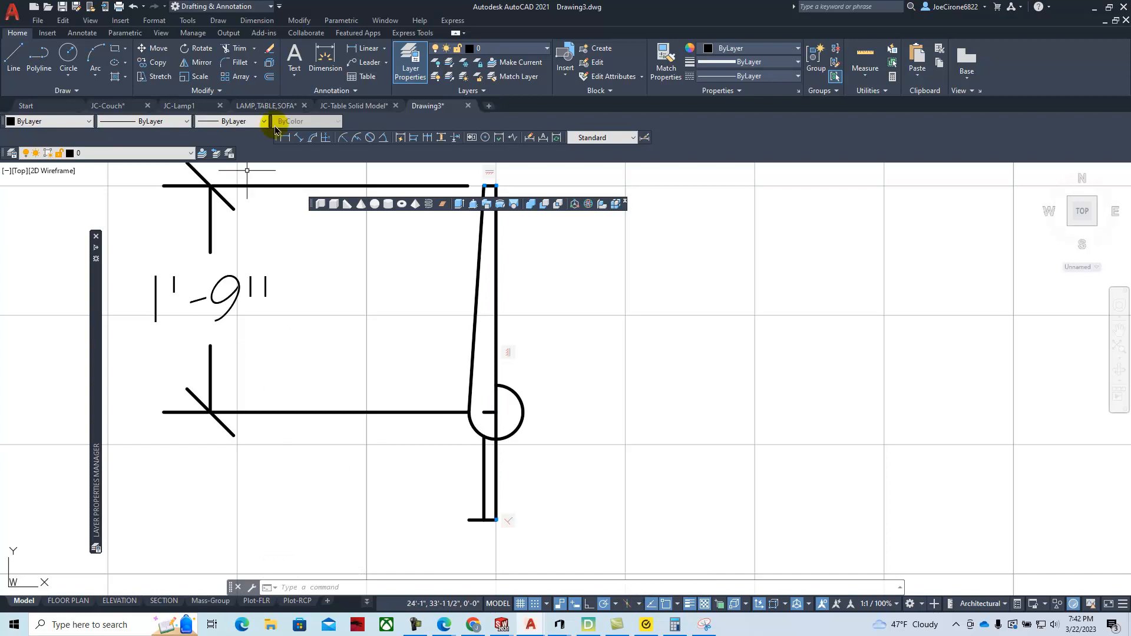
left_click(270, 83)
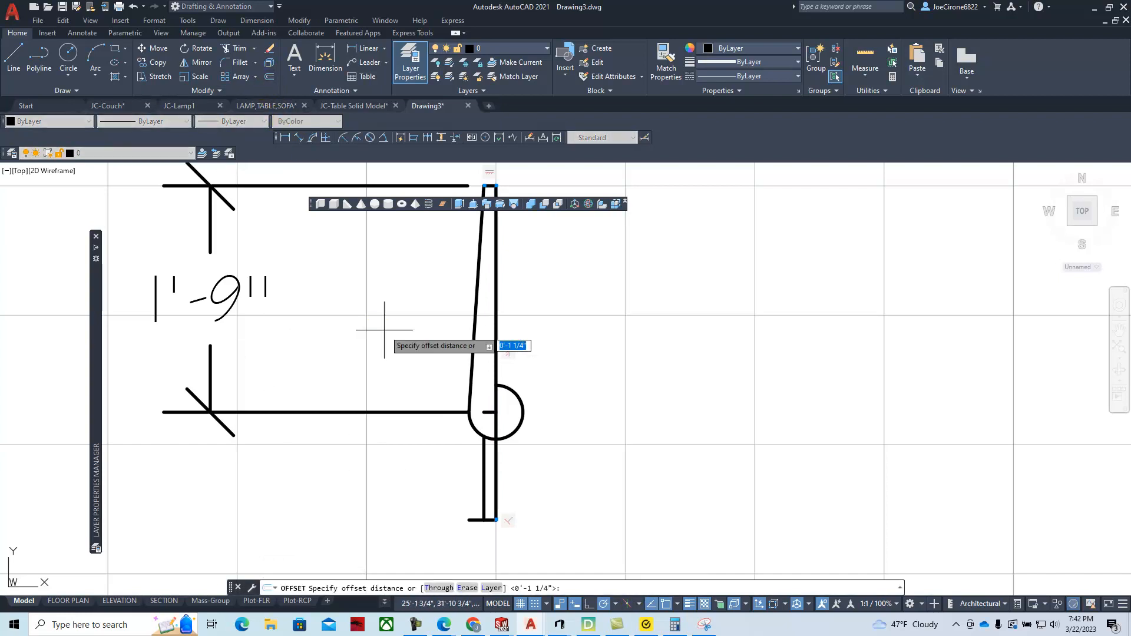
type("1")
key("Return")
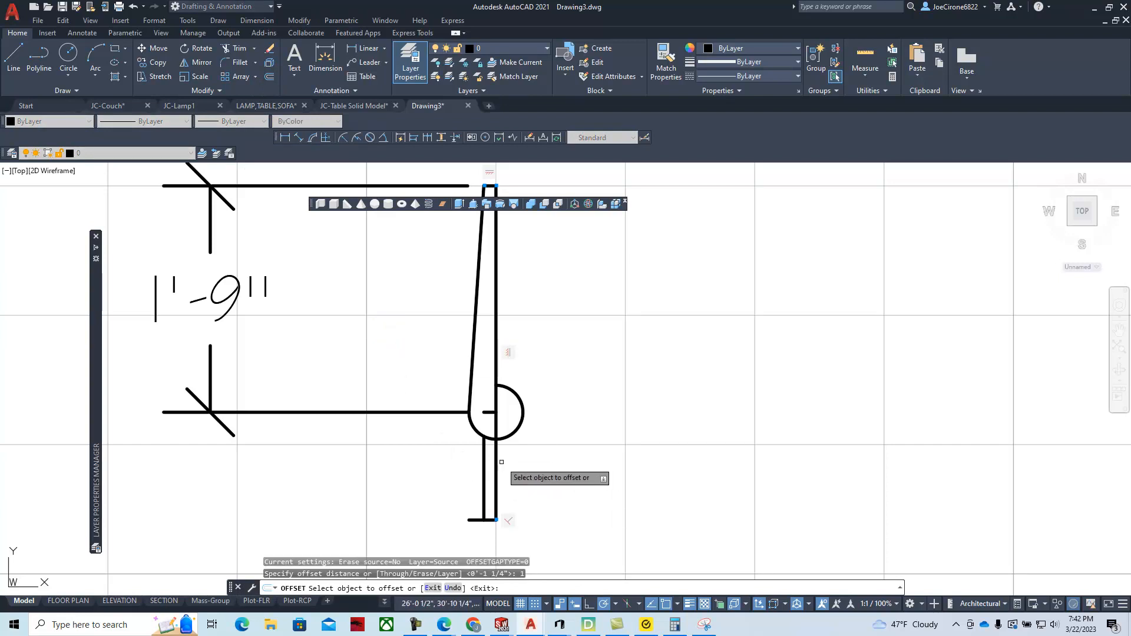
key("Escape")
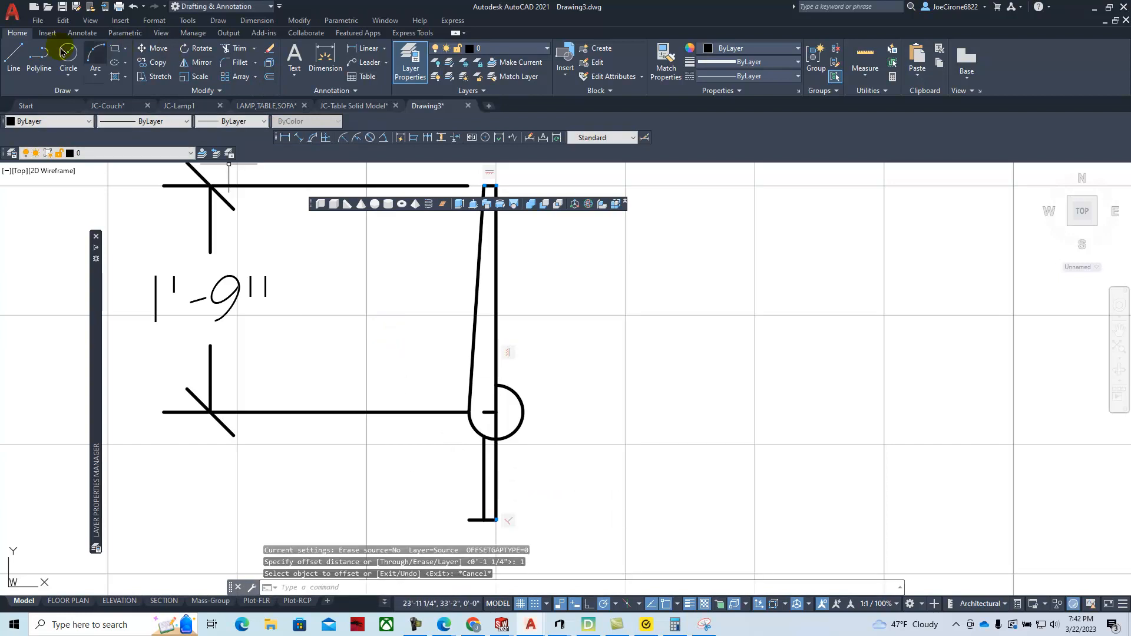
Draw a horizontal line about 4 1/2 inches long across the offset line and the axis, just below the circle.
left_click(14, 56)
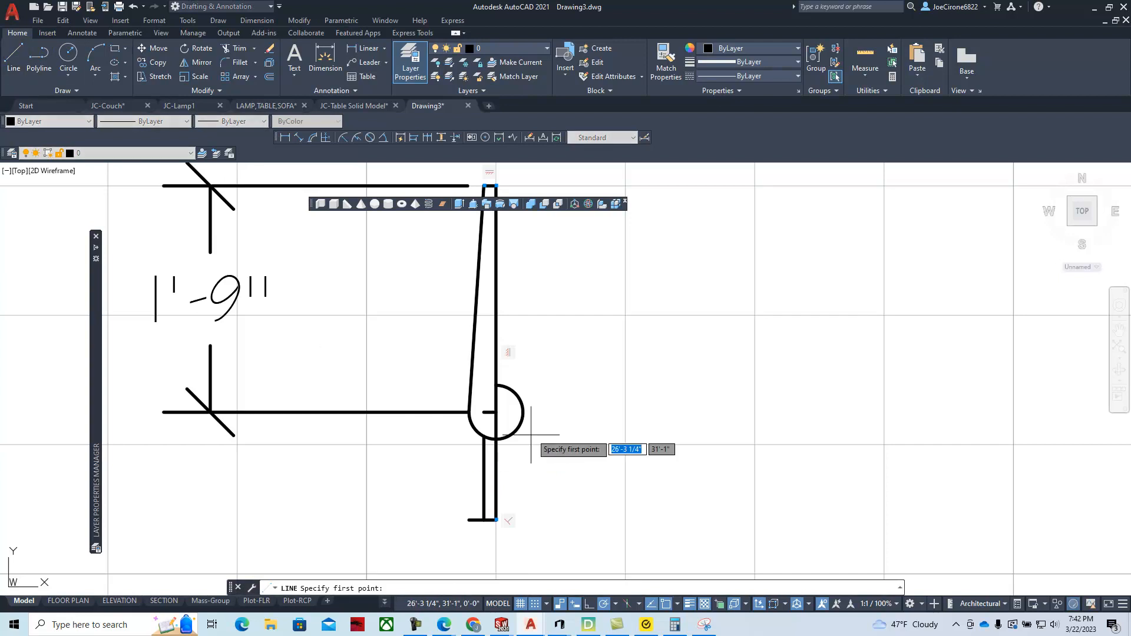
left_click(476, 454)
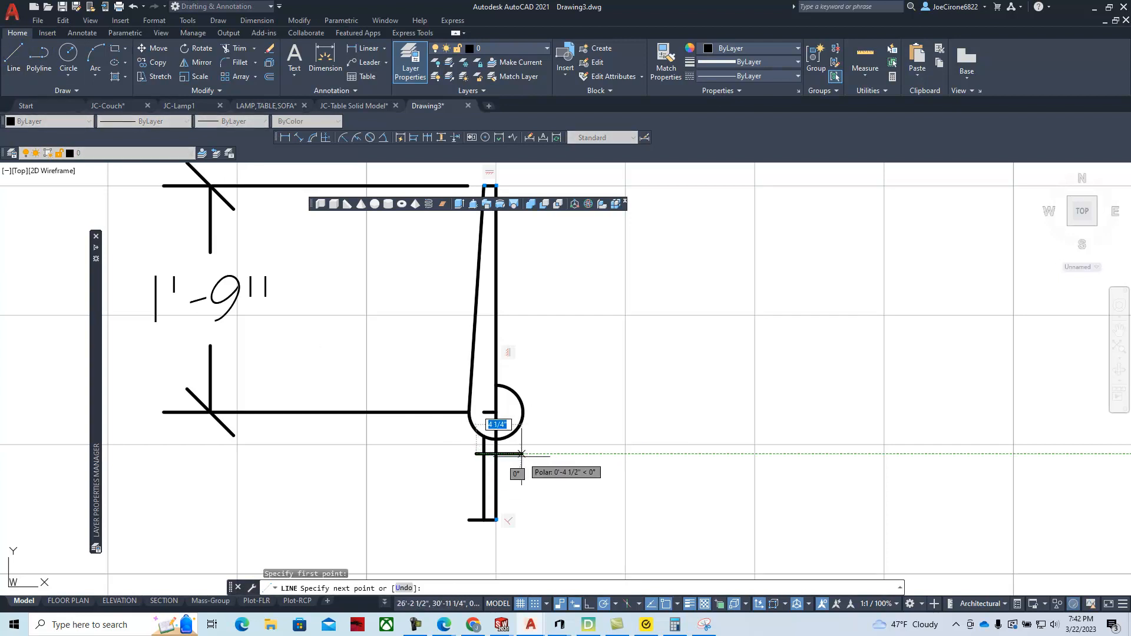
left_click(522, 453)
key("Escape")
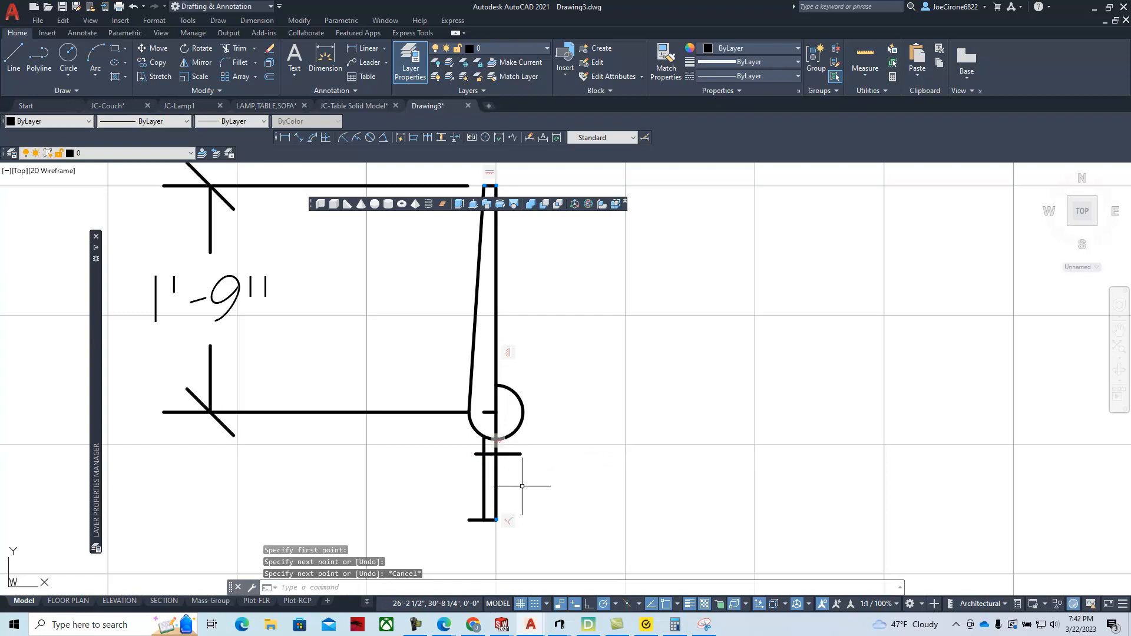
Trim the circle's lower arc between neck and axis, the neck line below the horizontal line, and both overhanging ends of that horizontal line.
left_click(231, 55)
scroll(407, 436, "up", 4)
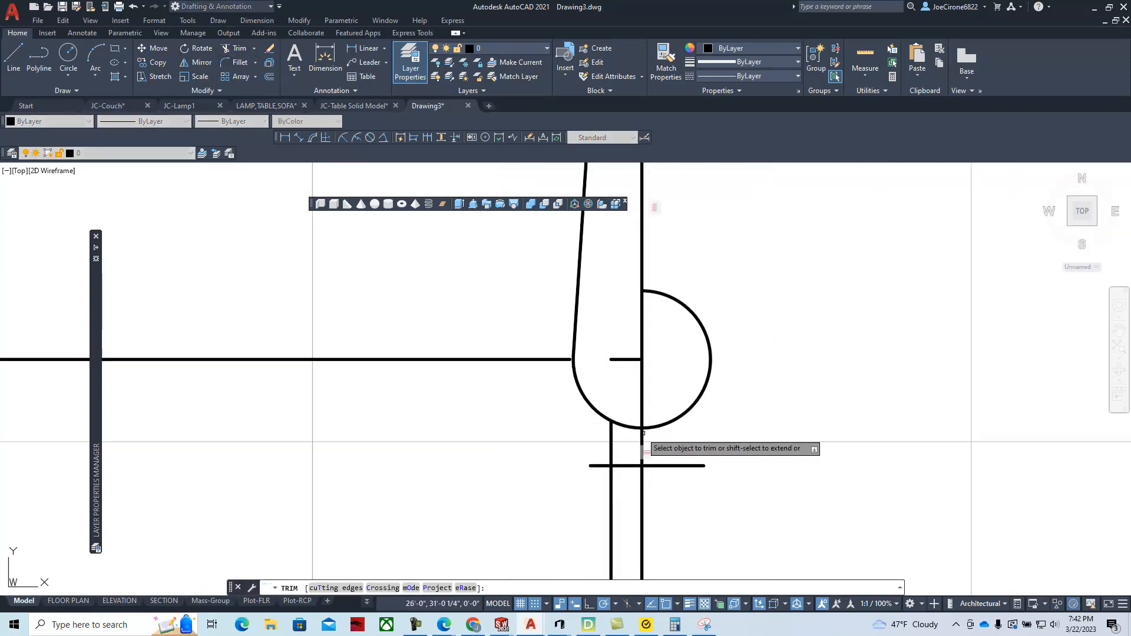
left_click(626, 426)
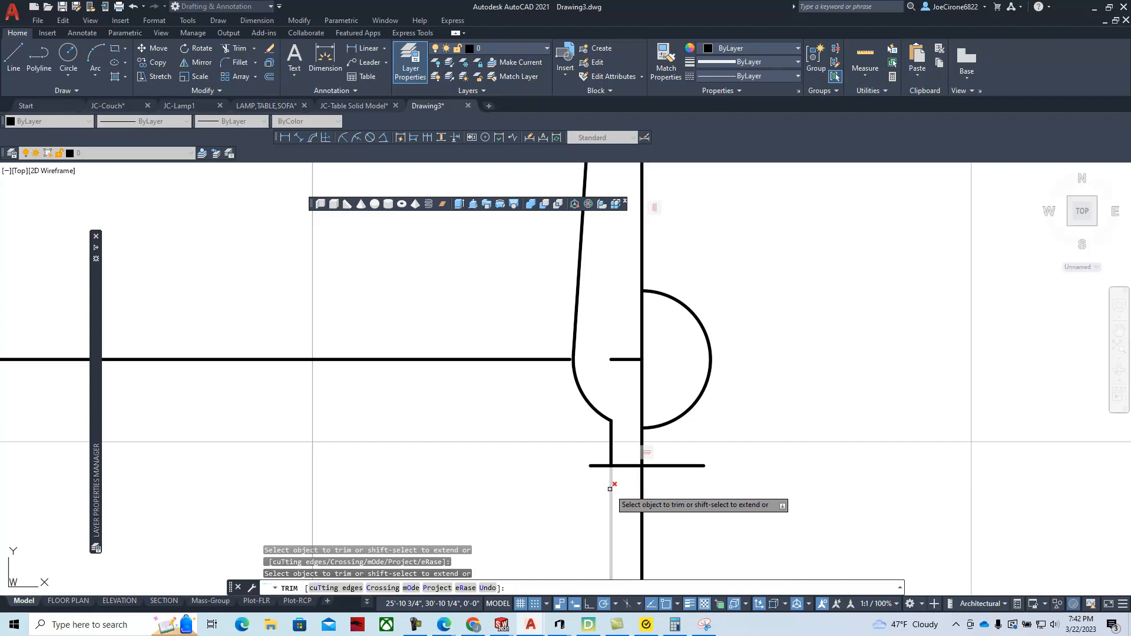
left_click(596, 465)
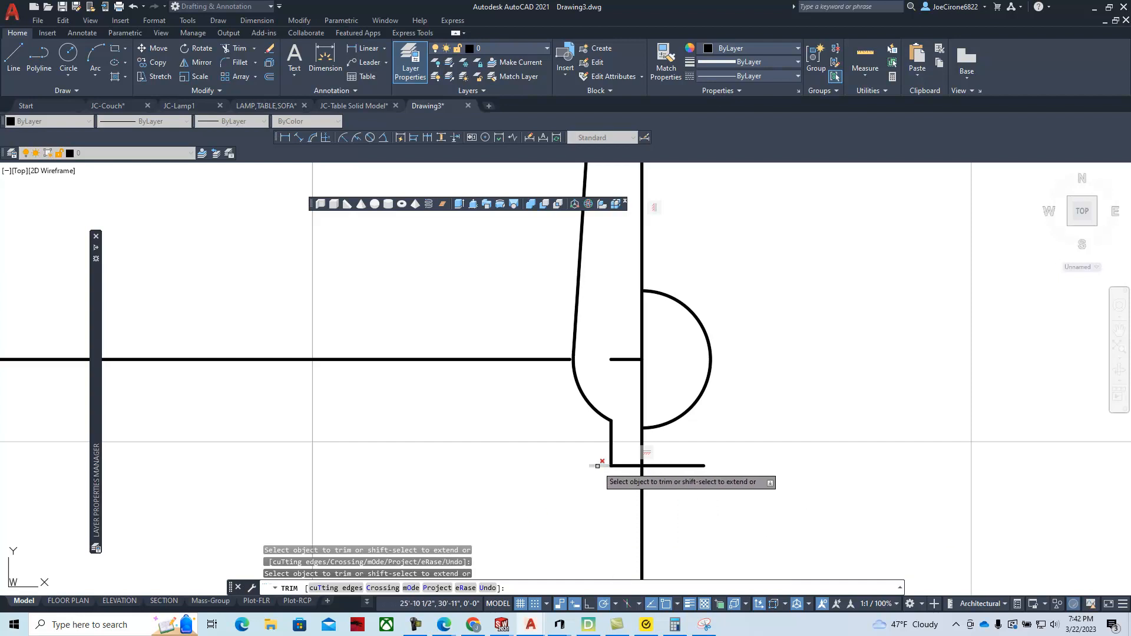
left_click(675, 466)
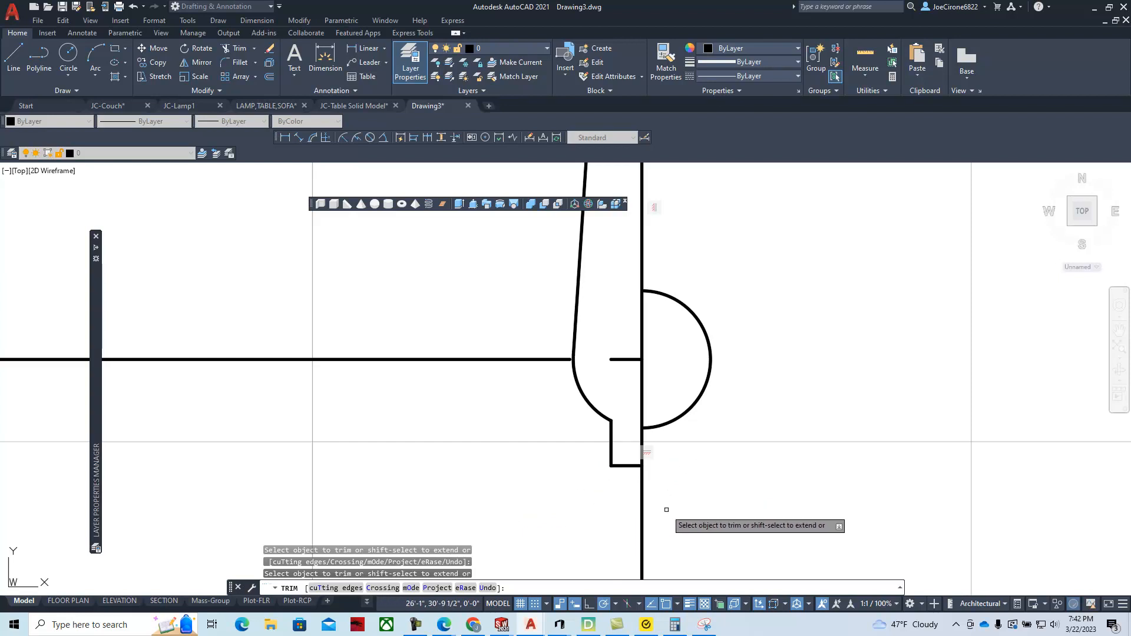
key("Escape")
Erase the leftover half circle on the east side of the vertical axis line.
left_click(710, 294)
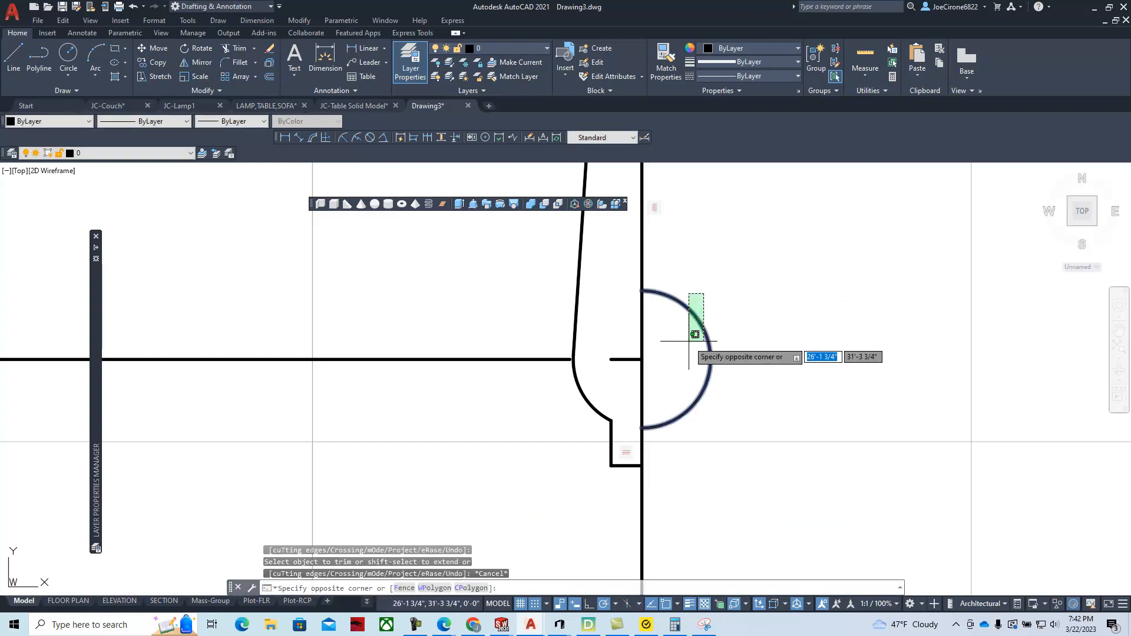
left_click(677, 379)
key("Delete")
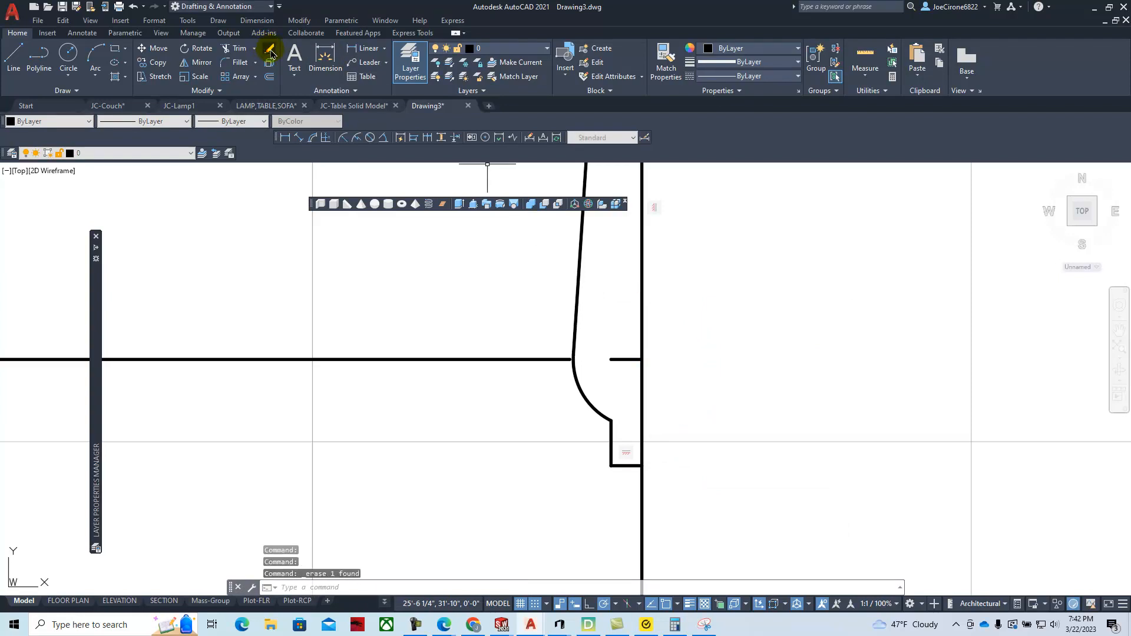
Draw lines from the base line's free end straight up to the short neck line's level, then across to the neck's lower corner.
scroll(447, 361, "down", 1)
scroll(447, 361, "down", 2)
middle_click_drag(455, 362, 470, 442)
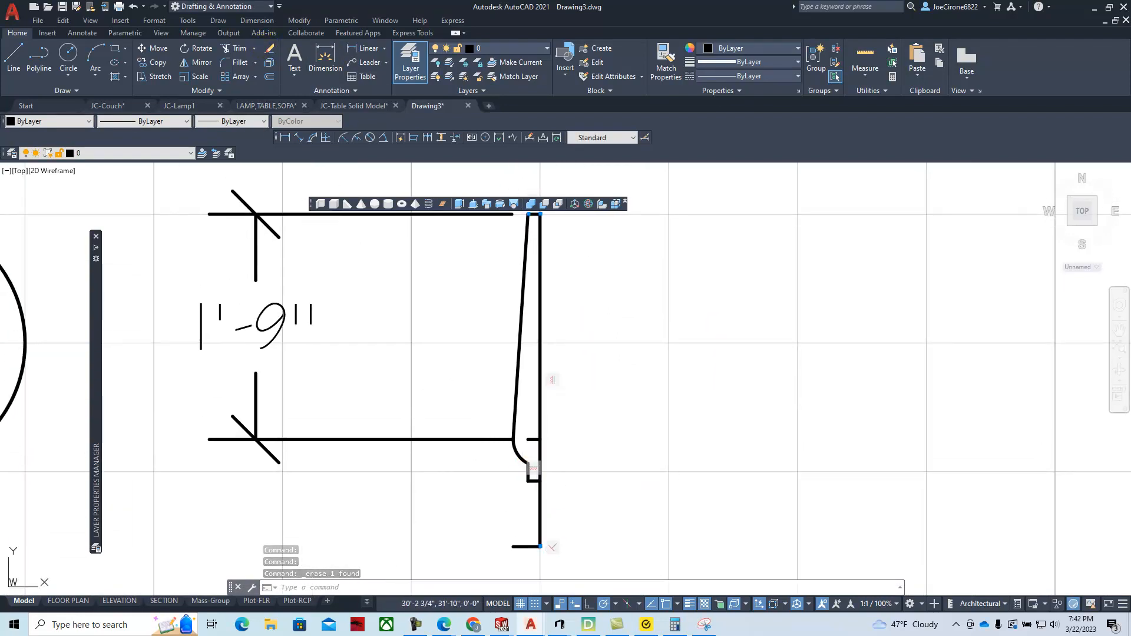
mouse_move(1130, 59)
left_mouse_down()
mouse_move(682, 86)
mouse_move(1130, 75)
left_mouse_up()
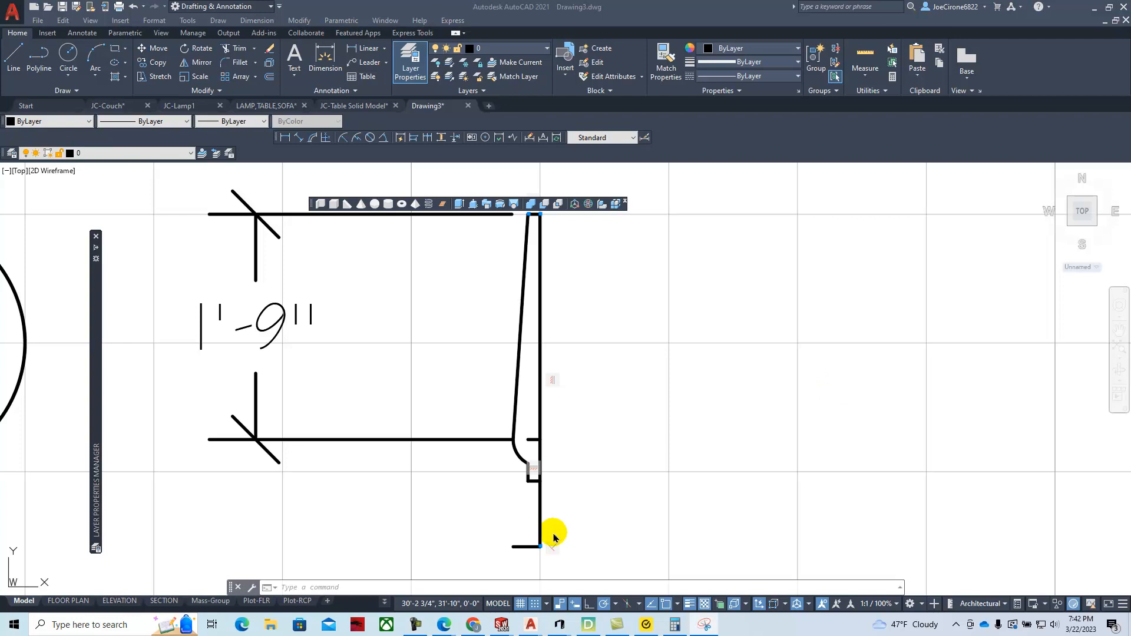
left_click(11, 59)
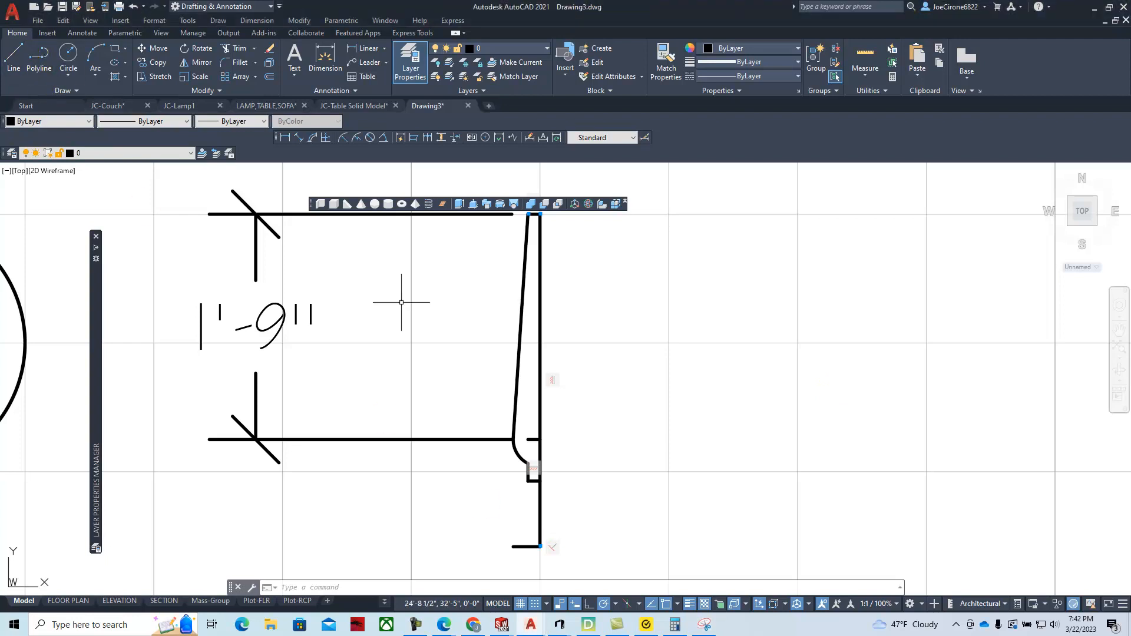
left_click(16, 56)
left_click(513, 547)
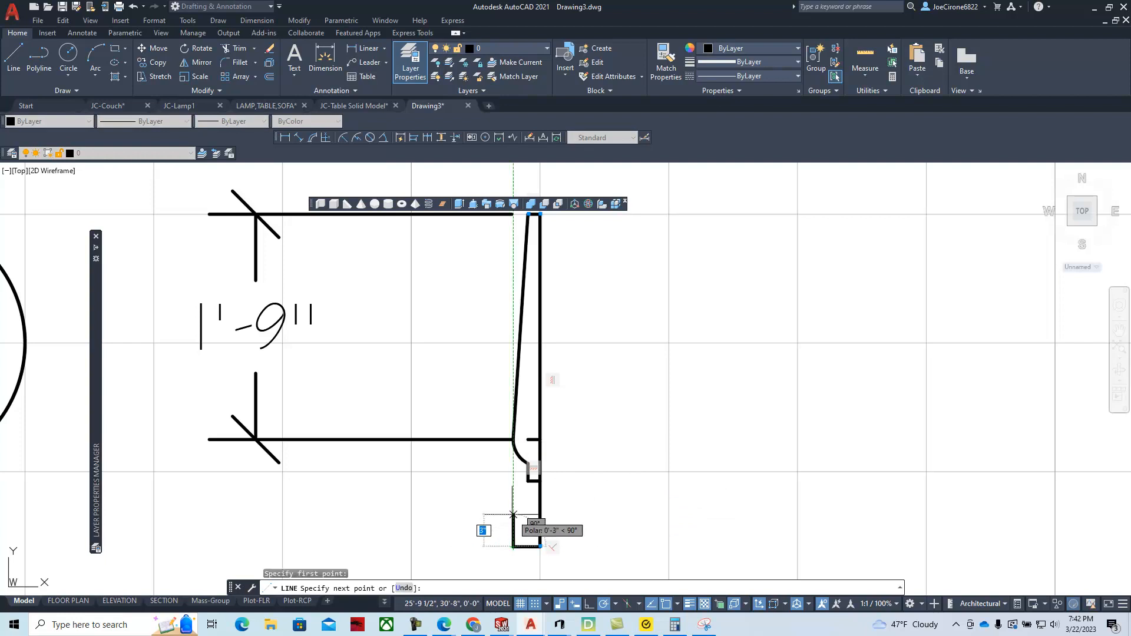
left_click(513, 481)
left_click(528, 481)
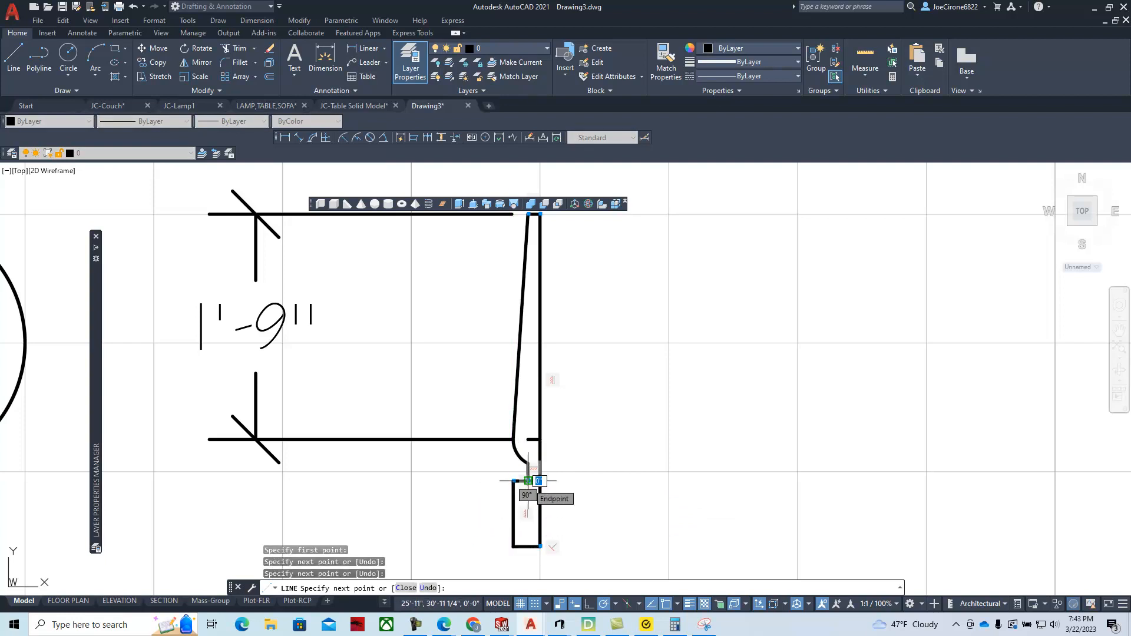
key("Escape")
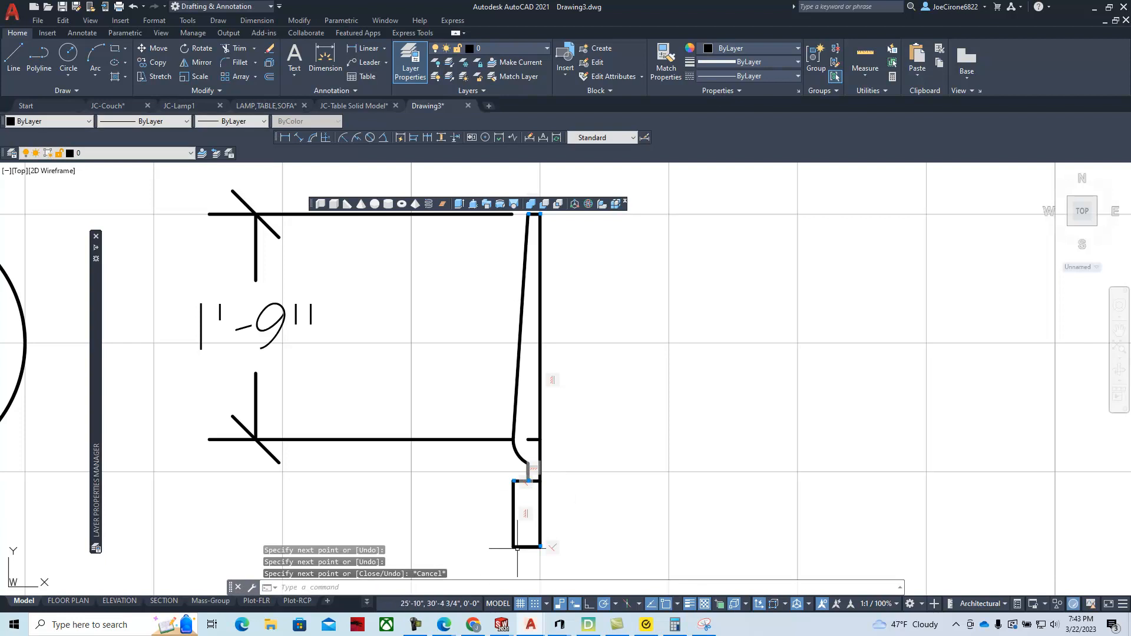
Trim the base's upper horizontal line between the short neck line and the vertical axis line.
scroll(531, 454, "up", 4)
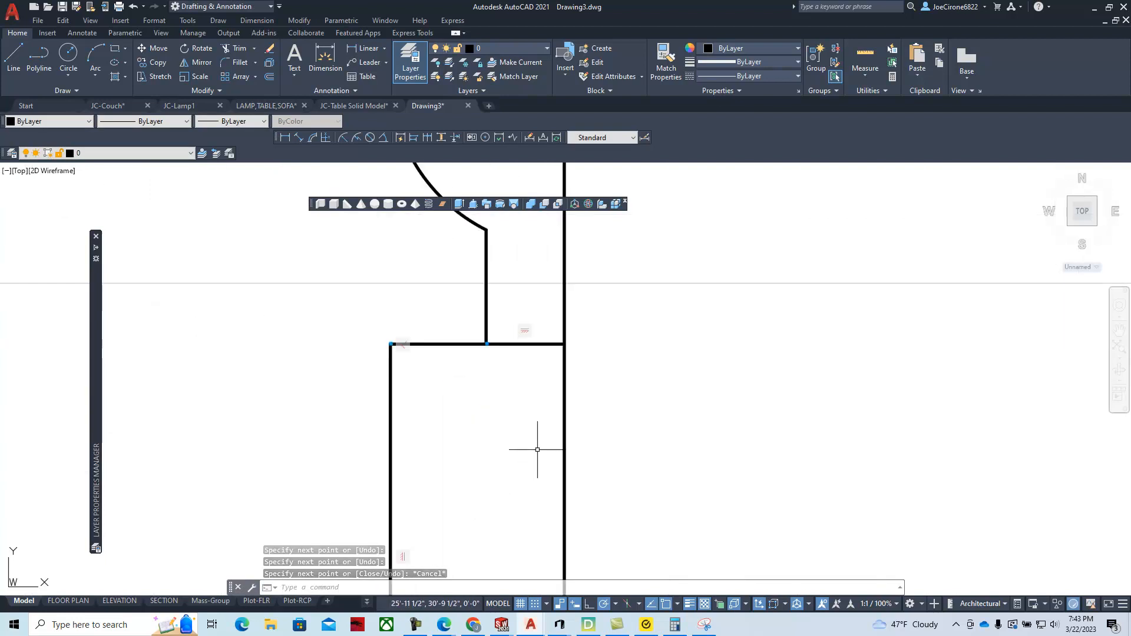
left_click(231, 47)
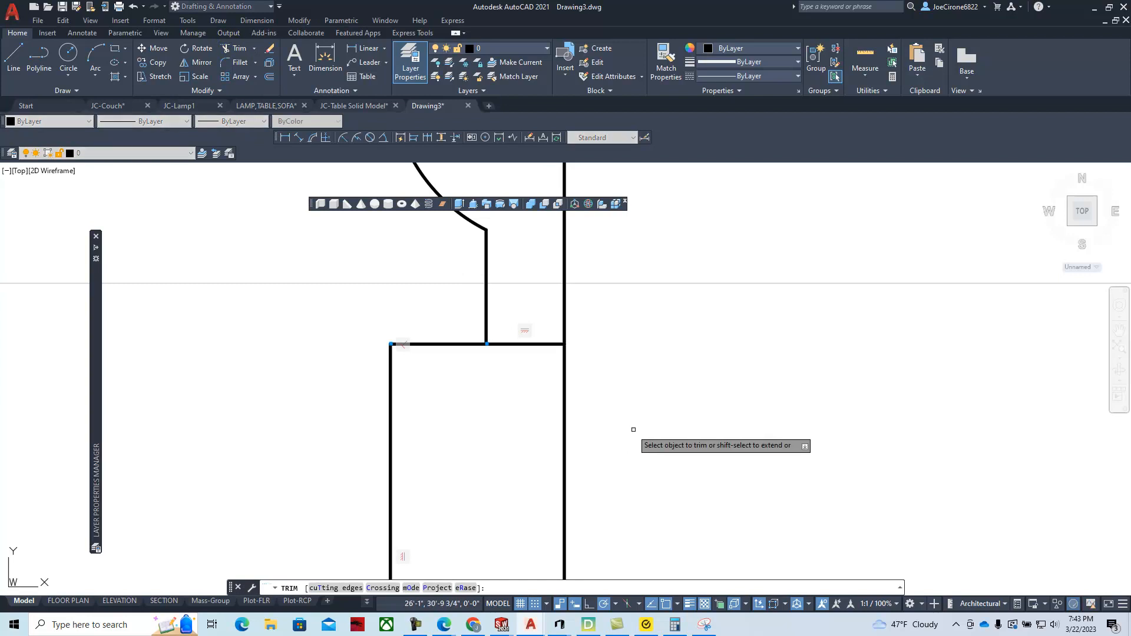
mouse_move(539, 314)
left_mouse_down()
mouse_move(544, 363)
mouse_move(492, 450)
left_mouse_up()
scroll(489, 460, "down", 4)
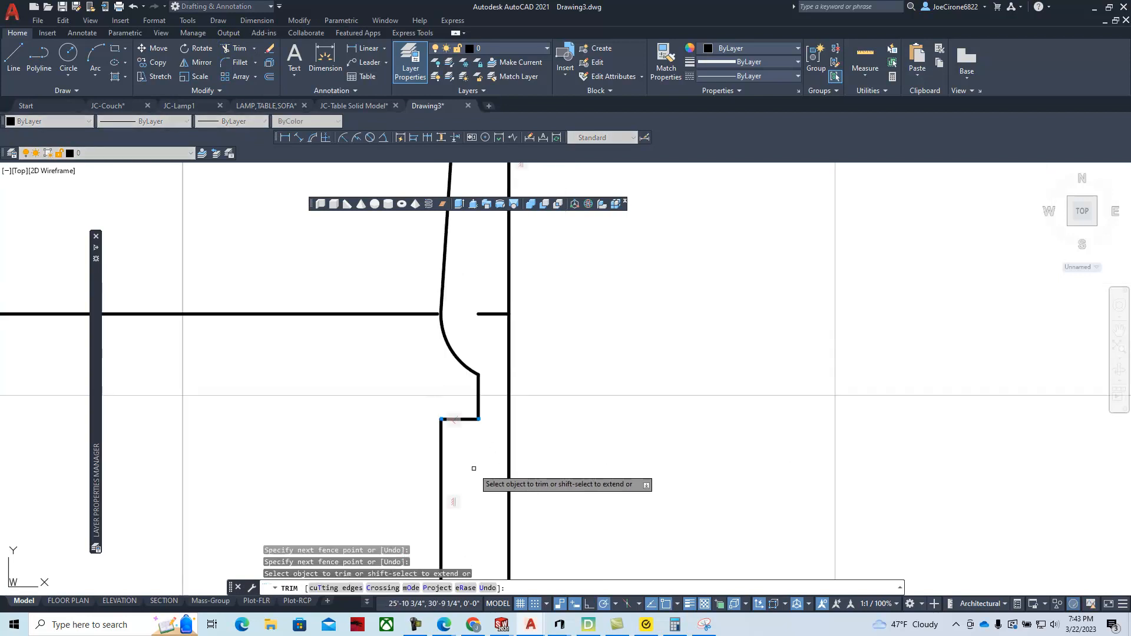
key("Escape")
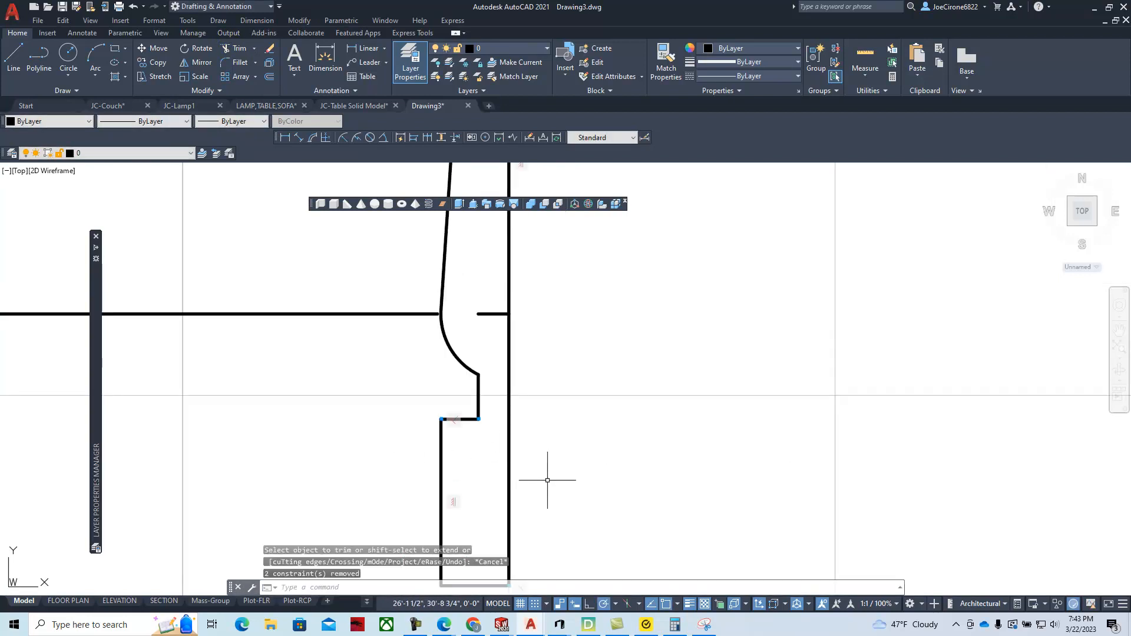
Check the finished half profile against the dimensions in the reference Table Plan drawing.
scroll(554, 469, "down", 2)
scroll(555, 471, "down", 2)
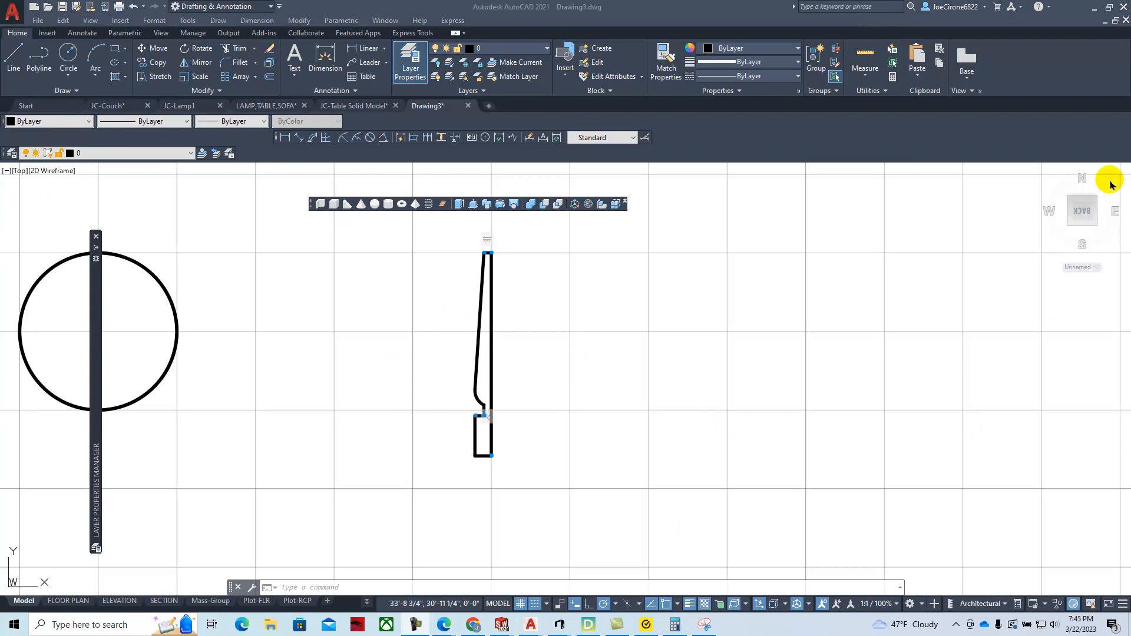
left_click_drag(1130, 105, 614, 93)
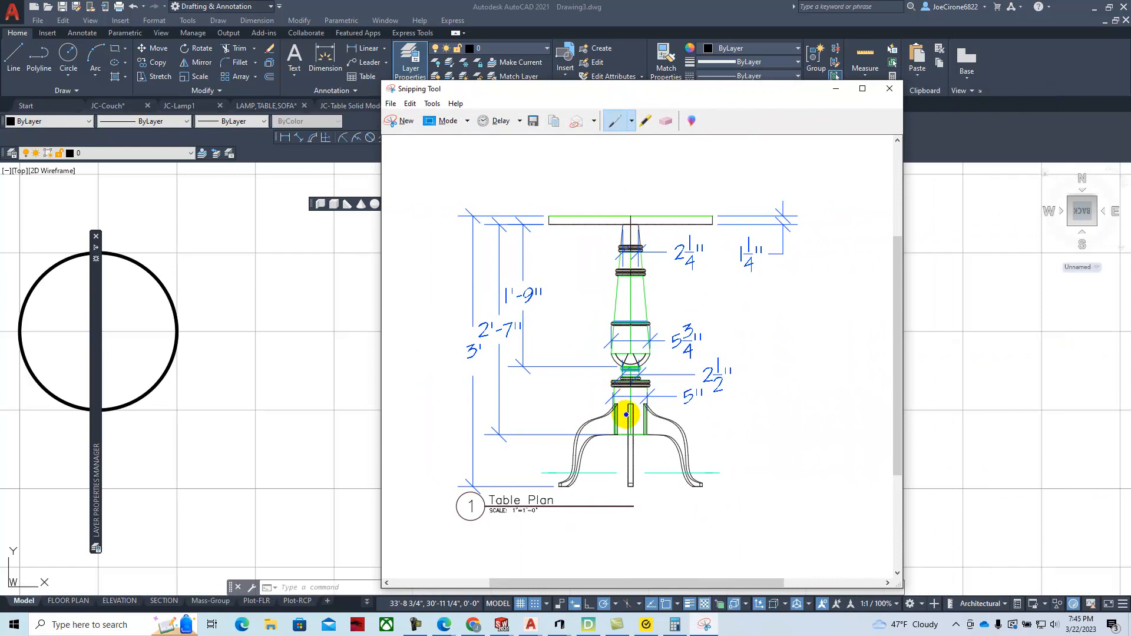
left_click_drag(609, 94, 1130, 100)
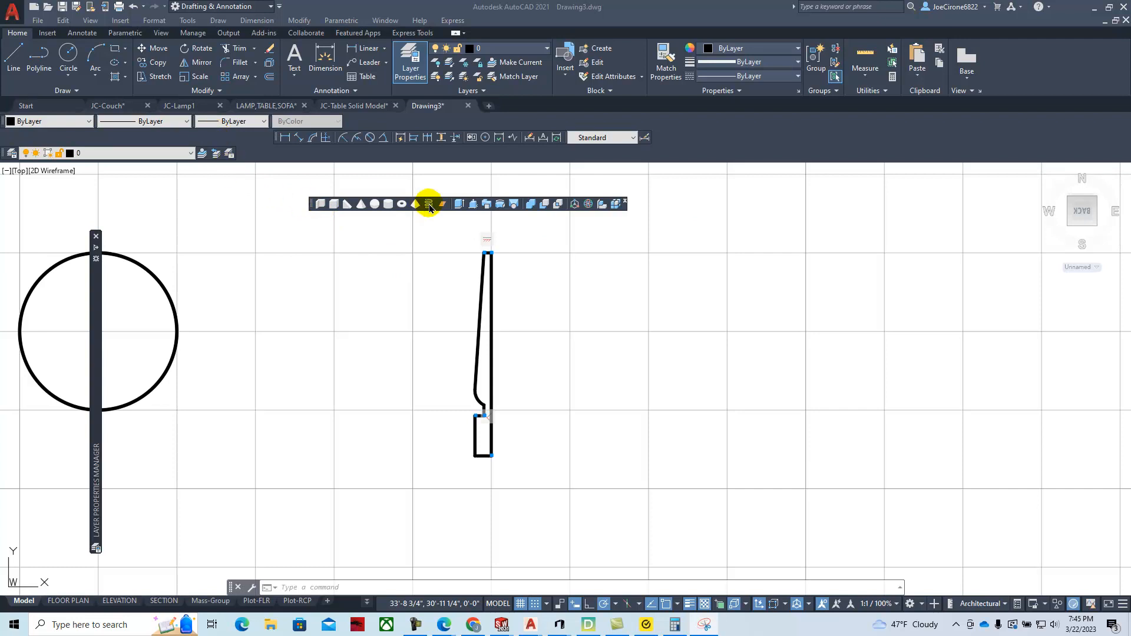
left_click(500, 207)
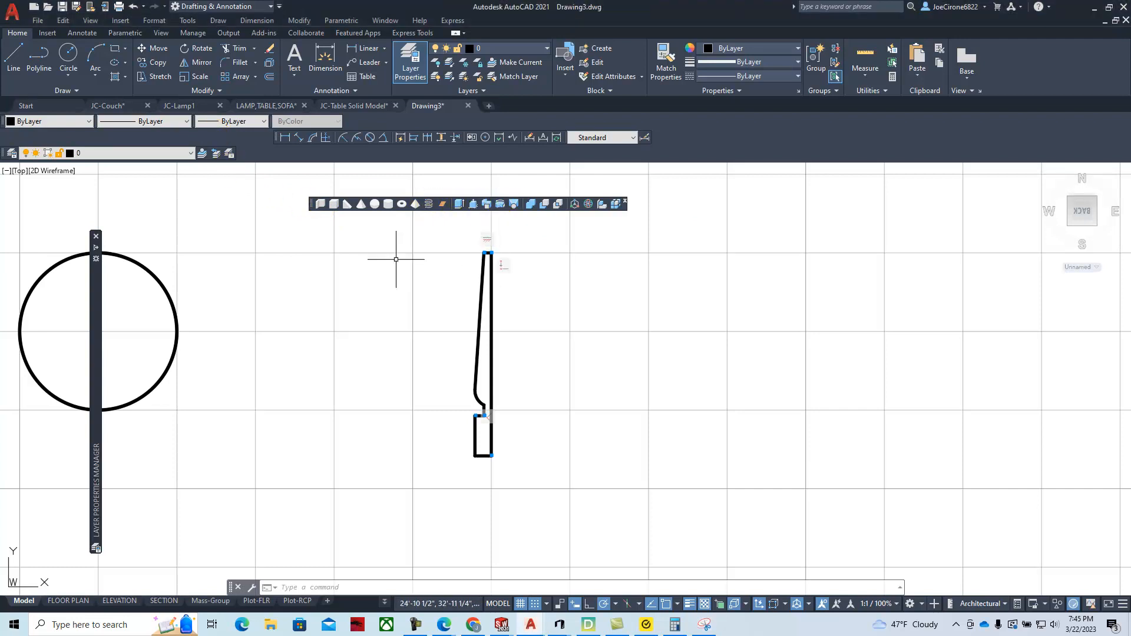
key("Escape")
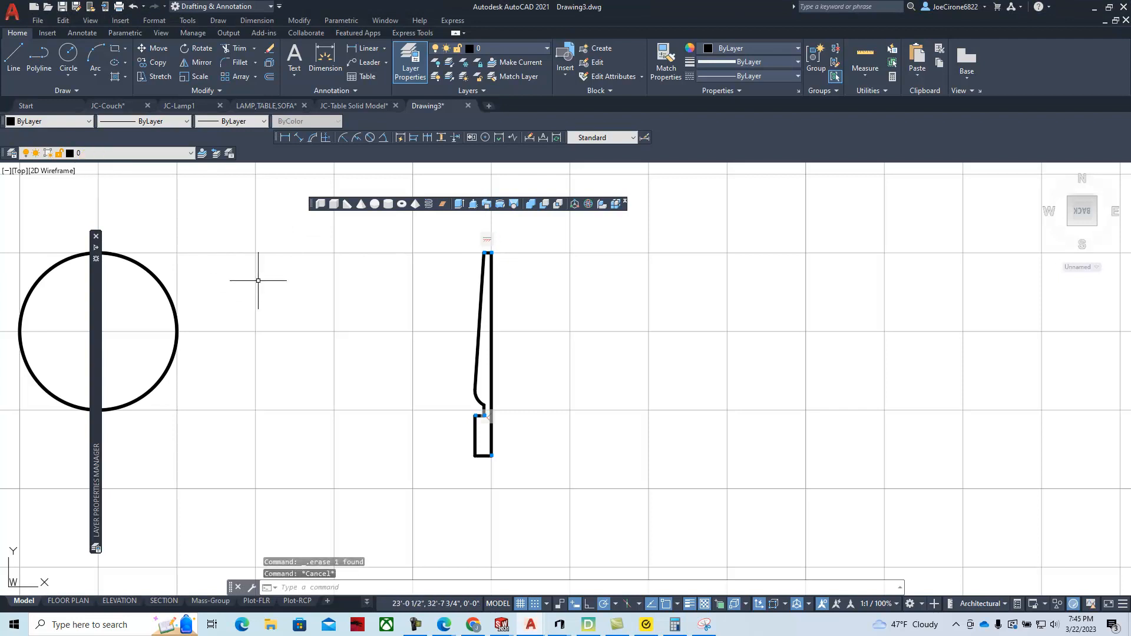
Switch the workspace to 3D Modeling.
left_click(913, 605)
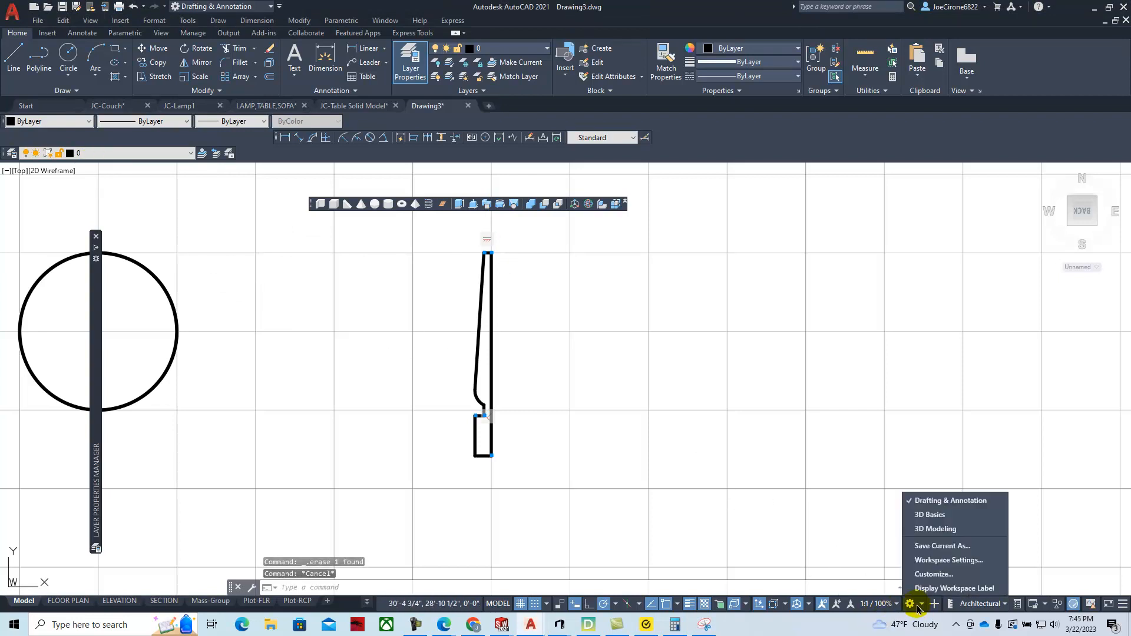
left_click(936, 529)
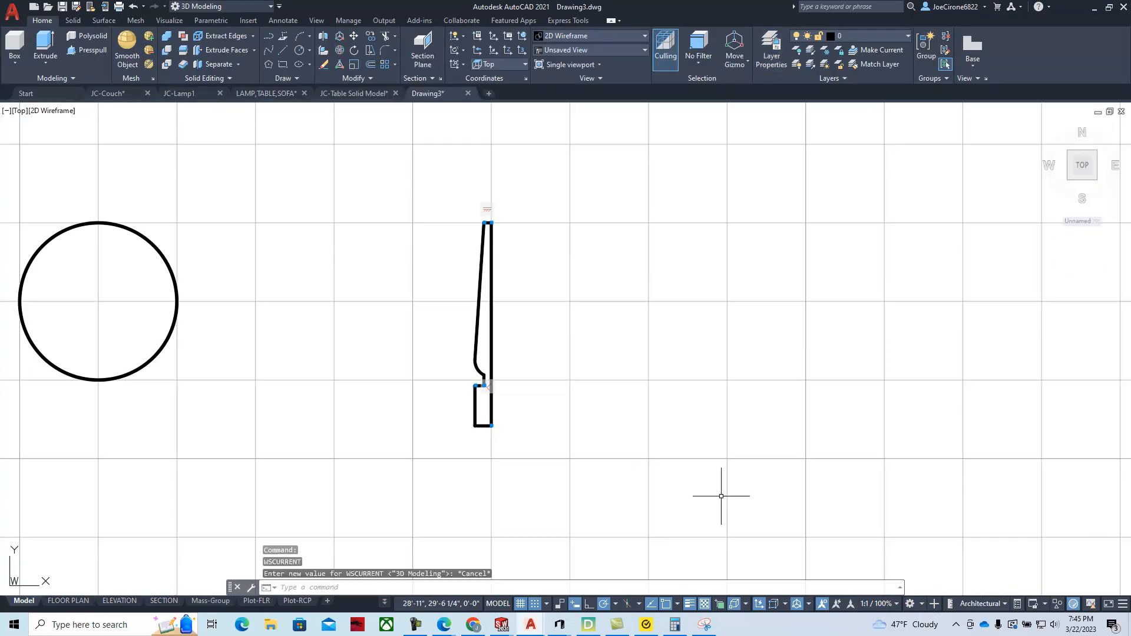
left_click(47, 64)
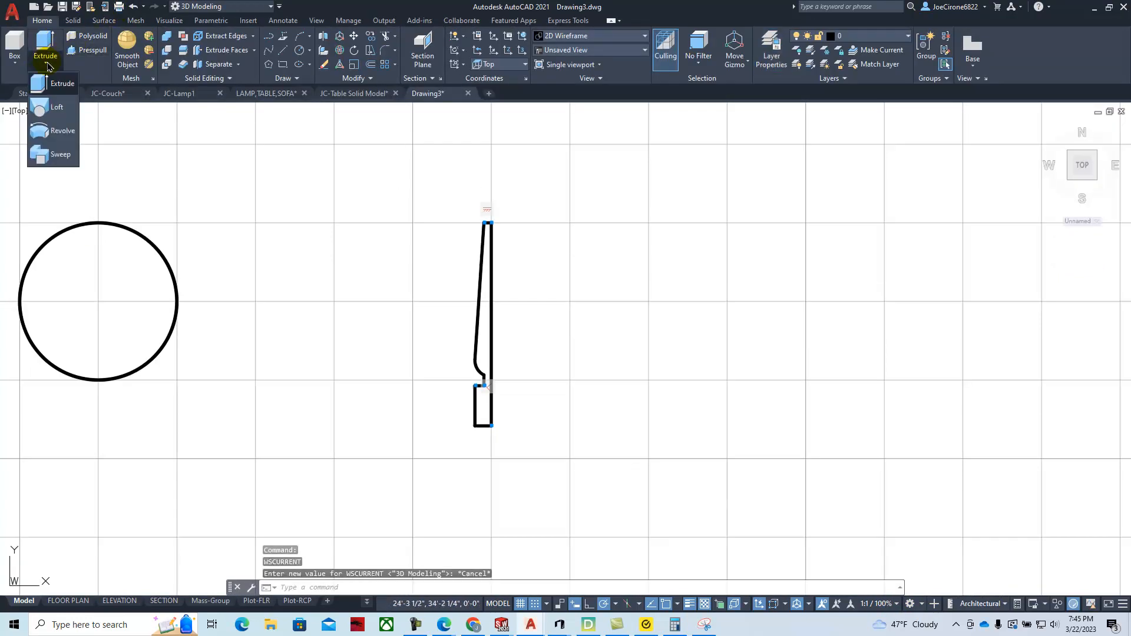
left_click(58, 130)
scroll(354, 311, "up", 3)
scroll(383, 318, "down", 3)
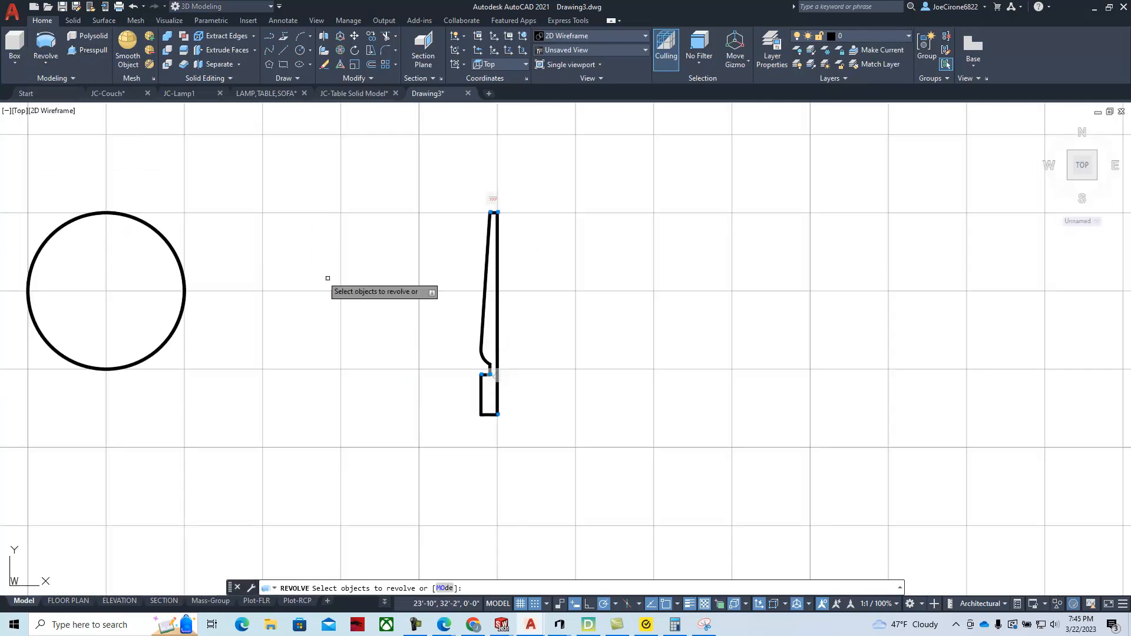
key("Escape")
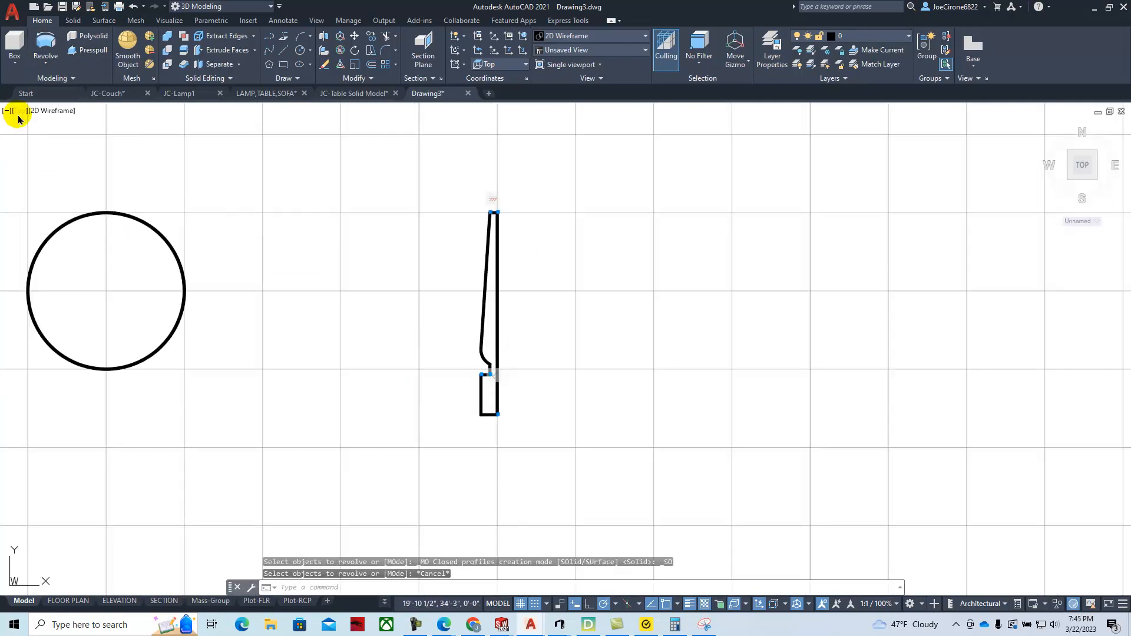
Set the view to SE Isometric, framed on the pedestal's half profile.
left_click(20, 112)
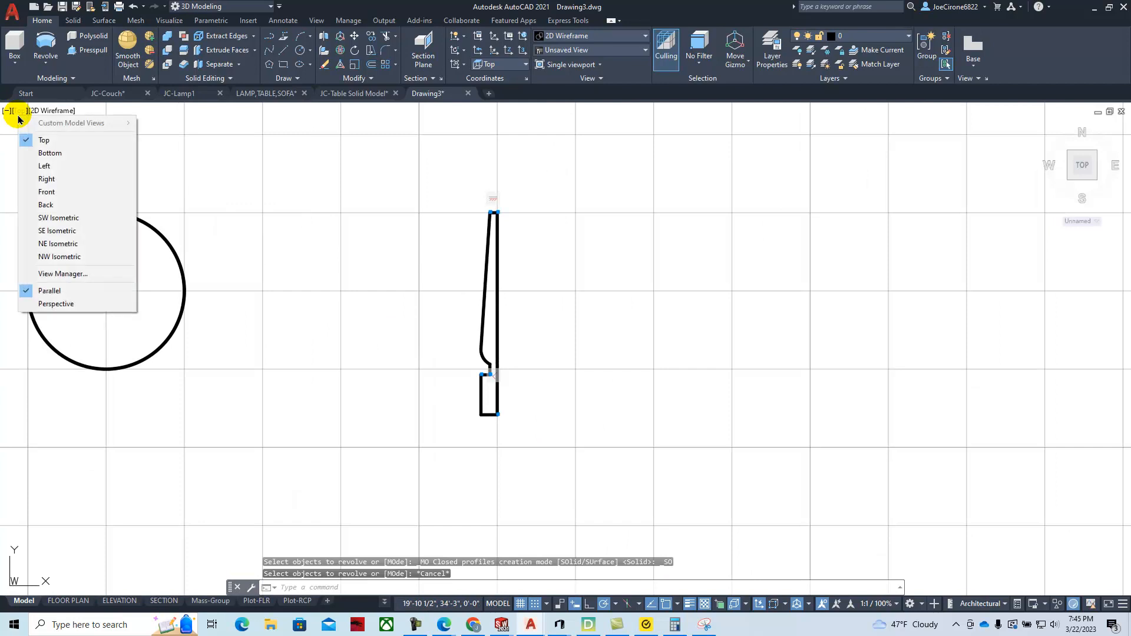
left_click(51, 230)
middle_click_drag(830, 478, 507, 295)
scroll(543, 303, "up", 2)
scroll(549, 320, "down", 1)
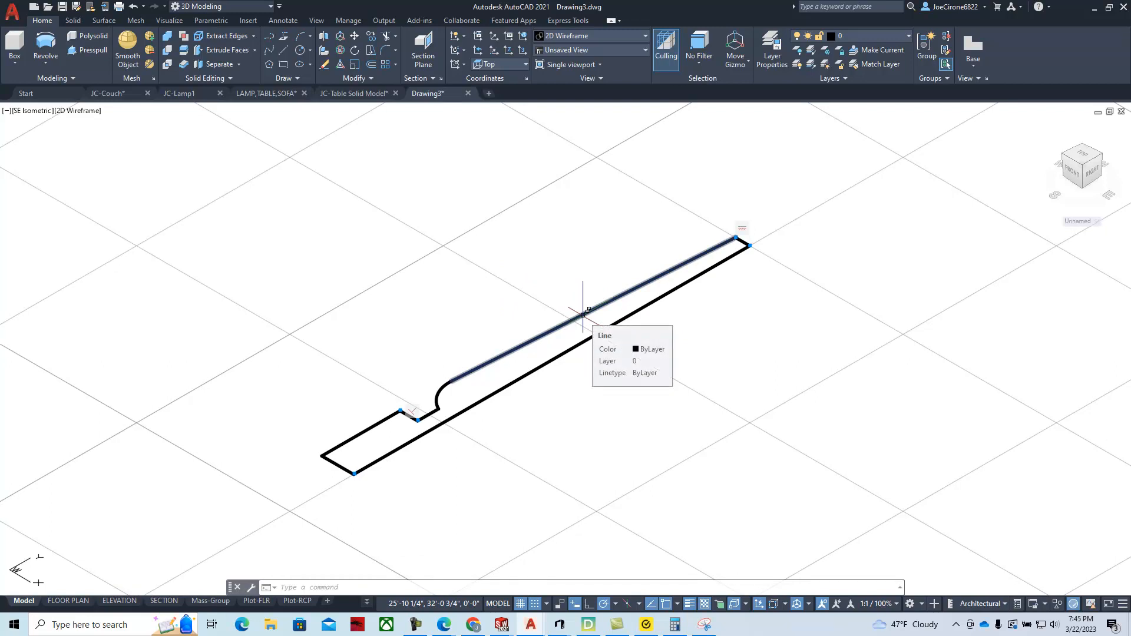
key("Escape")
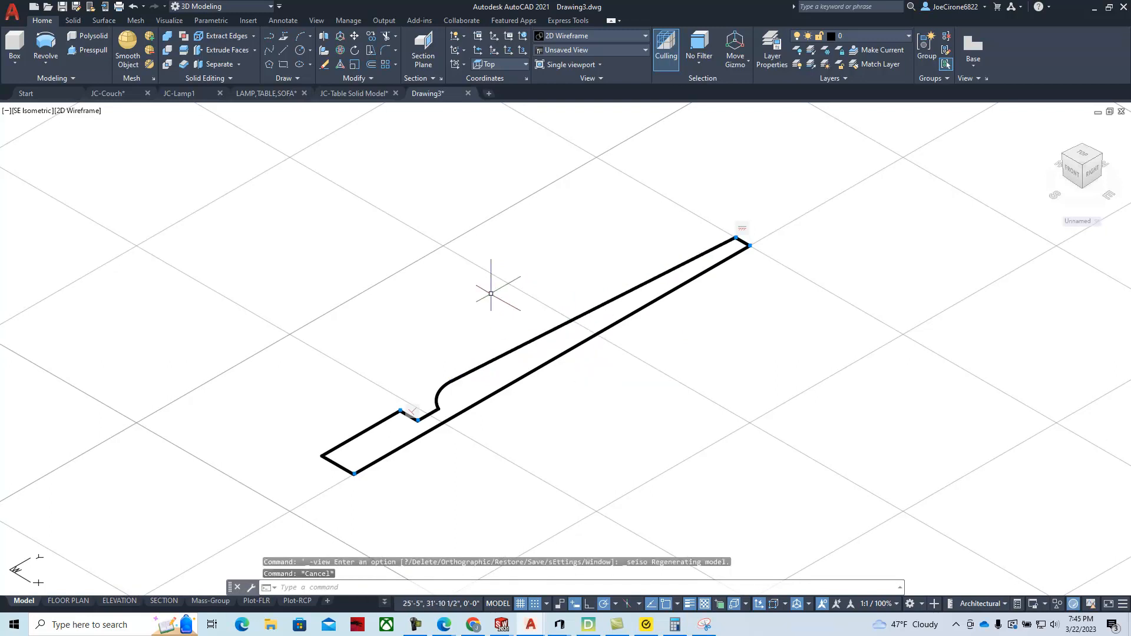
Try to revolve only the slanted neck line and bulb arc about the long axis line, picking a partial angle freehand.
left_click(45, 42)
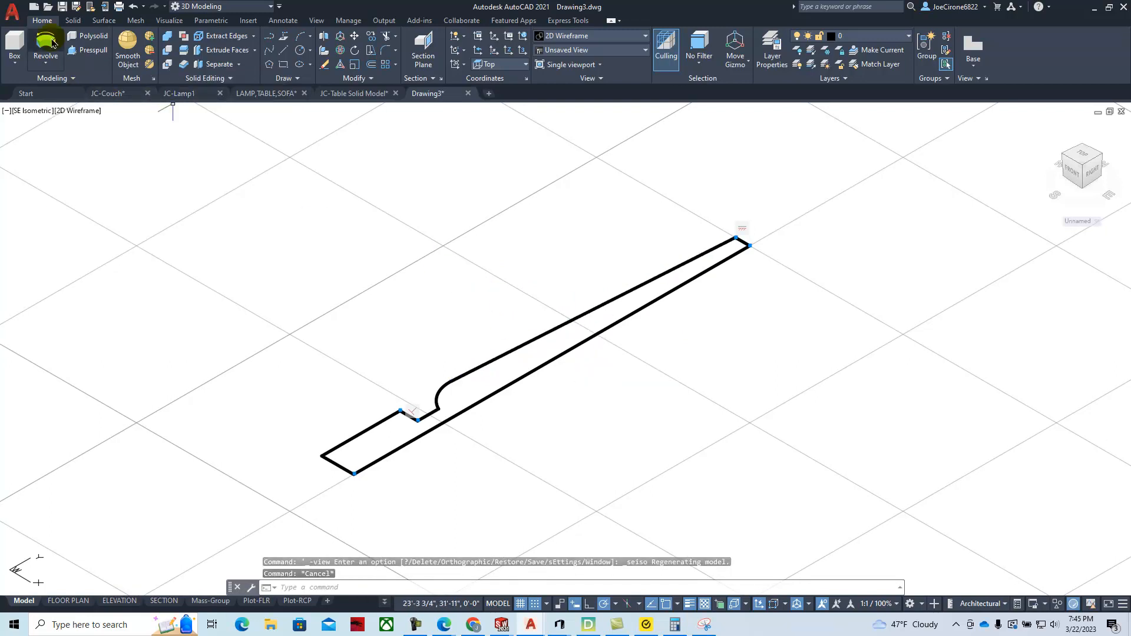
left_click(685, 262)
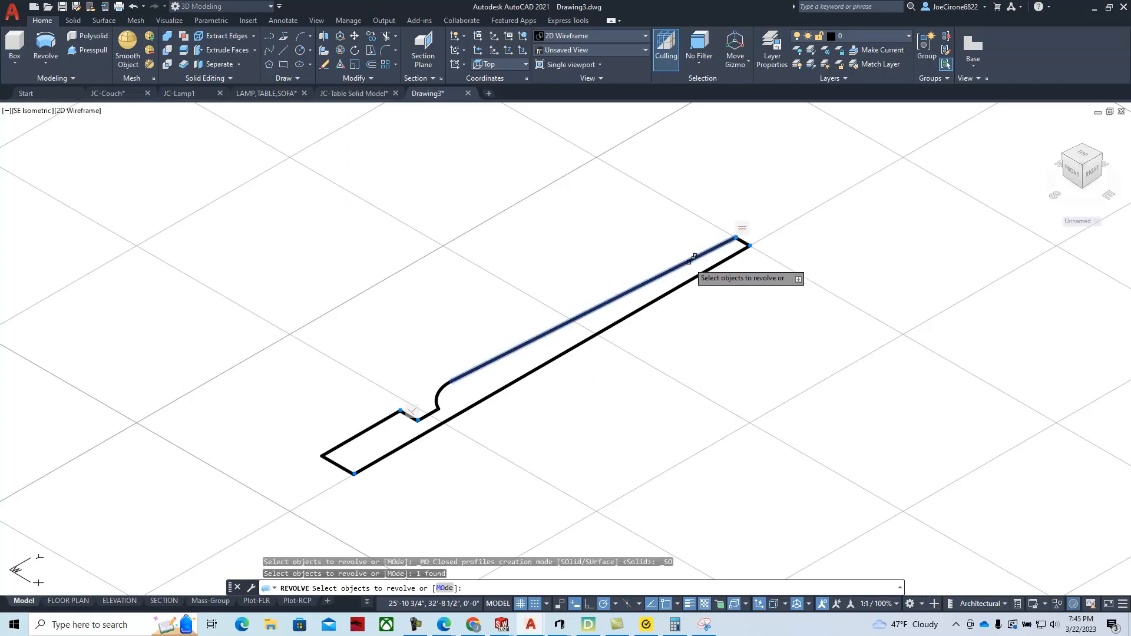
left_click(441, 385)
key("Return")
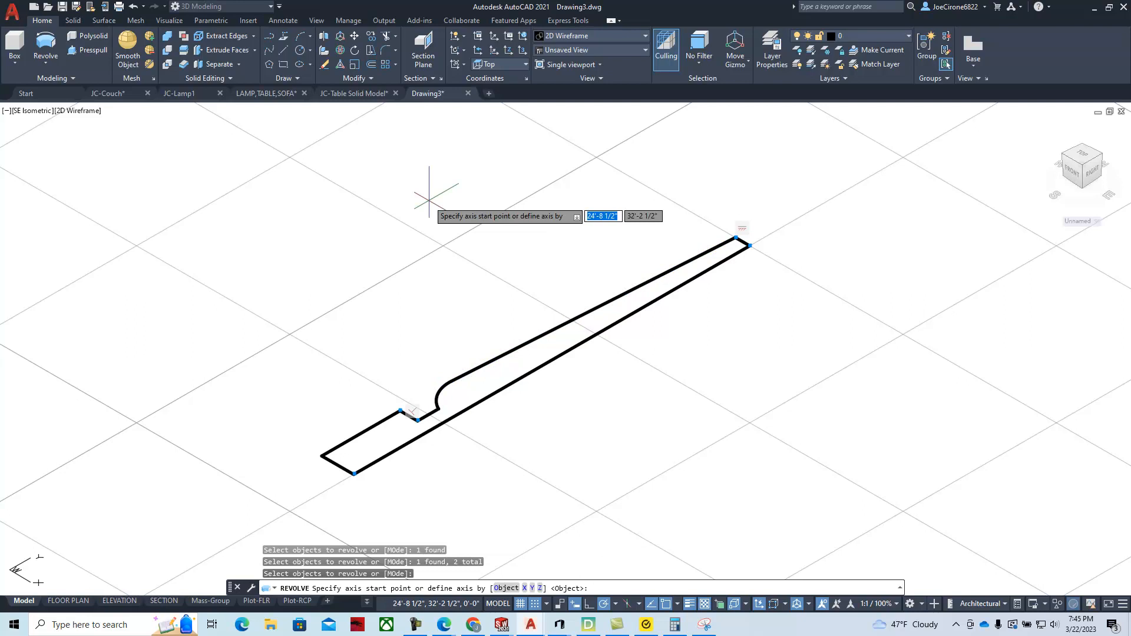
left_click(749, 245)
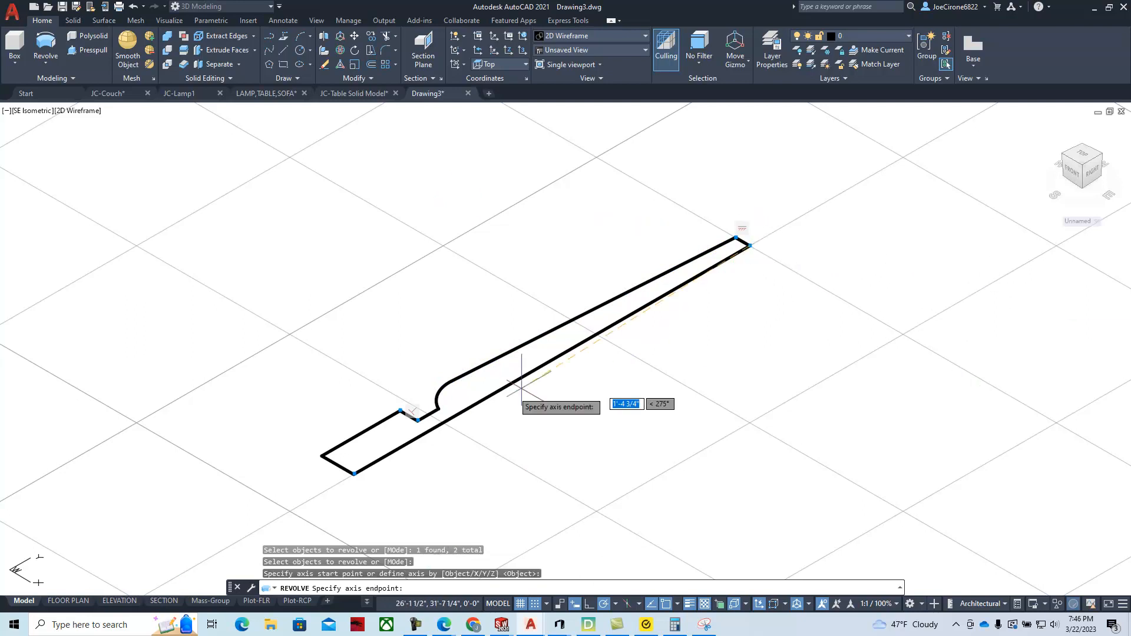
left_click(354, 473)
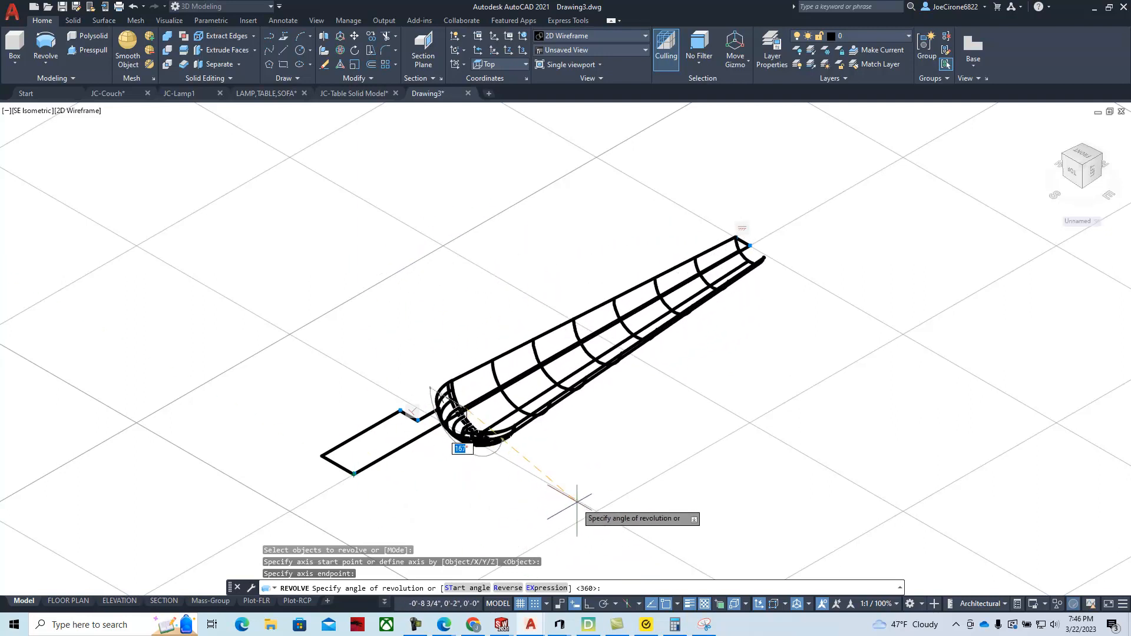
left_click(559, 496)
Show the Quick Properties of the partially revolved shape and undo the revolve.
left_click(588, 389)
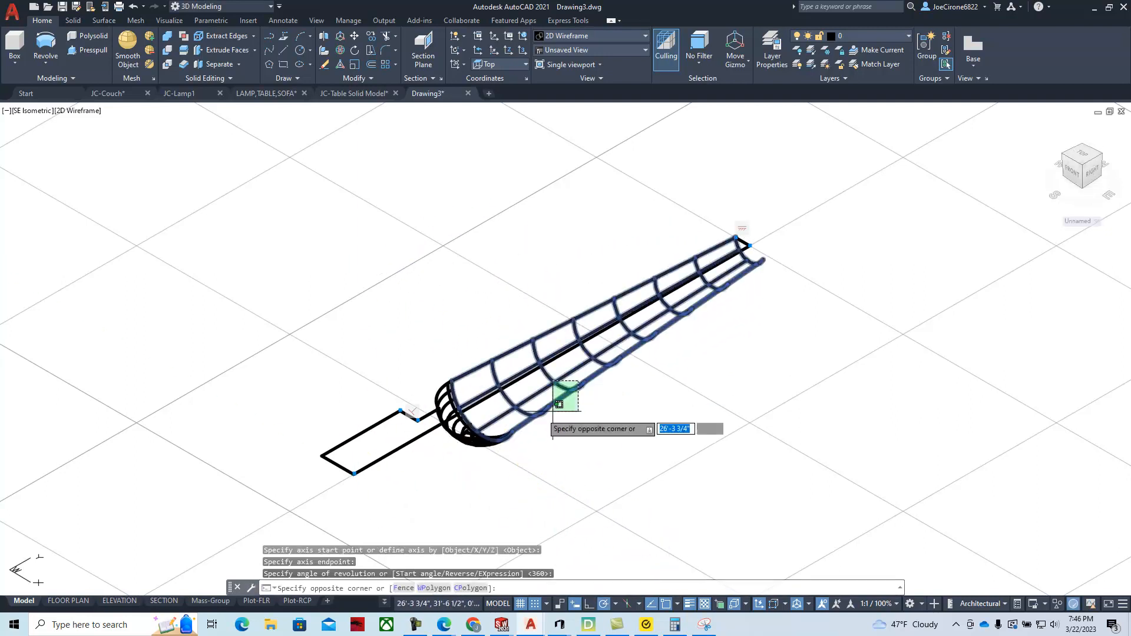
left_click(501, 431)
right_click(598, 433)
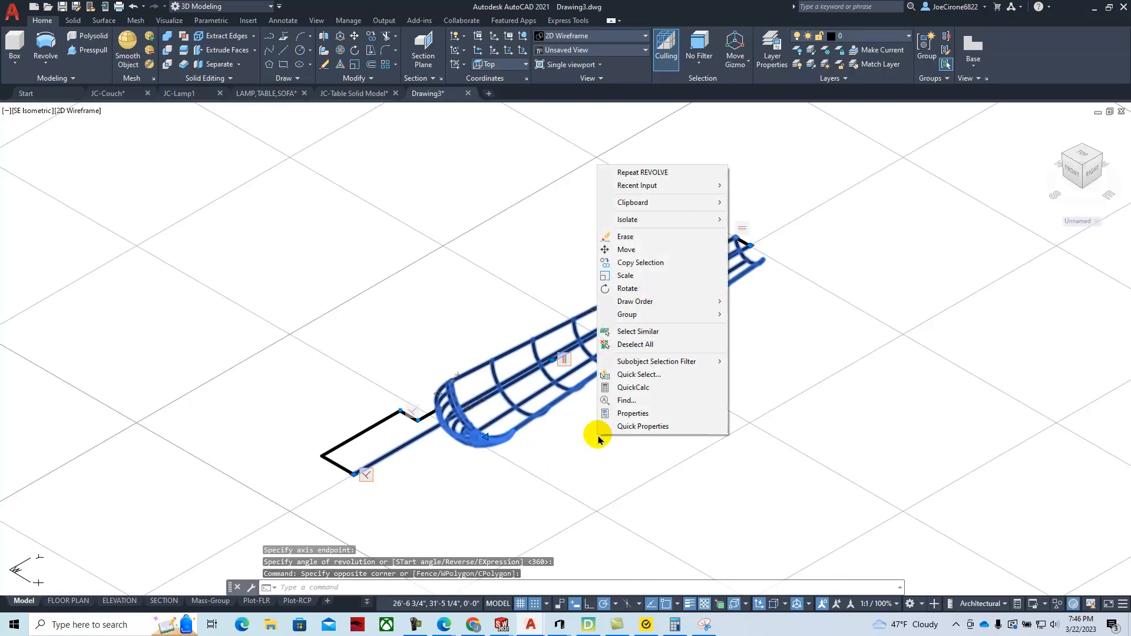
left_click(651, 425)
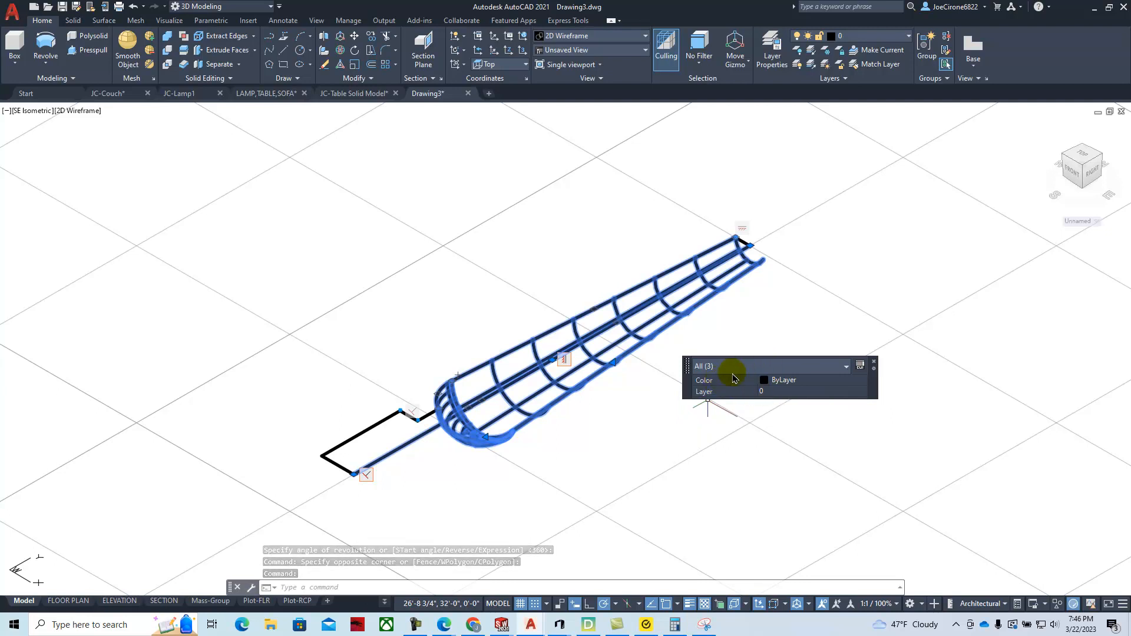
key("Escape")
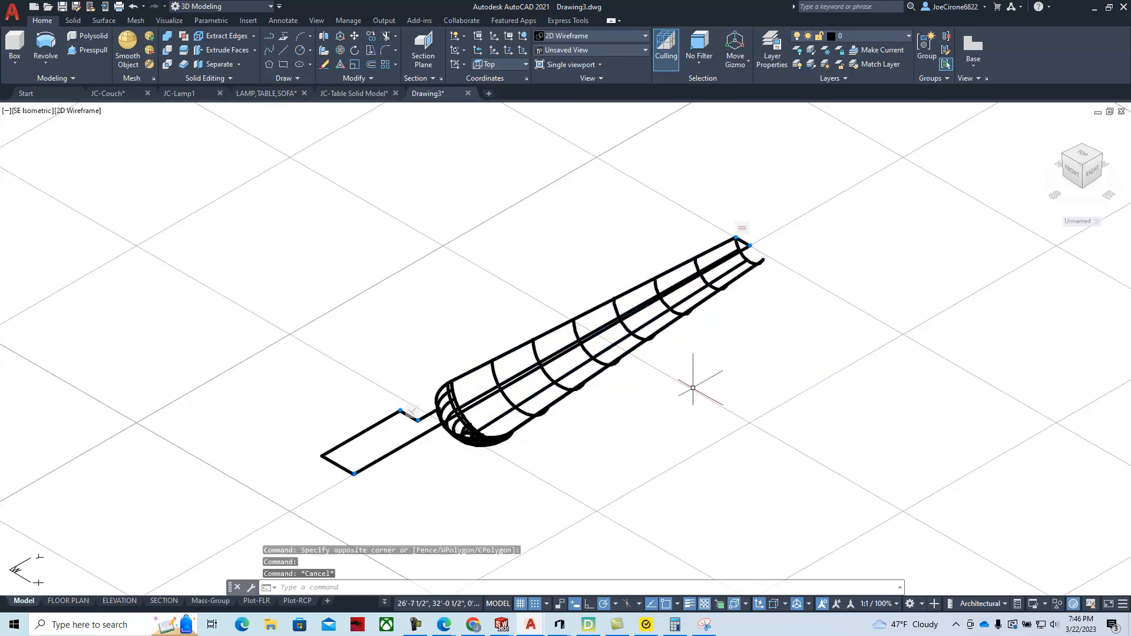
left_click(134, 7)
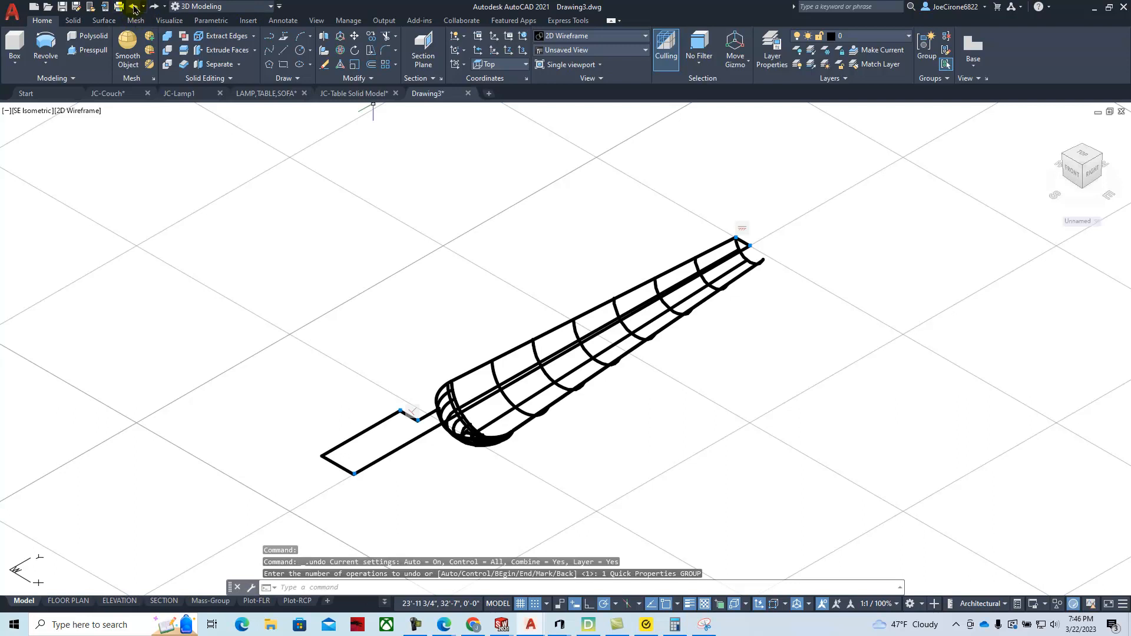
left_click(133, 6)
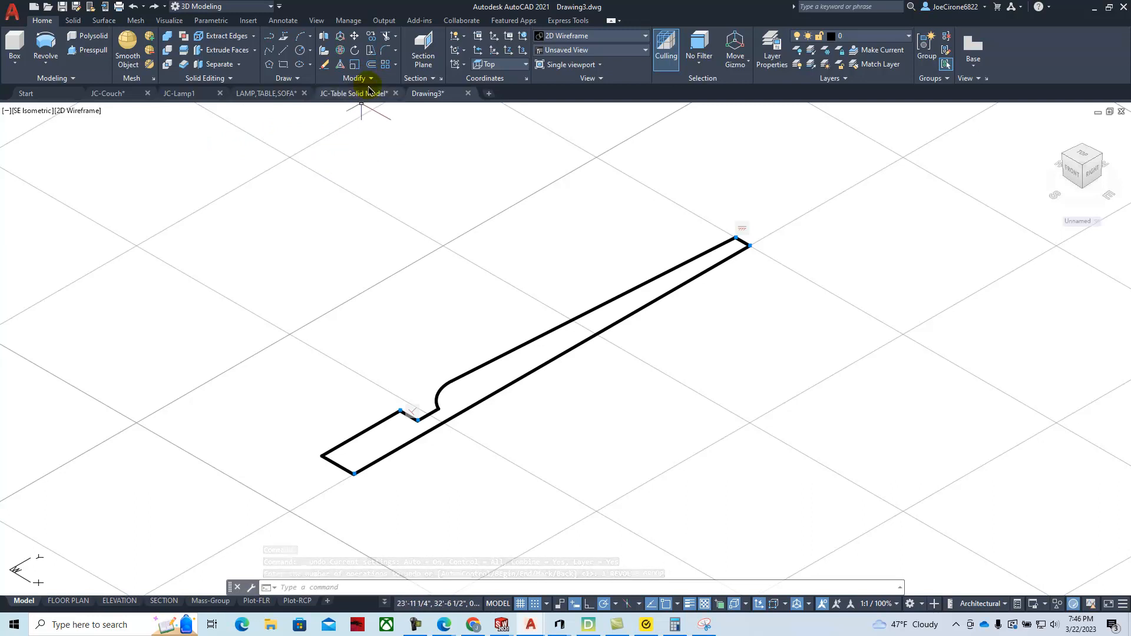
Convert the pedestal's closed half-profile outline into a region and display it in the Conceptual visual style.
left_click(297, 79)
left_click(311, 107)
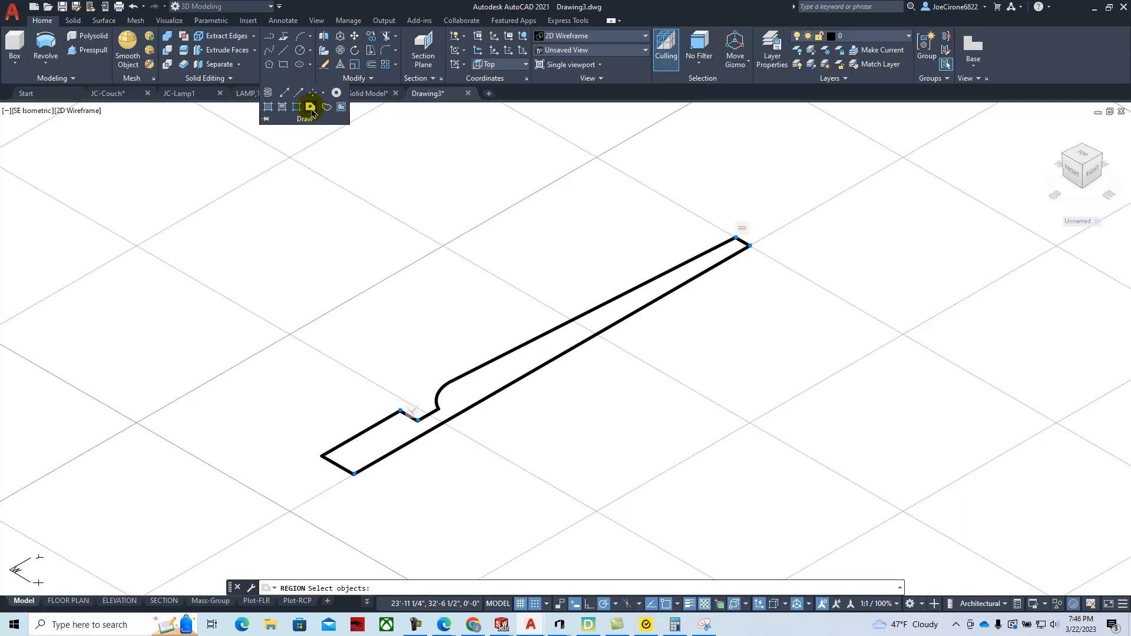
left_click(757, 186)
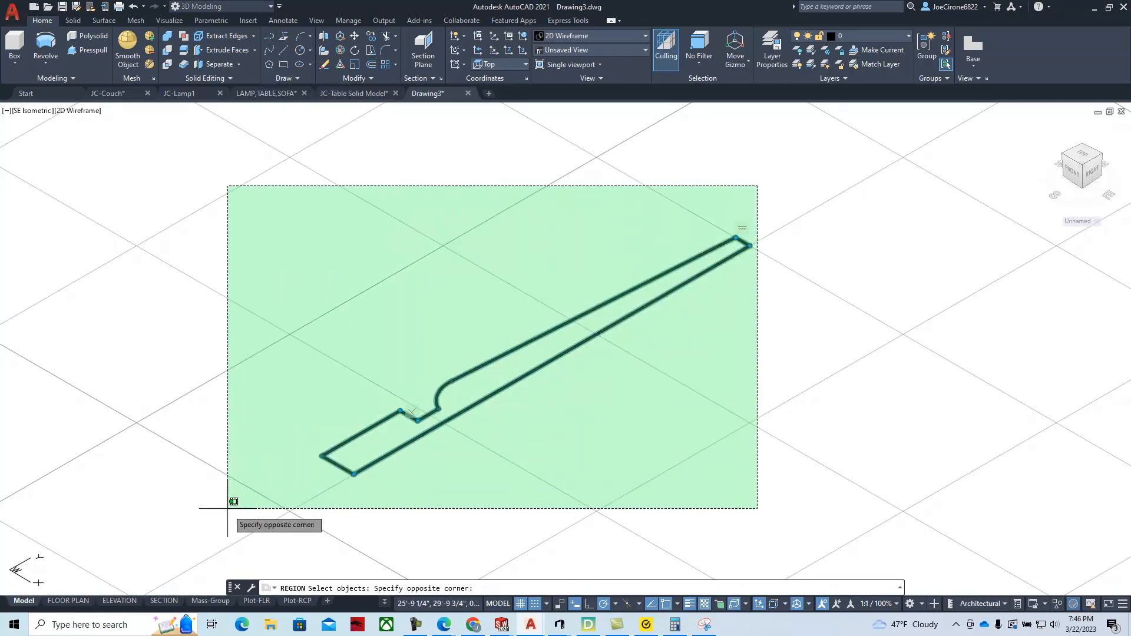
left_click(230, 499)
key("Return")
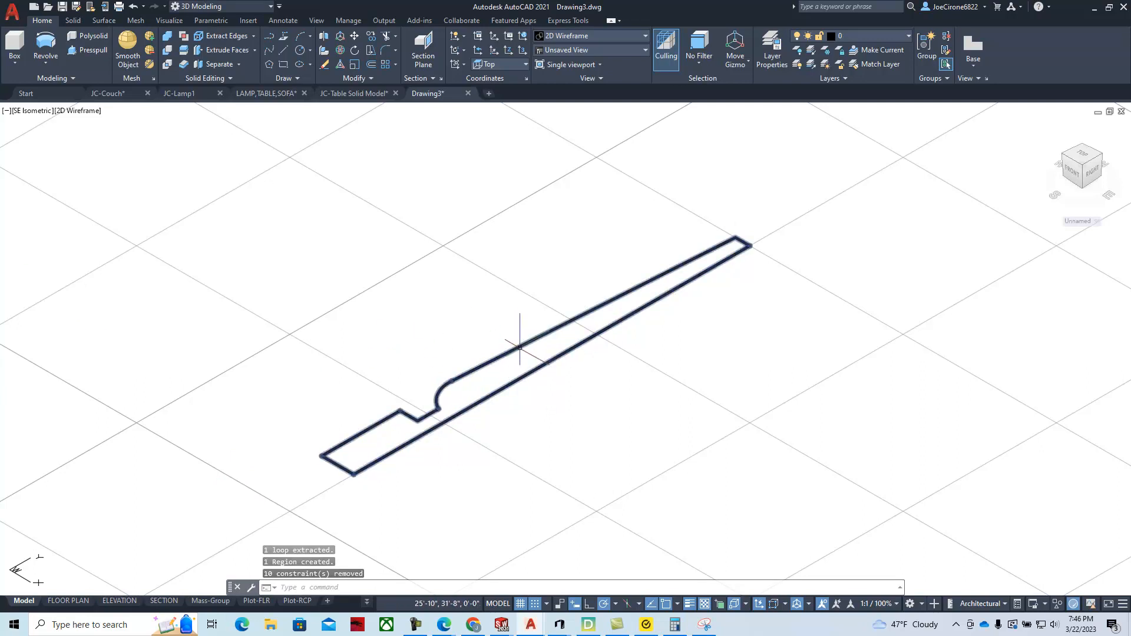
left_click(86, 113)
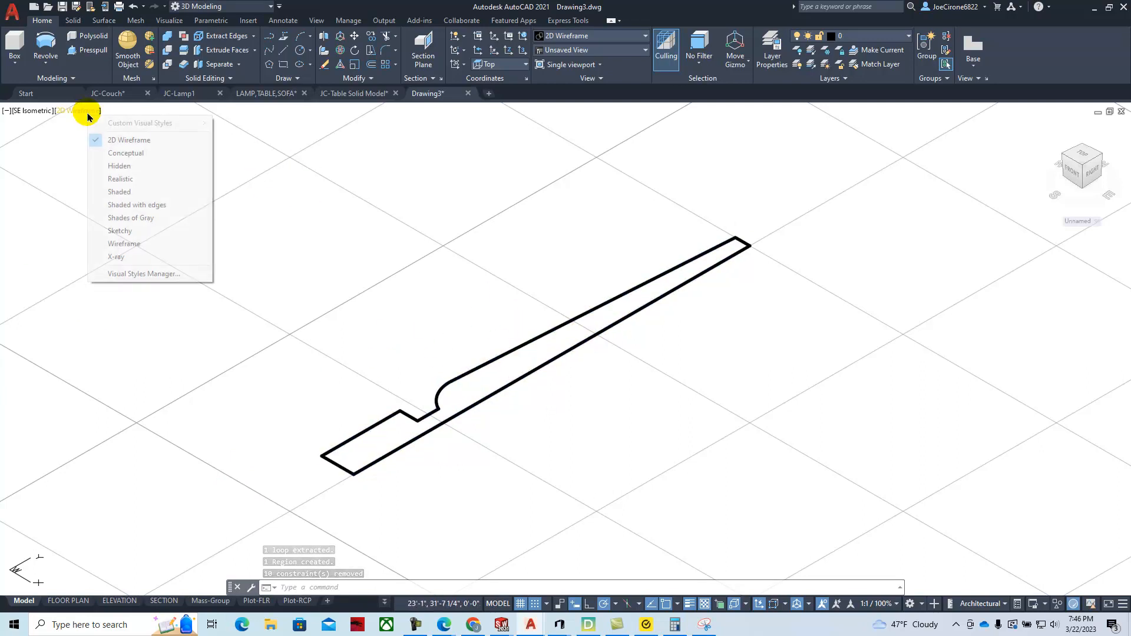
left_click(137, 153)
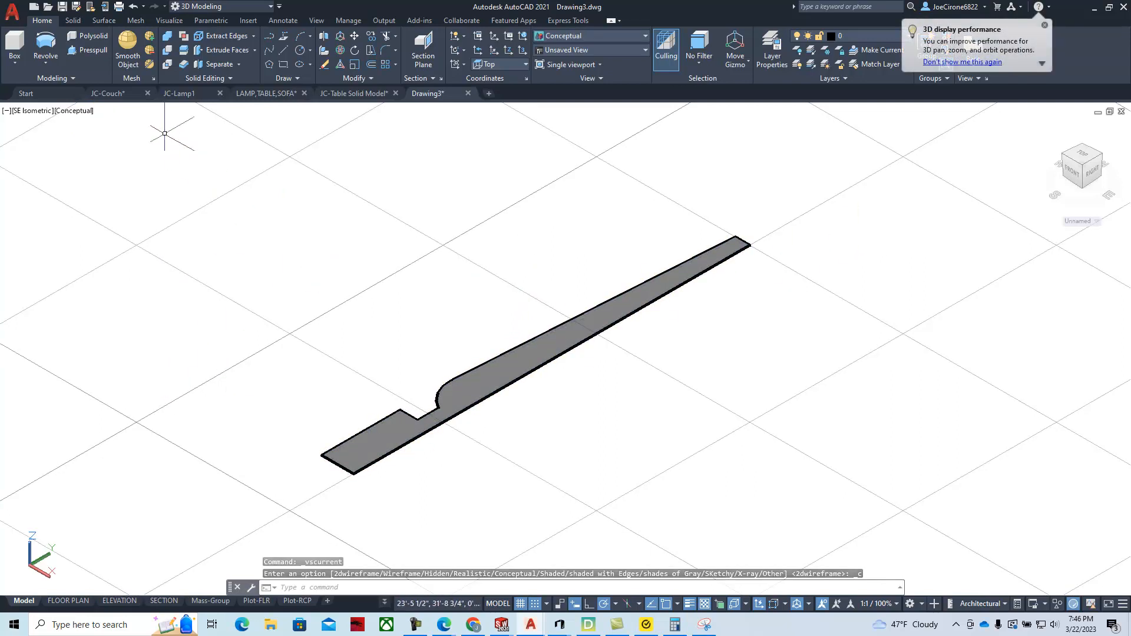
Try to revolve the pedestal's half-profile region about its long straight edge with a freehand partial angle, and undo it.
left_click(47, 58)
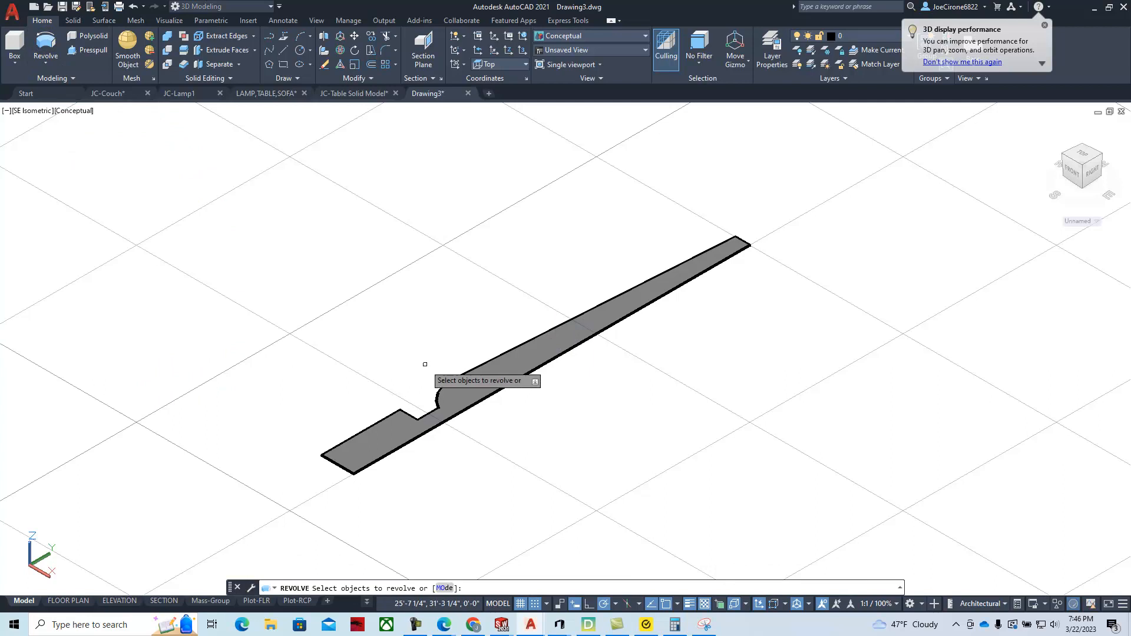
left_click(455, 380)
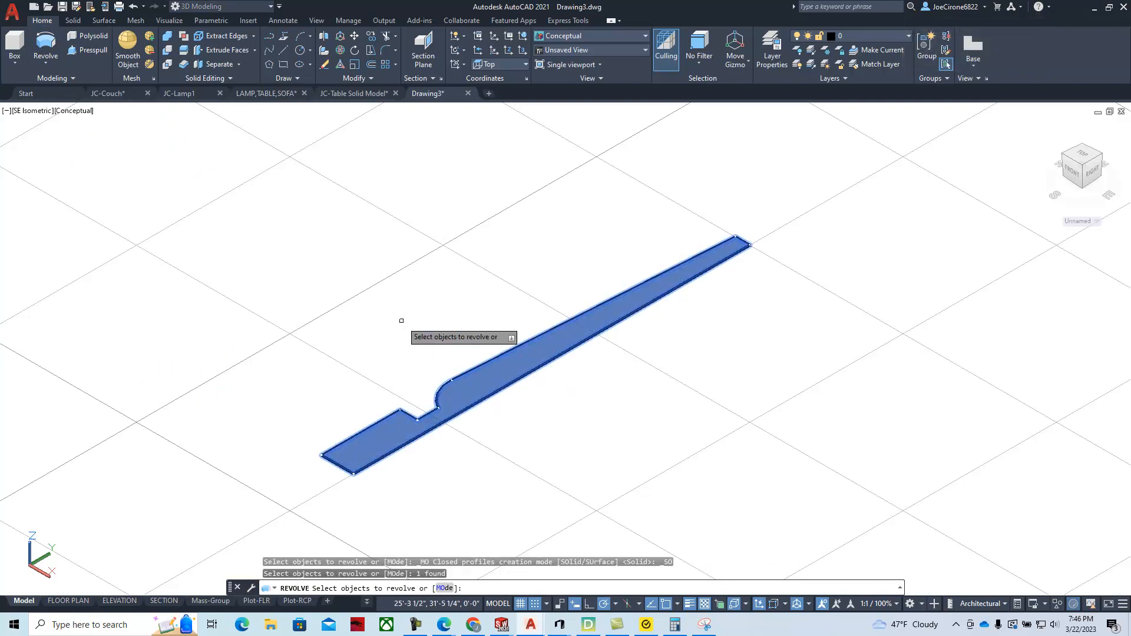
key("Return")
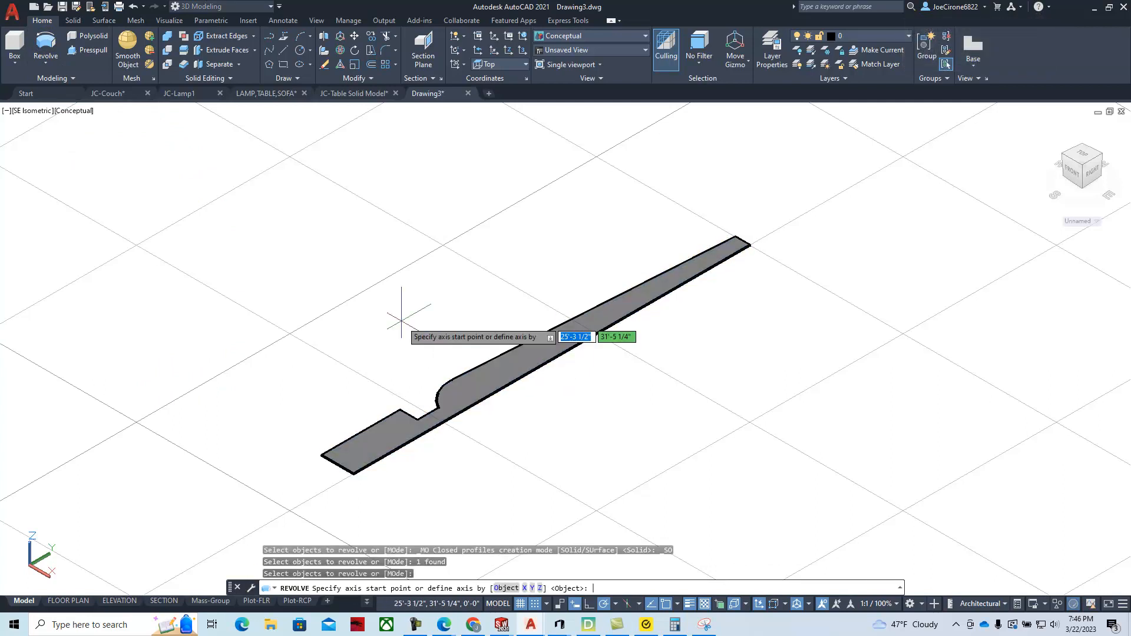
left_click(750, 245)
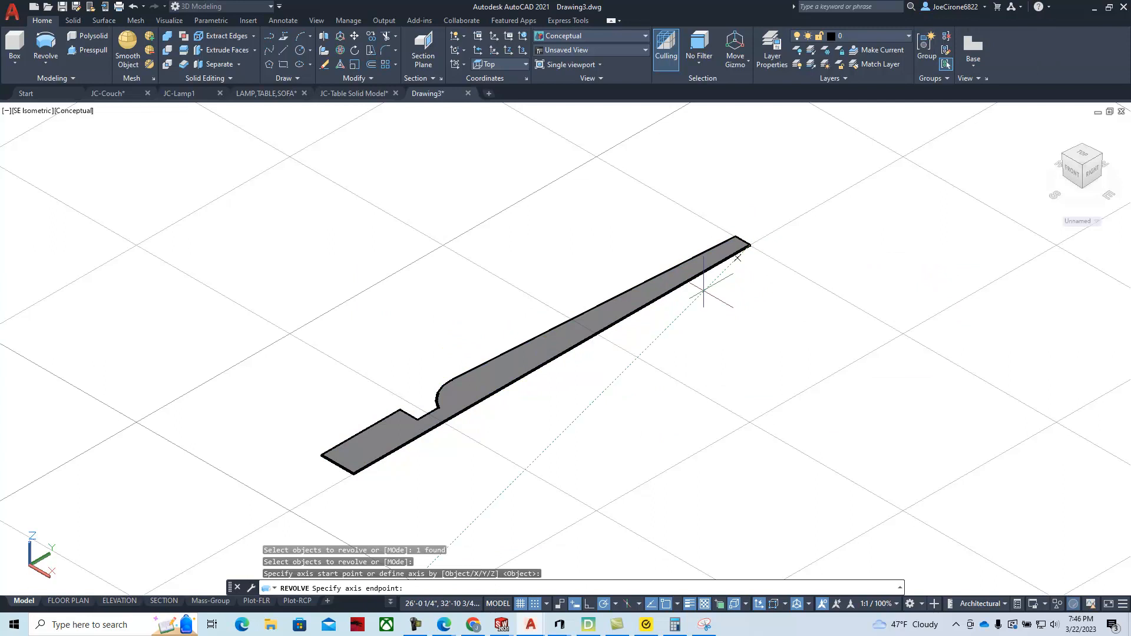
left_click(354, 473)
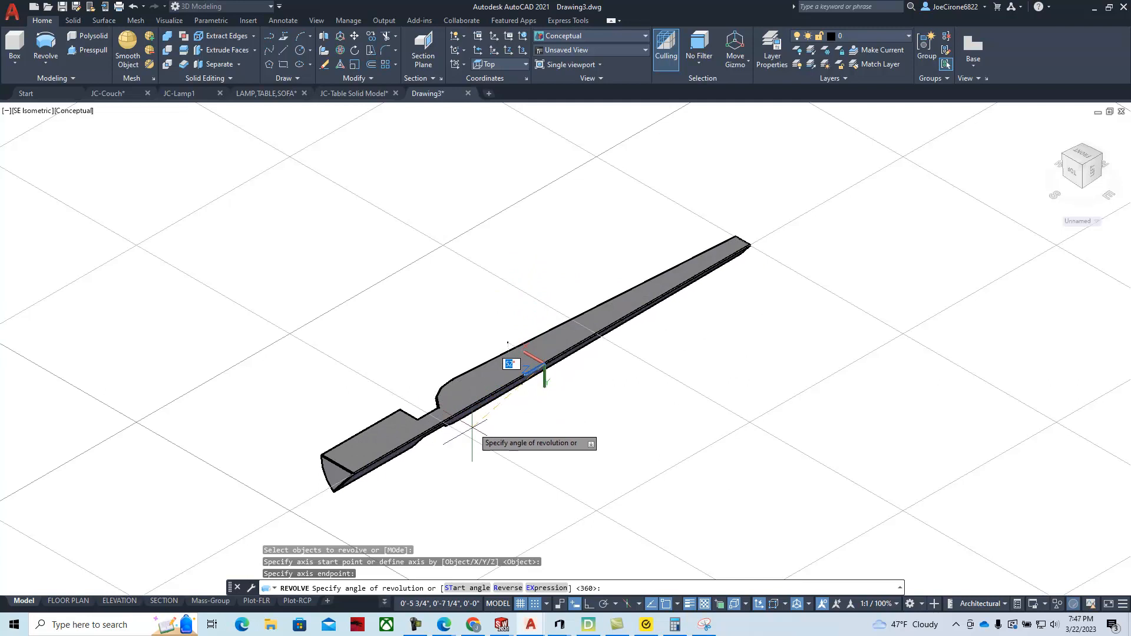
left_click(523, 417)
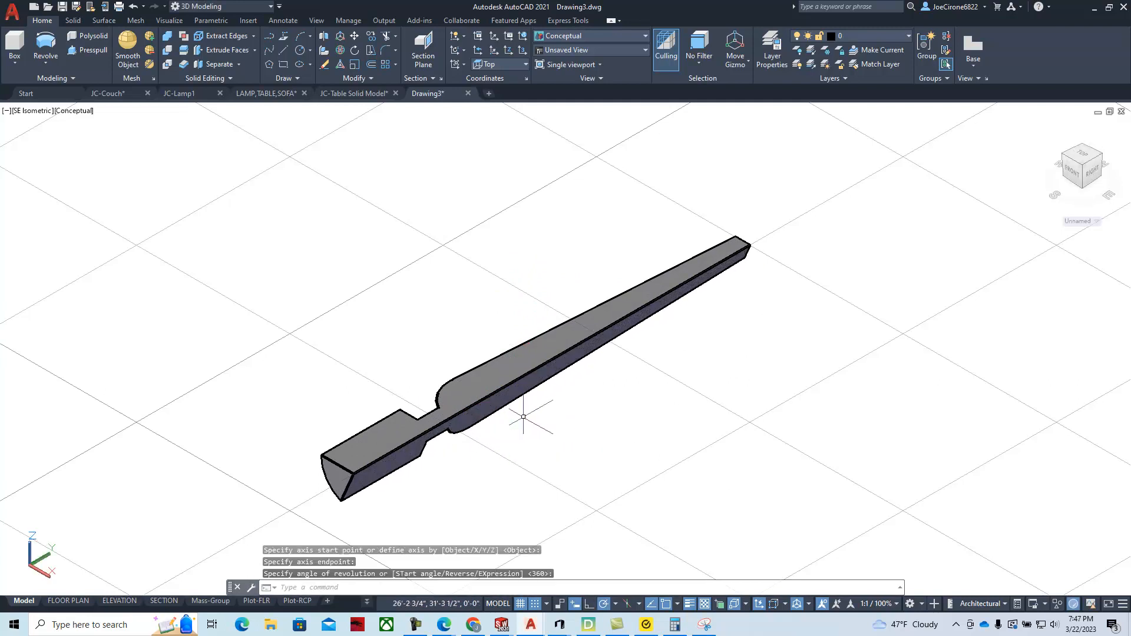
right_click(420, 494)
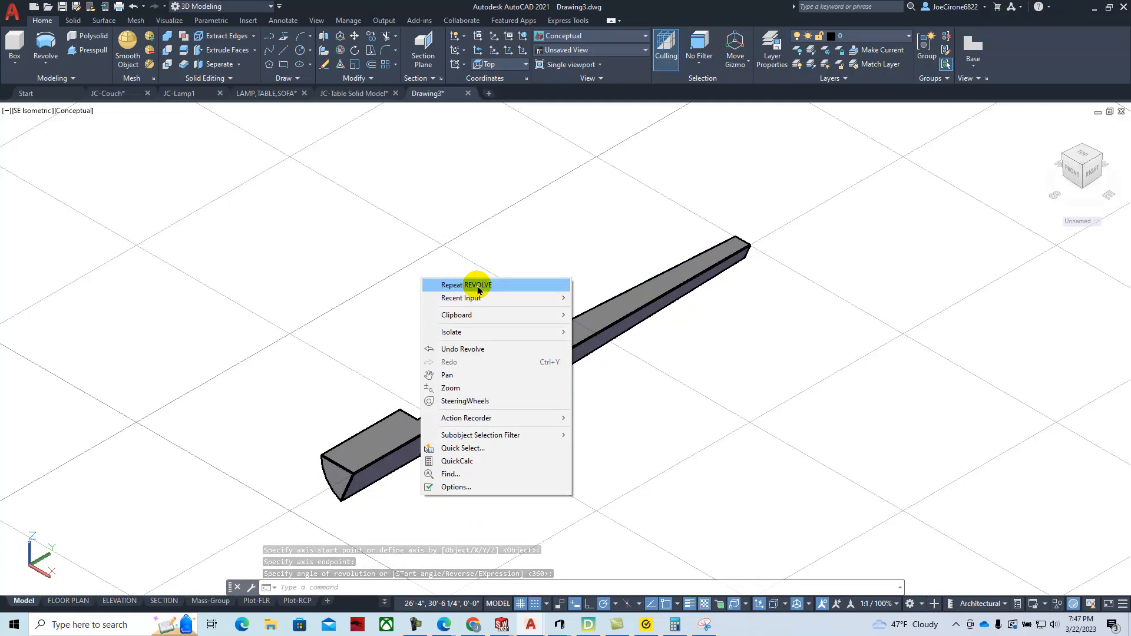
left_click(421, 283)
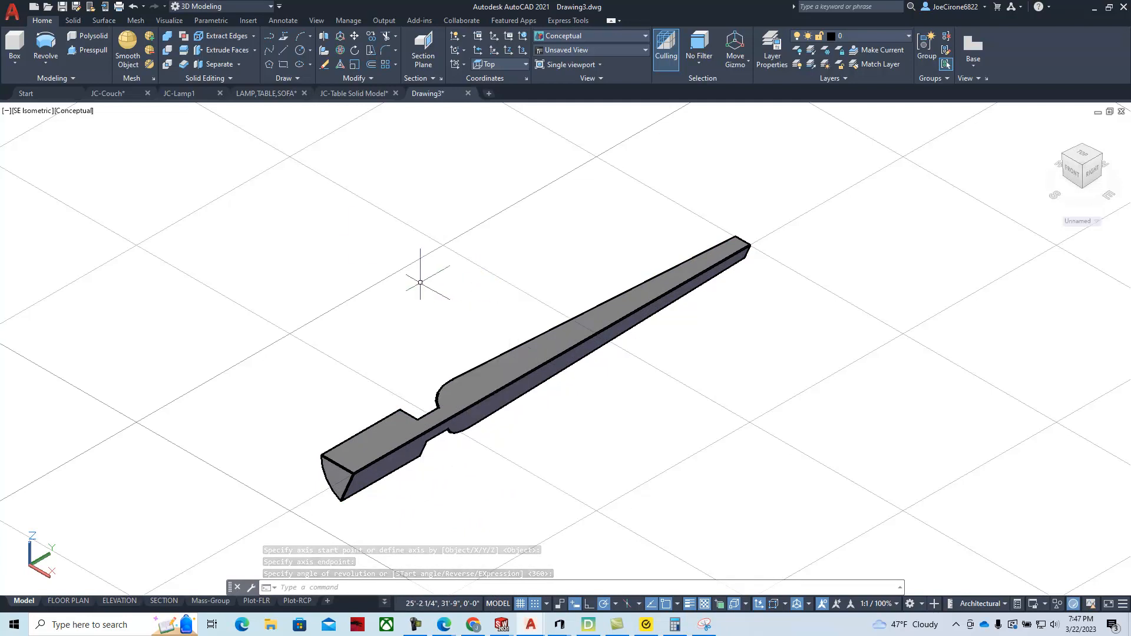
left_click(133, 7)
Revolve the pedestal's half-profile region a full 360 degrees about its long straight edge.
left_click(45, 44)
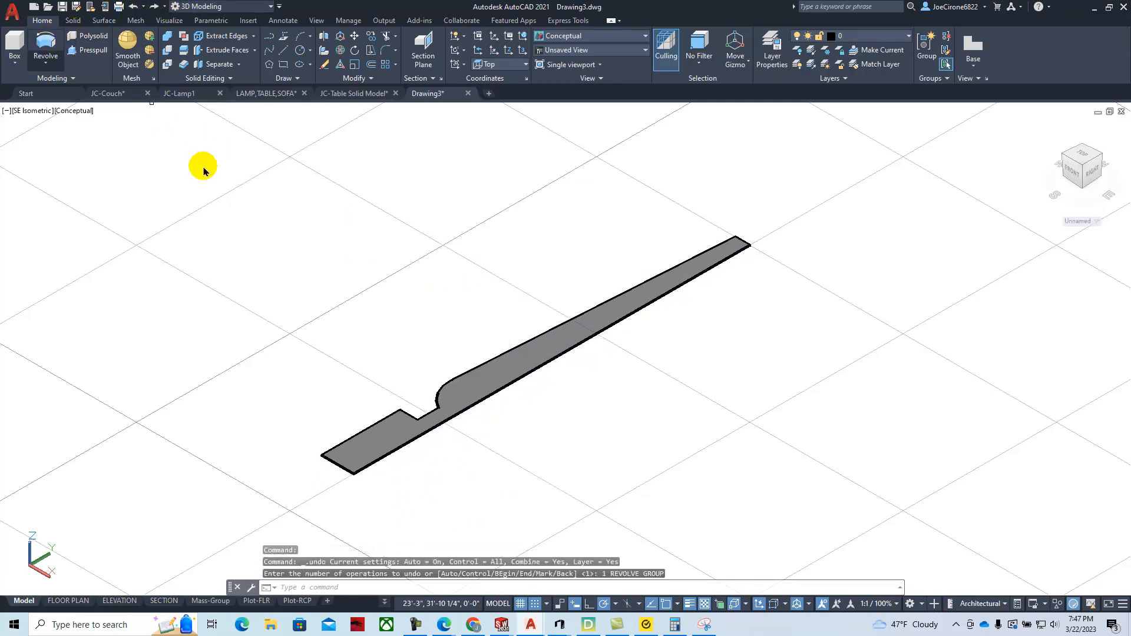
left_click(648, 300)
right_click(634, 294)
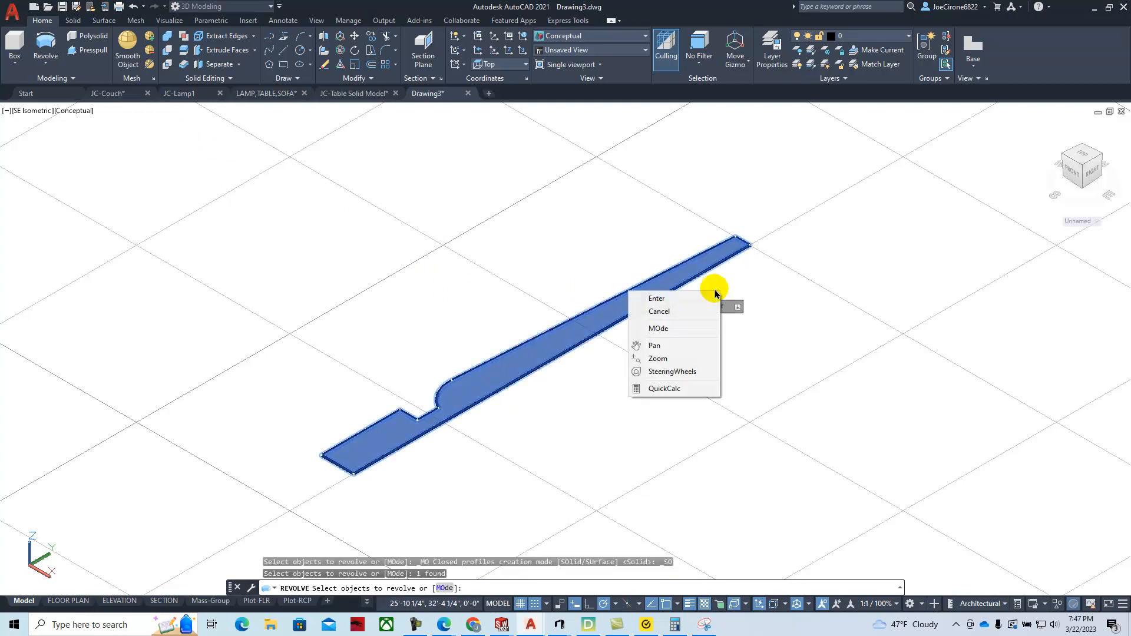
left_click(689, 298)
left_click(749, 244)
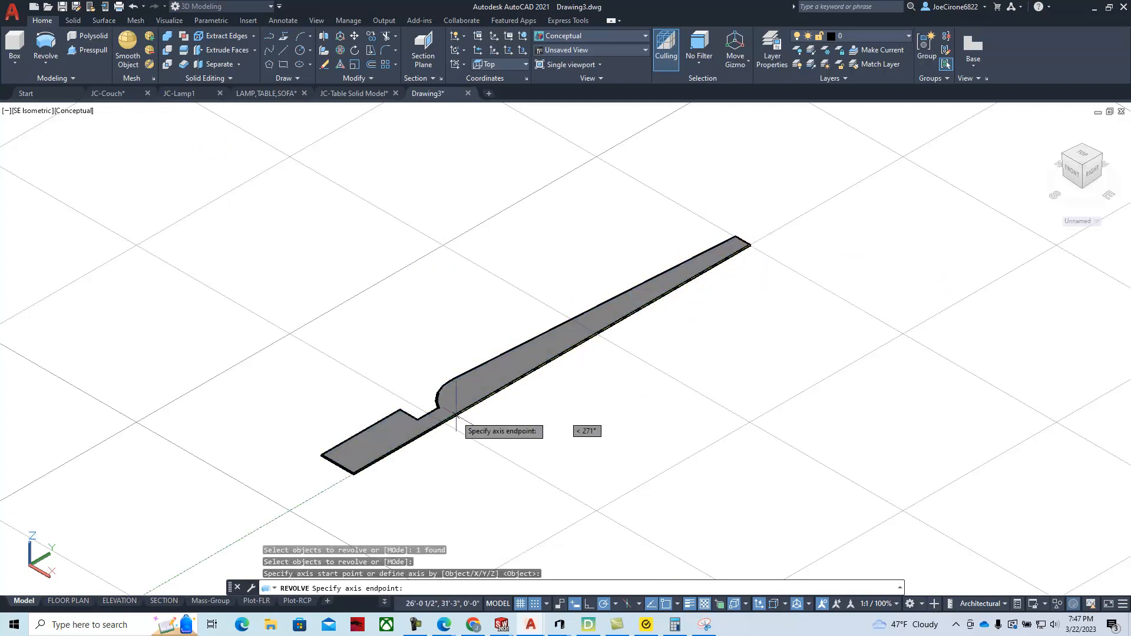
left_click(353, 474)
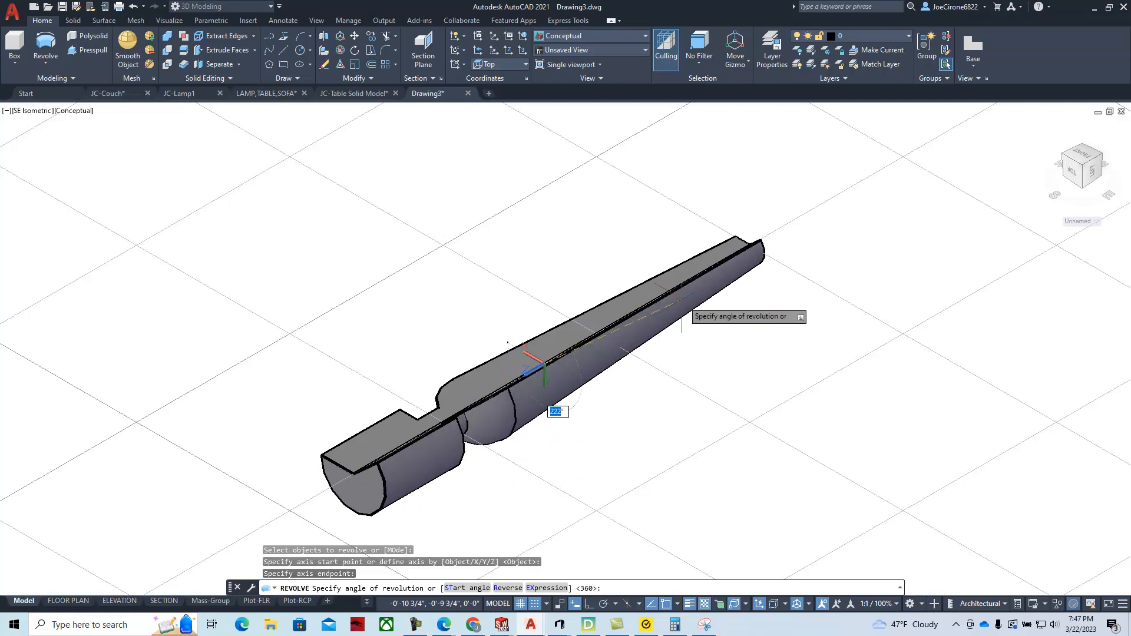
key("Return")
scroll(683, 300, "down", 4)
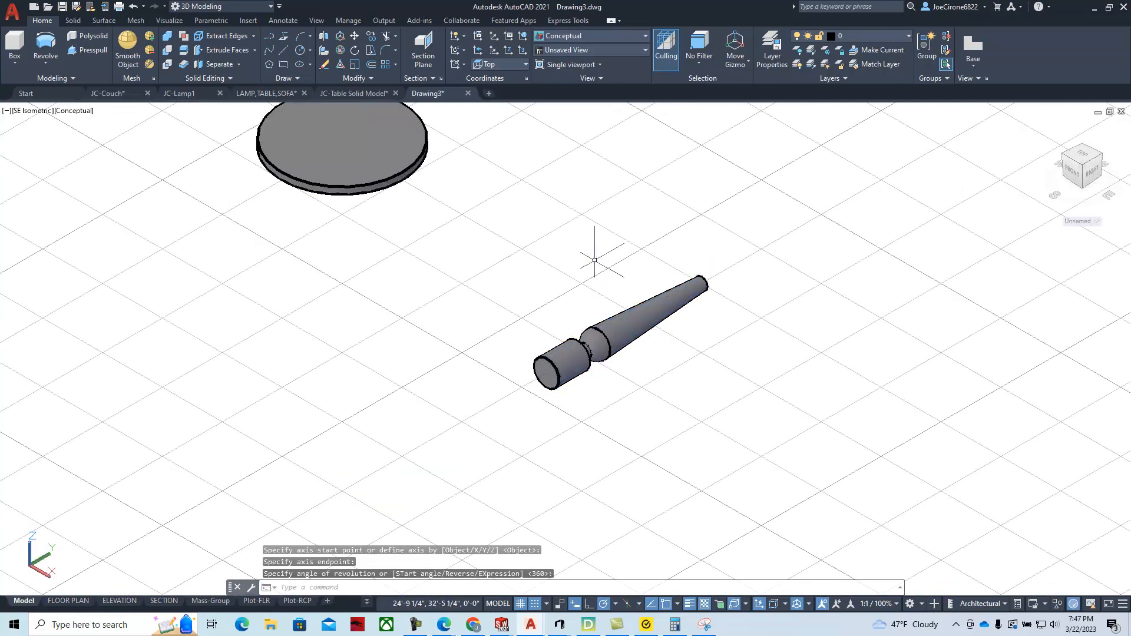
middle_click_drag(560, 240, 603, 296)
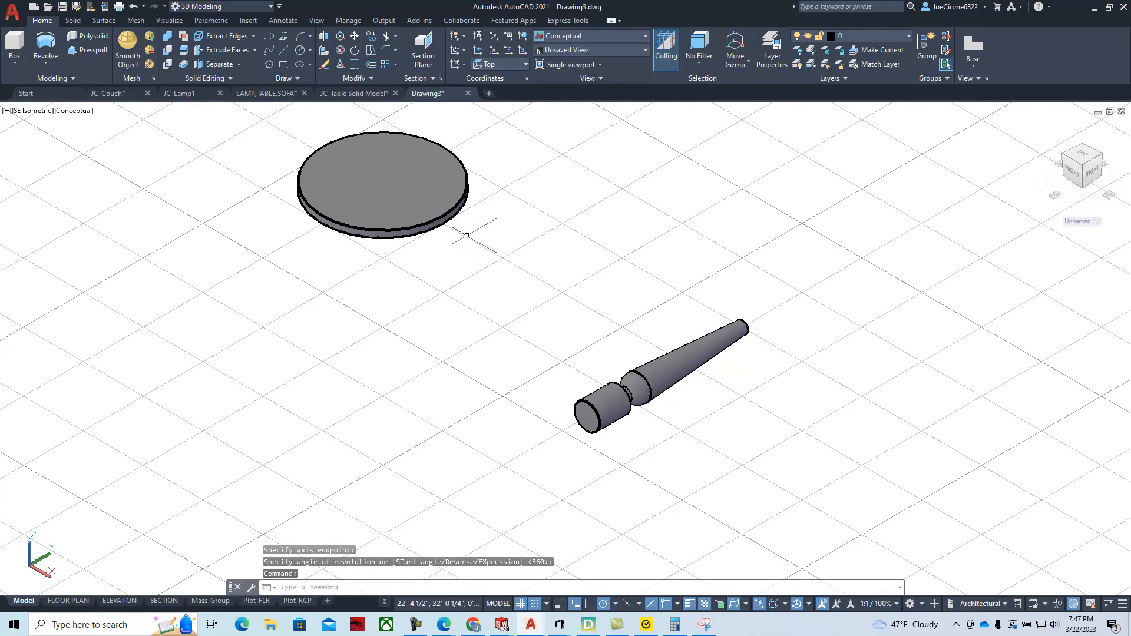
Check the pedestal and leg area in the captured table elevation, and move the capture aside.
left_click(705, 624)
left_click_drag(985, 132, 468, 96)
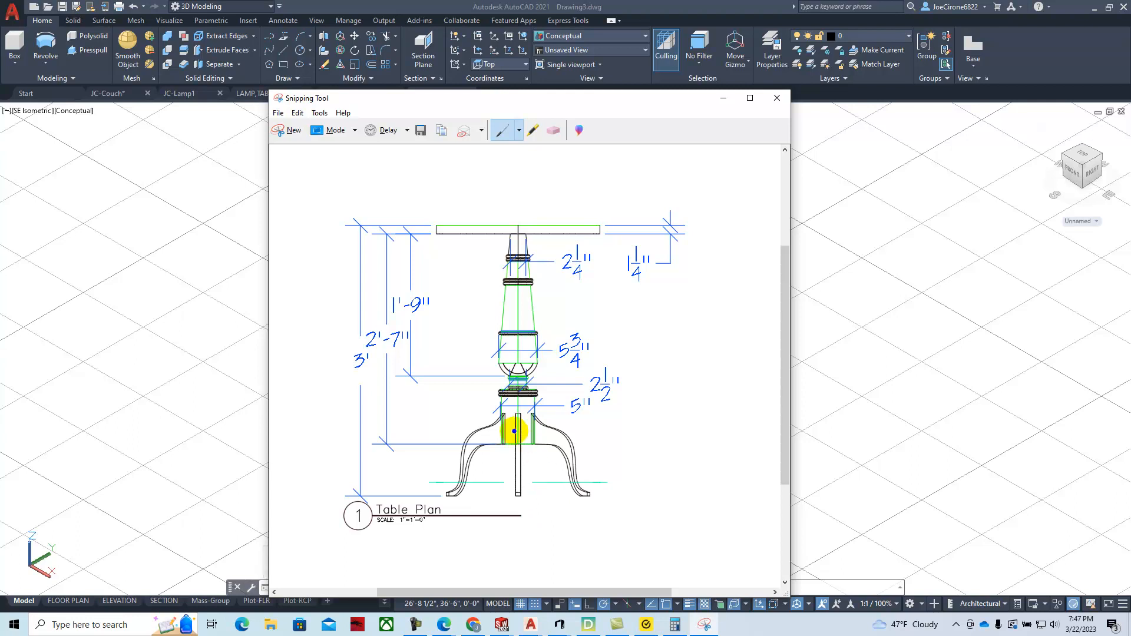
left_click_drag(513, 99, 1130, 135)
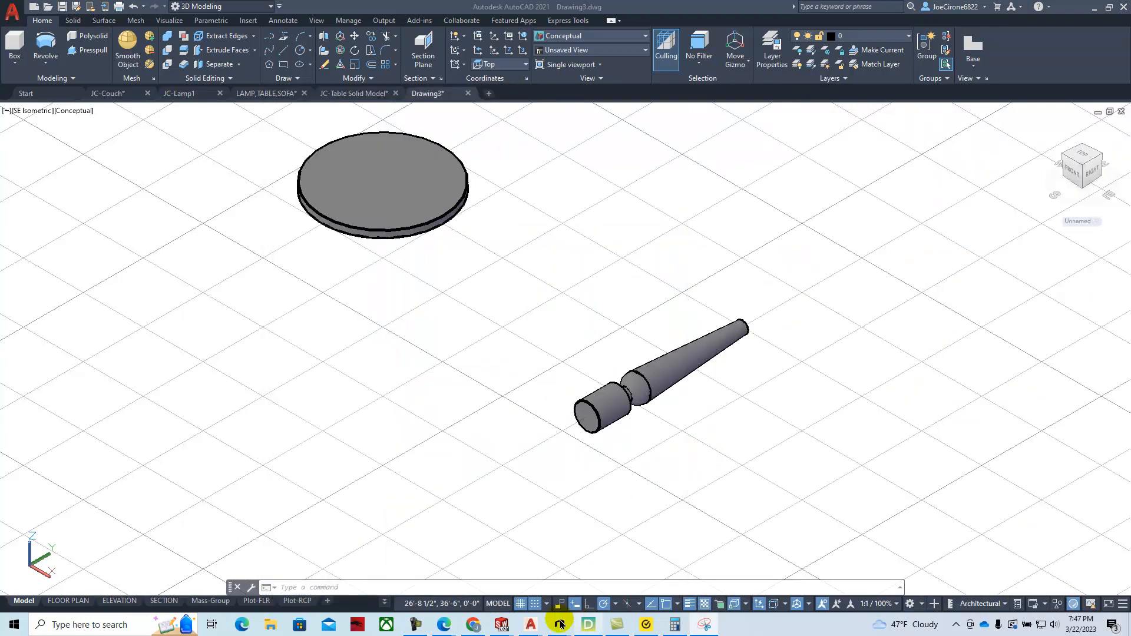
Switch to the JC-Table Solid Model drawing and capture the dimensioned leg detail viewport from the FLOOR PLAN layout with Snipping Tool.
mouse_move(531, 624)
left_click(656, 577)
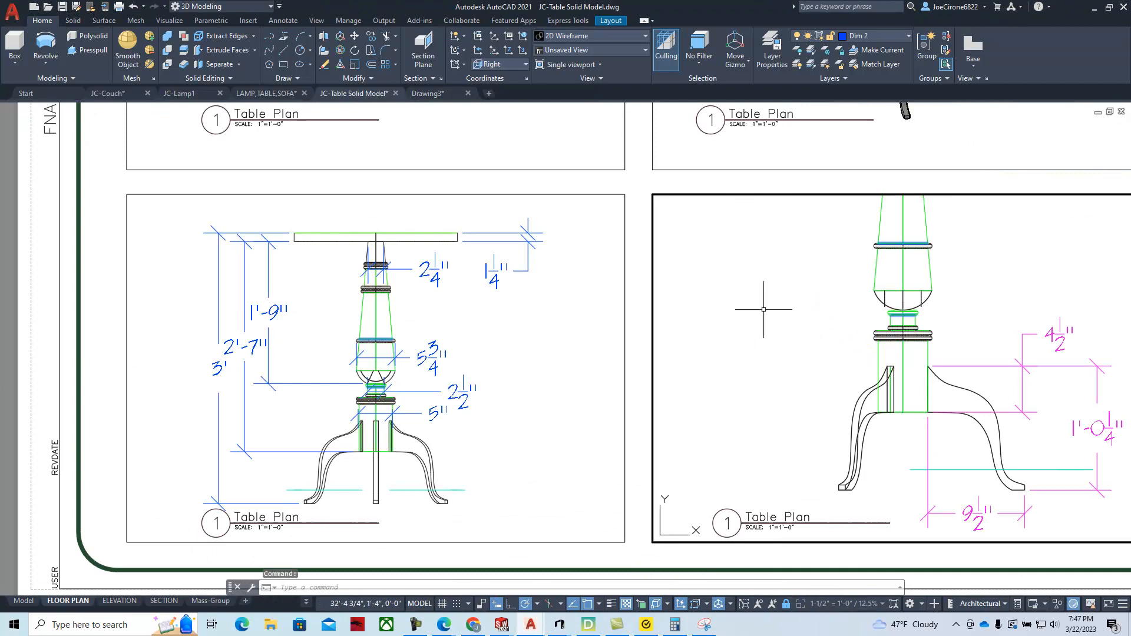
double_click(825, 569)
left_click(803, 566)
left_click(801, 567)
middle_click_drag(852, 554, 451, 543)
scroll(498, 547, "down", 2)
scroll(527, 514, "up", 2)
middle_click_drag(536, 519, 628, 488)
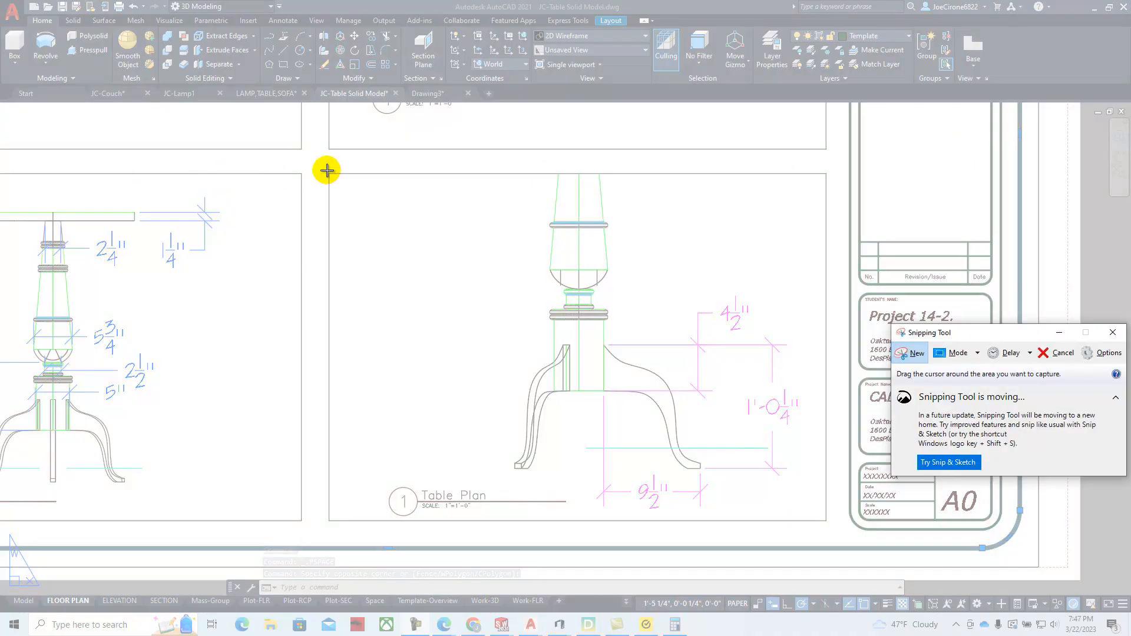
left_click_drag(326, 159, 838, 531)
left_click_drag(610, 75, 1130, 77)
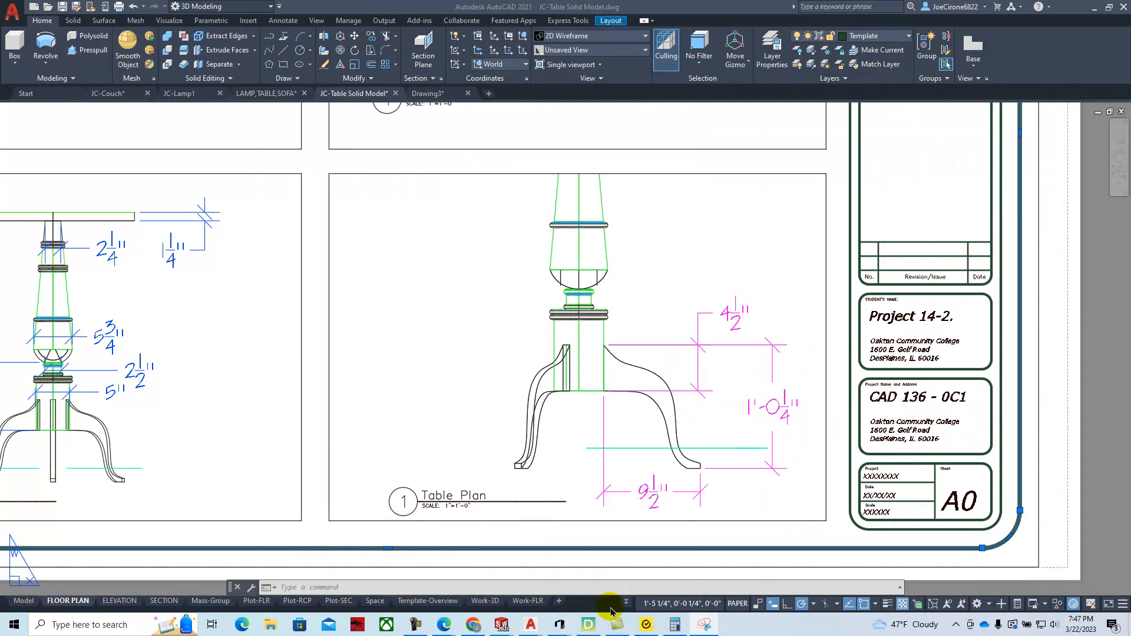
Return to Drawing3 and set the Top view, with the round tabletop and the pedestal both in frame.
mouse_move(534, 627)
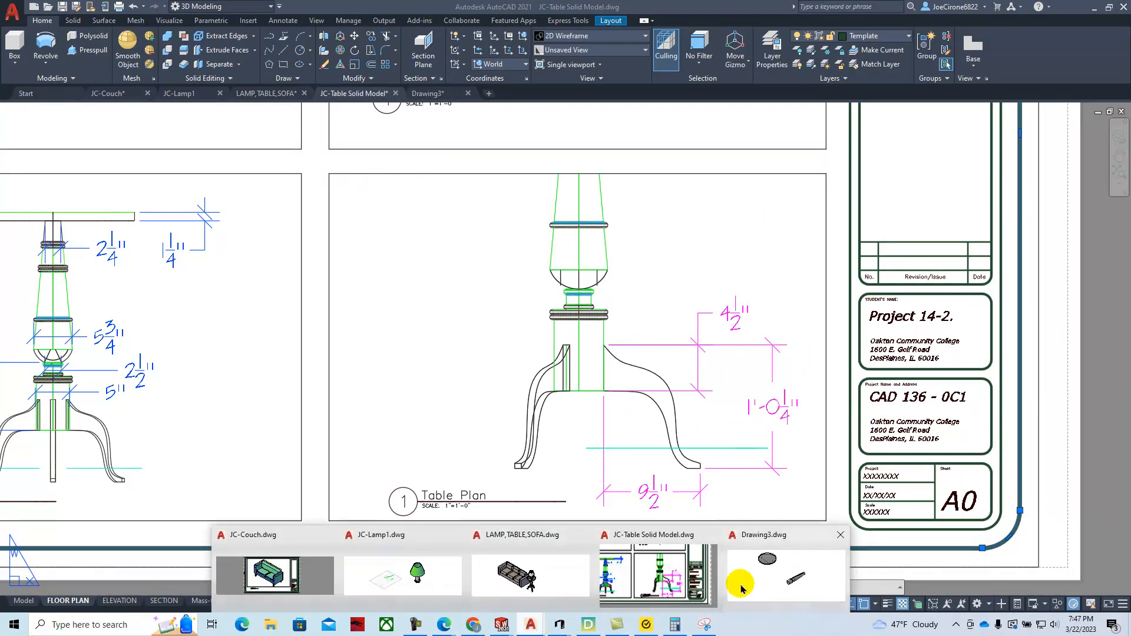
left_click(766, 580)
left_click(377, 208)
left_click(678, 356)
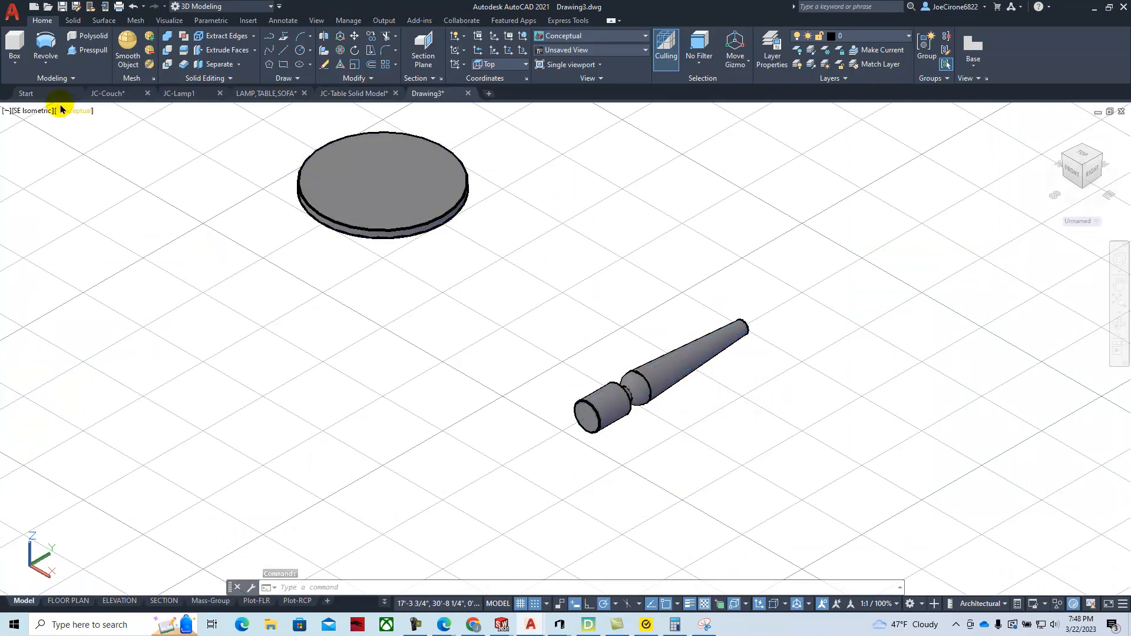
left_click(28, 112)
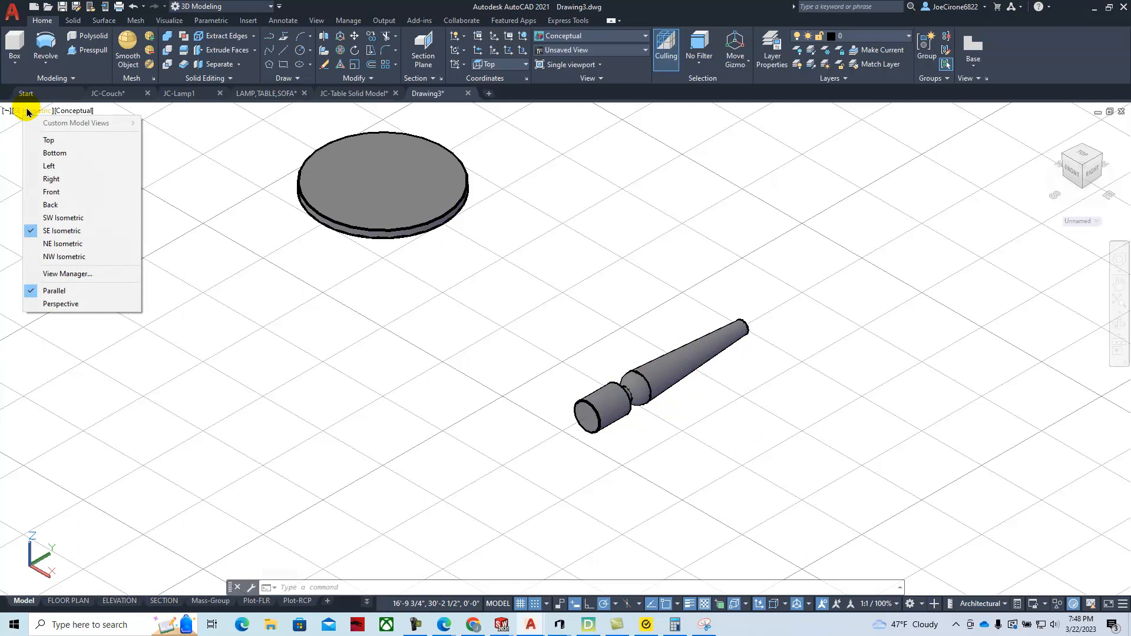
left_click(49, 140)
middle_click_drag(744, 298, 466, 327)
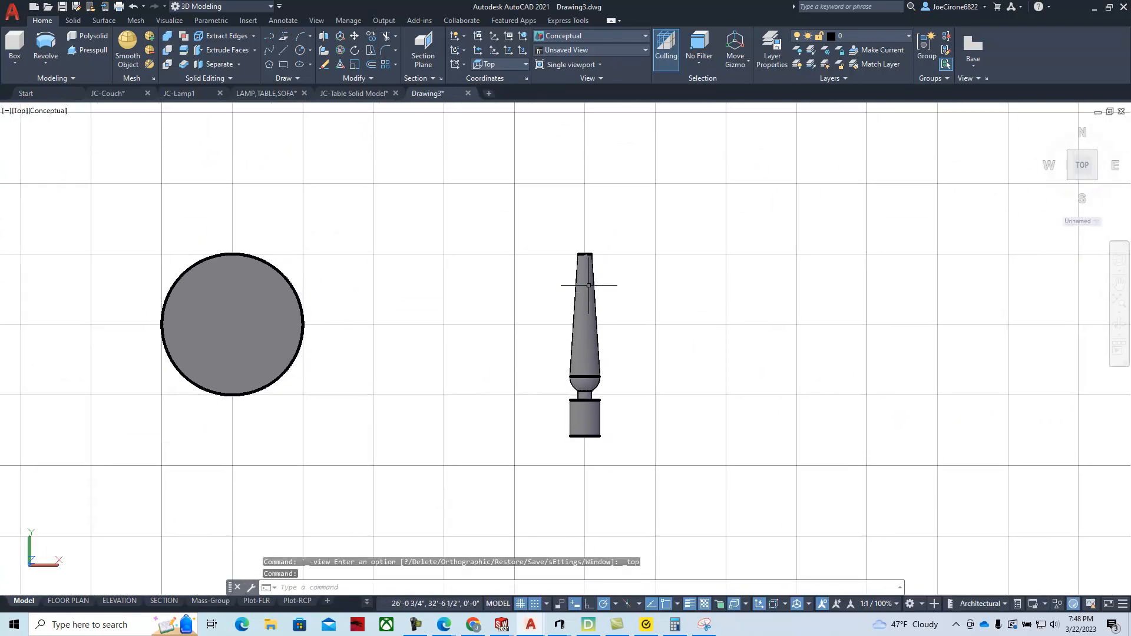
Move the pedestal solid horizontally closer to the round tabletop.
left_click(355, 39)
left_click(583, 375)
key("Return")
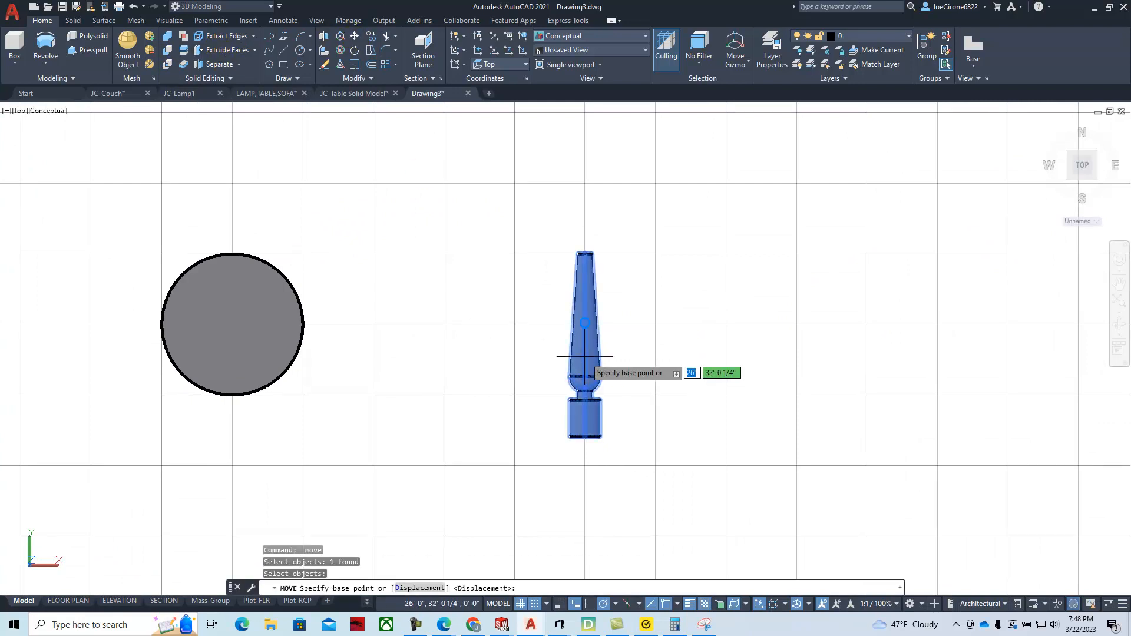
left_click(592, 466)
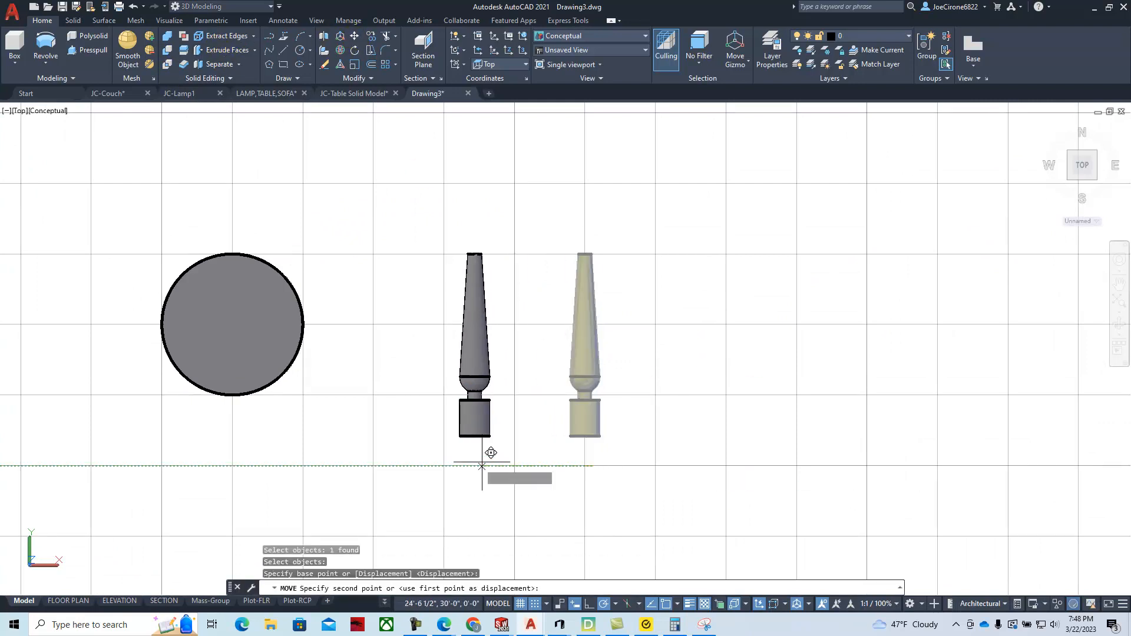
left_click(413, 465)
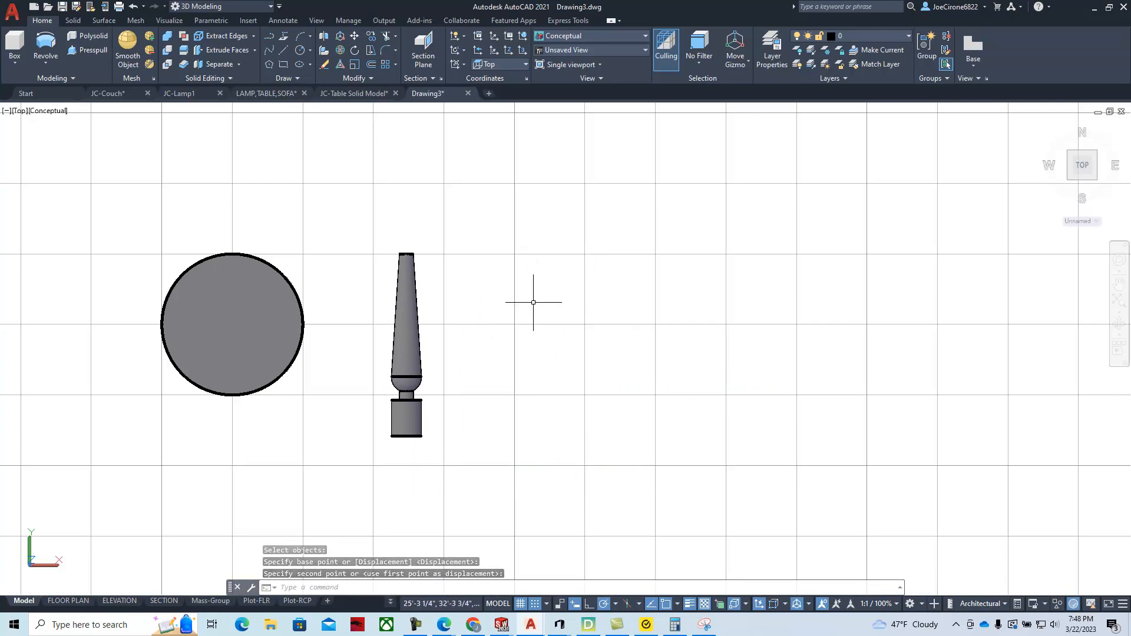
Following the leg detail capture, draw a 4.5" vertical line right of the pedestal and a 4" horizontal line rightward from its lower end.
left_click_drag(1130, 89, 737, 66)
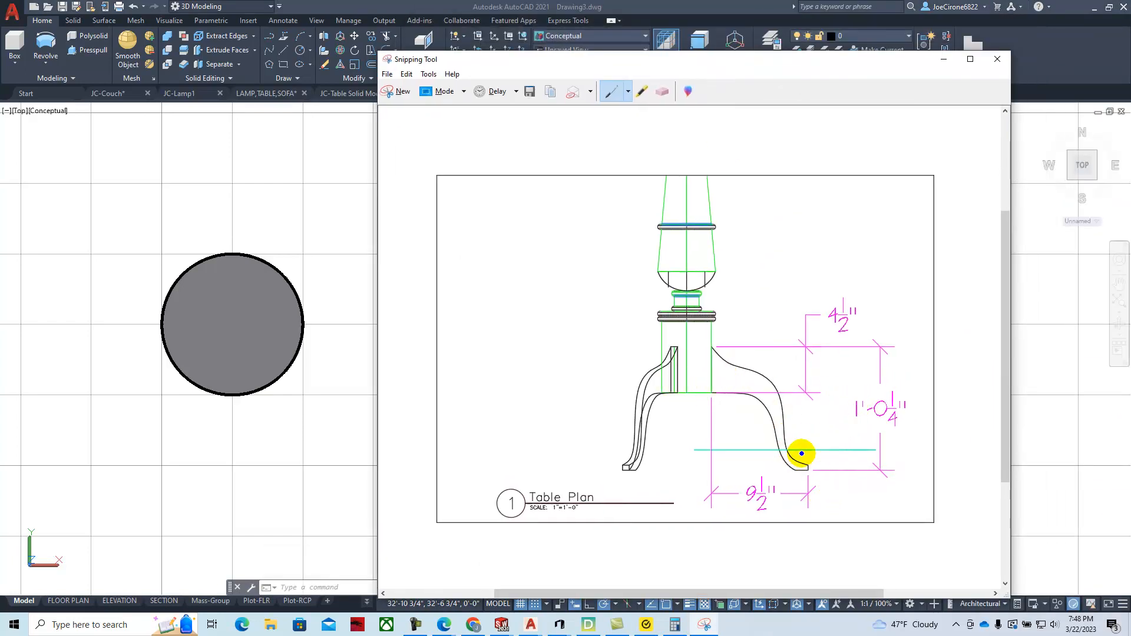
left_click_drag(730, 69, 1130, 70)
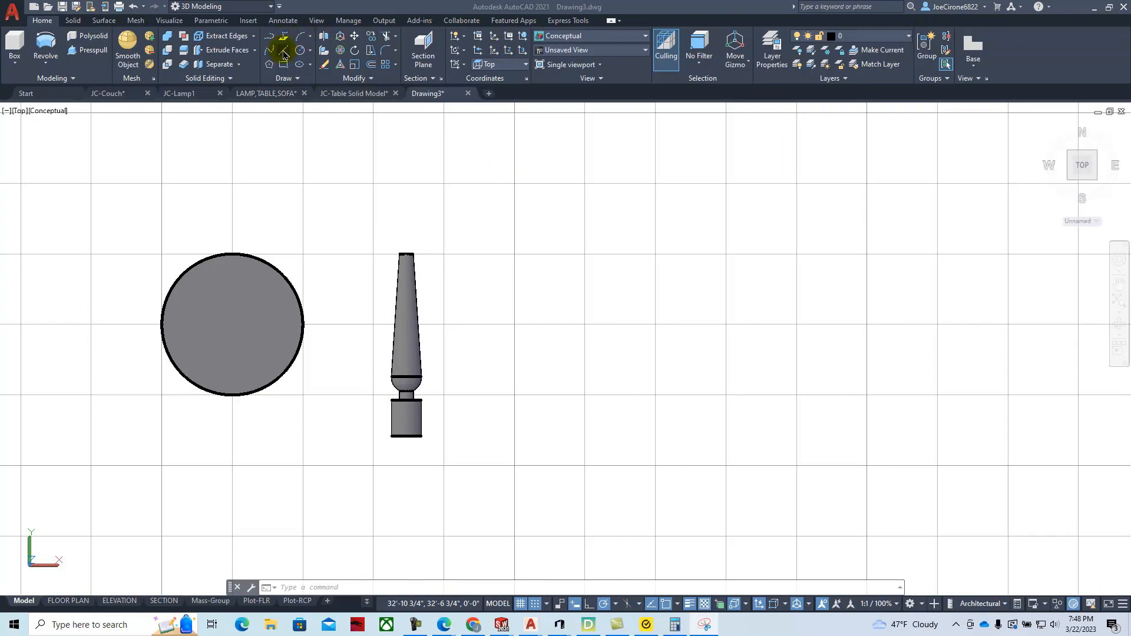
scroll(562, 380, "up", 3)
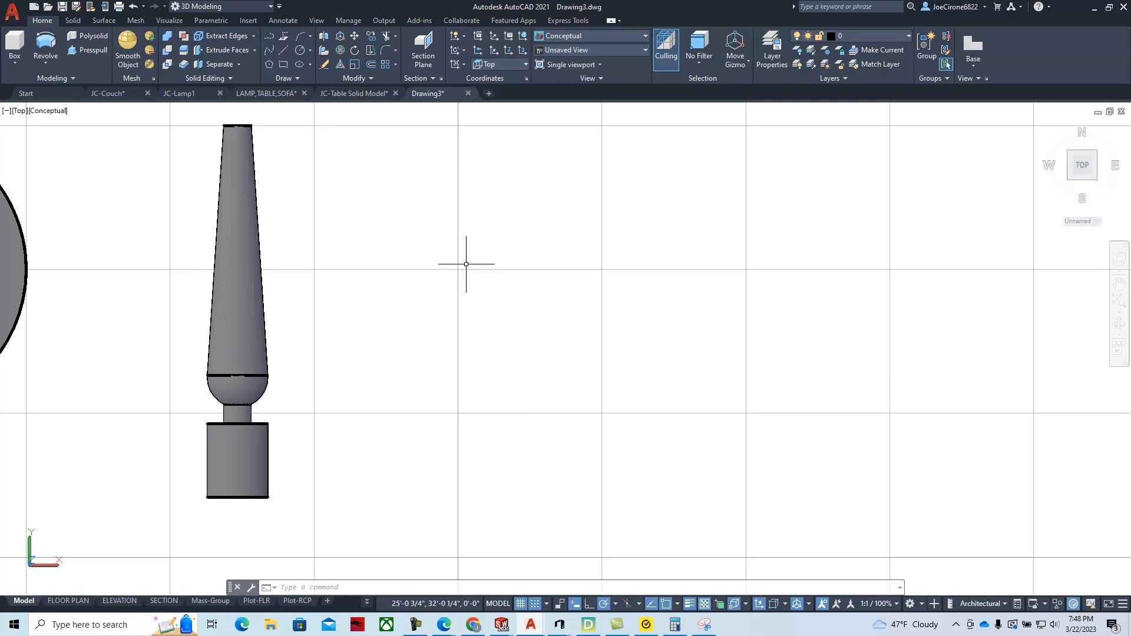
left_click(283, 54)
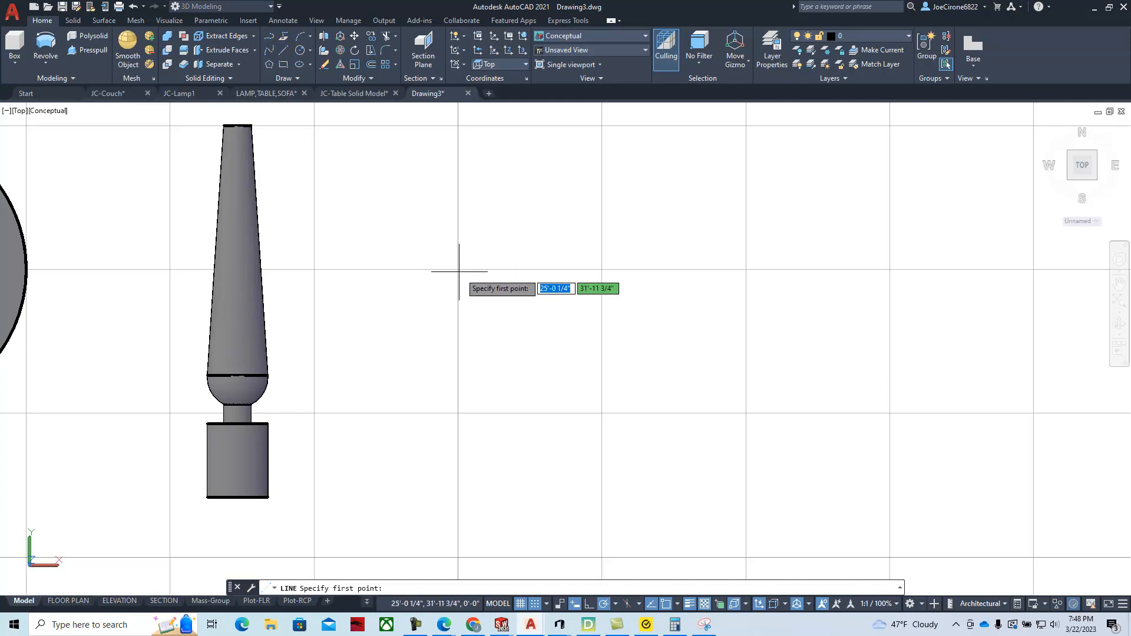
left_click(459, 413)
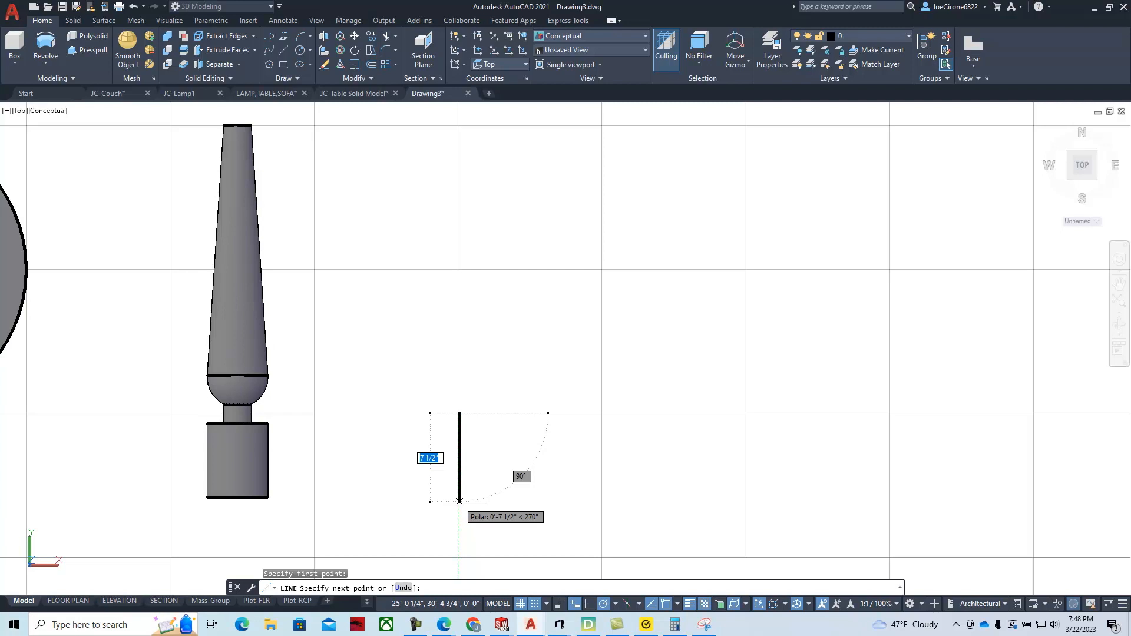
type("4")
key("Return")
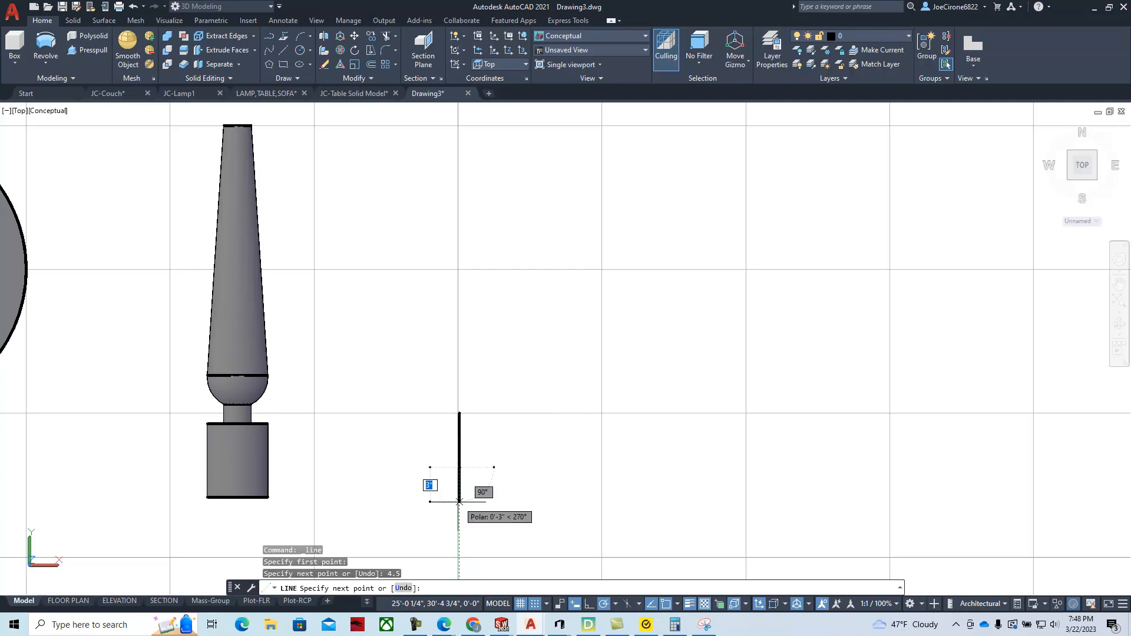
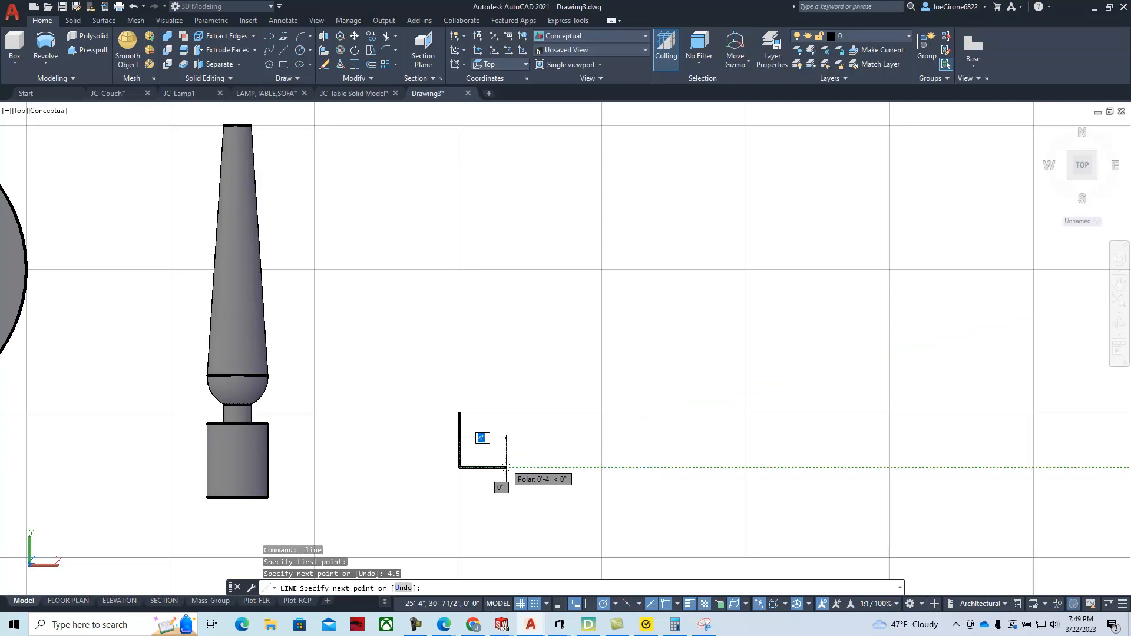
left_click(505, 468)
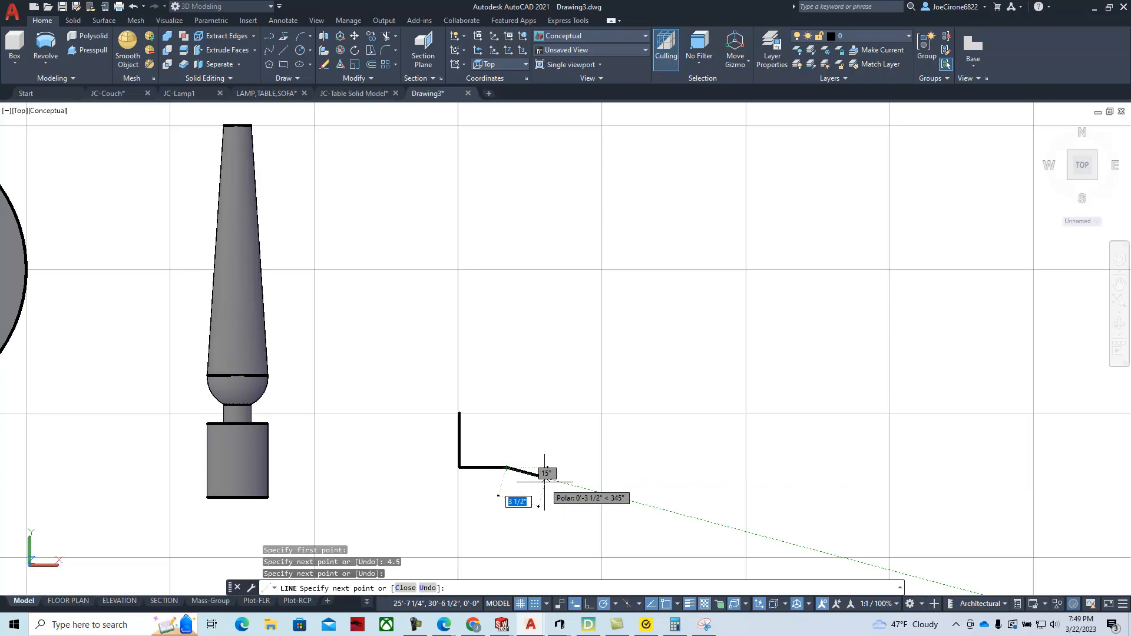
key("Escape")
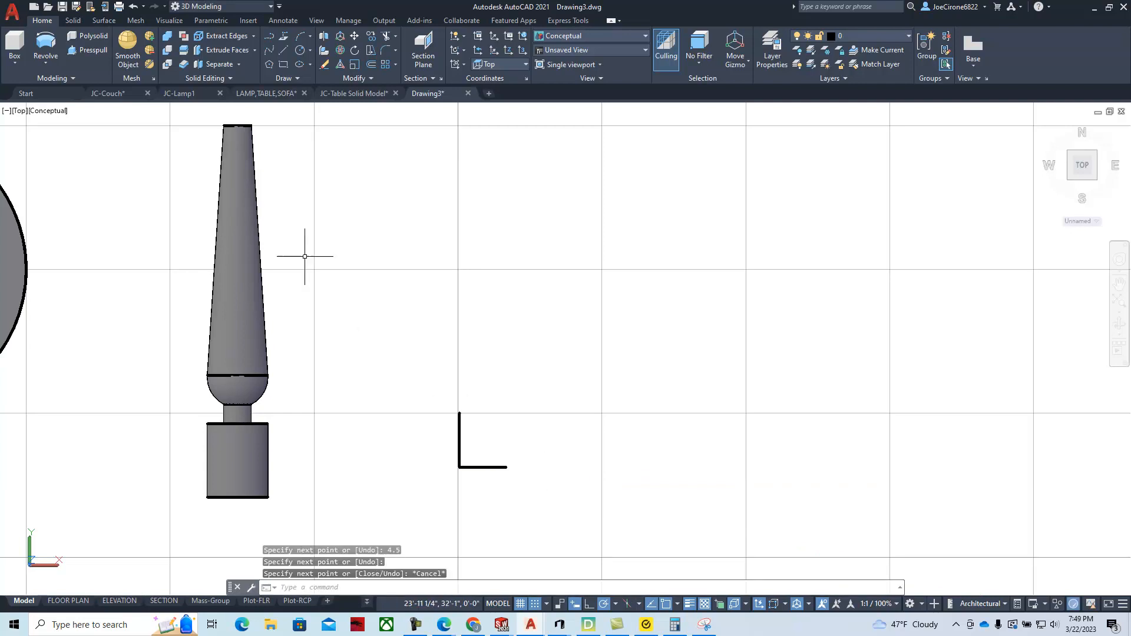
Draw a short horizontal line rightward from the upper end of the 4.5" vertical line.
left_click(285, 53)
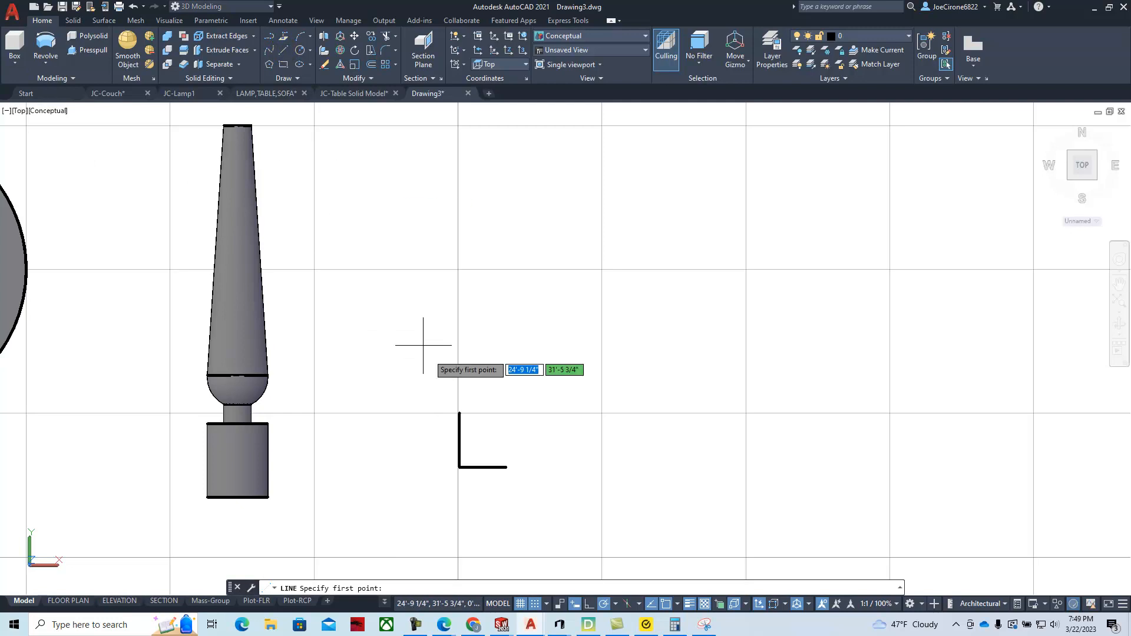
left_click(460, 414)
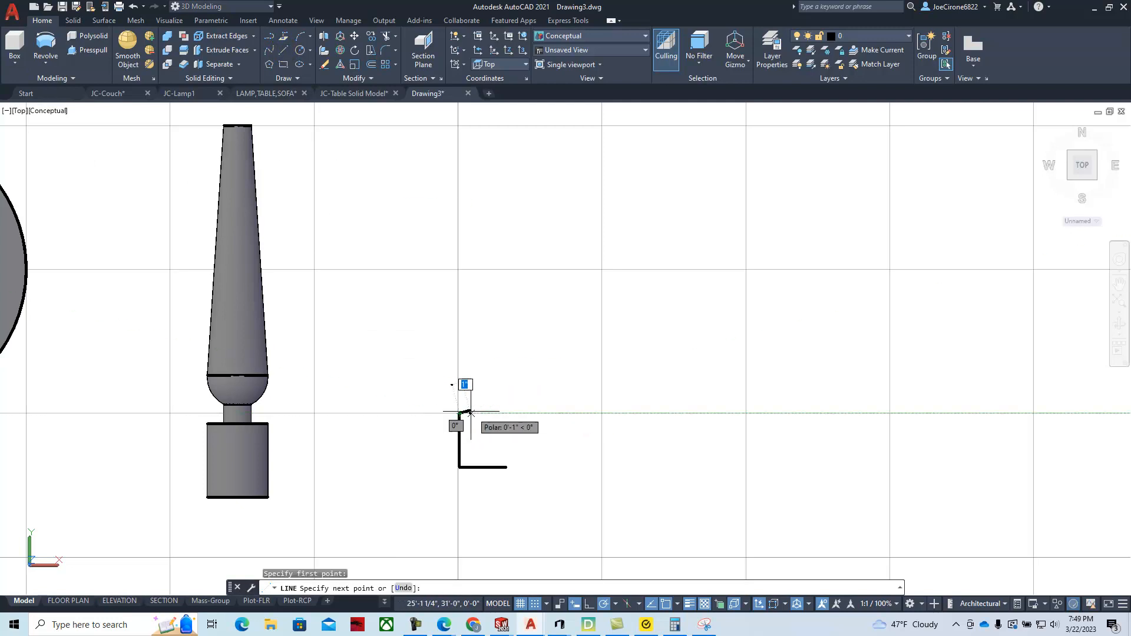
key("Escape")
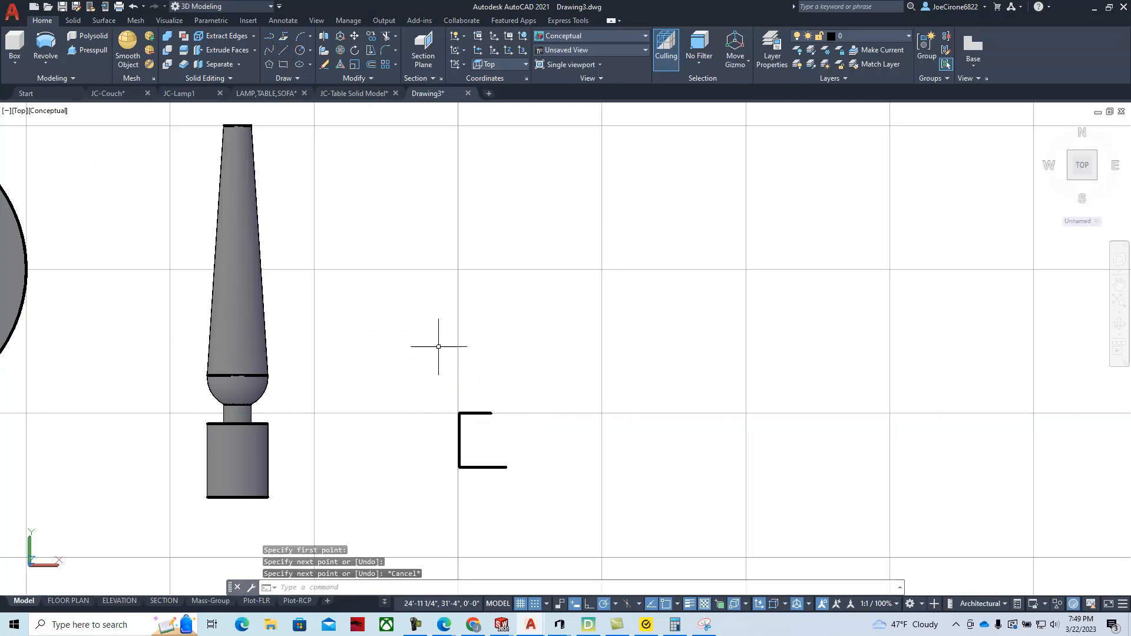
Offset the upper horizontal line of the leg layout downward by 12.25".
left_click(372, 66)
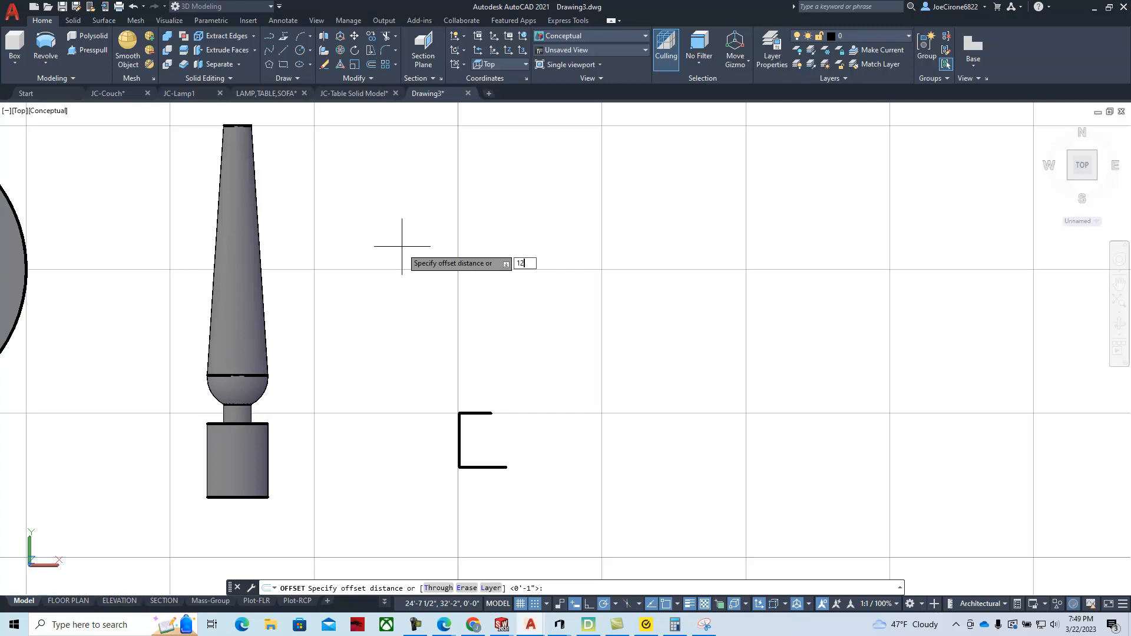
key("Return")
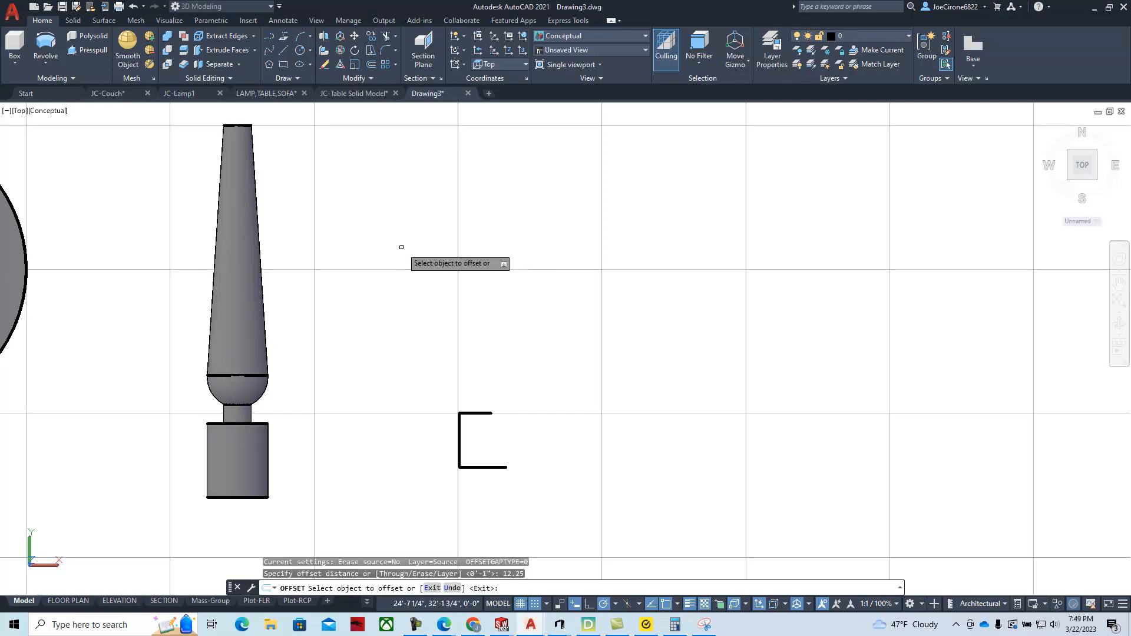
left_click(484, 413)
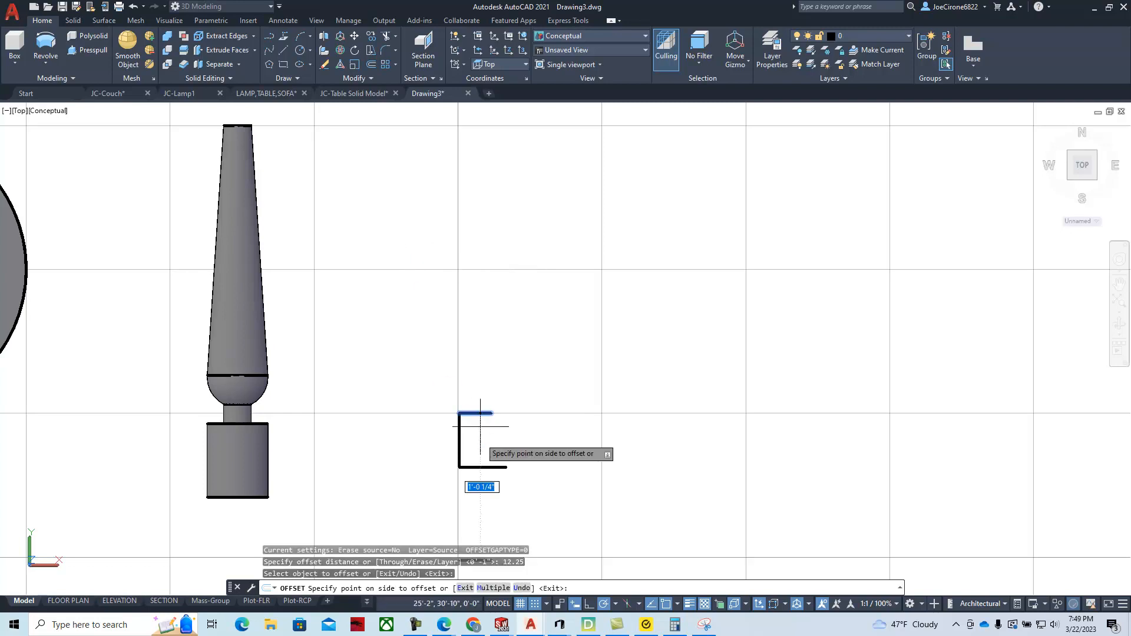
left_click(499, 522)
scroll(499, 521, "down", 2)
middle_click_drag(500, 521, 489, 422)
scroll(487, 429, "down", 2)
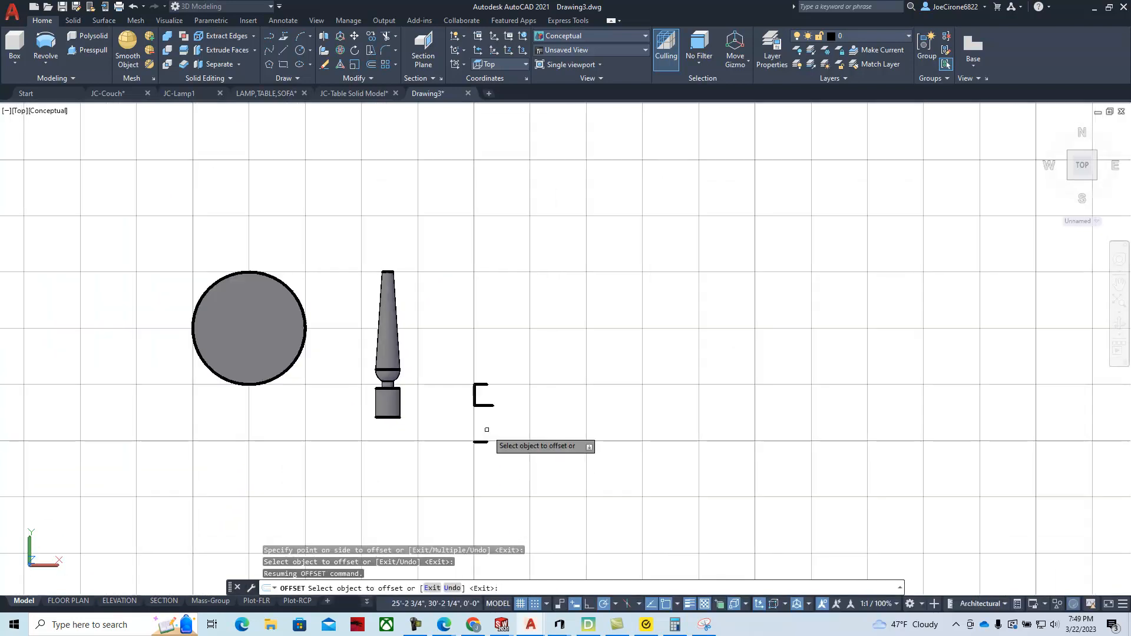
scroll(484, 418, "up", 3)
scroll(484, 418, "up", 2)
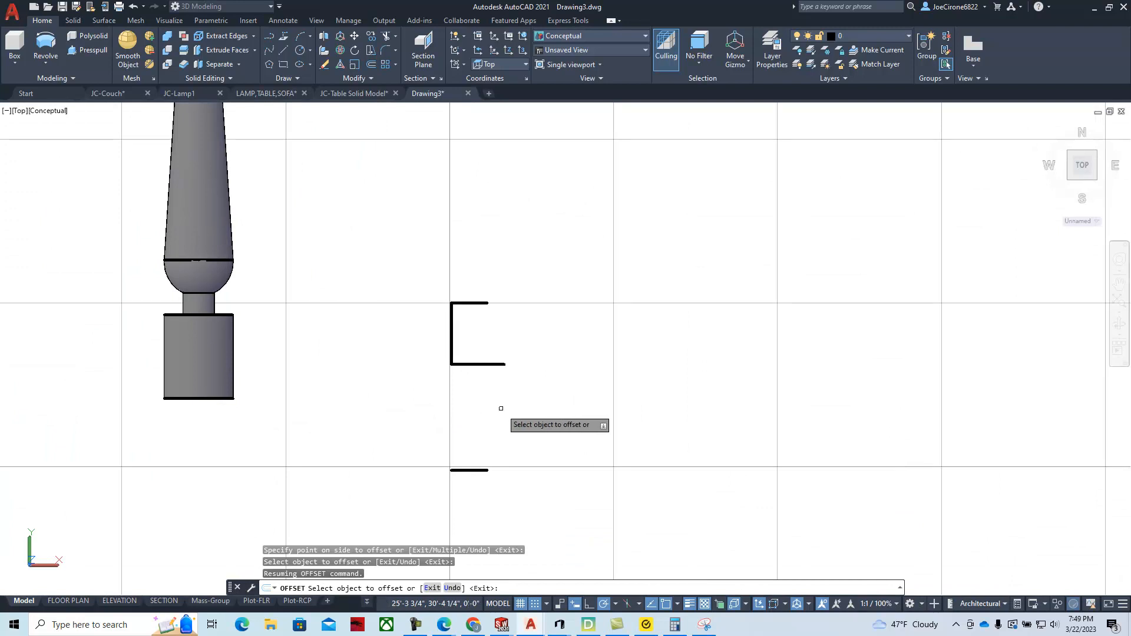
Offset the 4.5" vertical line to the right by 9.5".
left_click(372, 70)
type("9.5")
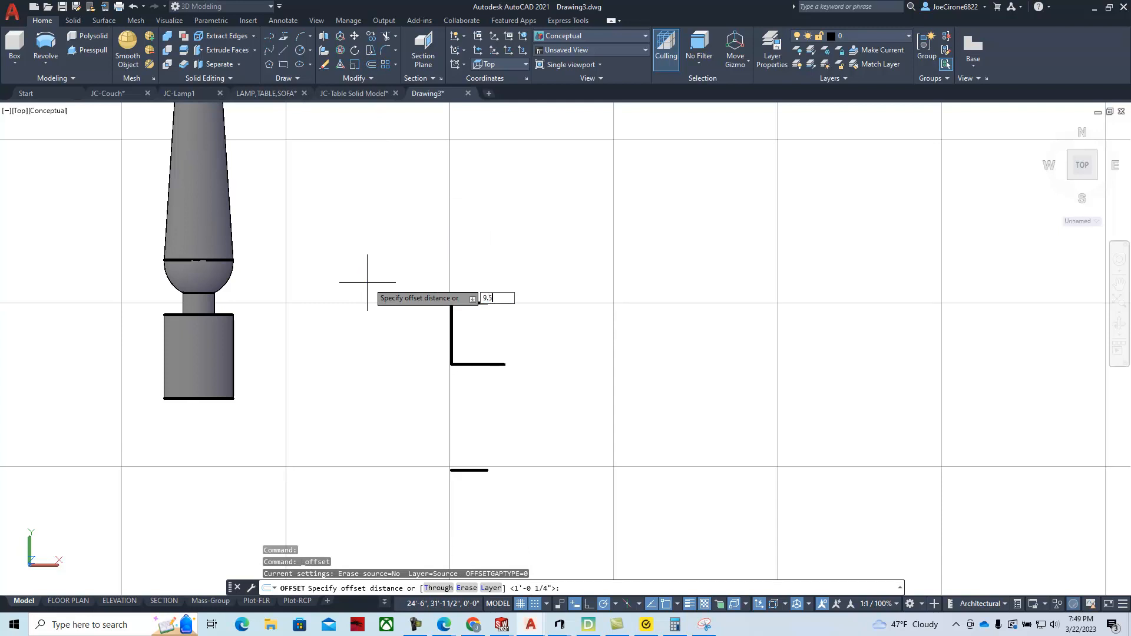
key("Return")
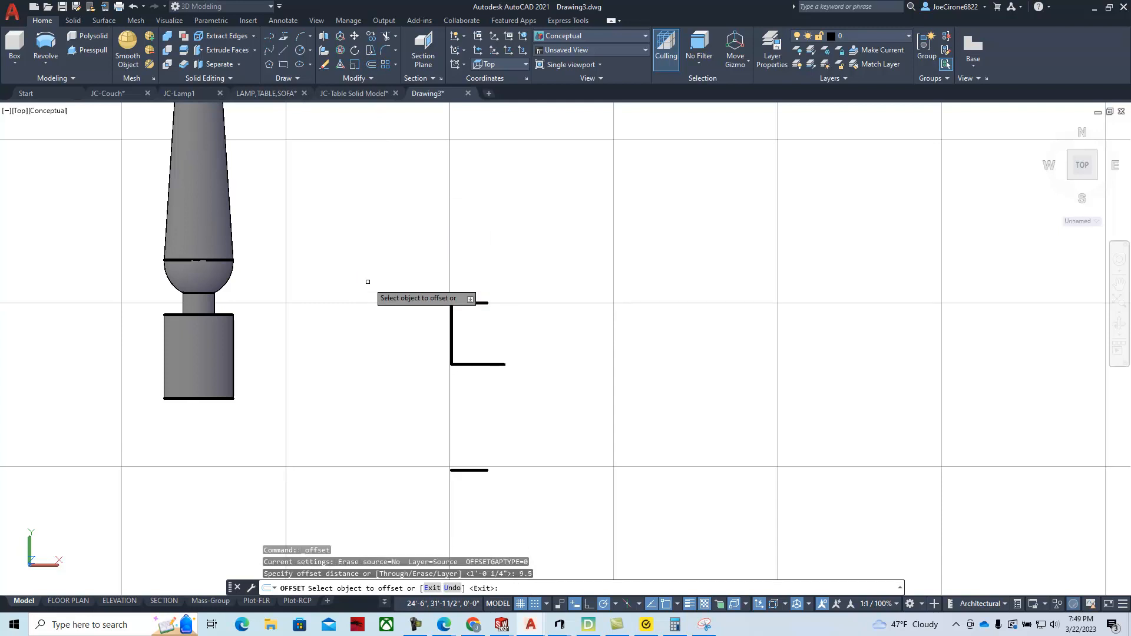
left_click(452, 342)
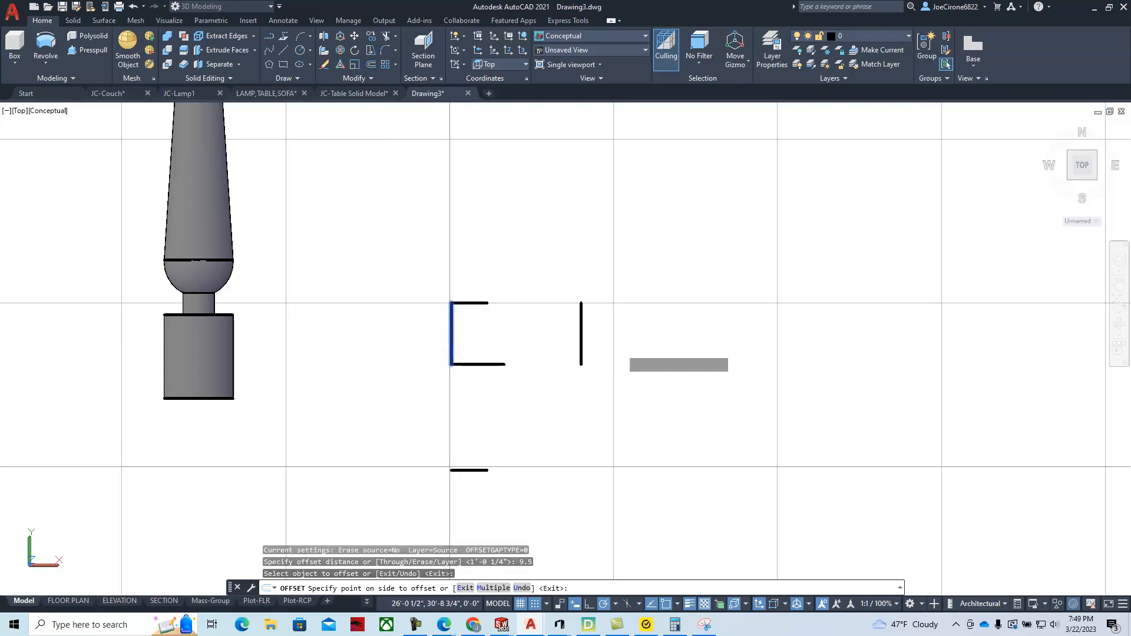
left_click(628, 360)
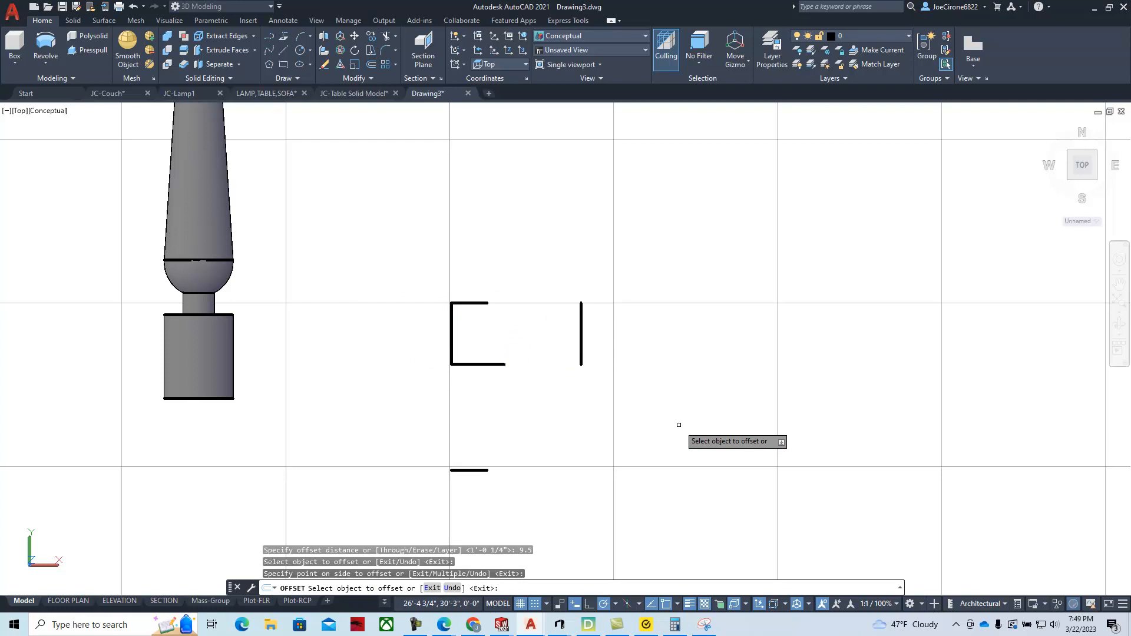
key("Escape")
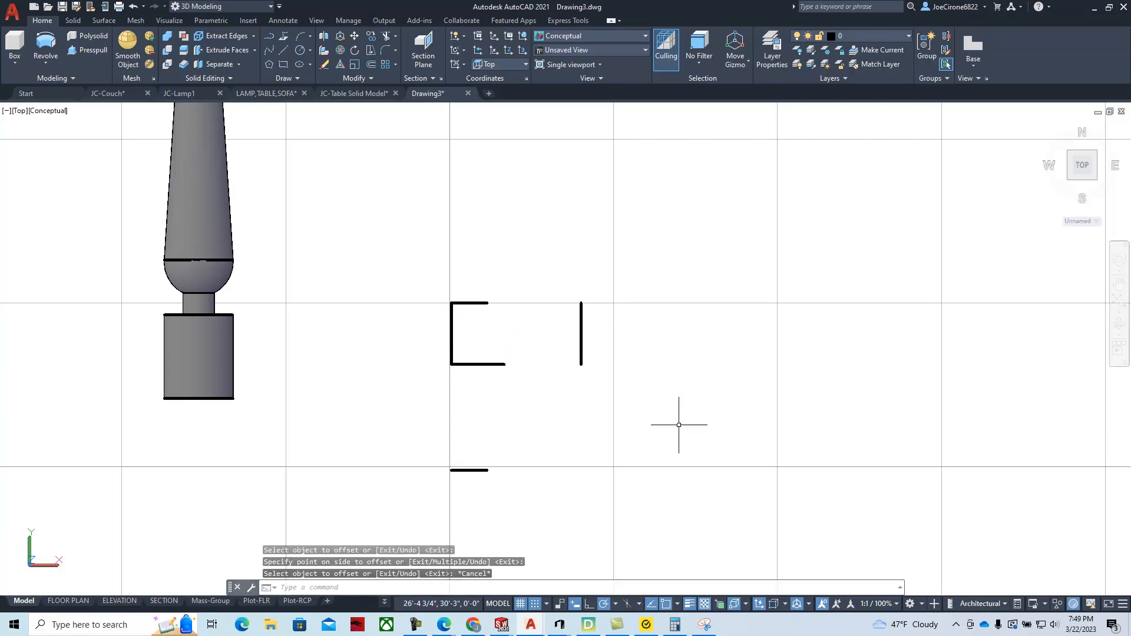
left_click(589, 342)
left_click(572, 369)
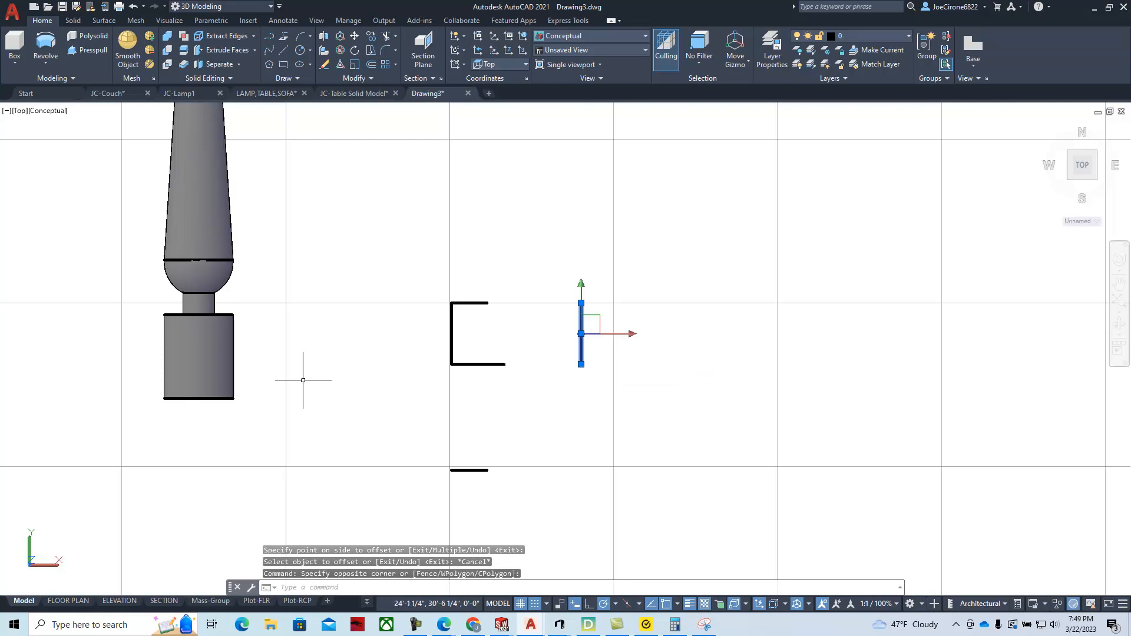
key("Escape")
key("Escape")
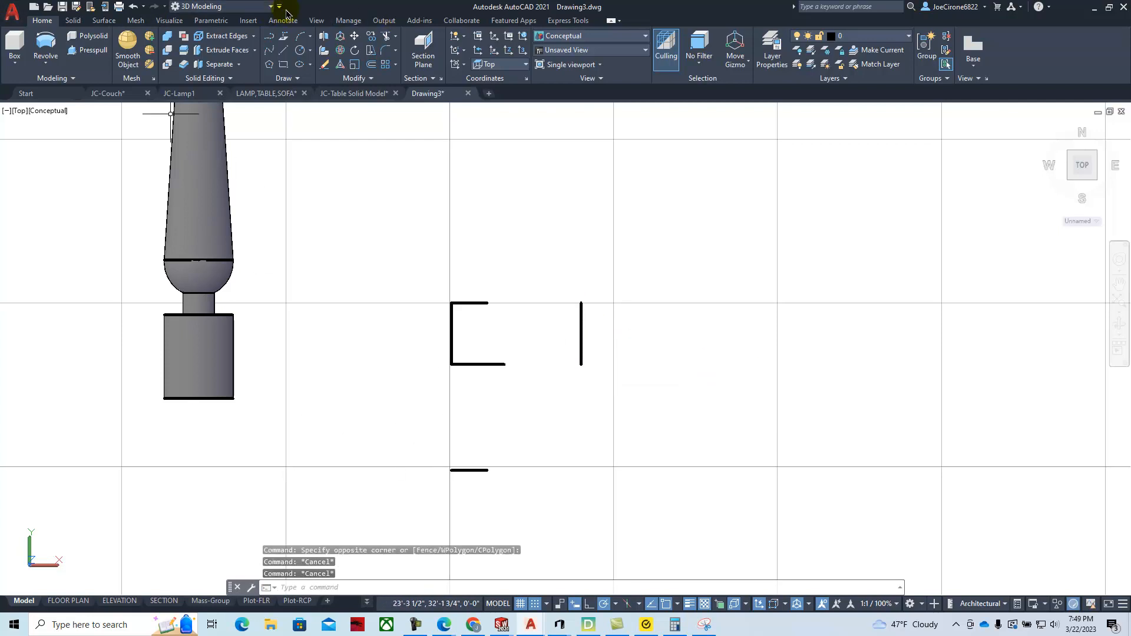
Turn on the classic menu bar and display the AutoCAD Properties toolbar.
left_click(278, 7)
left_click(291, 278)
left_click(188, 20)
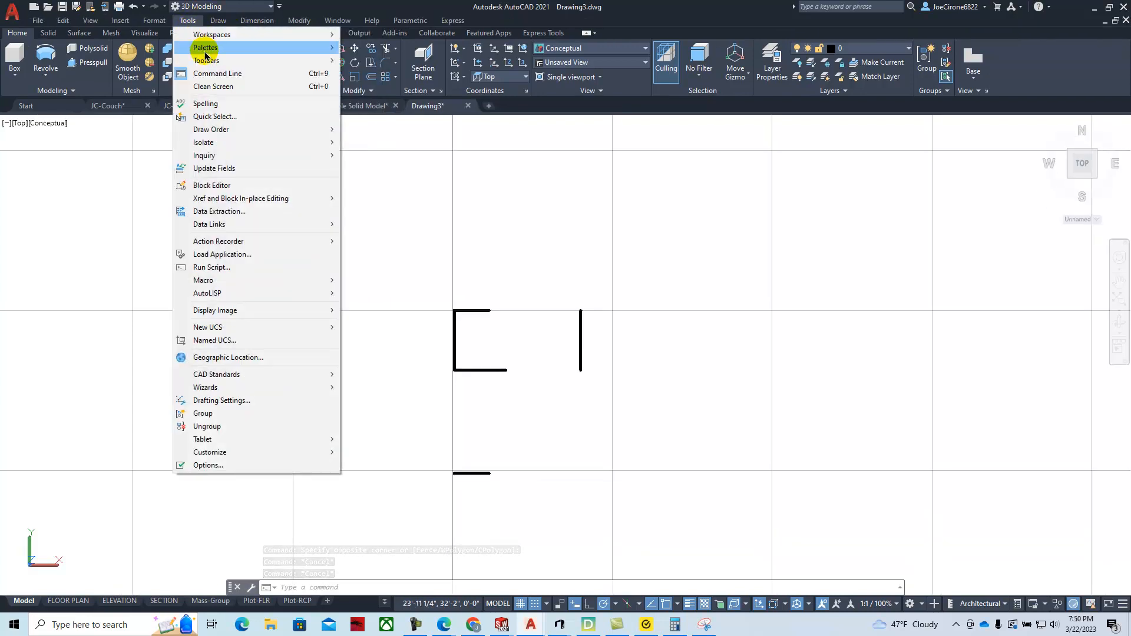
mouse_move(224, 62)
mouse_move(360, 62)
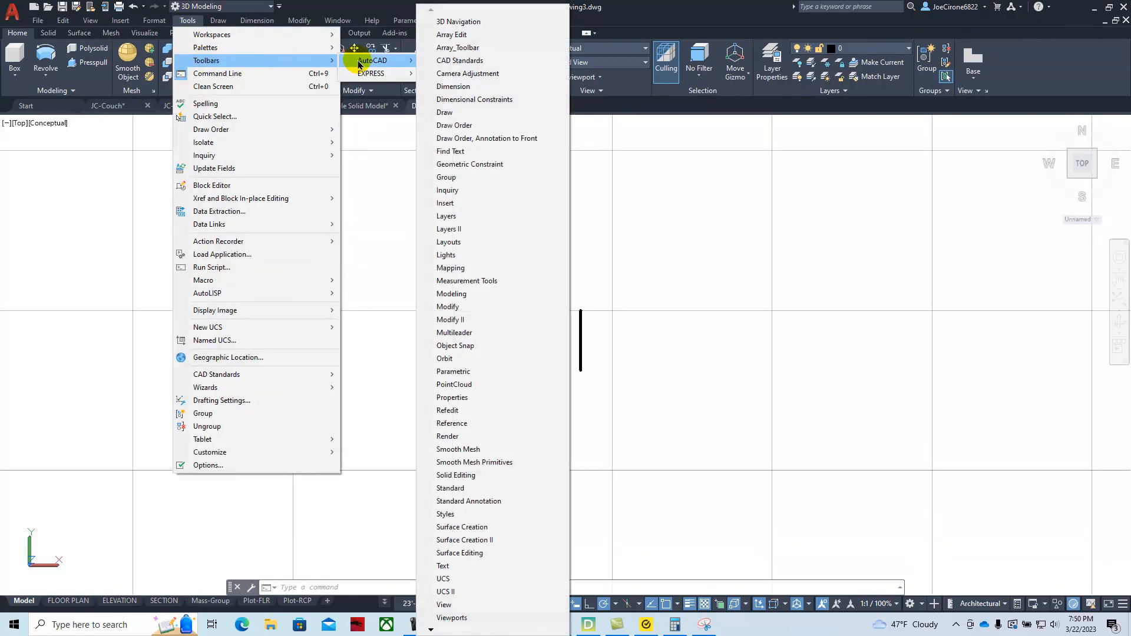
left_click(466, 398)
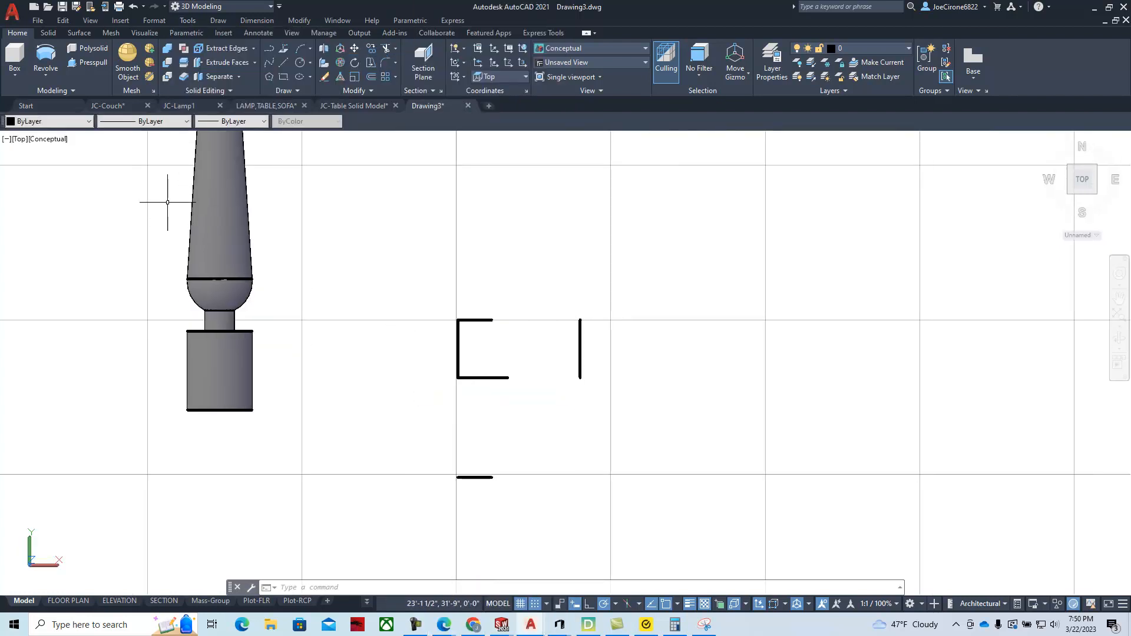
Change the colour of the upper horizontal line and the two offset lines to Red.
left_click(486, 315)
left_click(606, 324)
left_click(556, 378)
left_click(472, 455)
left_click(458, 504)
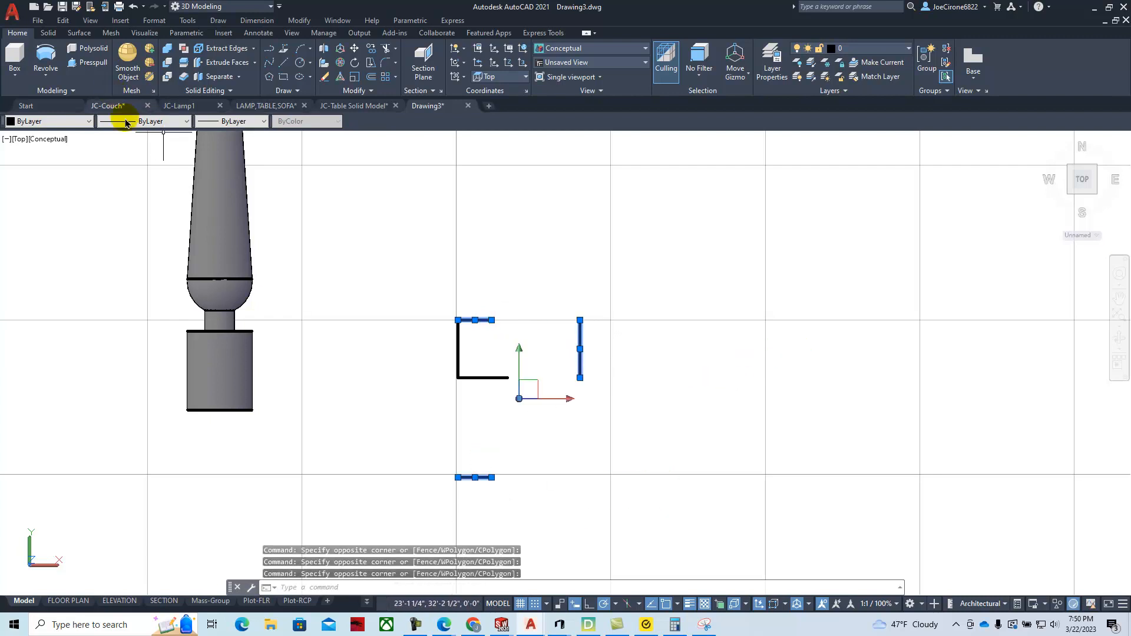
left_click(88, 122)
left_click(47, 152)
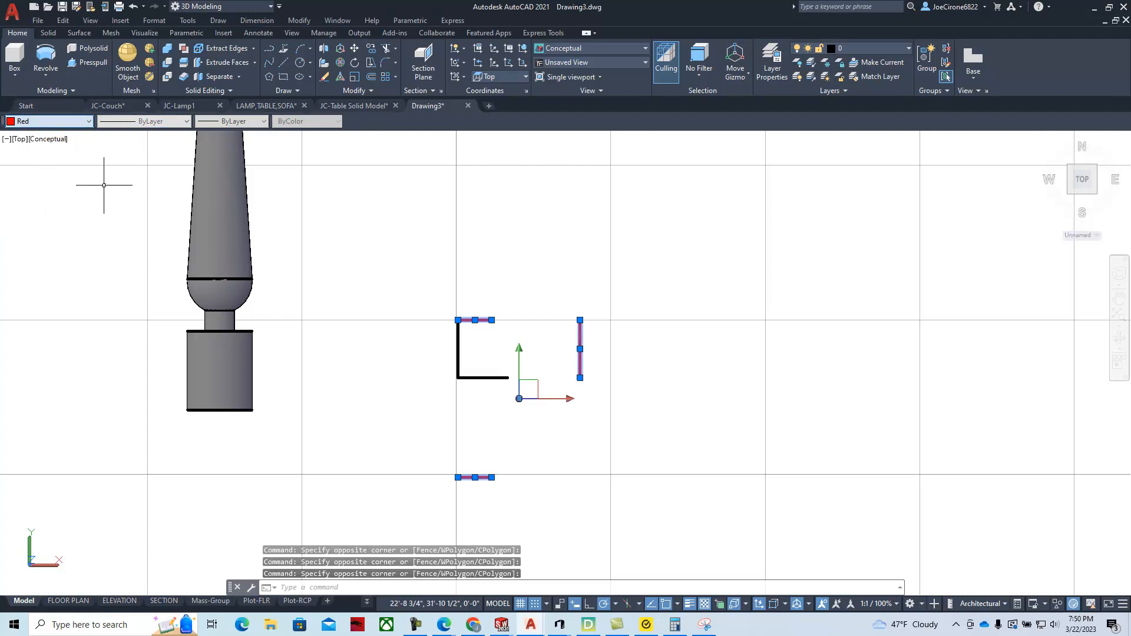
key("Escape")
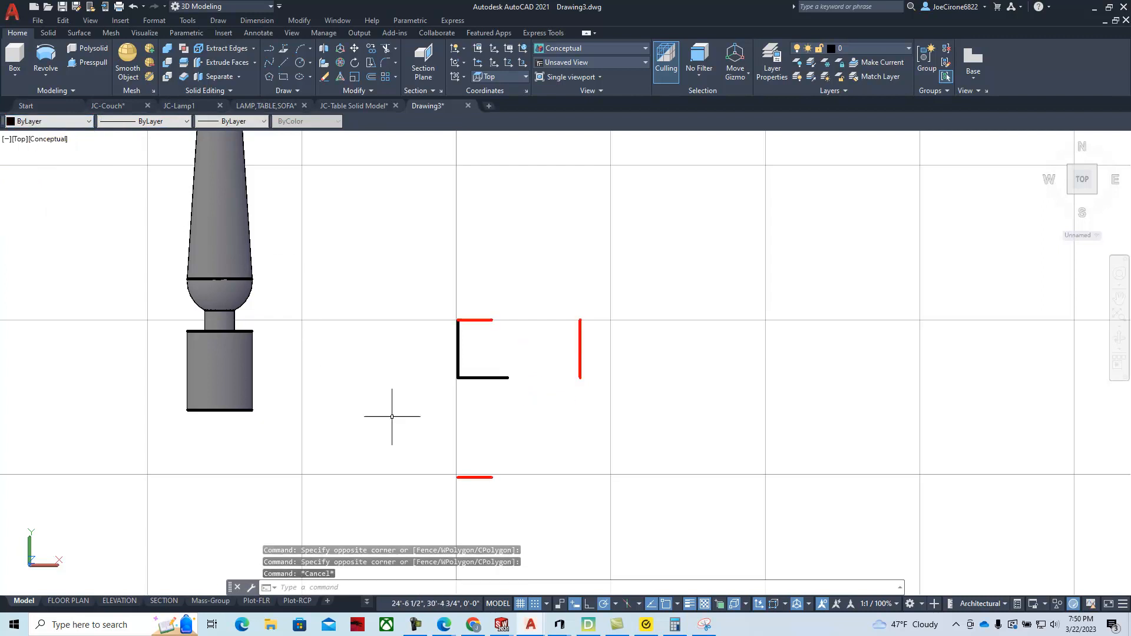
Join the three red lines with zero-radius fillets at the lower-right and upper-right corners.
left_click(386, 62)
left_click(486, 477)
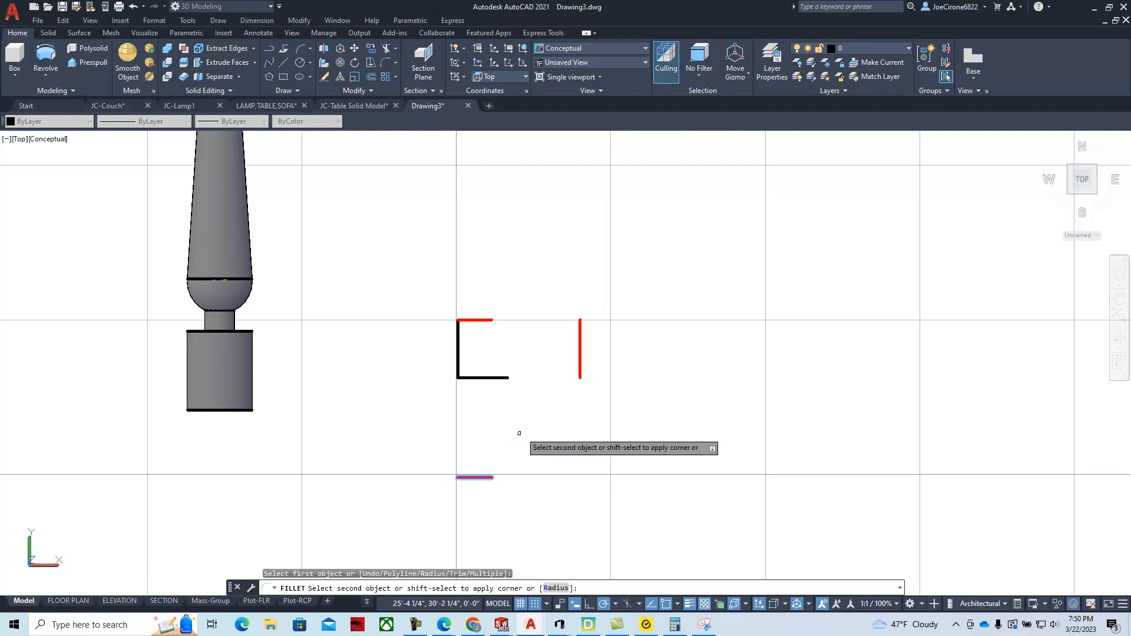
left_click(581, 386)
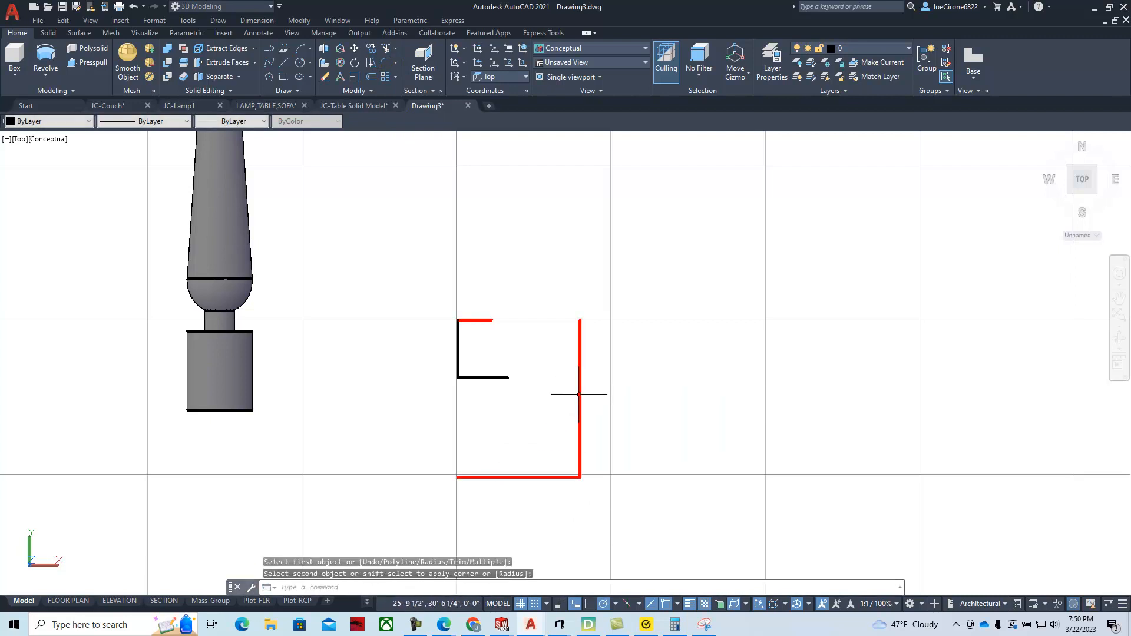
right_click(618, 361)
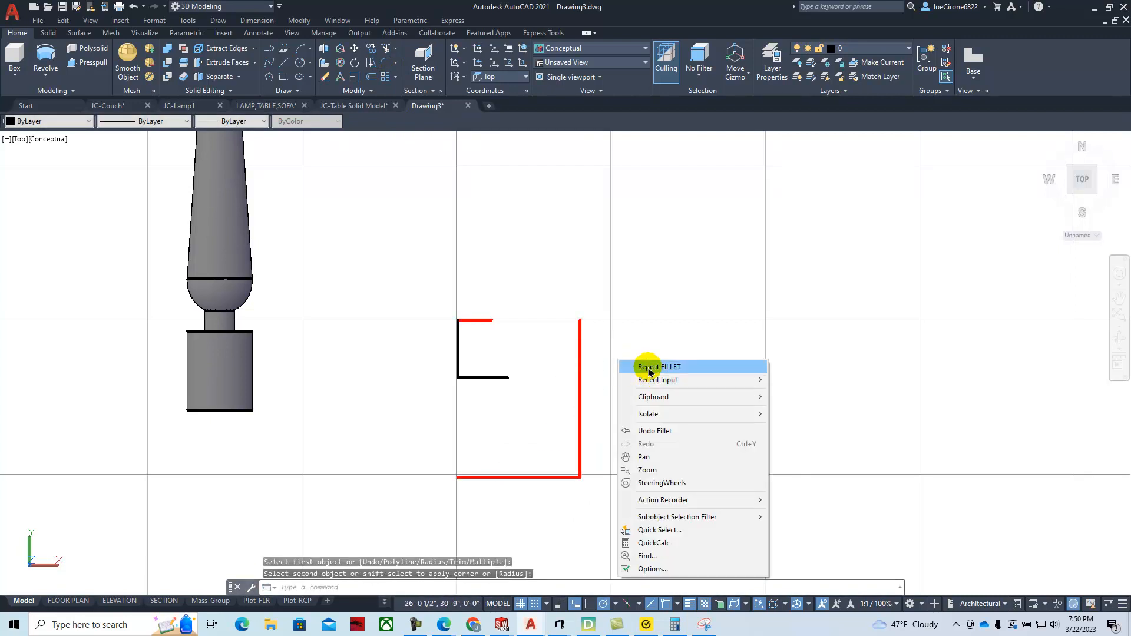
left_click(649, 368)
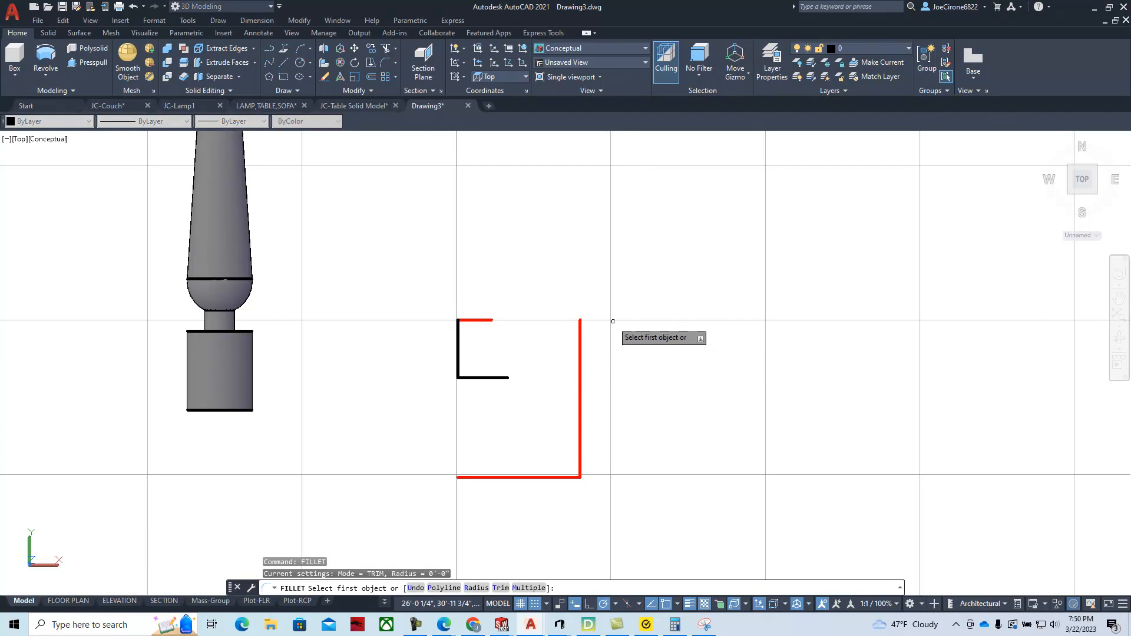
left_click(578, 323)
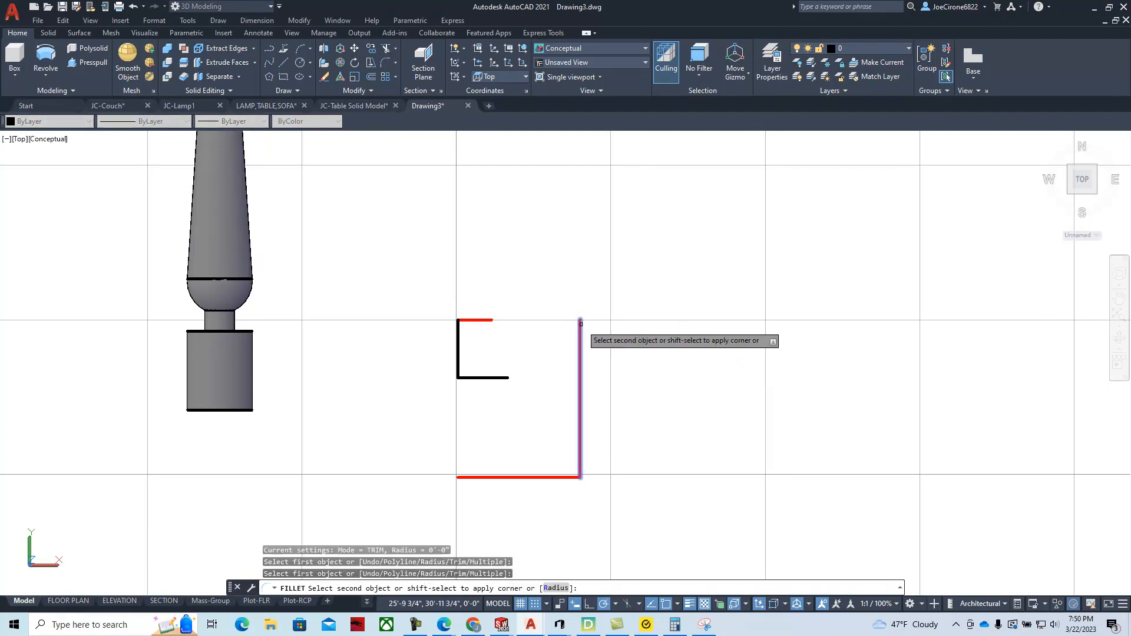
left_click(483, 320)
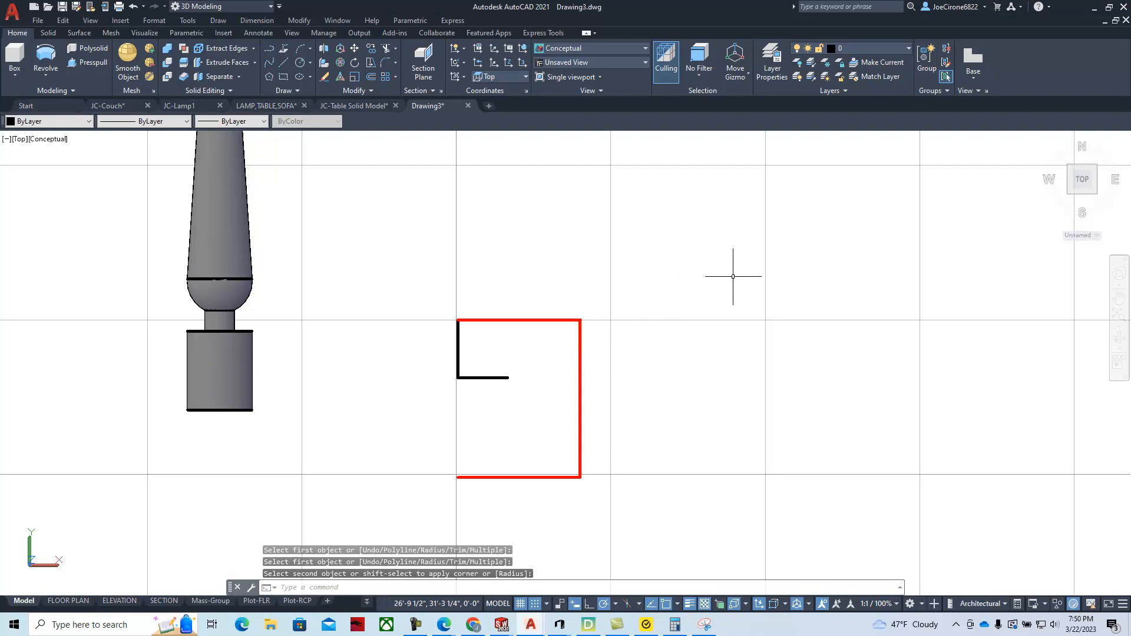
key("Escape")
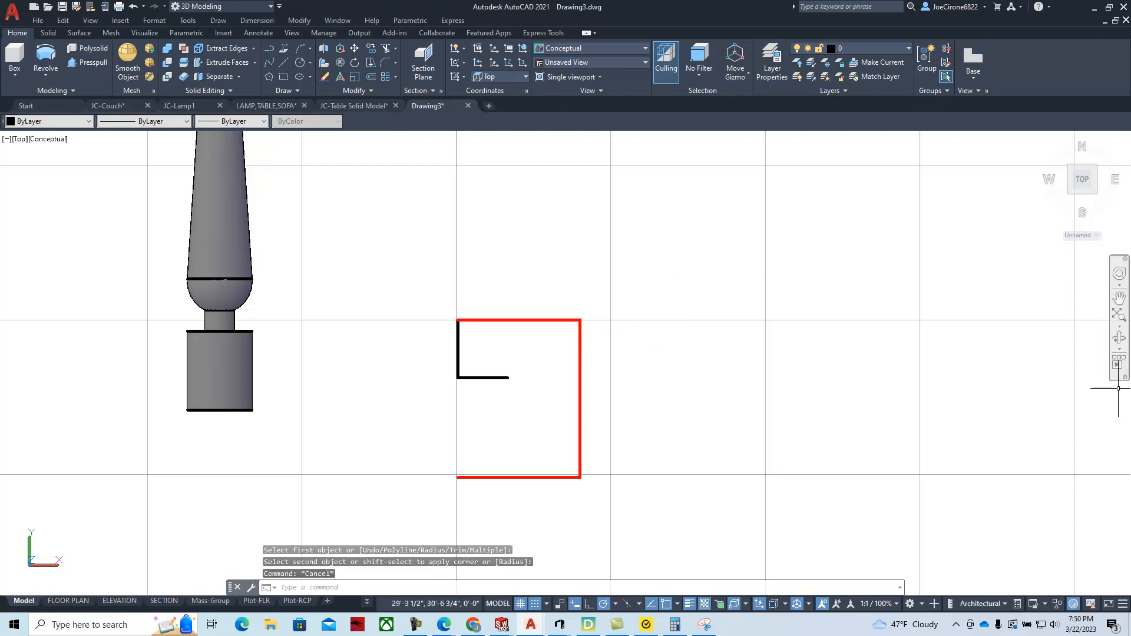
Review the dimensioned leg detail in Snipping Tool, and check the length of the lower red line back in Drawing3.
left_click_drag(1130, 83, 899, 77)
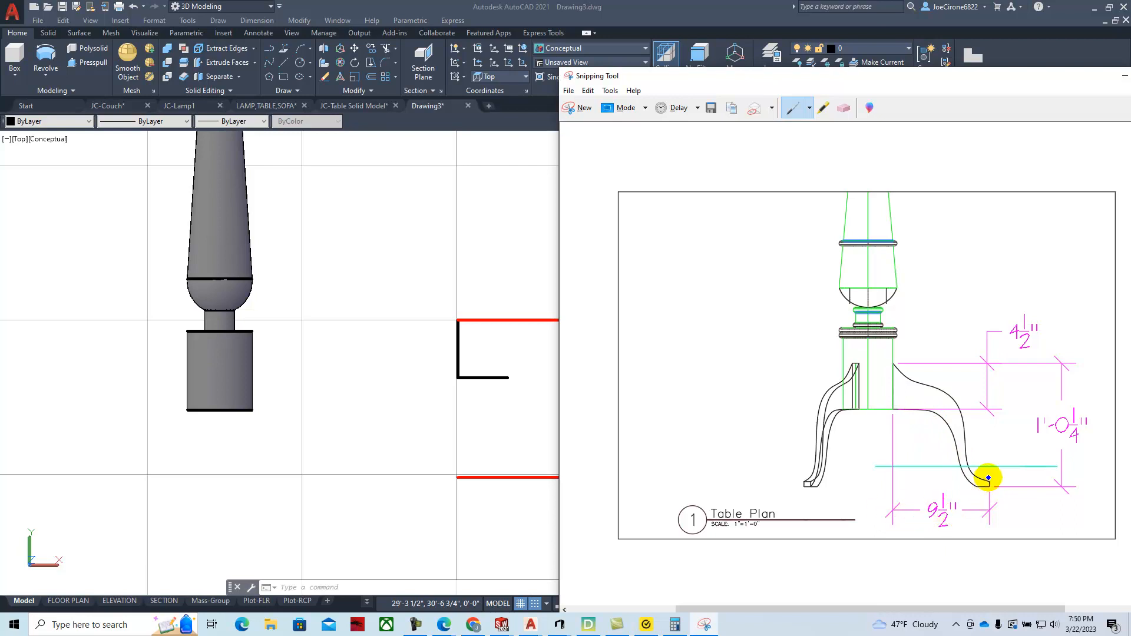
left_click_drag(867, 83, 1130, 83)
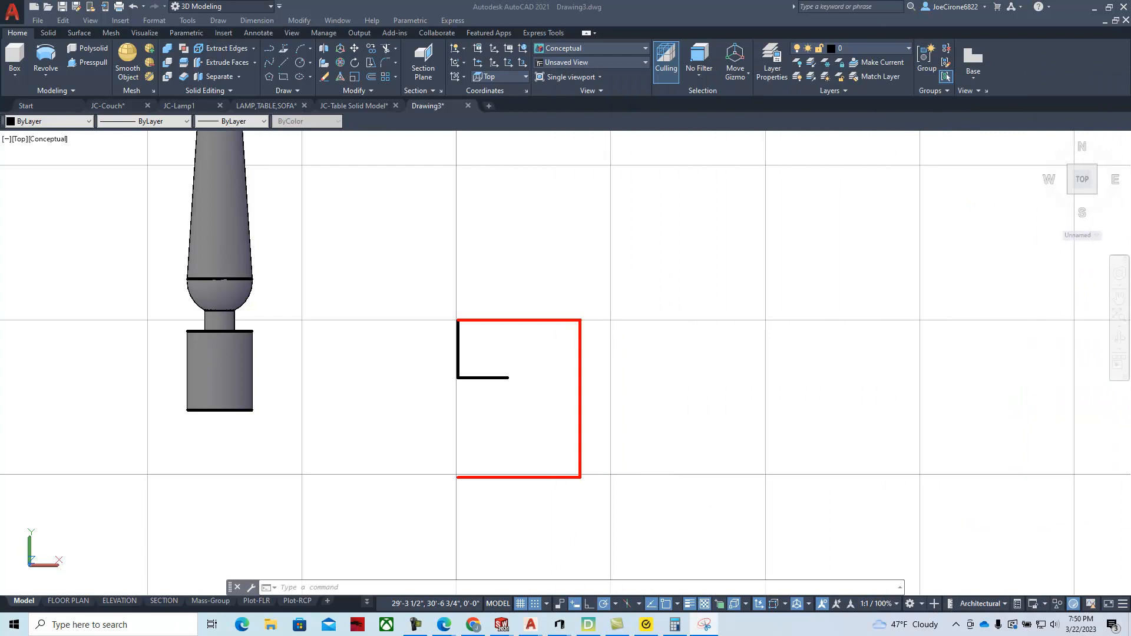
left_click(521, 478)
left_click(523, 477)
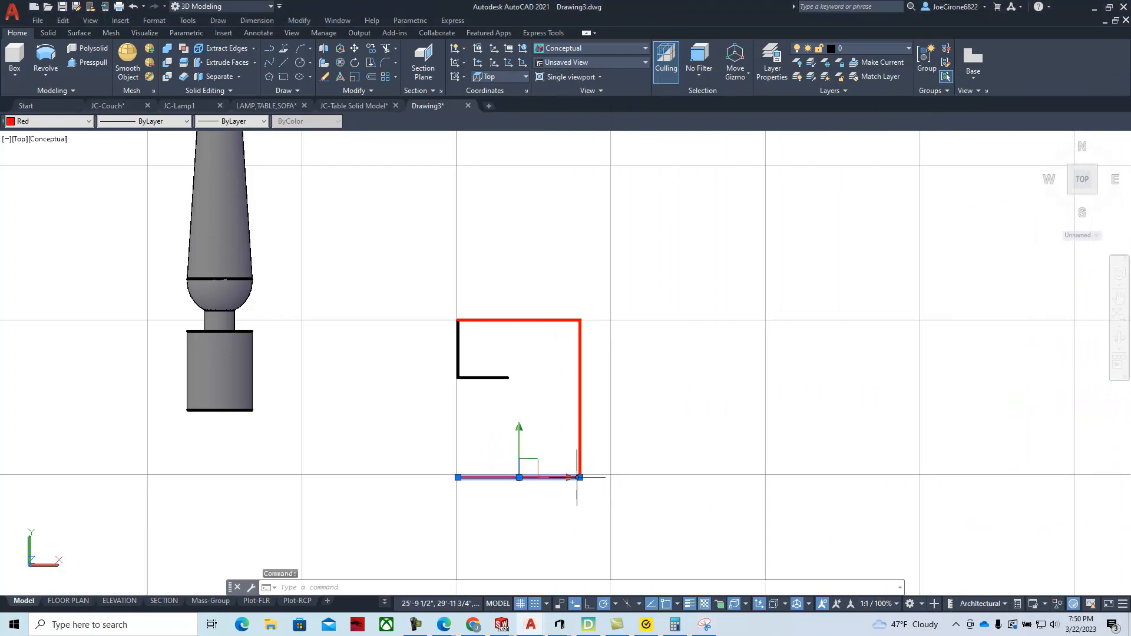
mouse_move(580, 478)
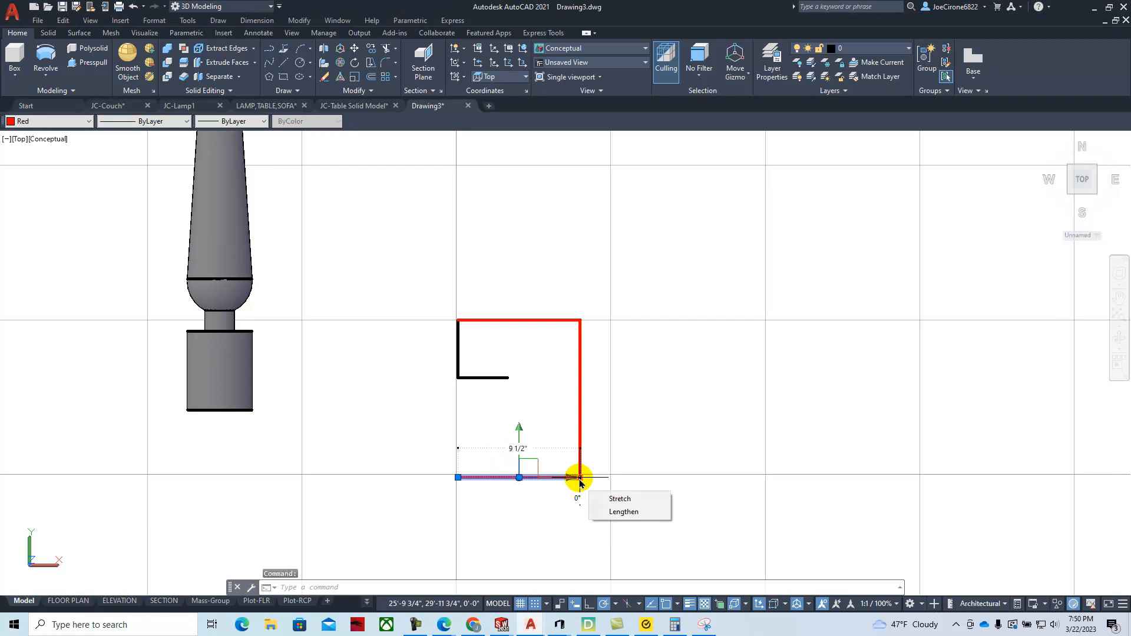
key("Escape")
key("Escape")
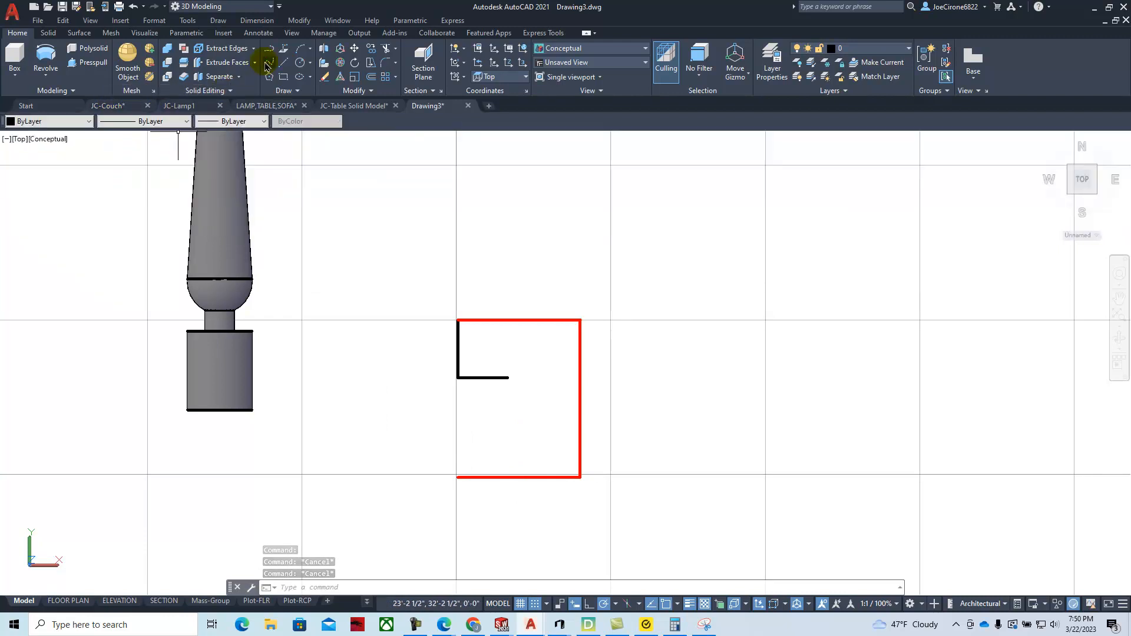
Draw the leg's inner curve as a fit-point spline from the short horizontal line's free end down to the lower red line.
left_click(268, 64)
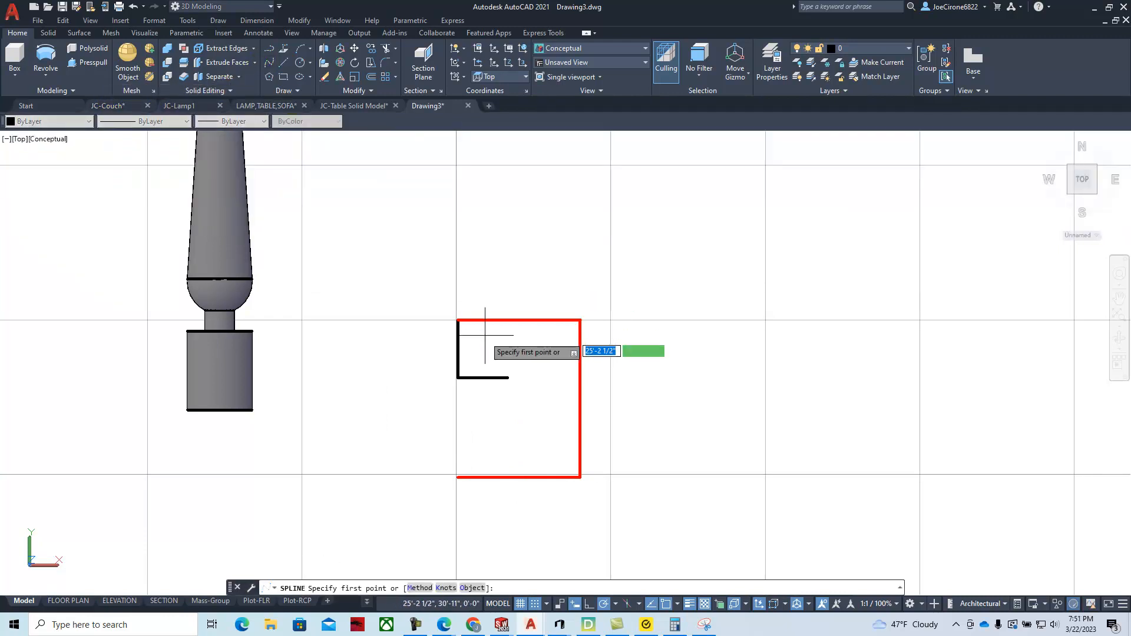
left_click(507, 377)
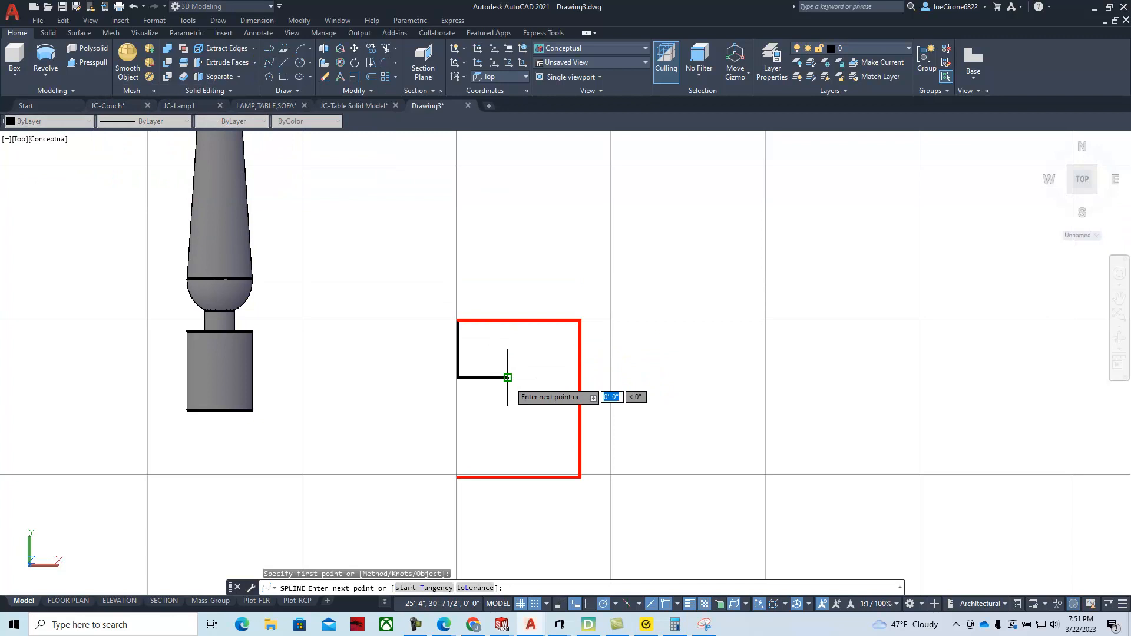
left_click(534, 396)
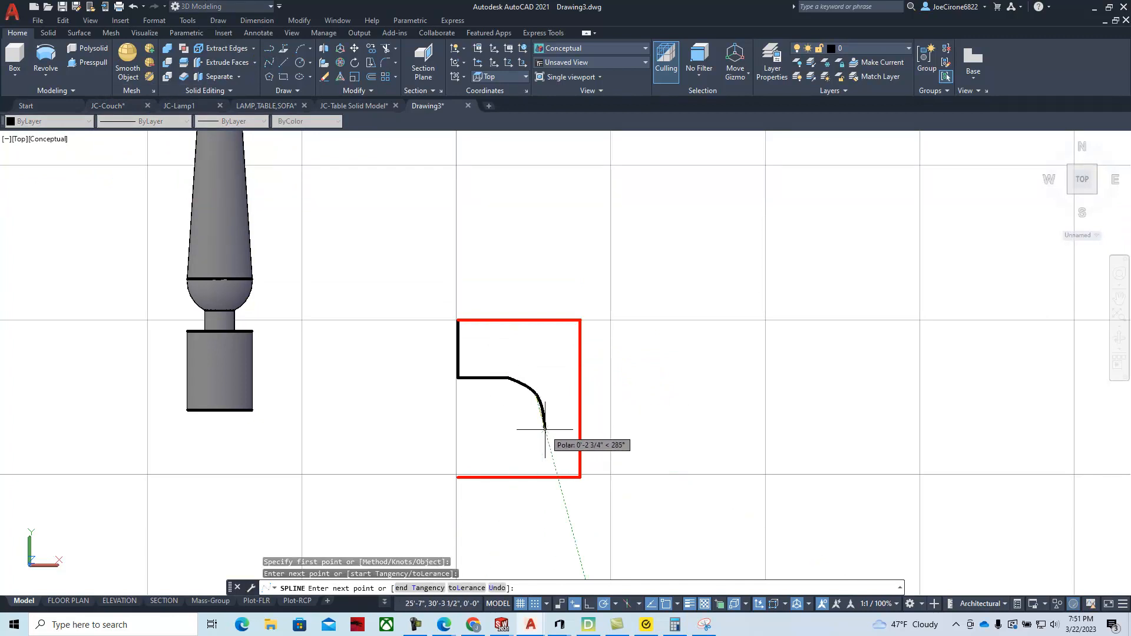
left_click(545, 428)
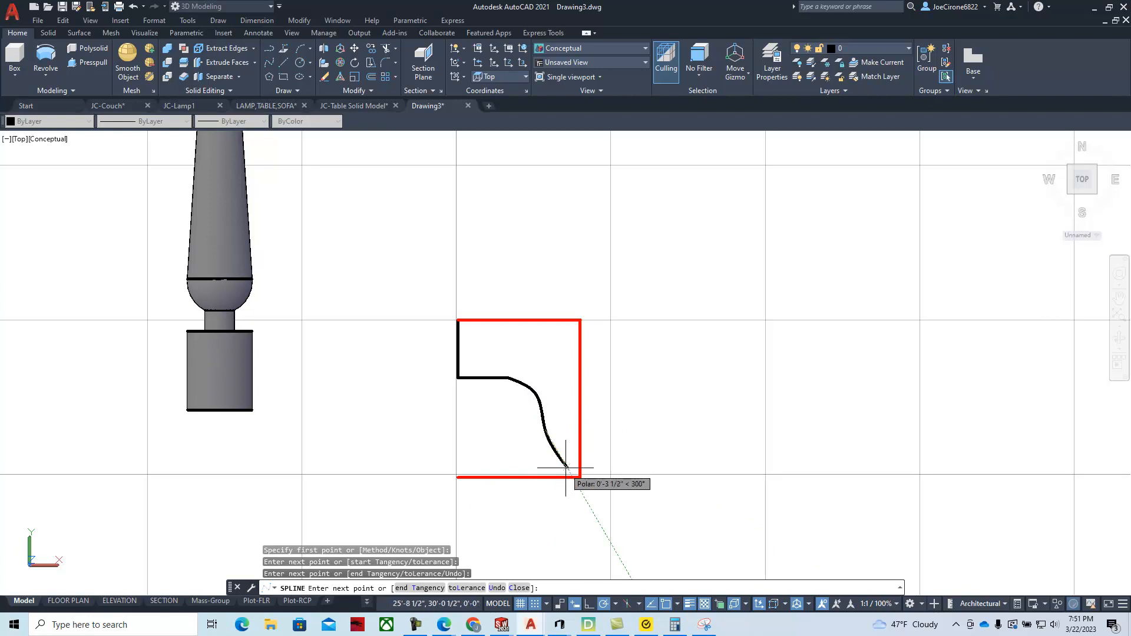
scroll(565, 469, "up", 5)
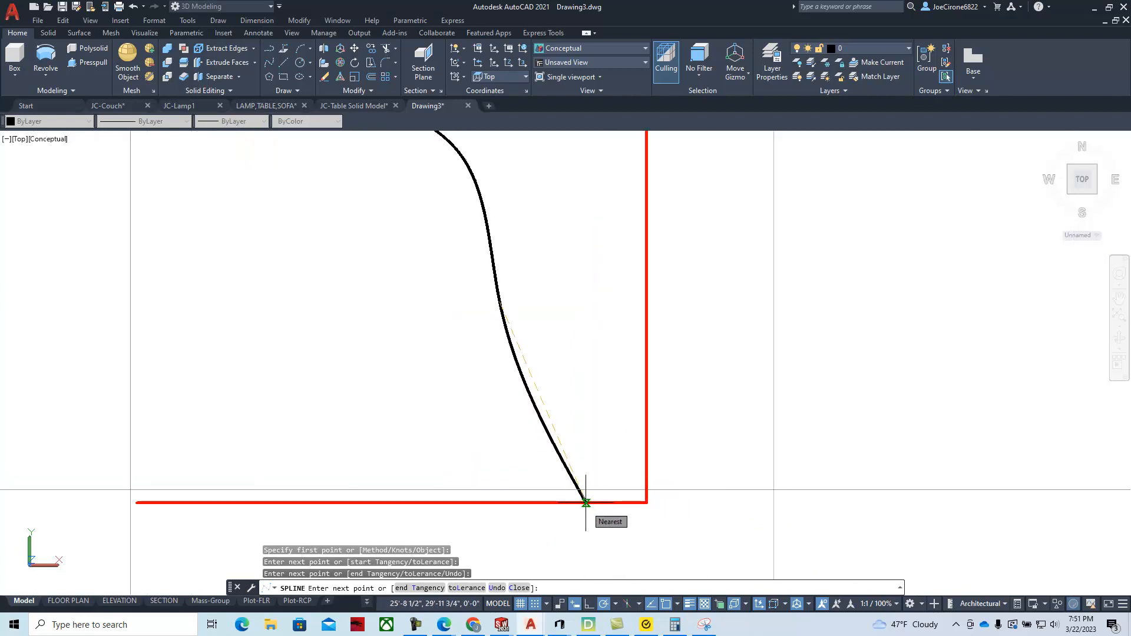
left_click(586, 502)
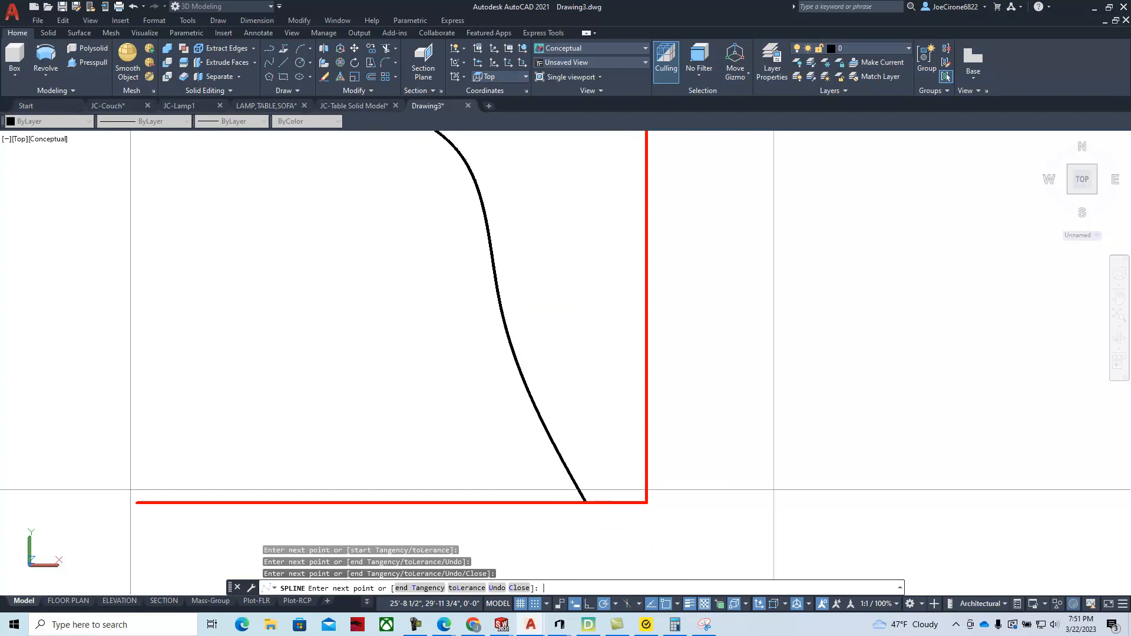
key("Return")
key("Return")
key("Escape")
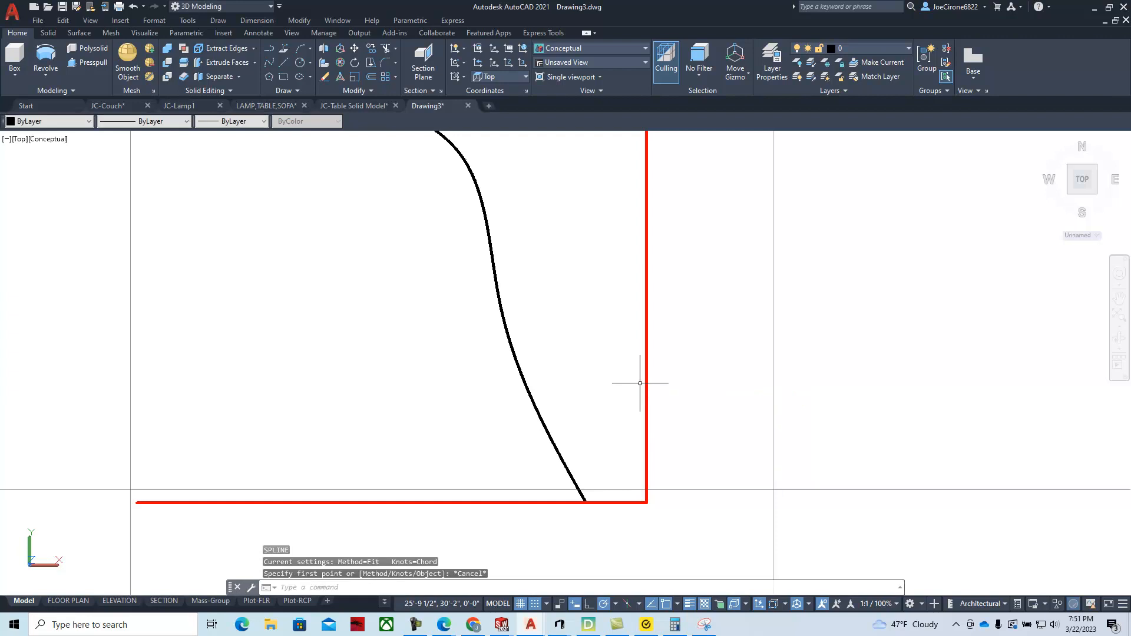
scroll(582, 398, "down", 4)
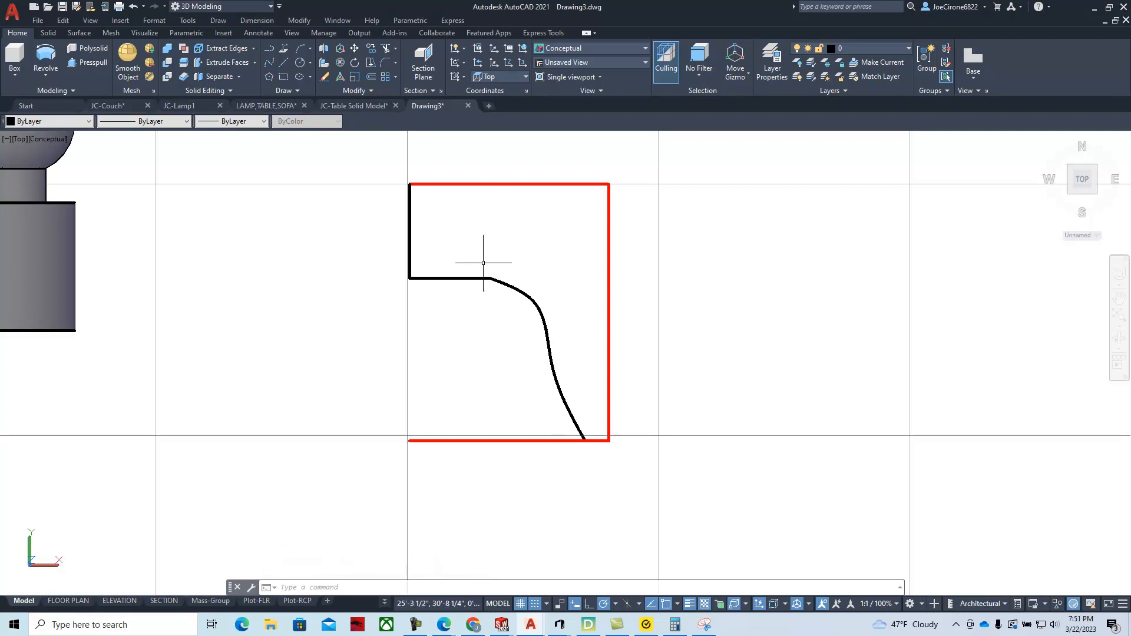
scroll(488, 278, "up", 3)
scroll(474, 292, "up", 3)
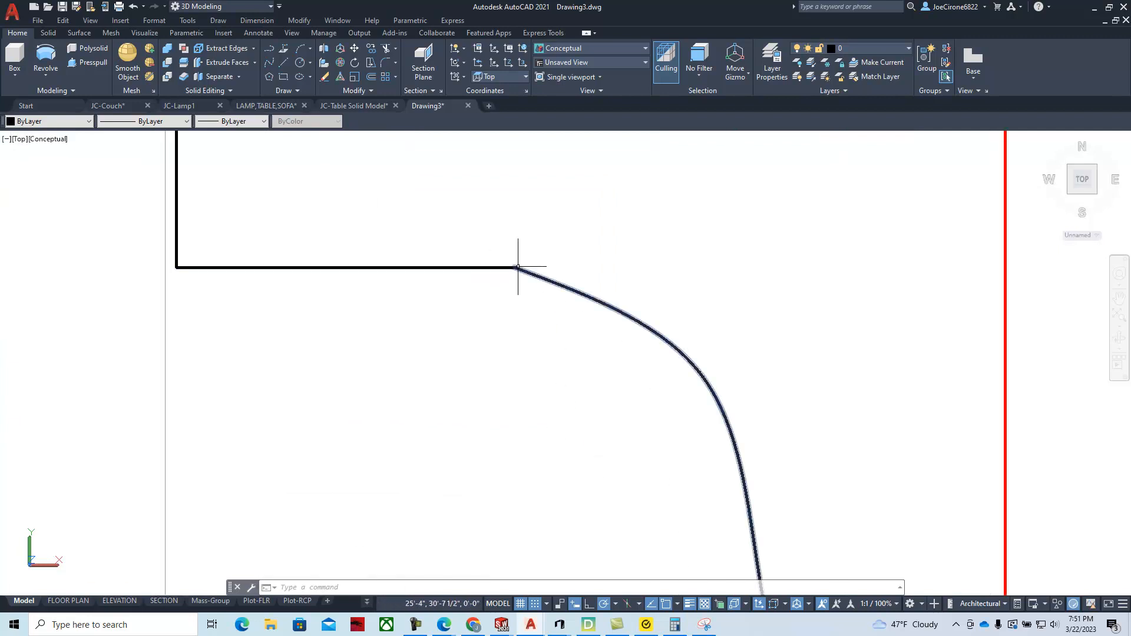
scroll(484, 295, "down", 4)
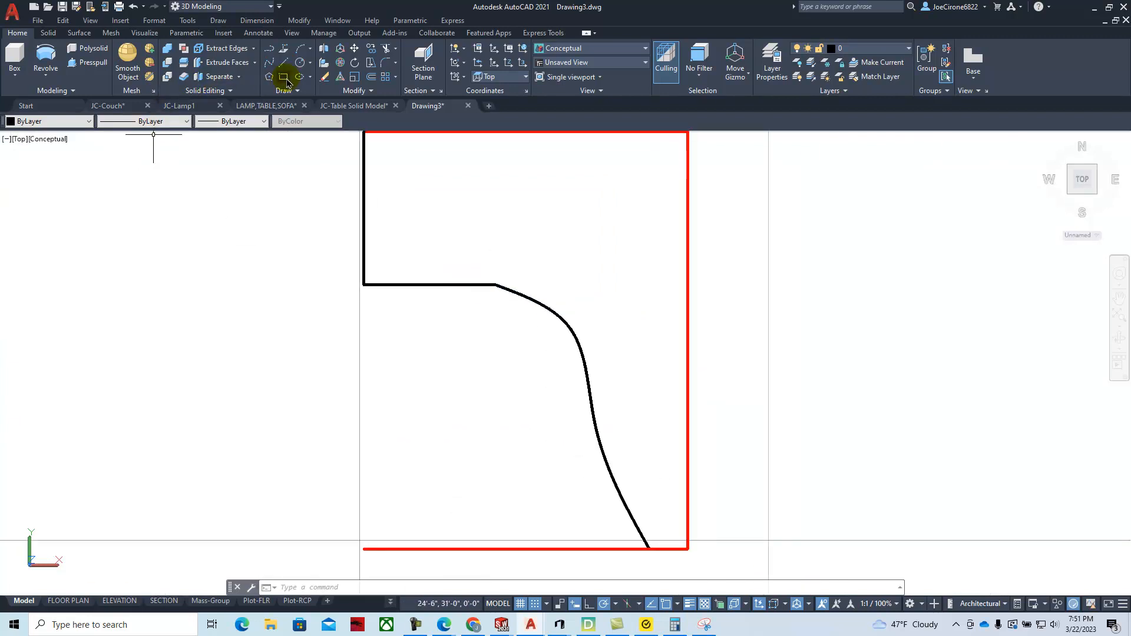
left_click(371, 77)
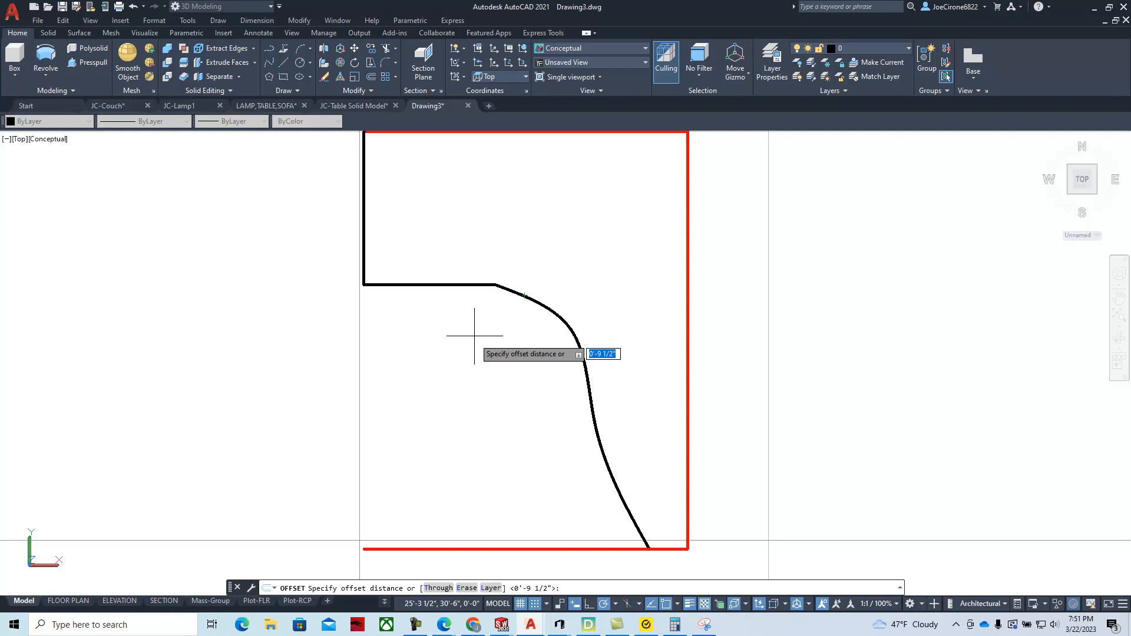
key("Escape")
scroll(462, 366, "down", 4)
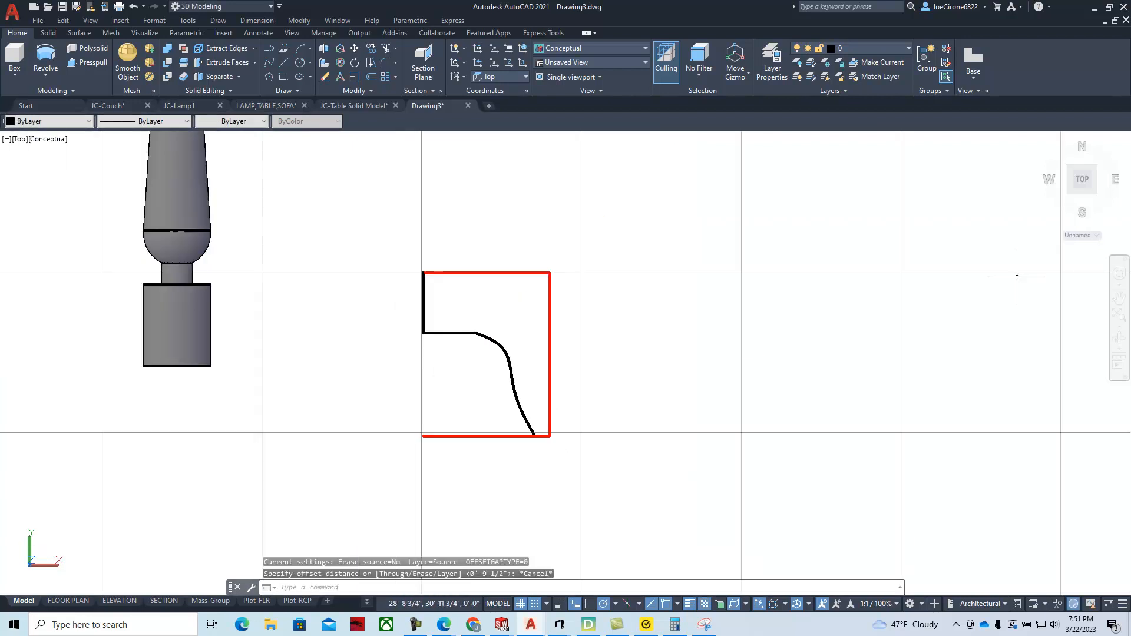
Consult the leg detail in Snipping Tool and draw the outer leg spline in Drawing3 from the frame's upper-left corner to the right red line.
left_click_drag(1130, 99, 422, 82)
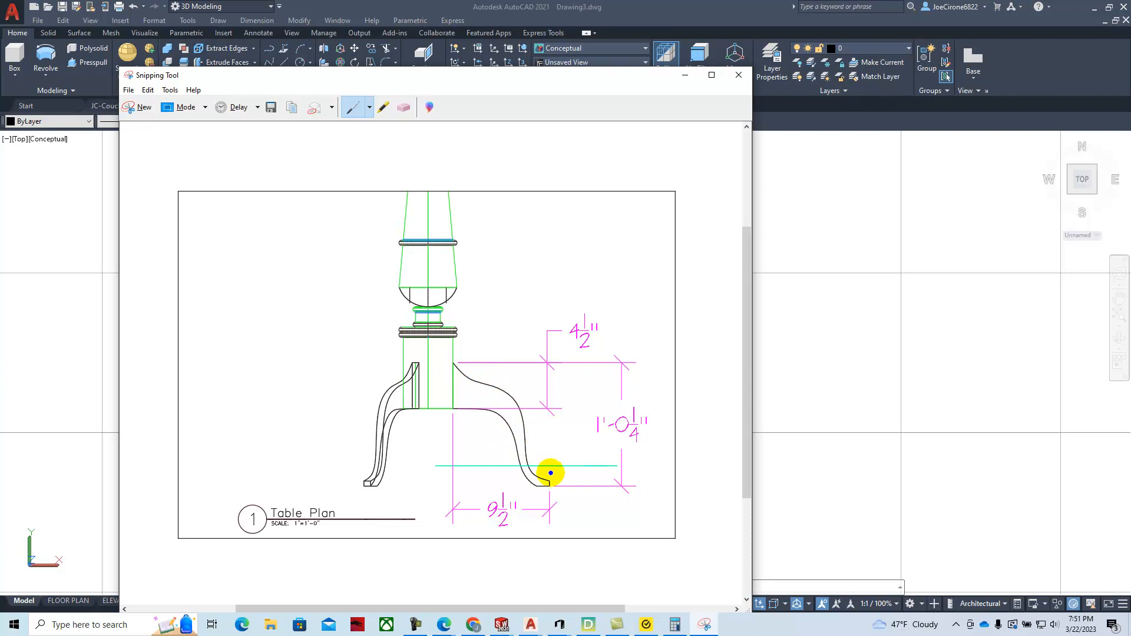
left_click_drag(482, 78, 1130, 83)
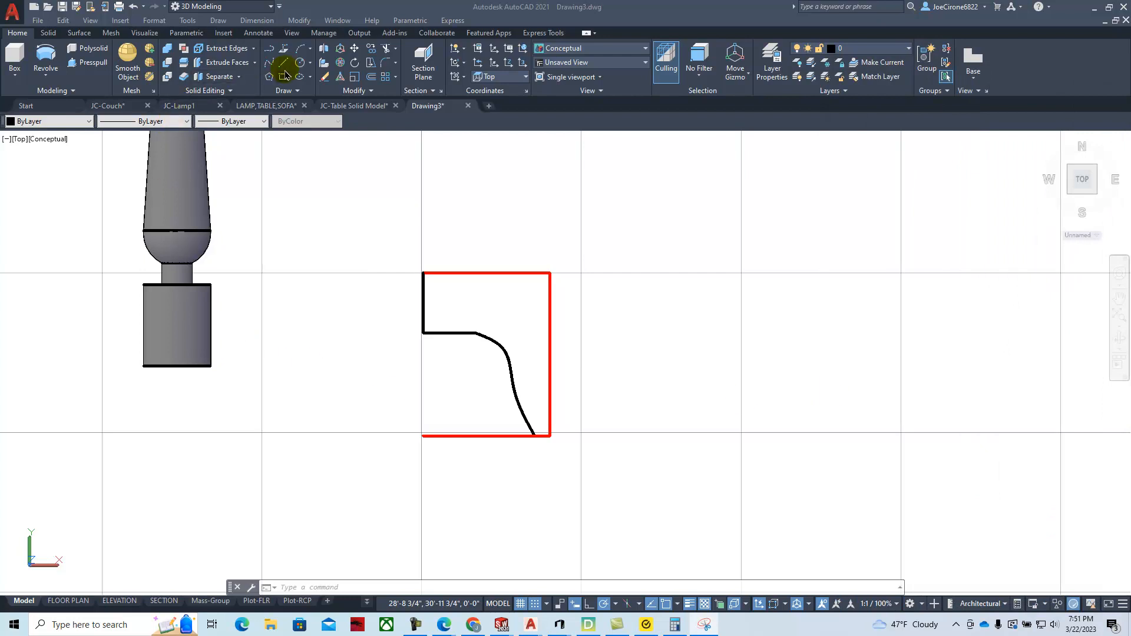
left_click(268, 66)
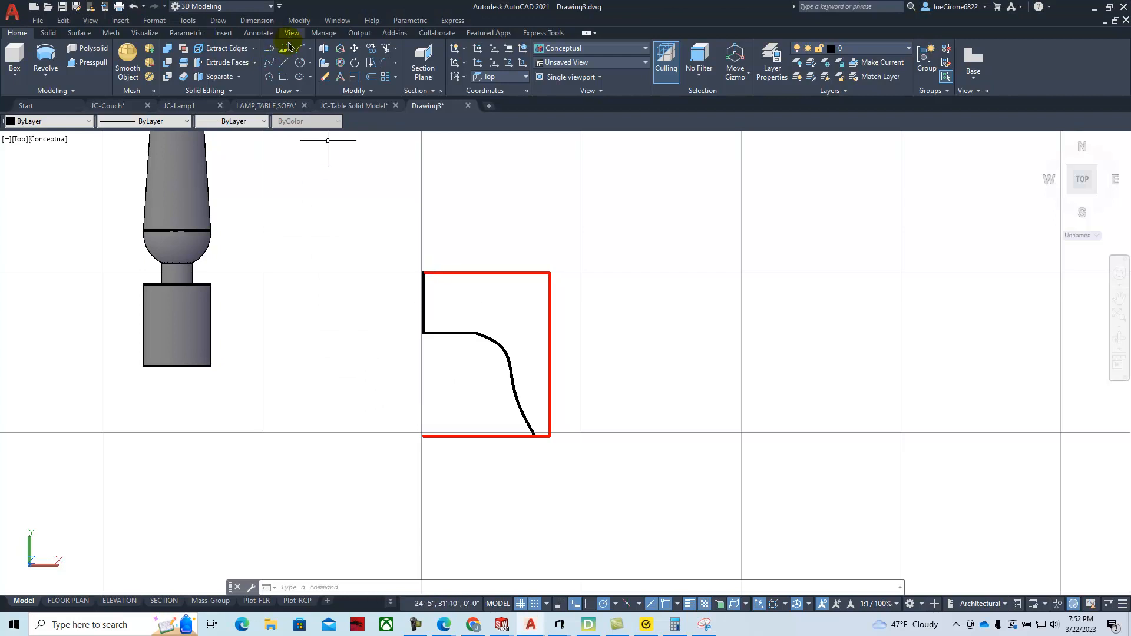
left_click(270, 64)
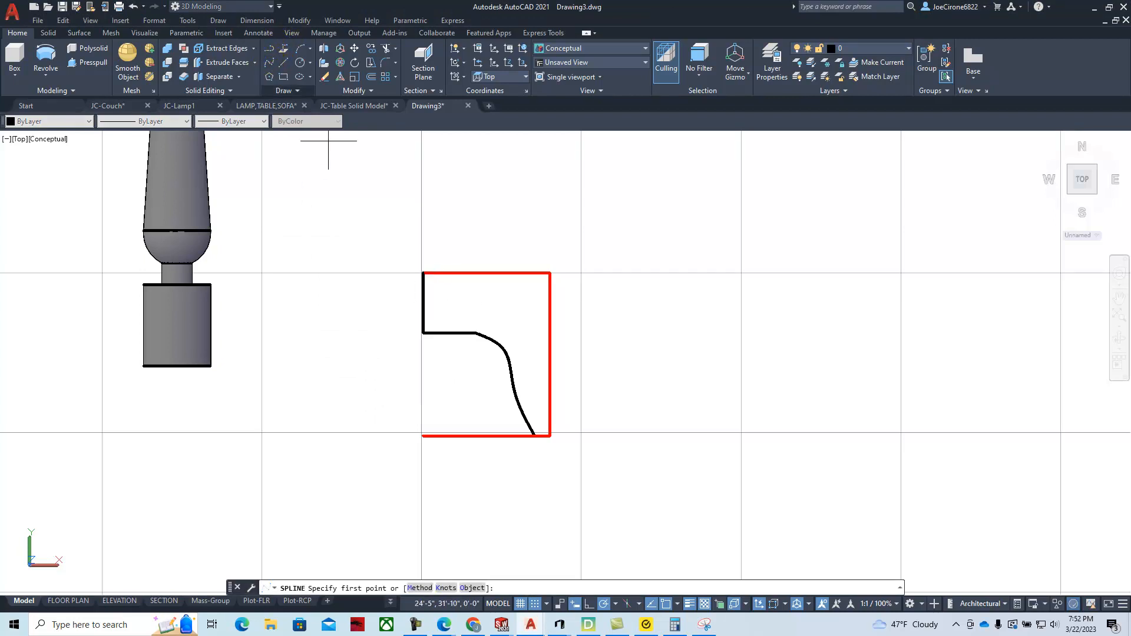
left_click(422, 273)
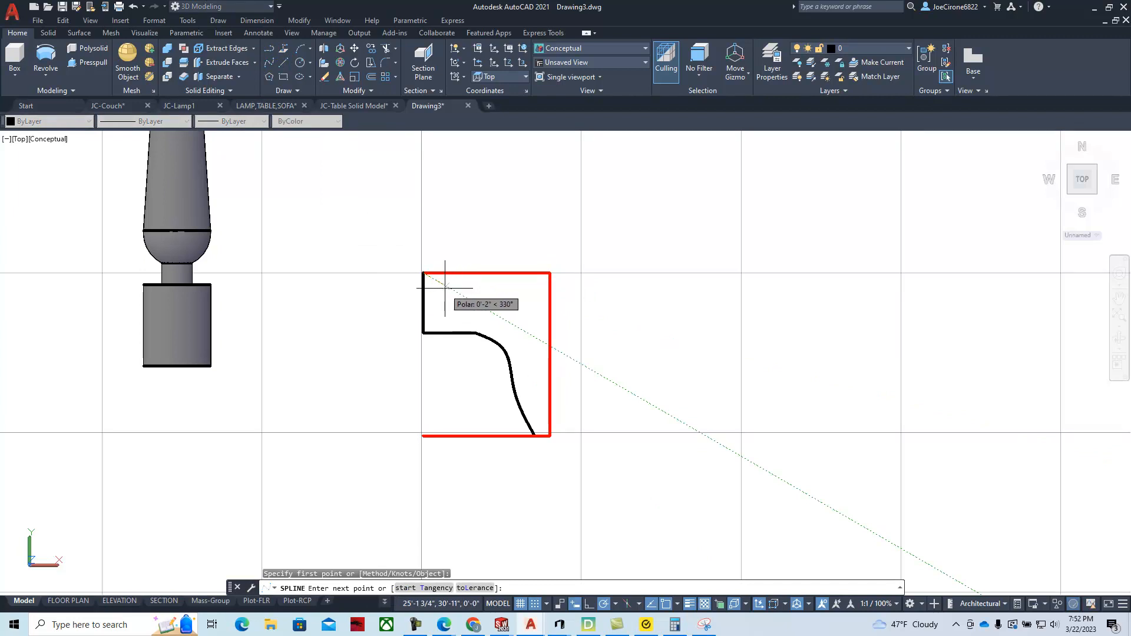
left_click(445, 289)
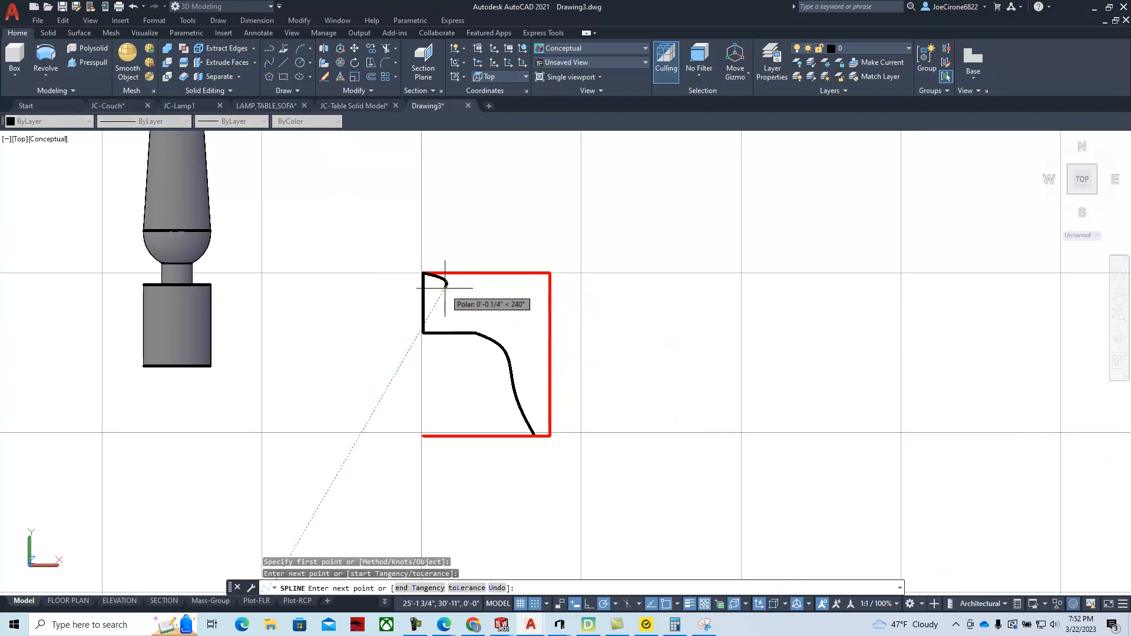
left_click(501, 302)
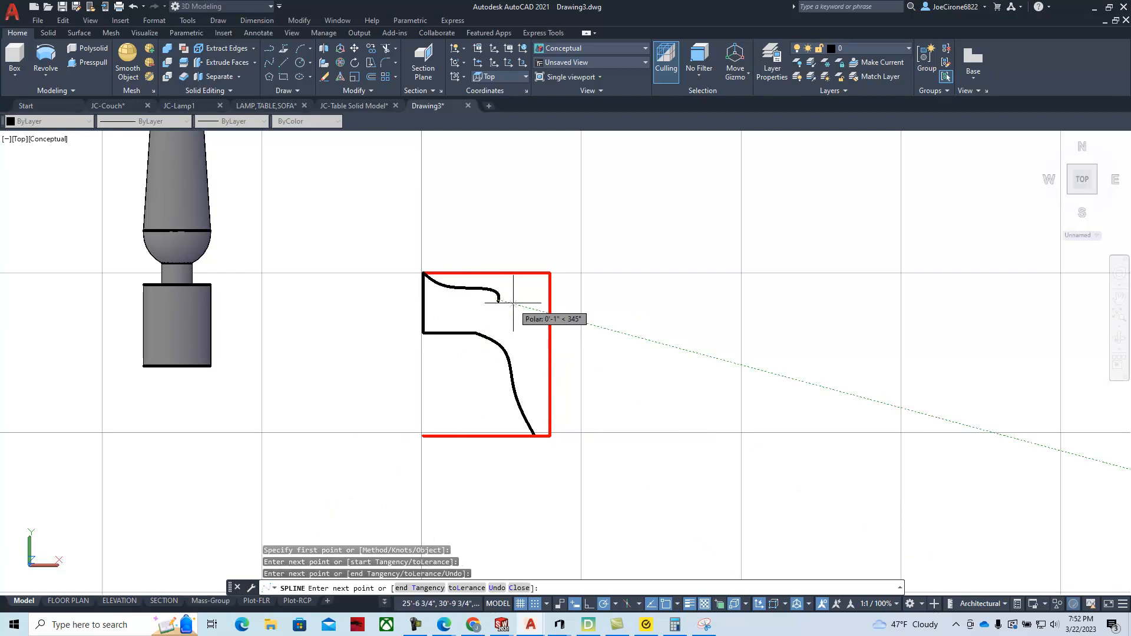
left_click(537, 328)
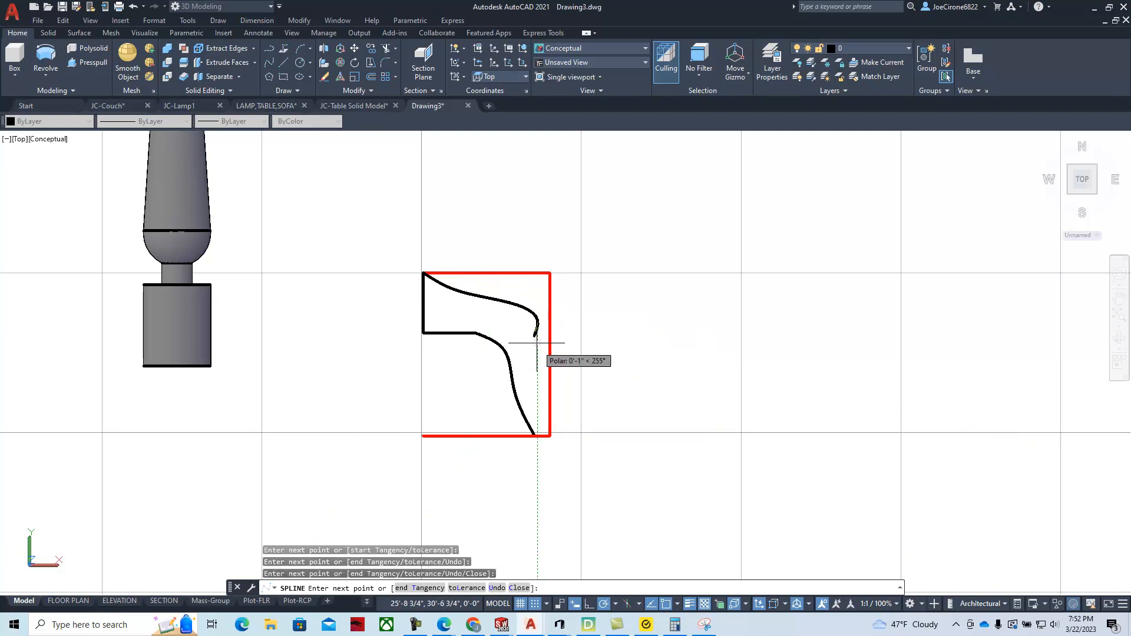
left_click(537, 376)
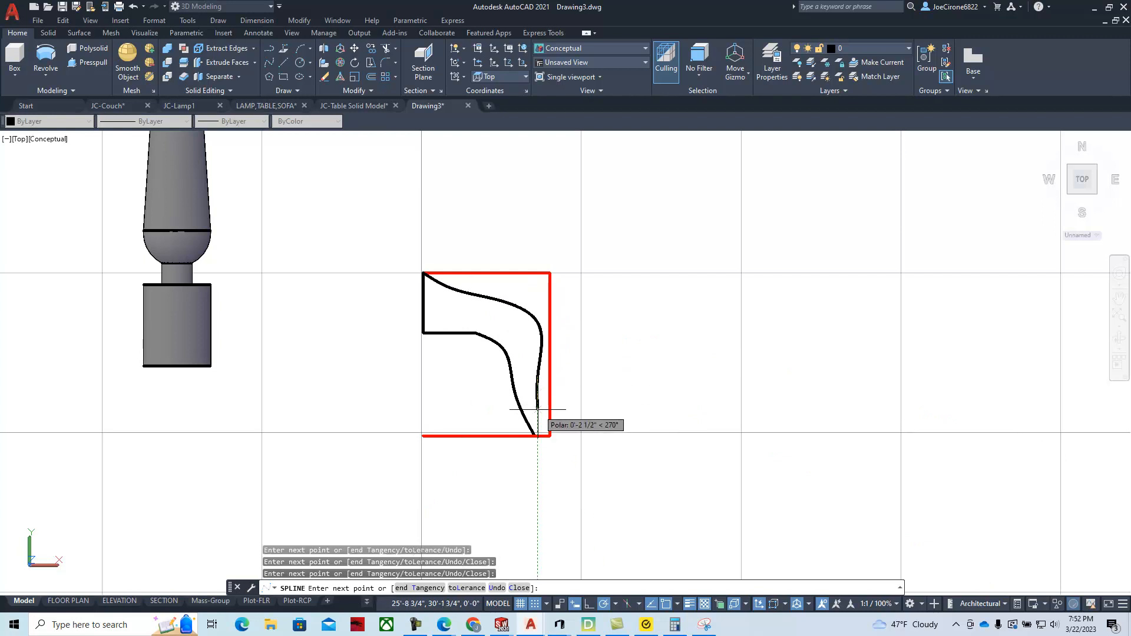
scroll(537, 409, "up", 3)
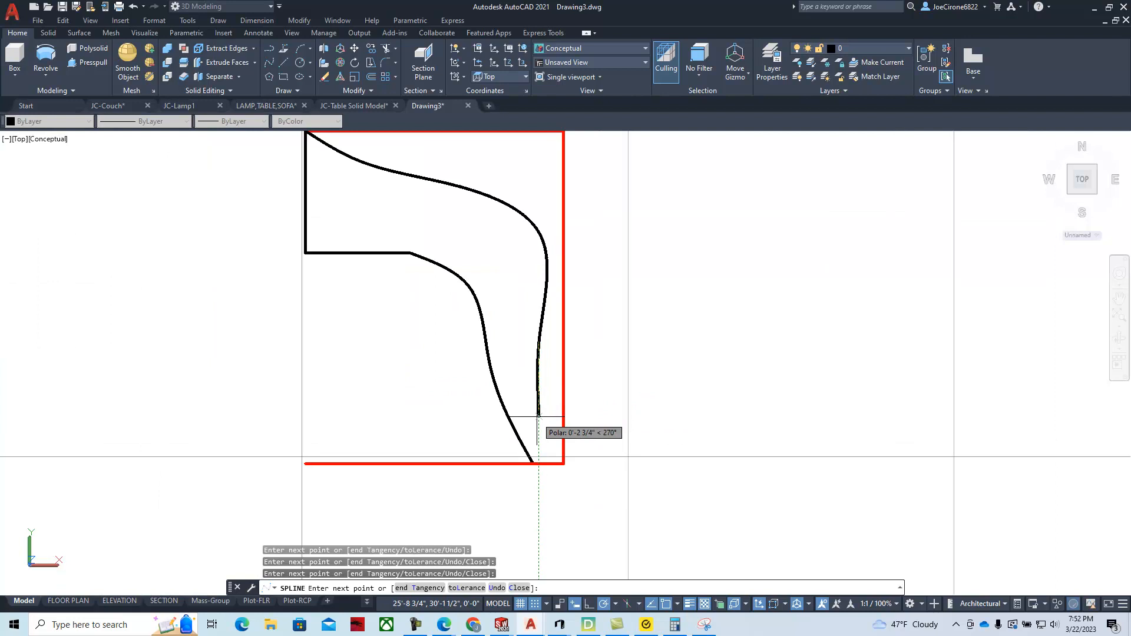
left_click(539, 413)
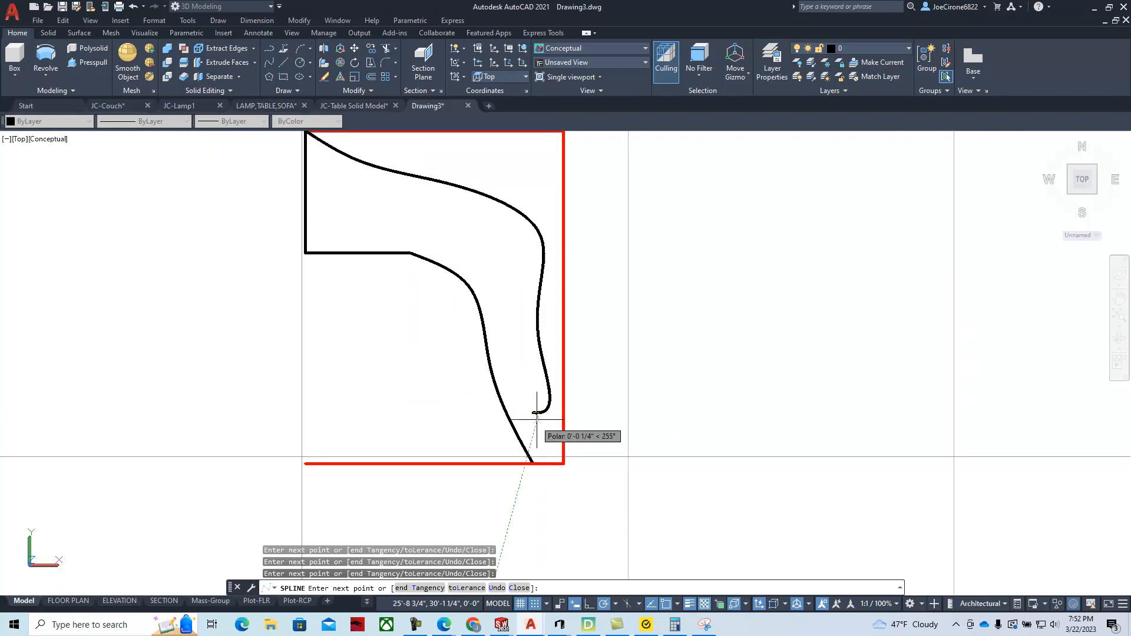
left_click(562, 443)
key("Return")
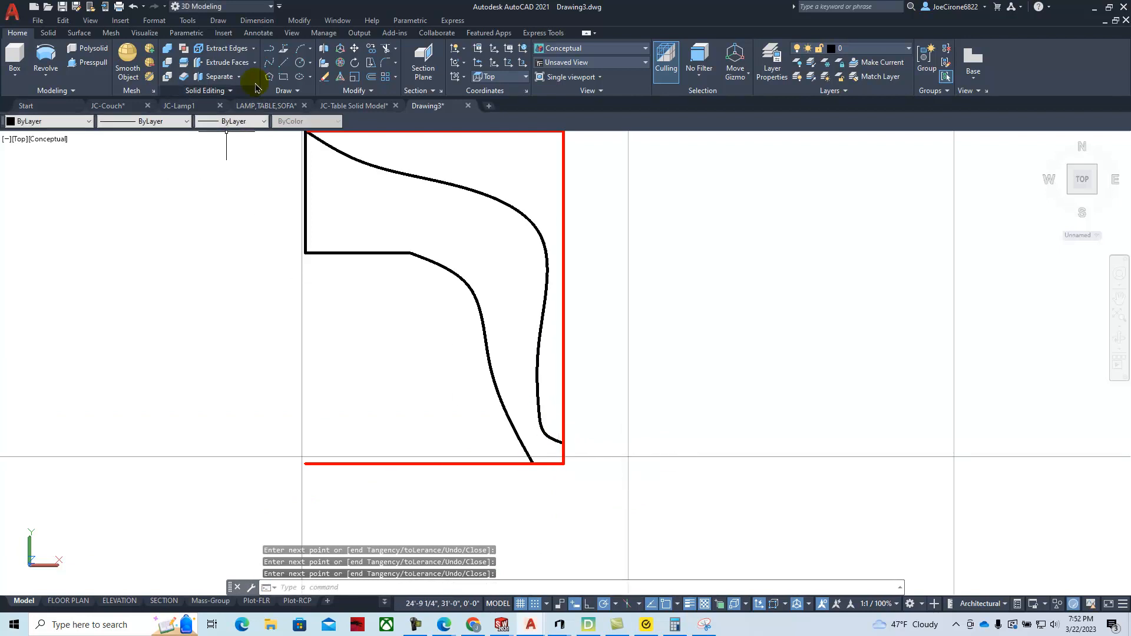
Draw the foot's lines from the inner spline's end via the frame's lower-right corner to the outer spline's end, and erase the lower red line.
left_click(285, 69)
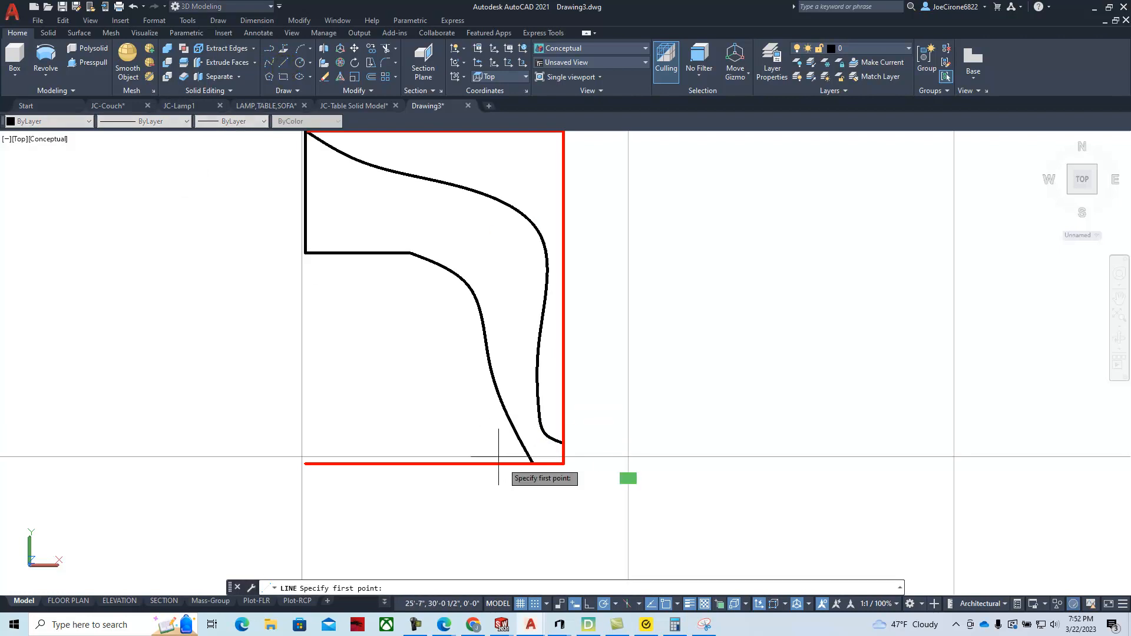
left_click(533, 464)
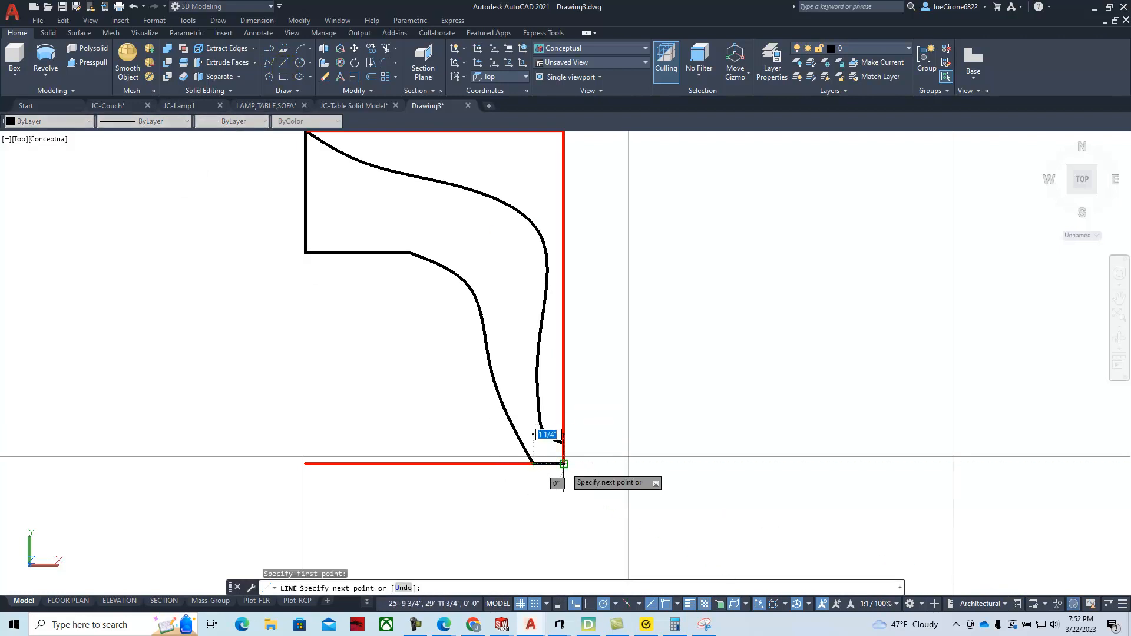
left_click(564, 463)
left_click(564, 443)
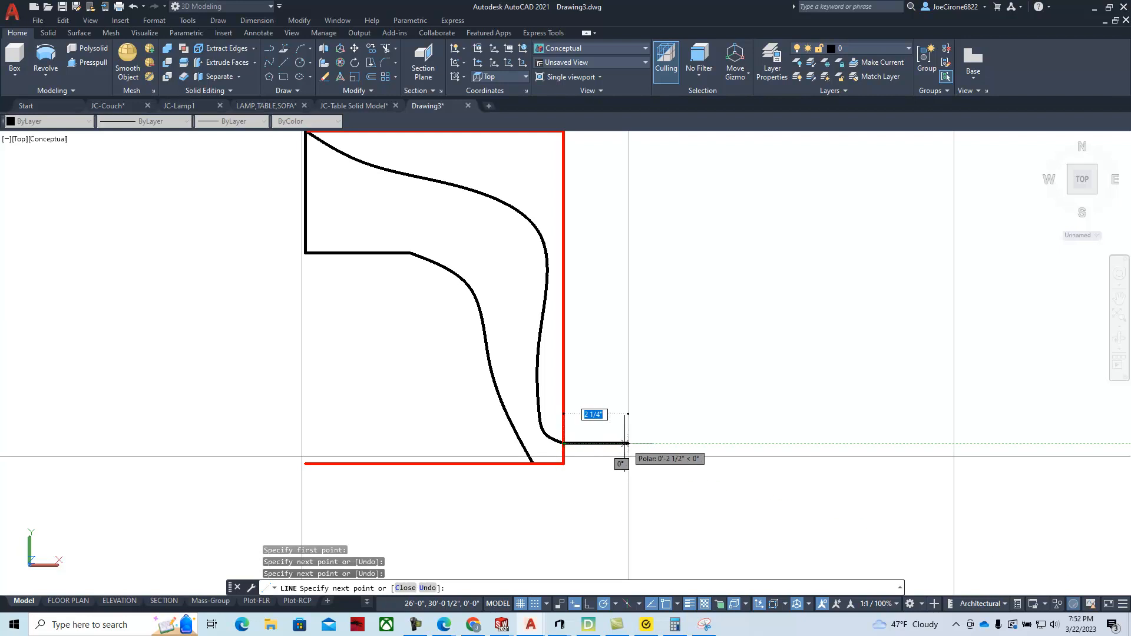
left_click(564, 464)
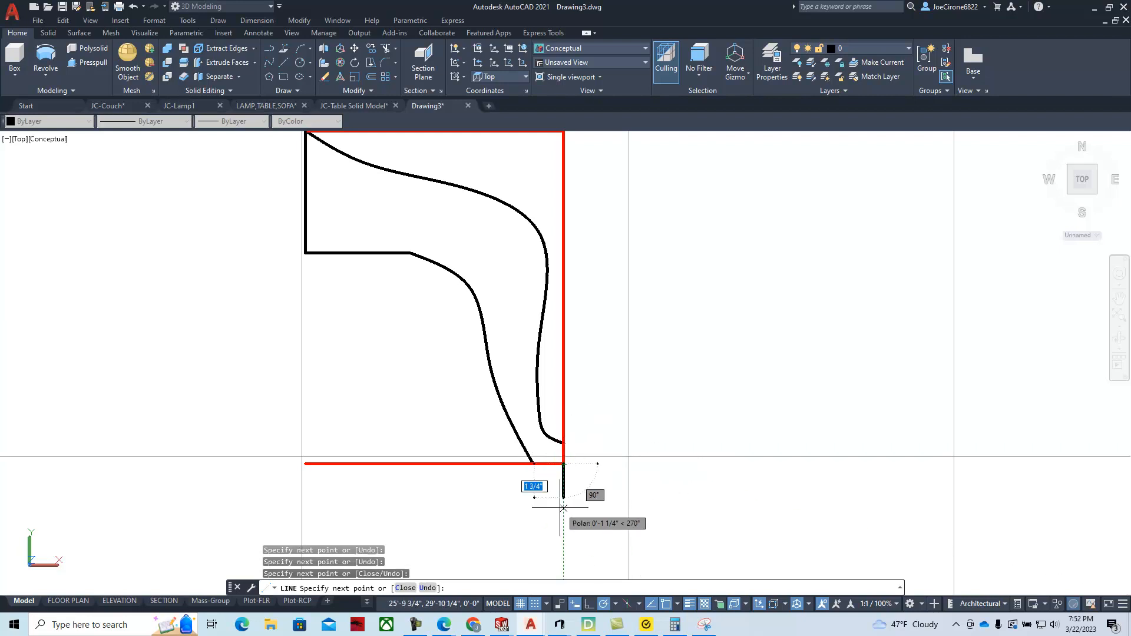
key("Return")
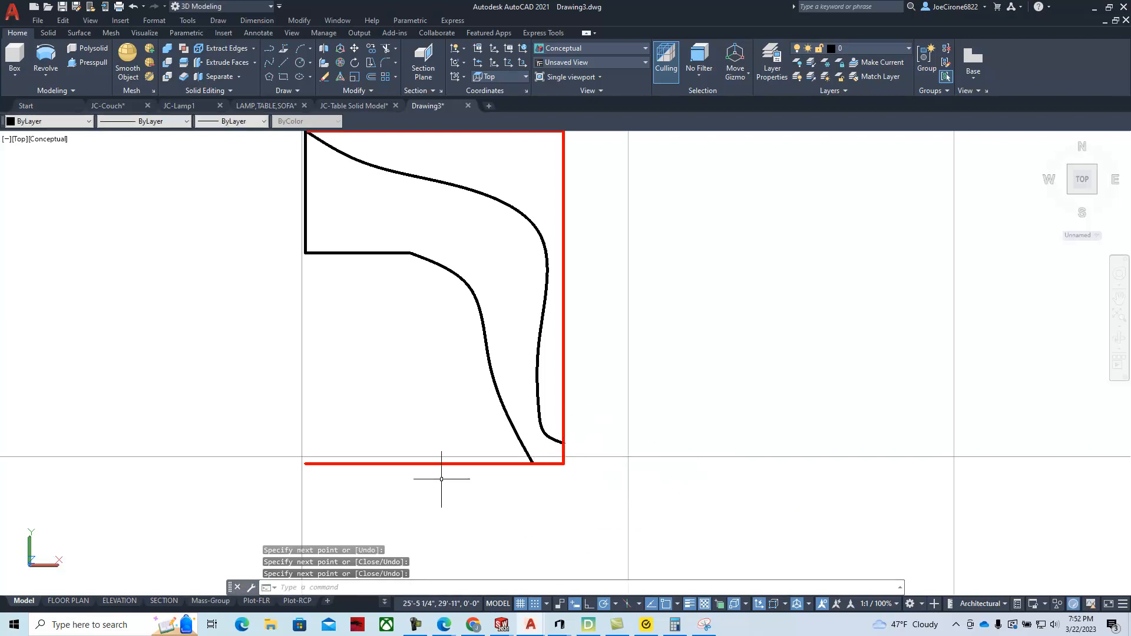
left_click(474, 464)
key("Delete")
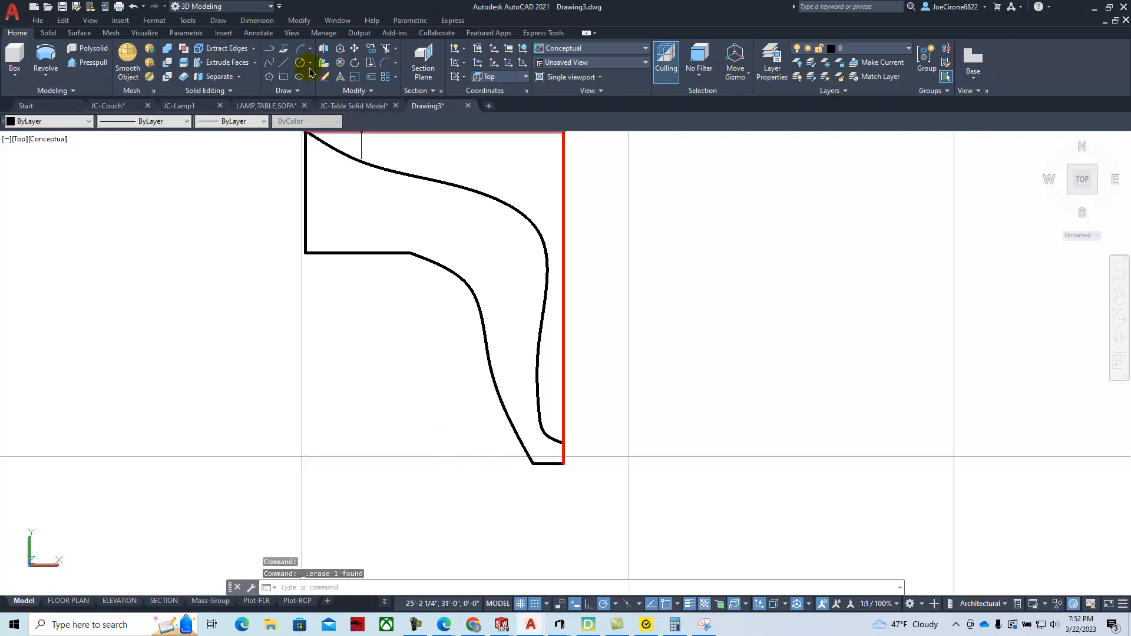
Create a region from the closed leg outline, selecting its straight lines and both splines but not the red frame lines.
scroll(421, 307, "down", 4)
middle_click_drag(415, 293, 396, 371)
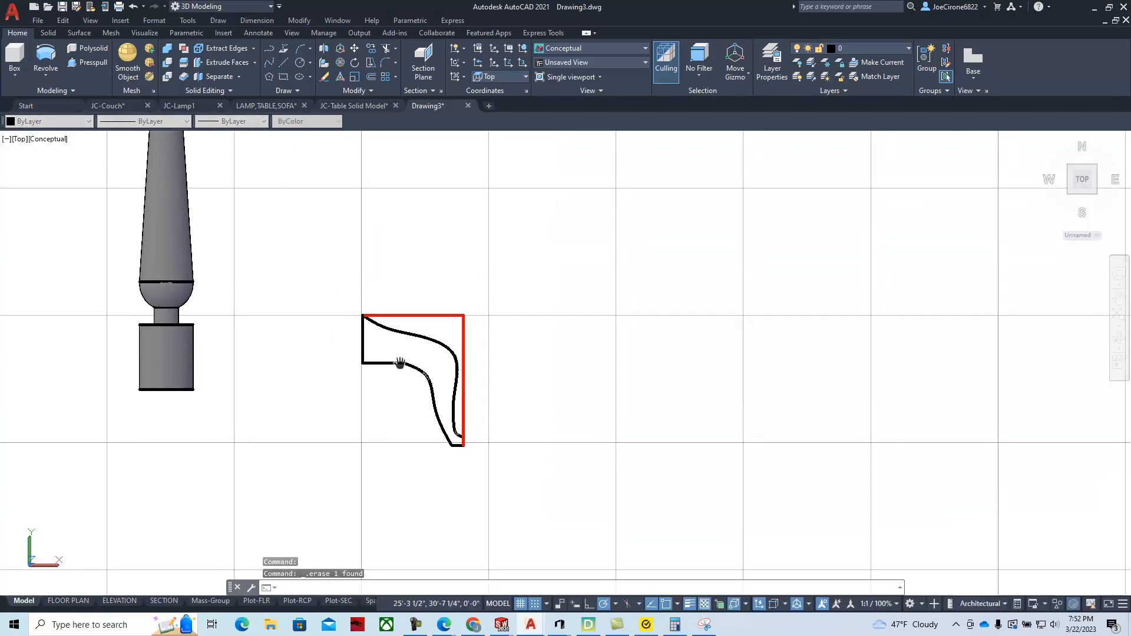
scroll(387, 413, "up", 2)
scroll(387, 407, "up", 2)
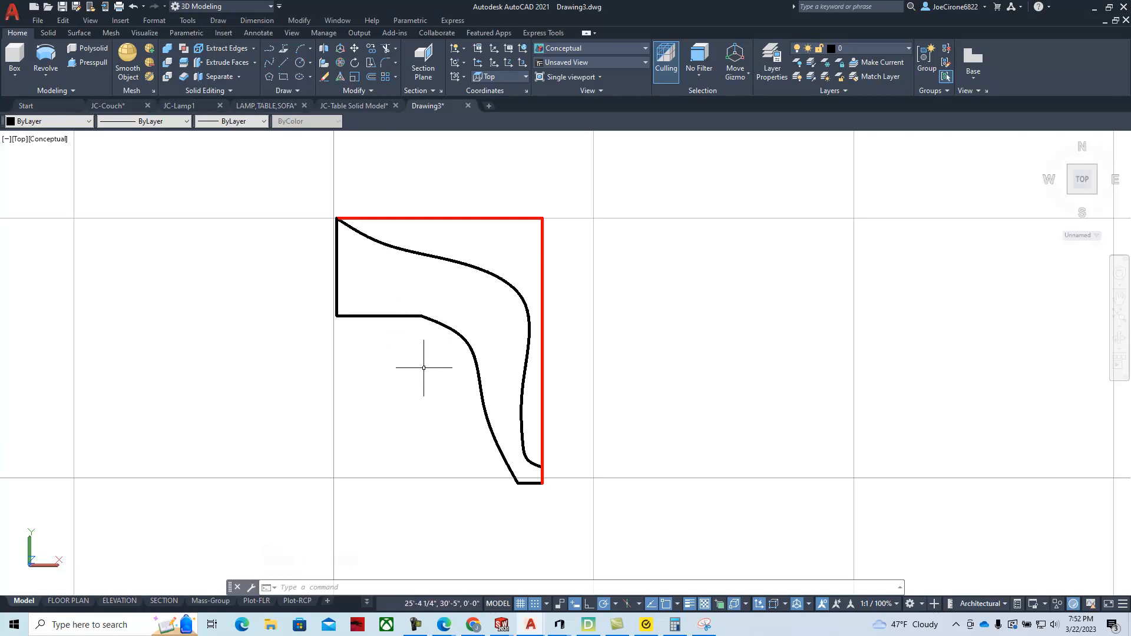
left_click(299, 93)
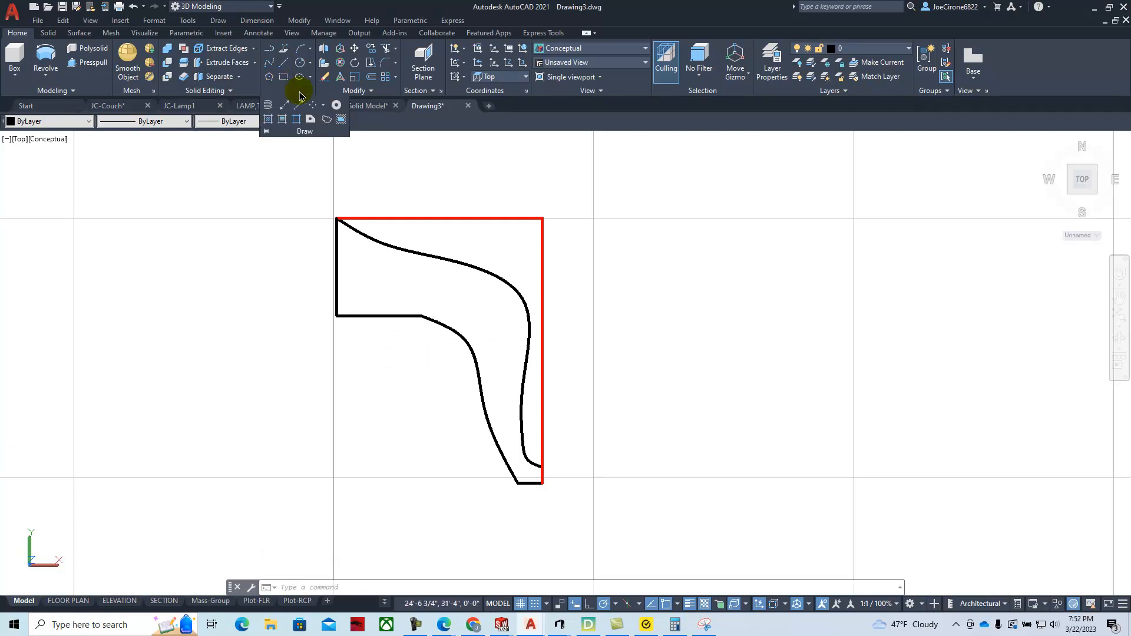
left_click(283, 119)
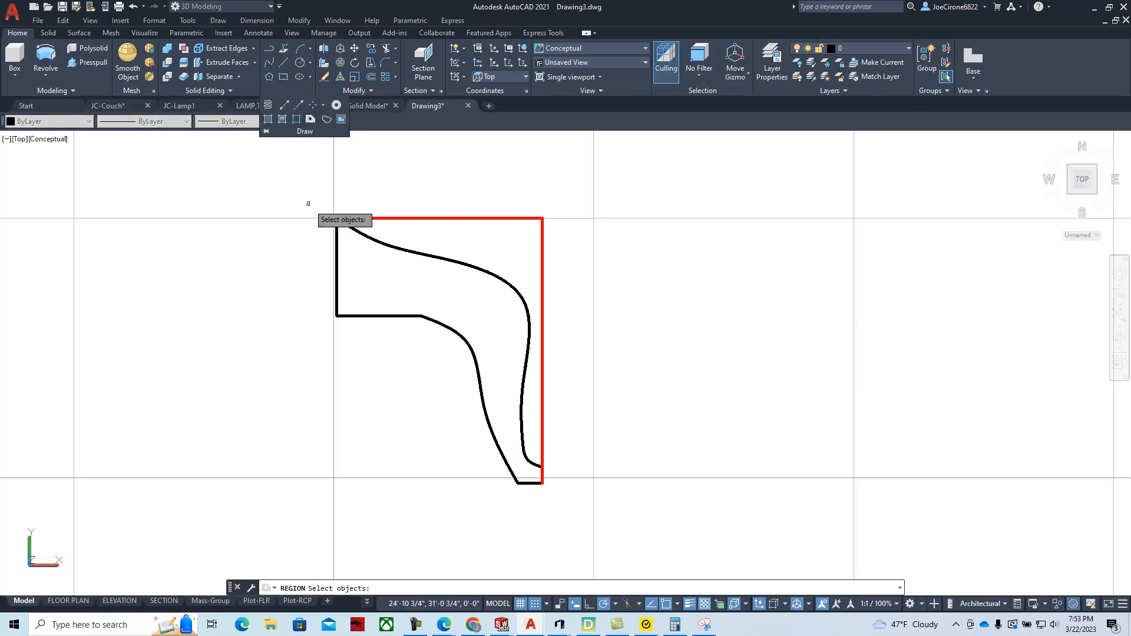
left_click(308, 195)
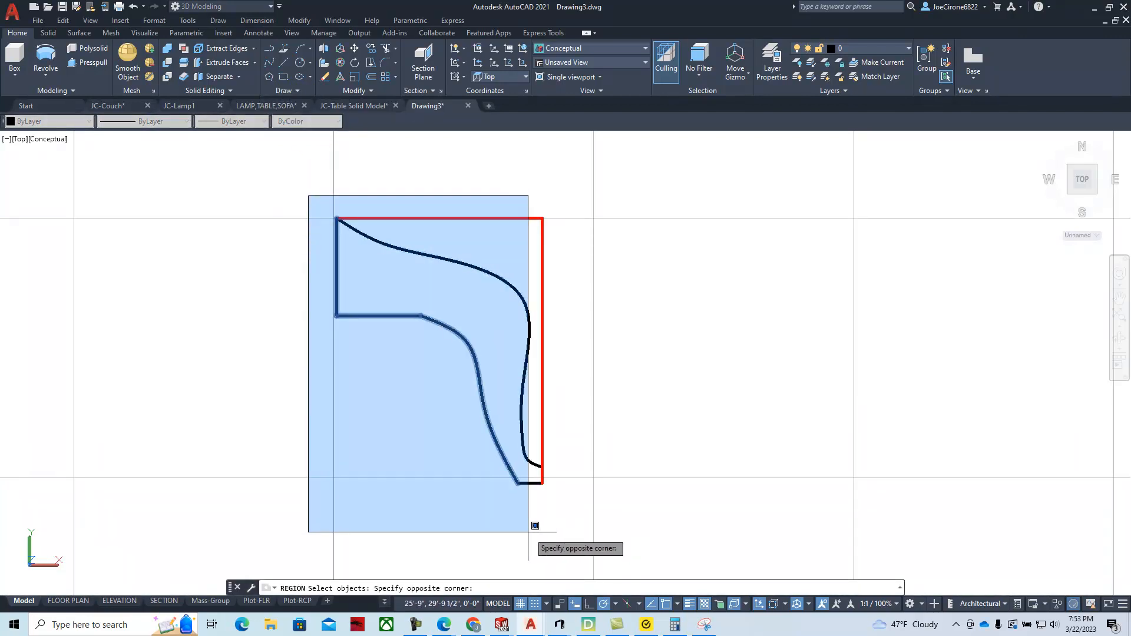
left_click(250, 471)
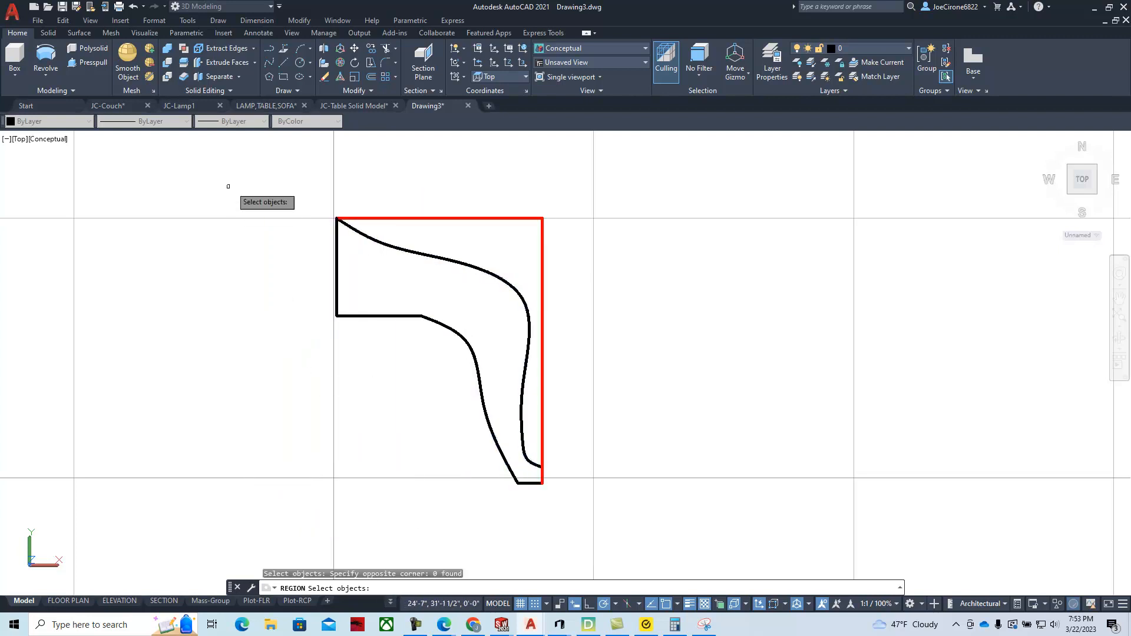
left_click(325, 217)
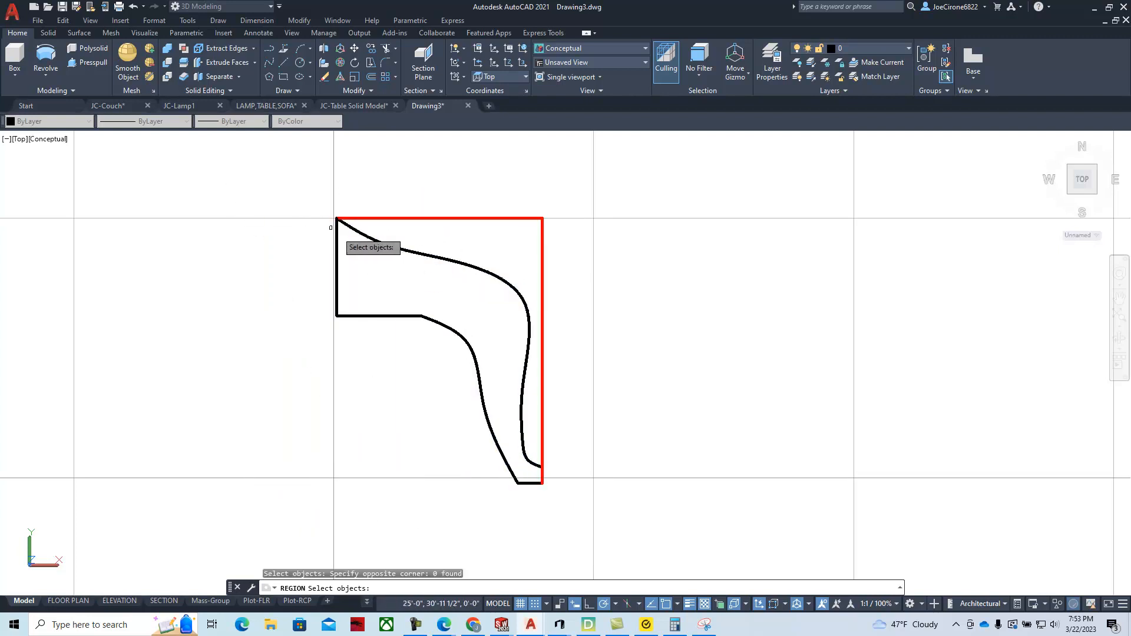
left_click(320, 352)
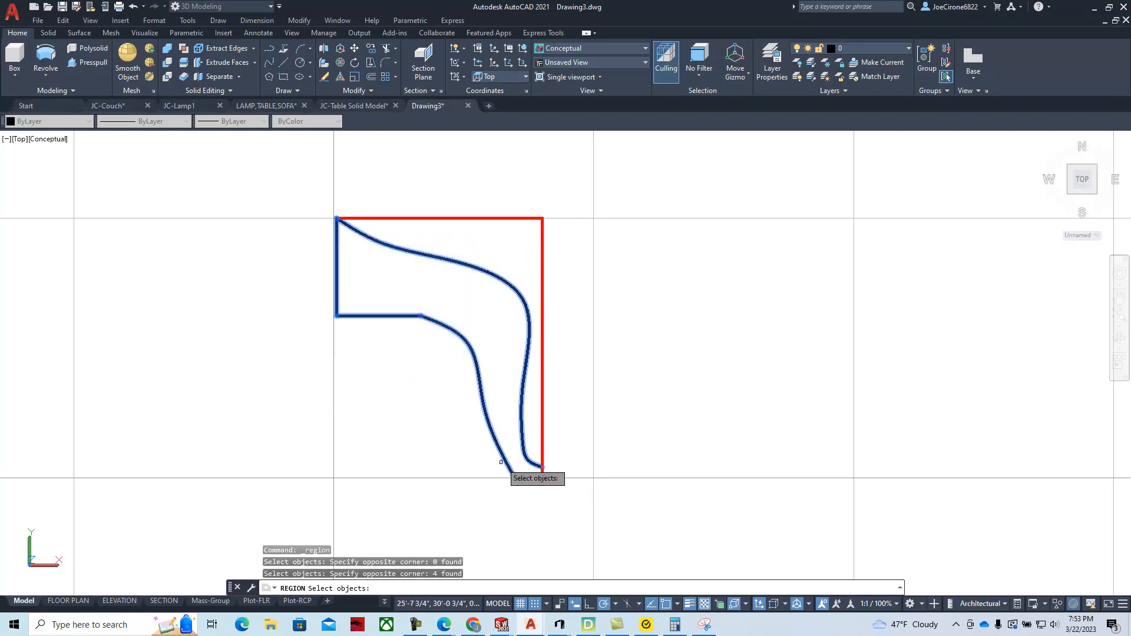
left_click(481, 449)
left_click(582, 502)
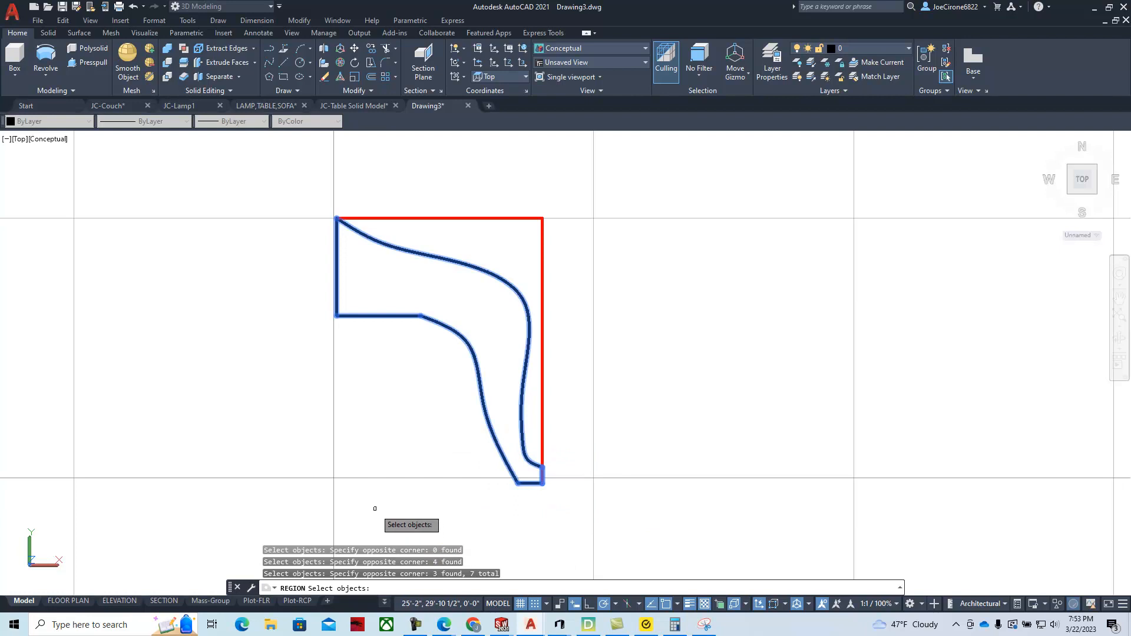
key("Return")
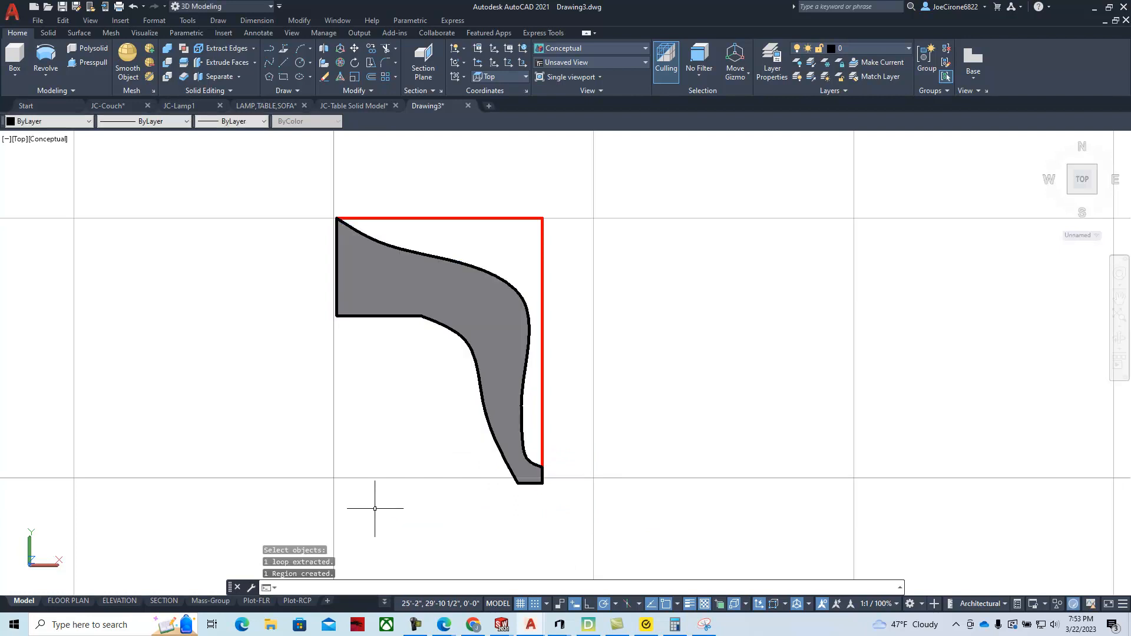
key("Return")
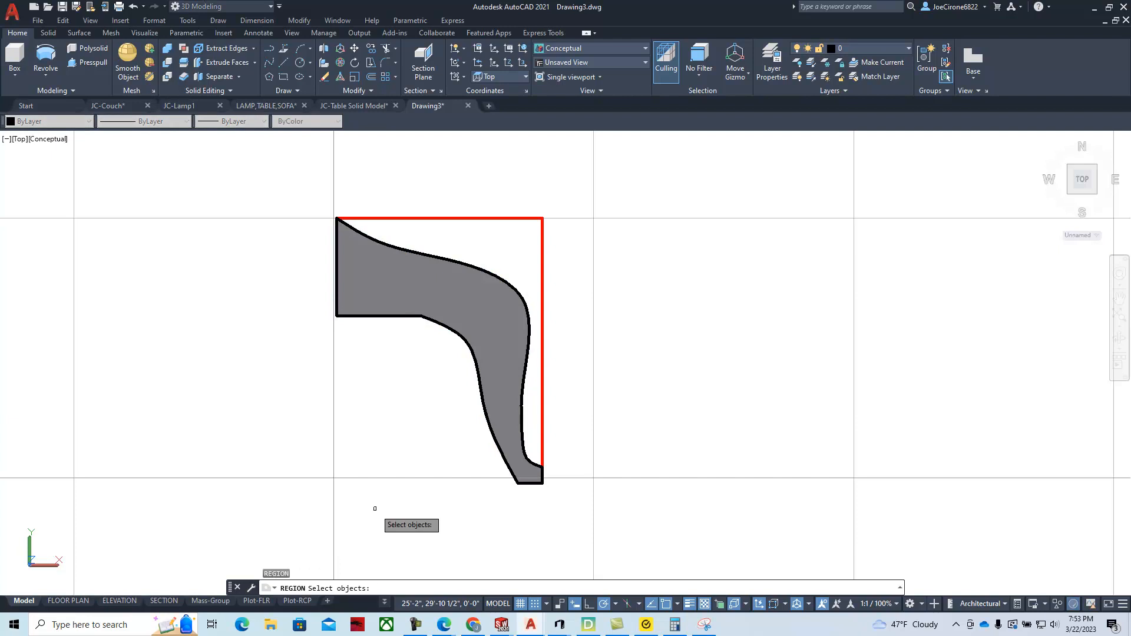
key("Escape")
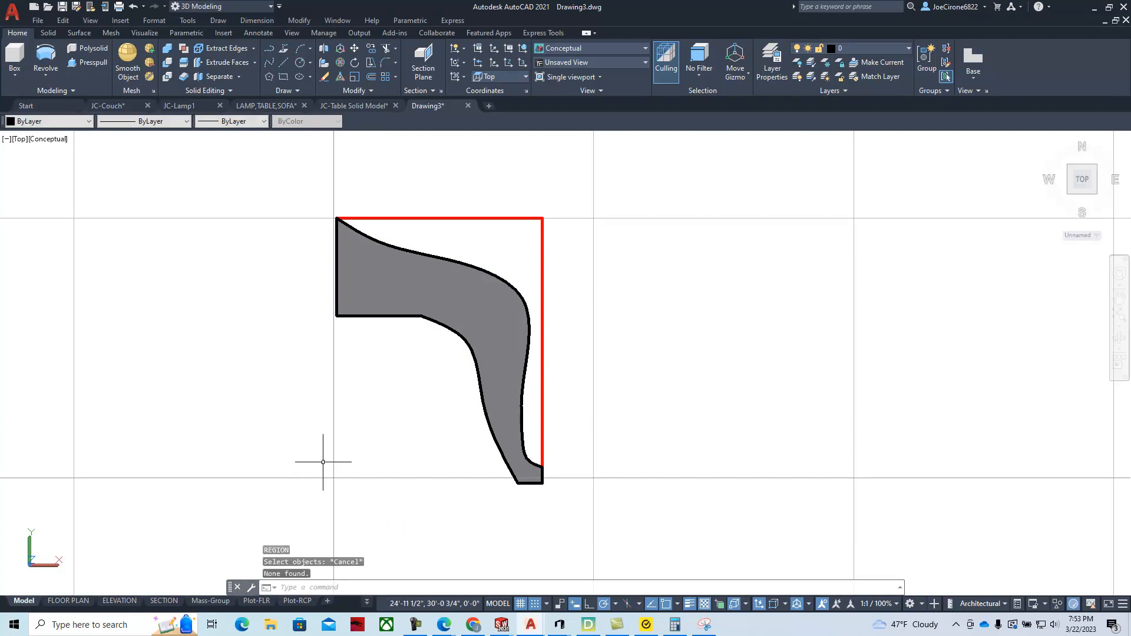
Switch to the SE Isometric view and extrude the leg region into a solid with a height of 1".
scroll(304, 372, "down", 5)
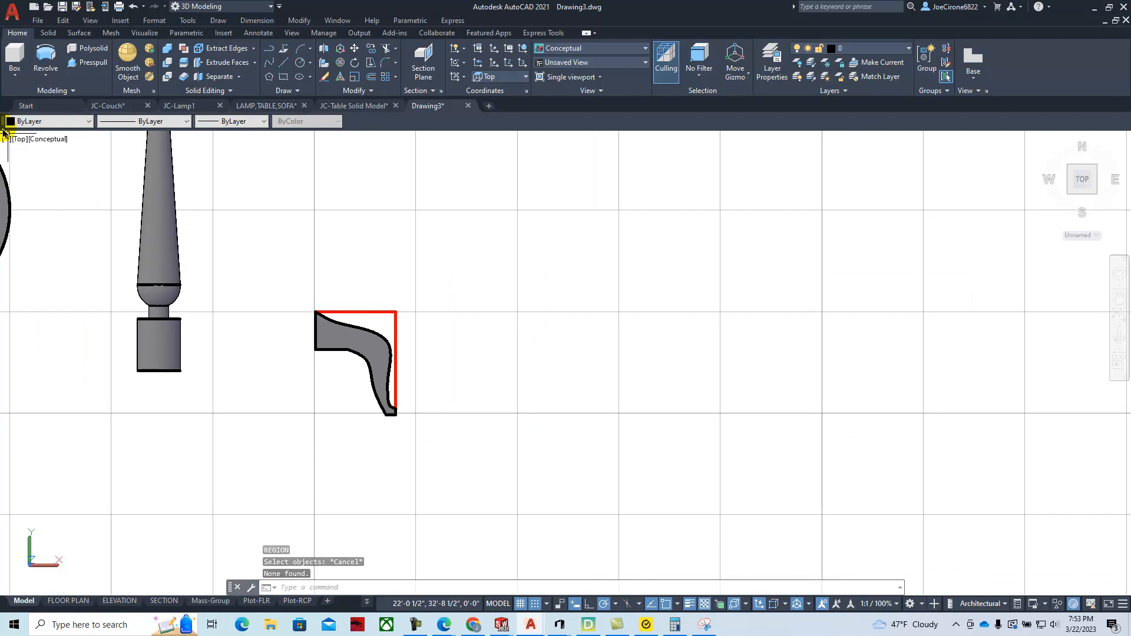
left_click(22, 141)
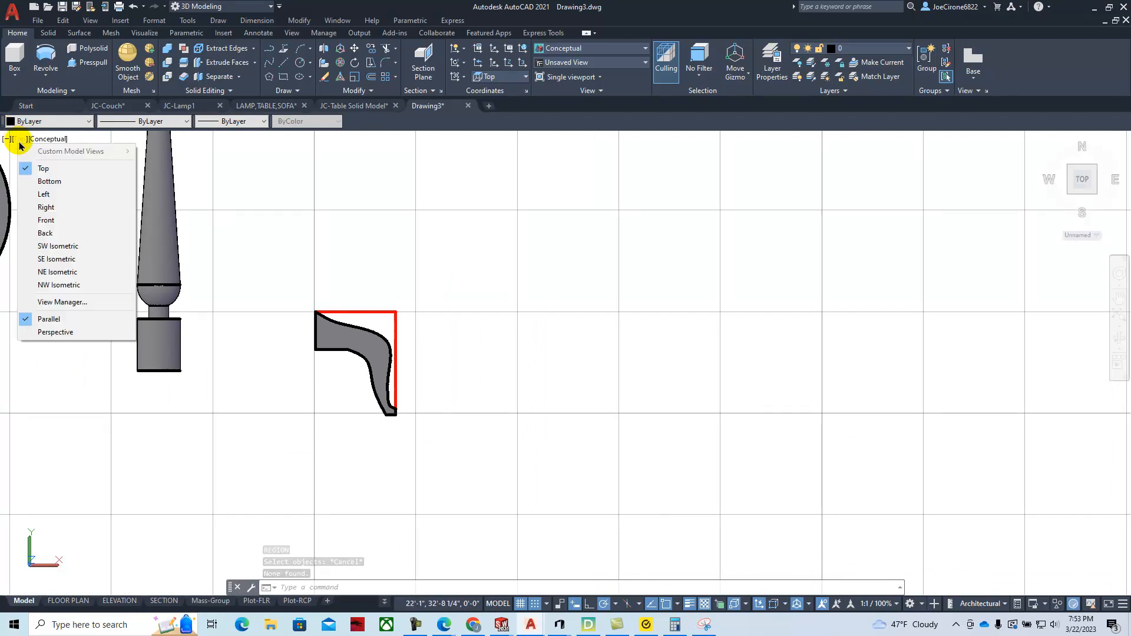
left_click(55, 260)
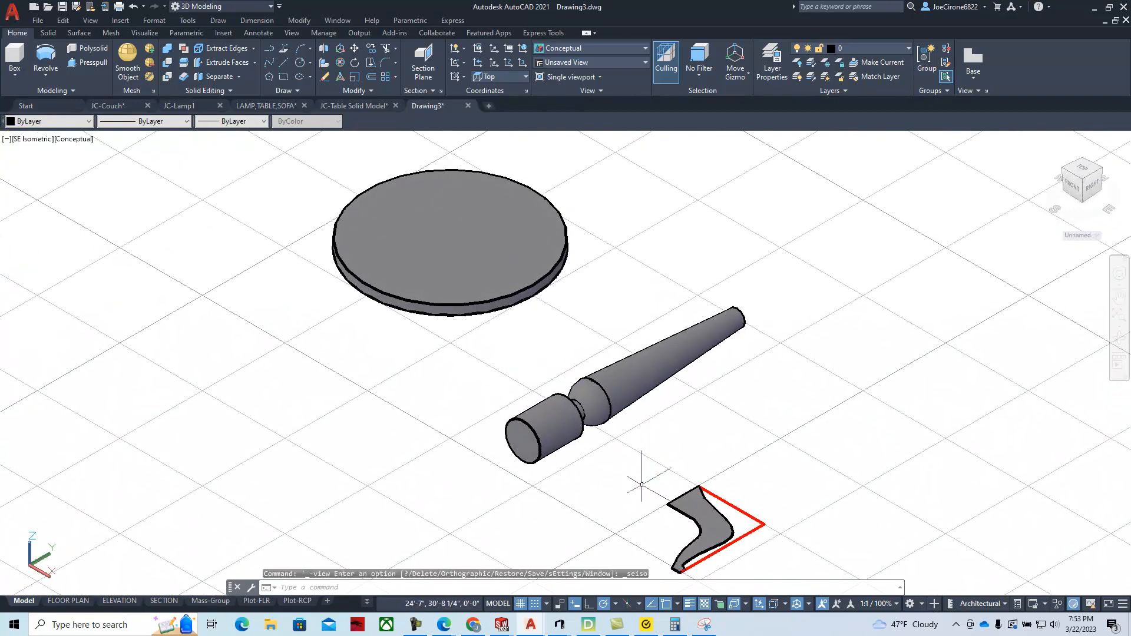
scroll(688, 547, "up", 3)
scroll(674, 518, "down", 4)
middle_click_drag(675, 519, 666, 483)
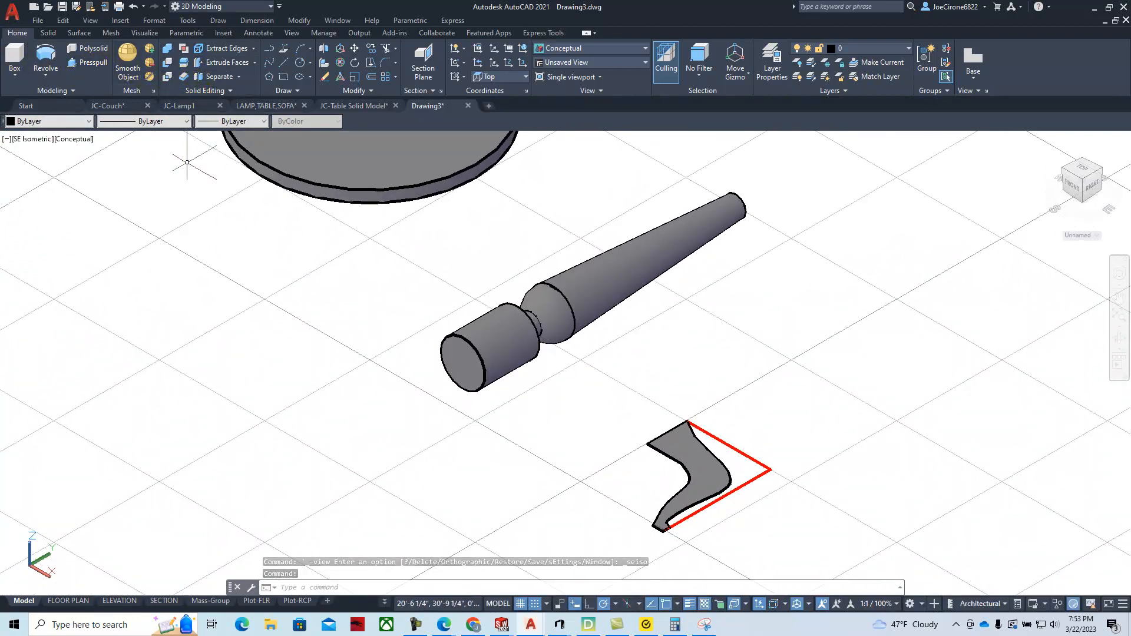
left_click(47, 79)
left_click(53, 97)
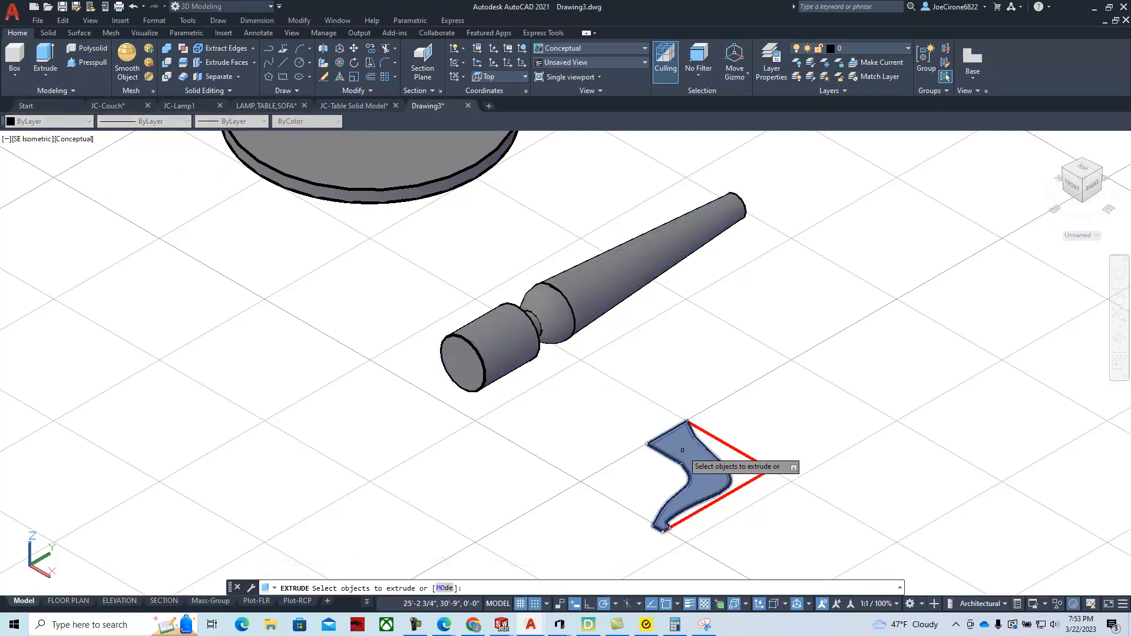
left_click(688, 452)
key("Return")
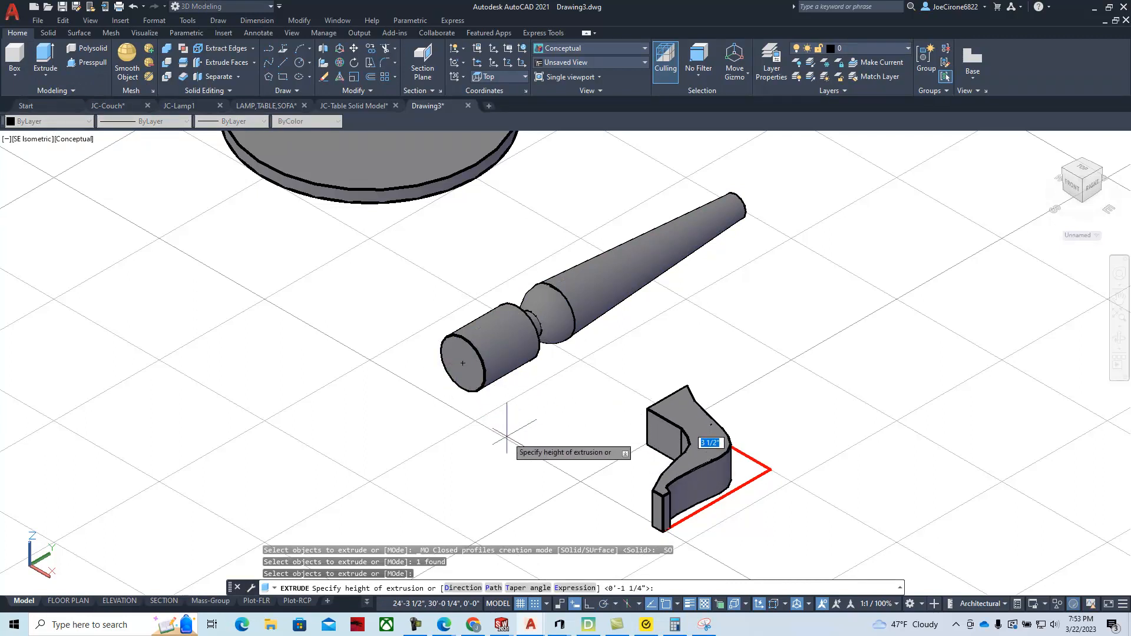
type("1")
key("Return")
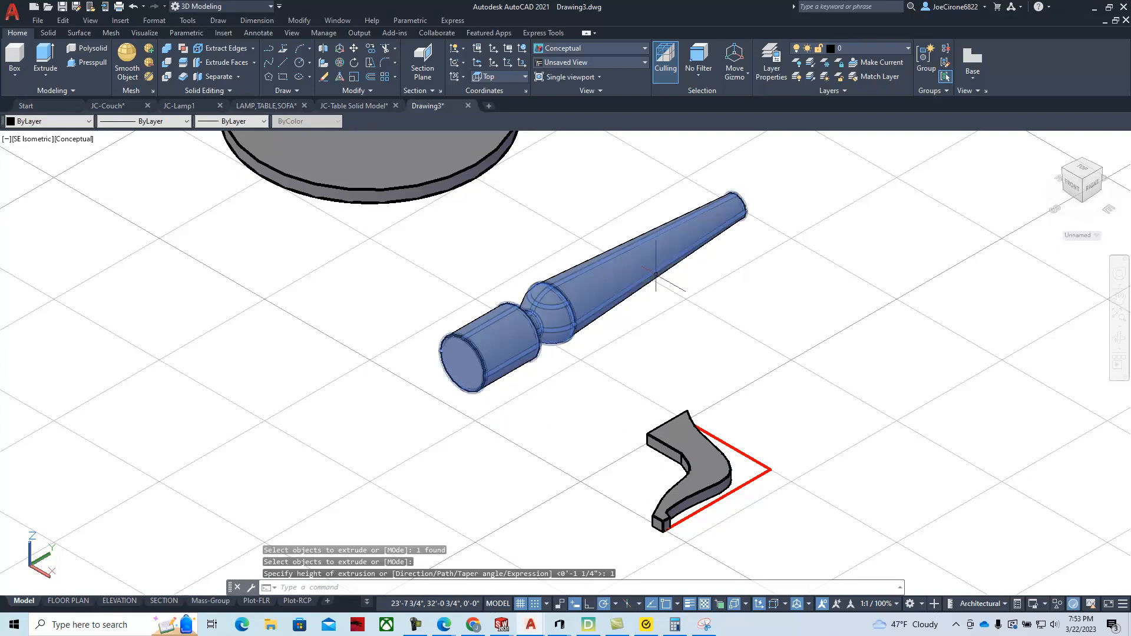
scroll(651, 321, "down", 2)
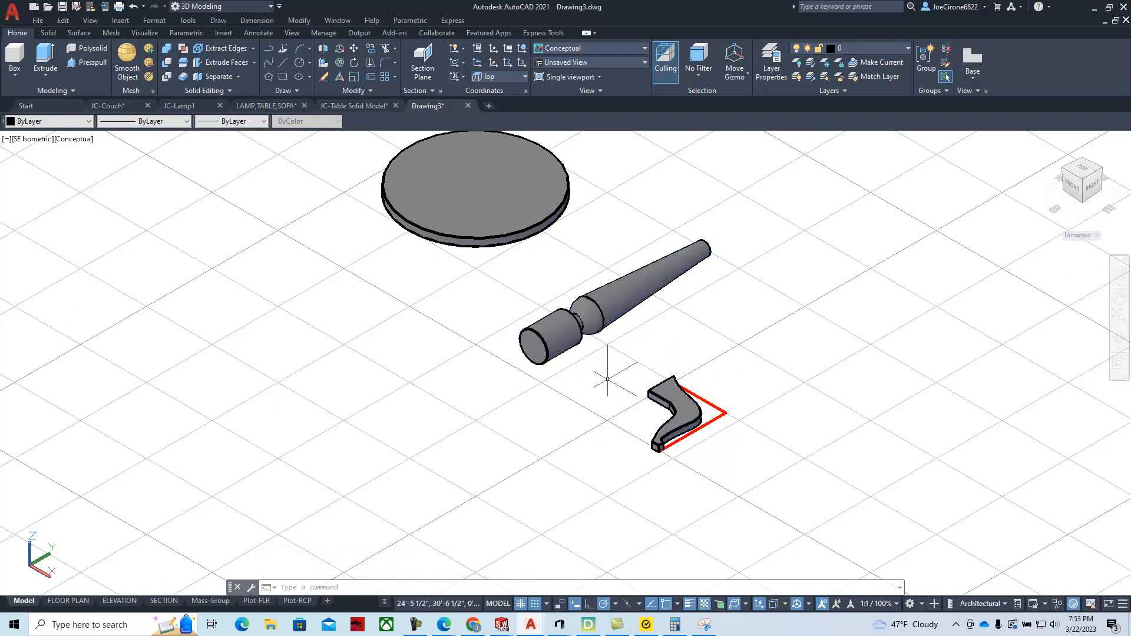
scroll(604, 381, "down", 3)
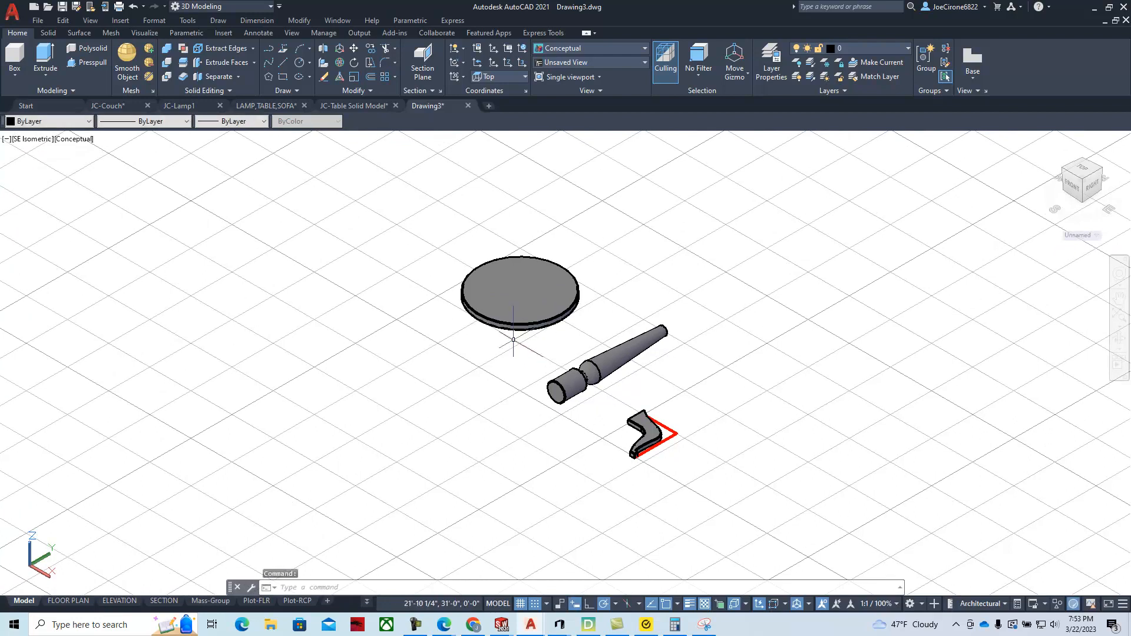
middle_click_drag(610, 395, 595, 401)
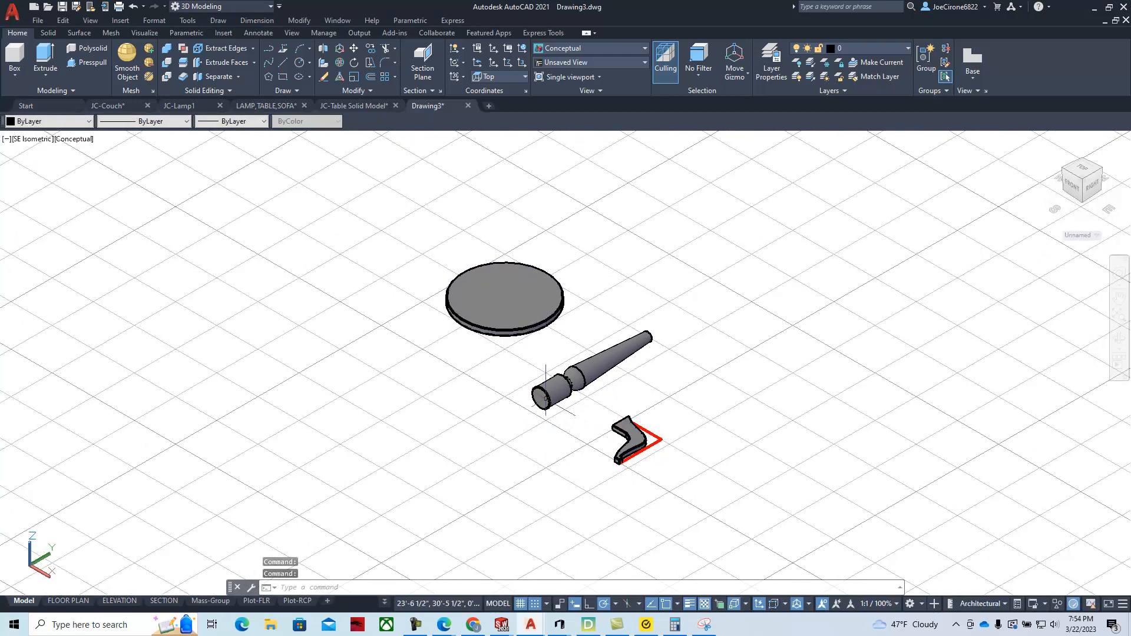